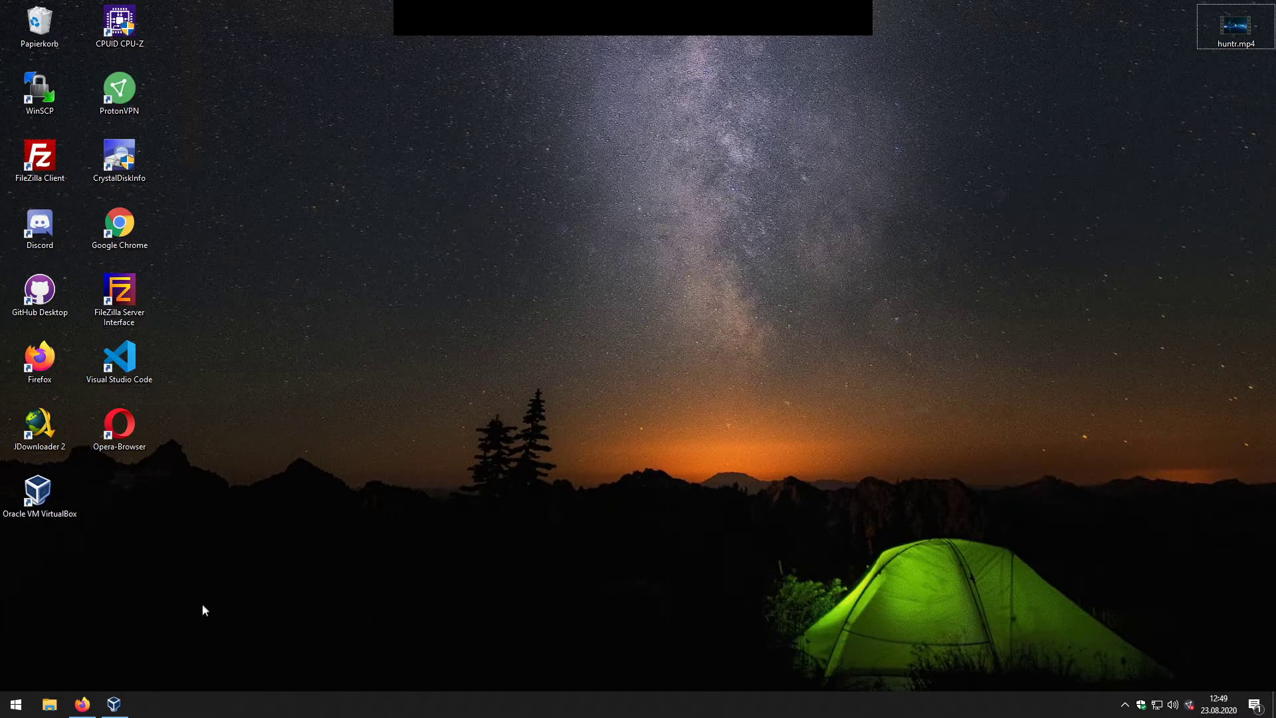
# Step: Bring Firefox to the front and check the Ubuntu mirror page address
pyautogui.click(82, 704)
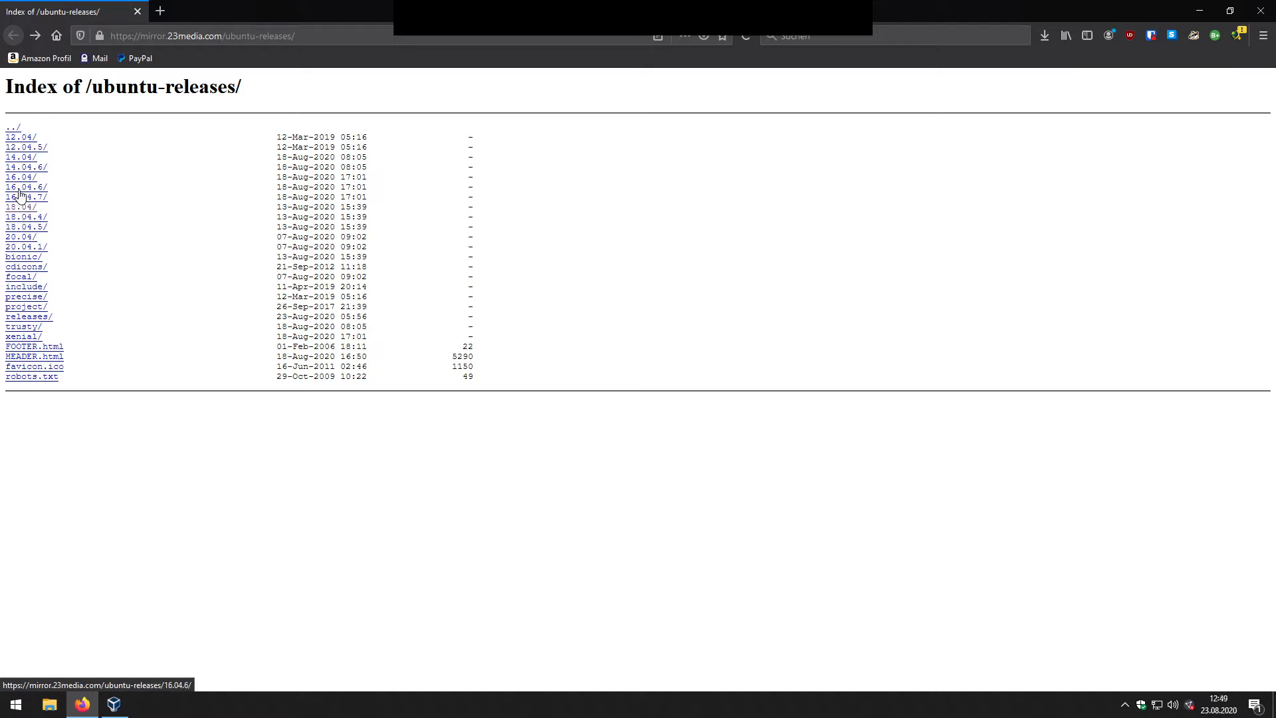
pyautogui.click(236, 36)
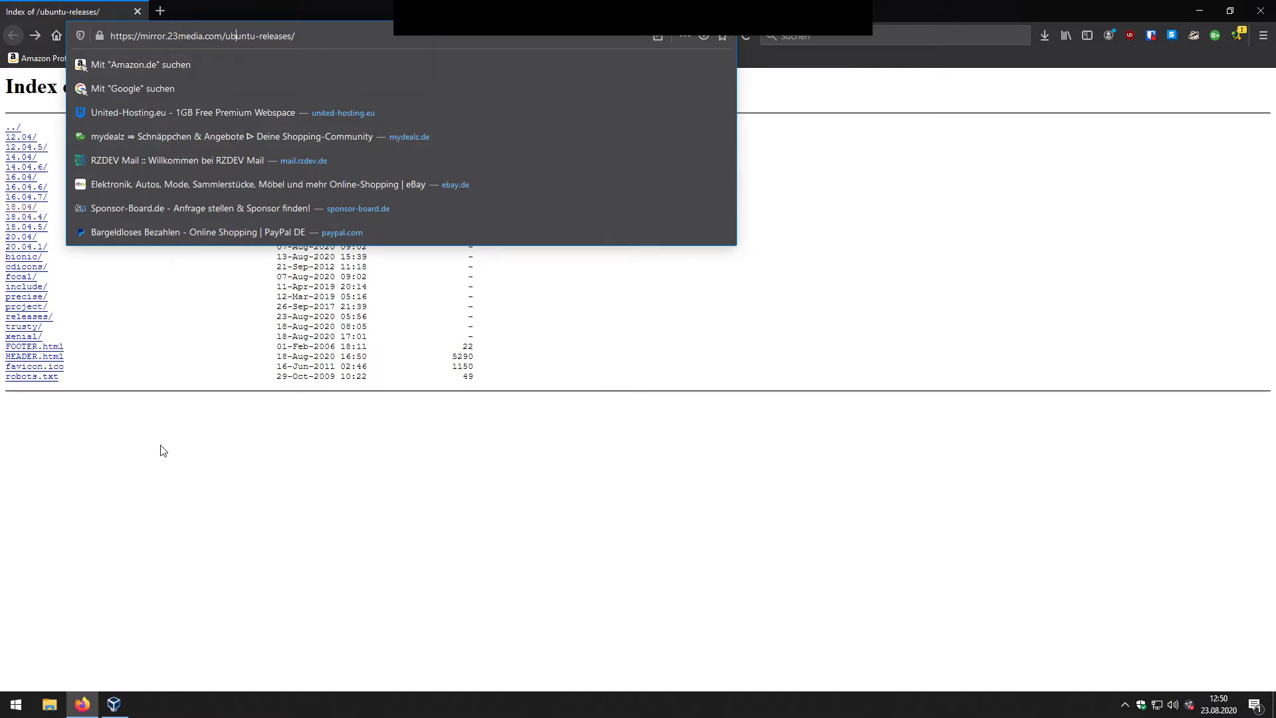
pyautogui.click(140, 425)
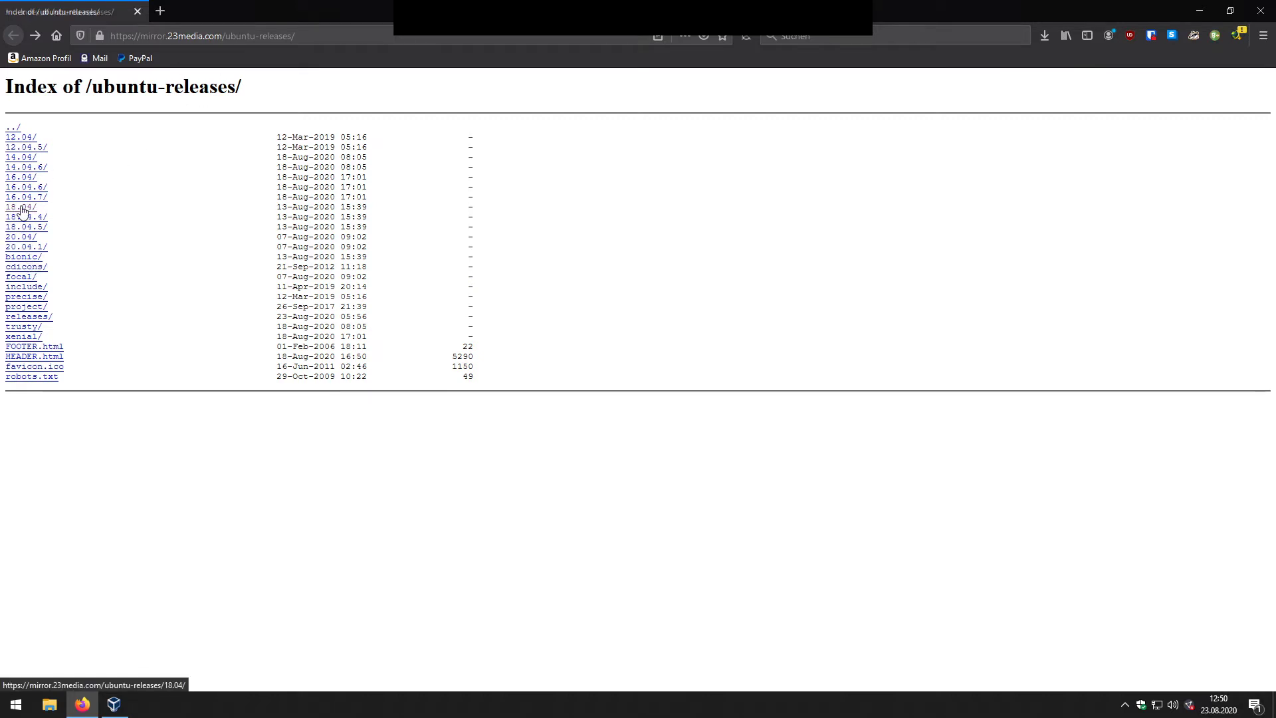
# Step: Open the 18.04/ folder, skip re-downloading the live-server ISO, and show the existing download
pyautogui.click(20, 207)
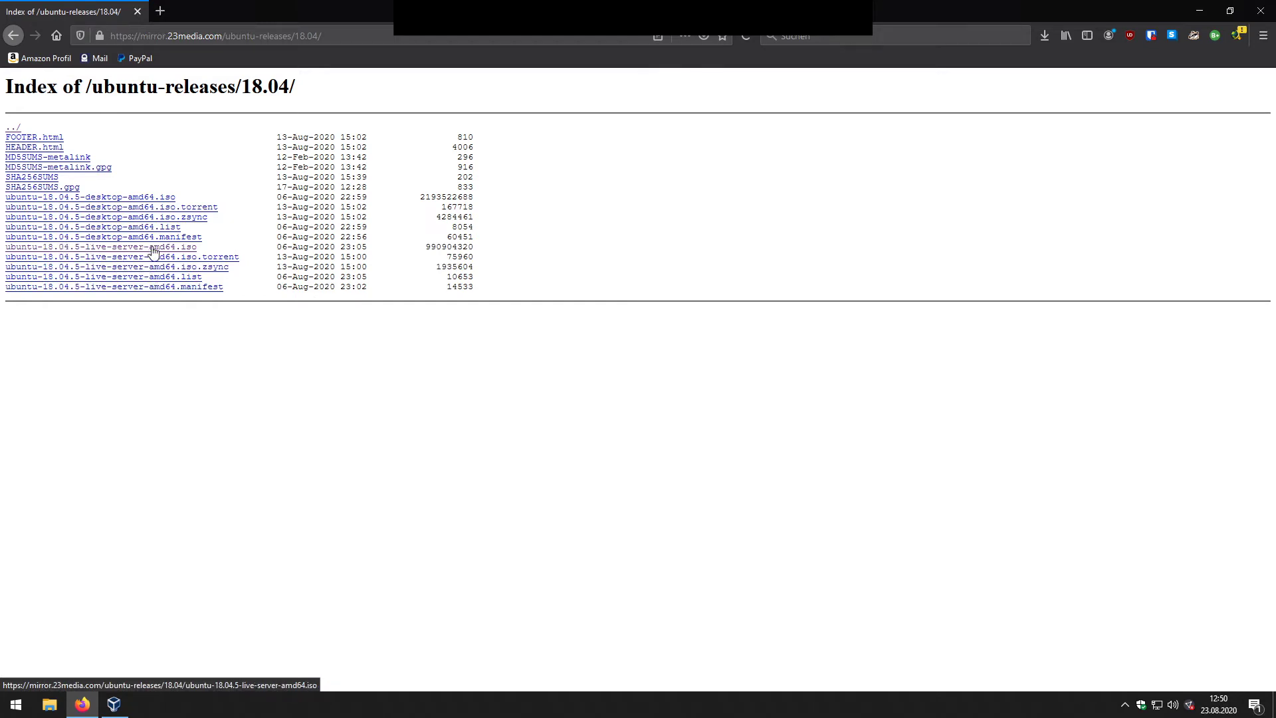
pyautogui.click(152, 248)
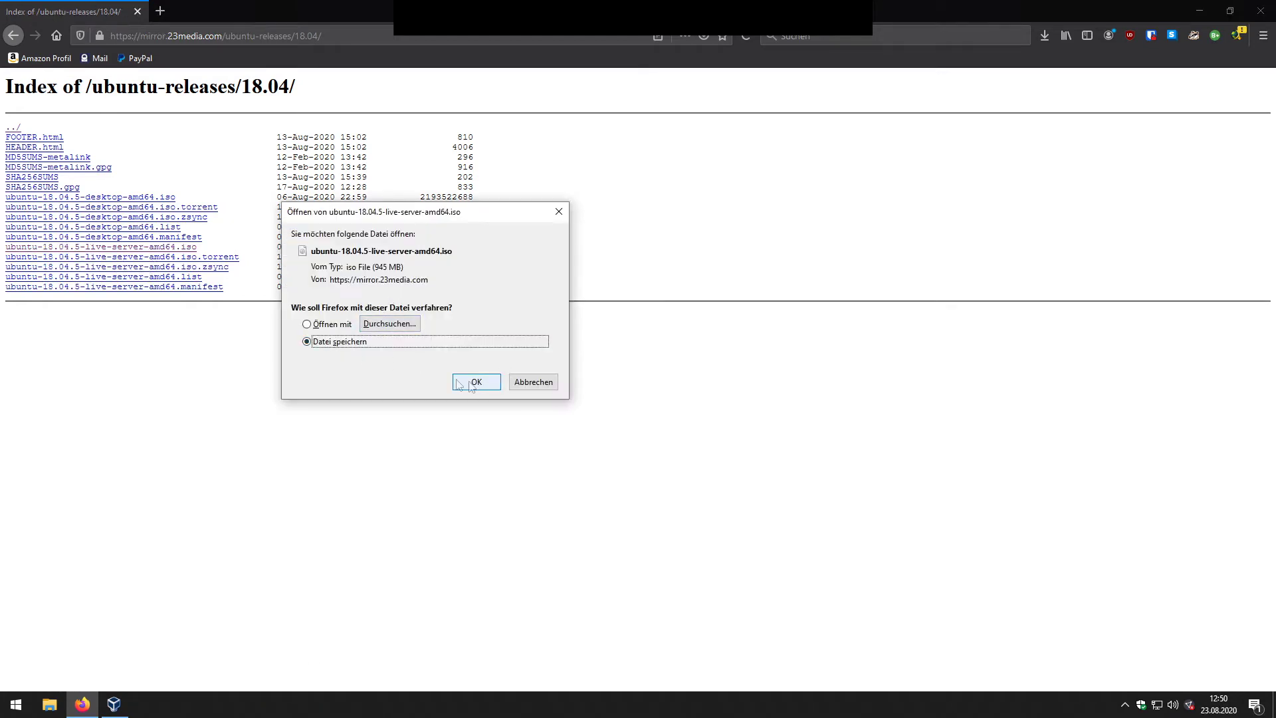
pyautogui.click(543, 387)
pyautogui.click(1044, 36)
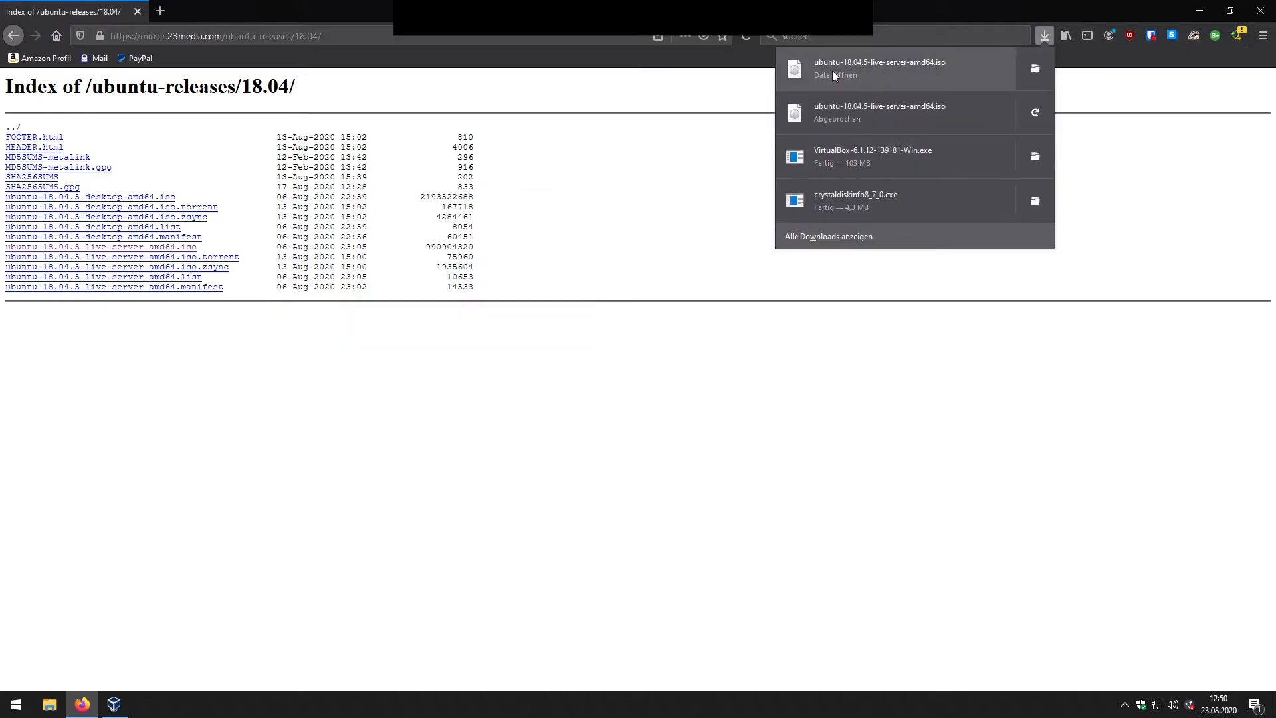
pyautogui.click(1037, 67)
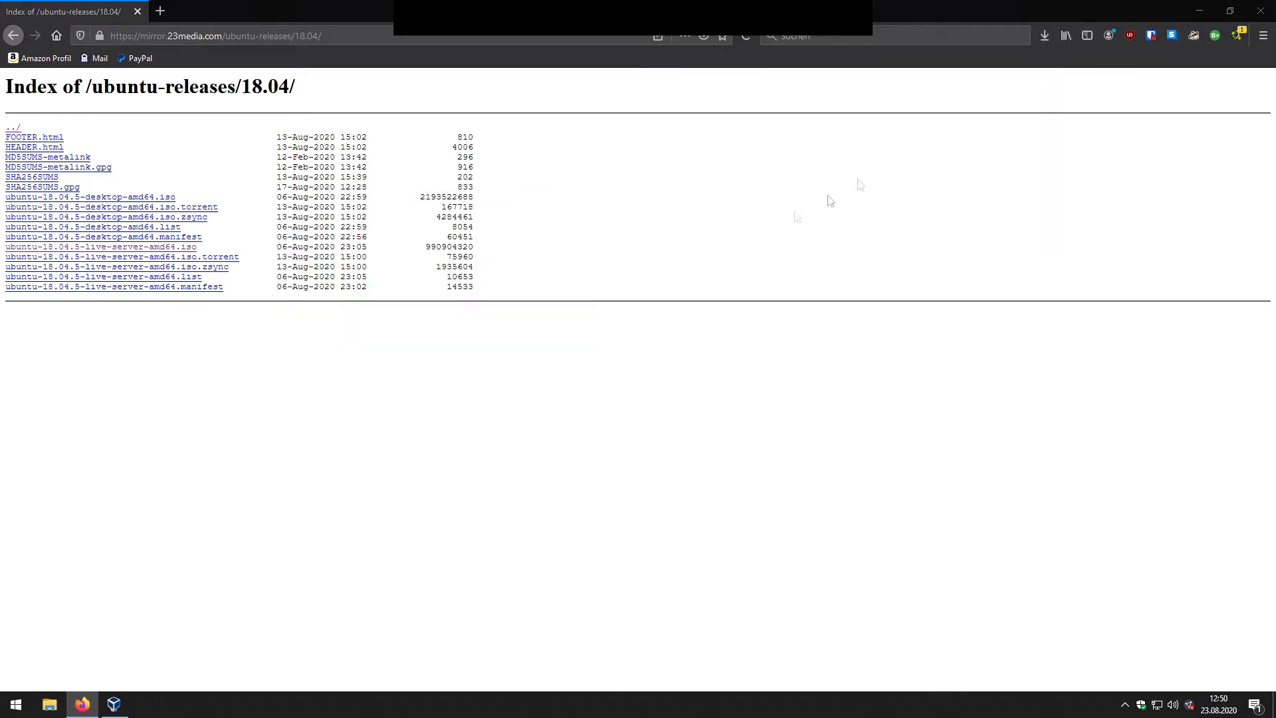
# Step: Check the VirtualBox installer and Ubuntu ISO in Downloads, minimize the folder, then bring up VirtualBox Manager
pyautogui.click(597, 369)
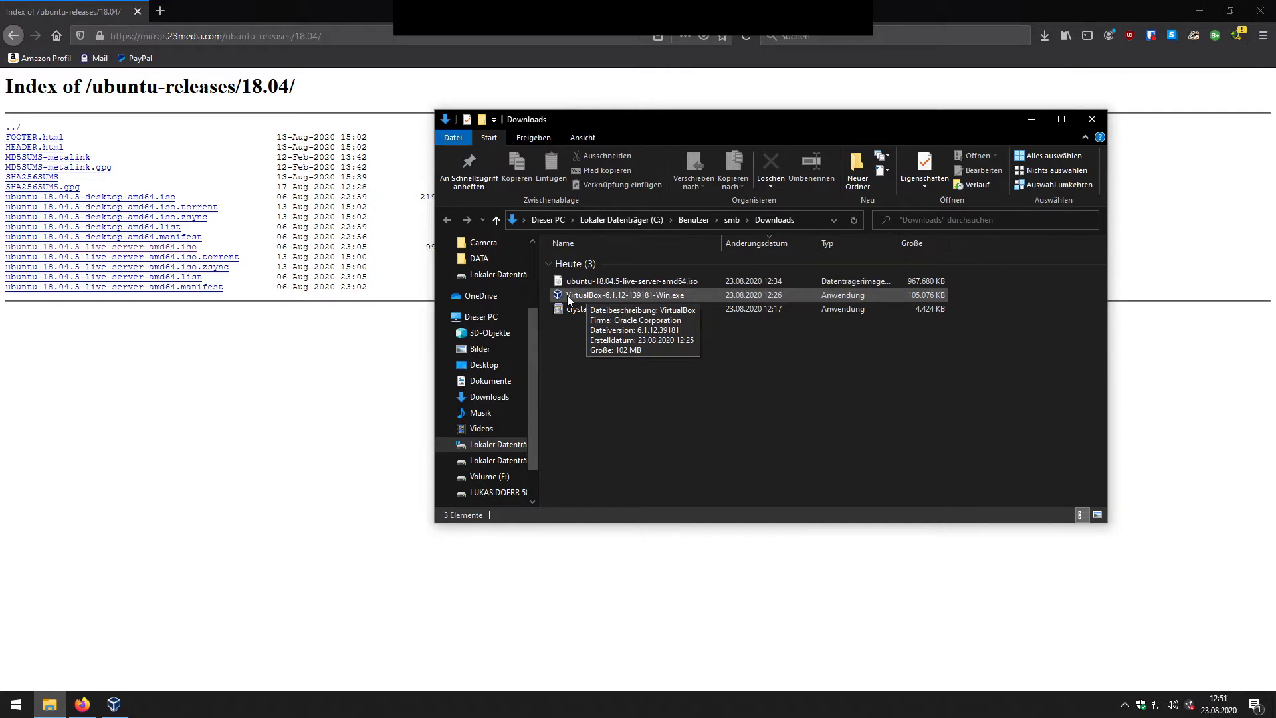
pyautogui.click(643, 299)
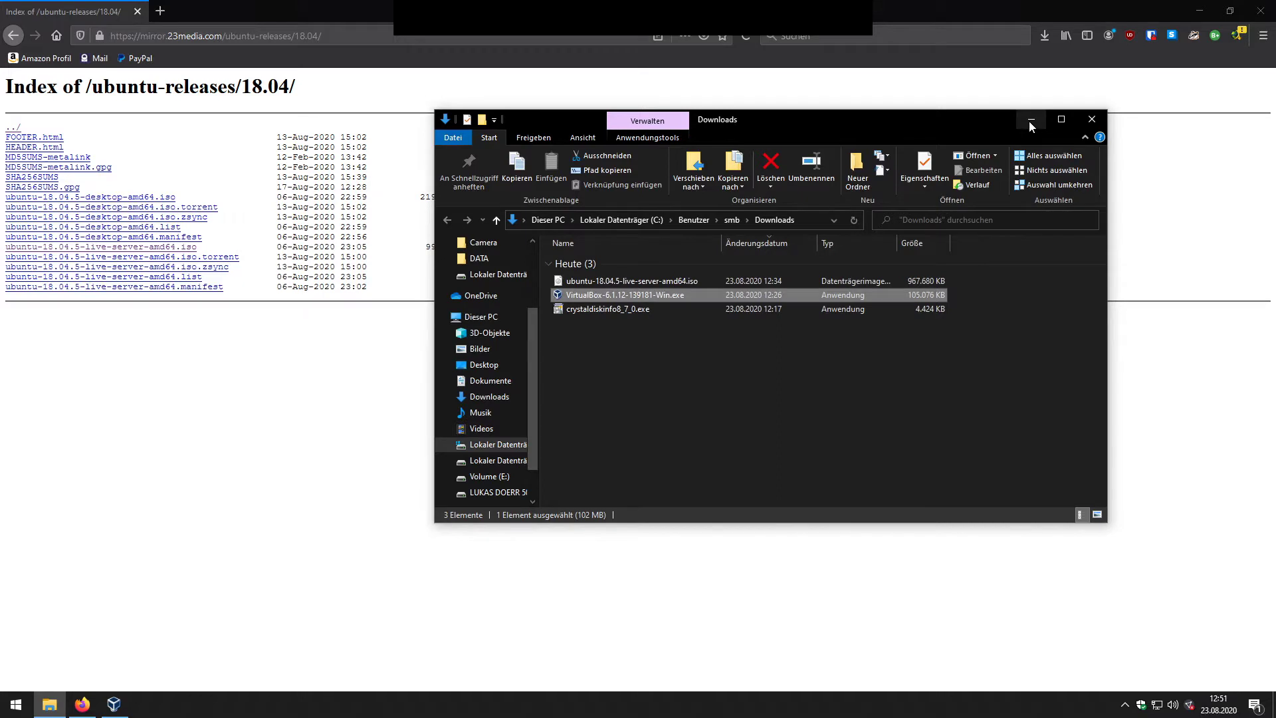
pyautogui.click(593, 280)
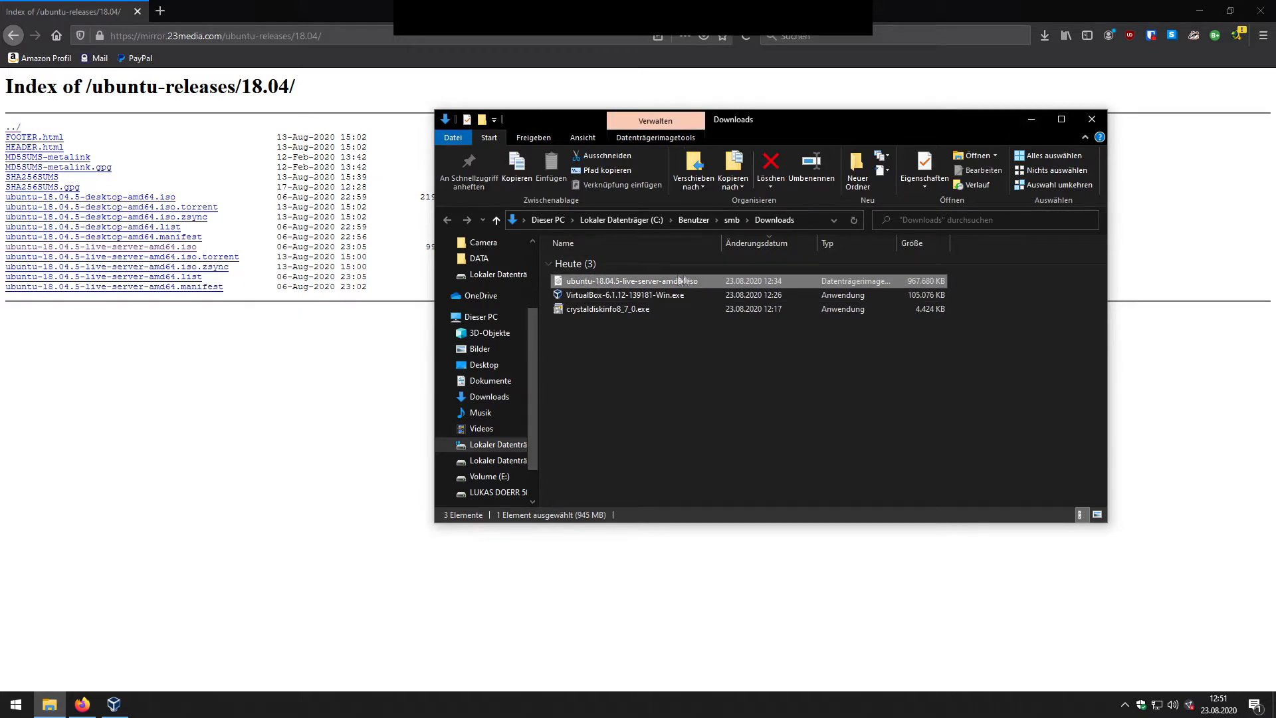
pyautogui.click(1031, 120)
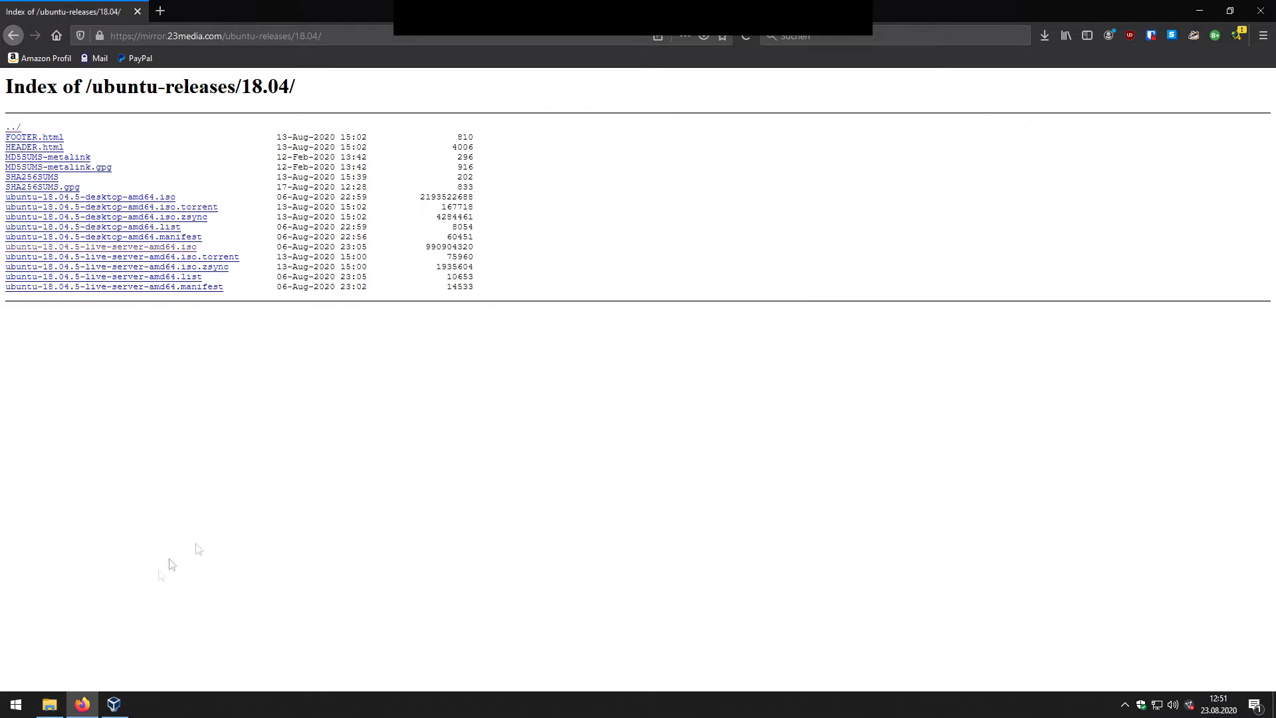
pyautogui.click(114, 704)
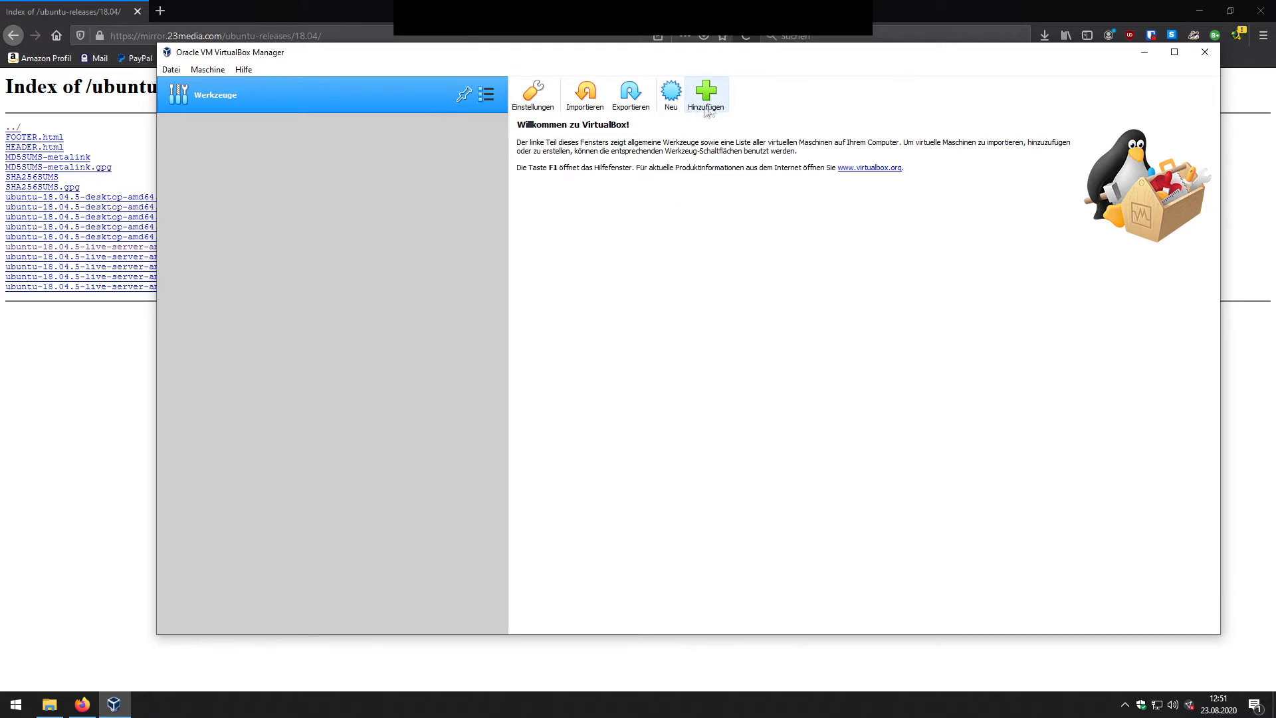
# Step: Start a new virtual machine stored in D:\Virtual Images
pyautogui.rightClick(247, 105)
pyautogui.click(208, 70)
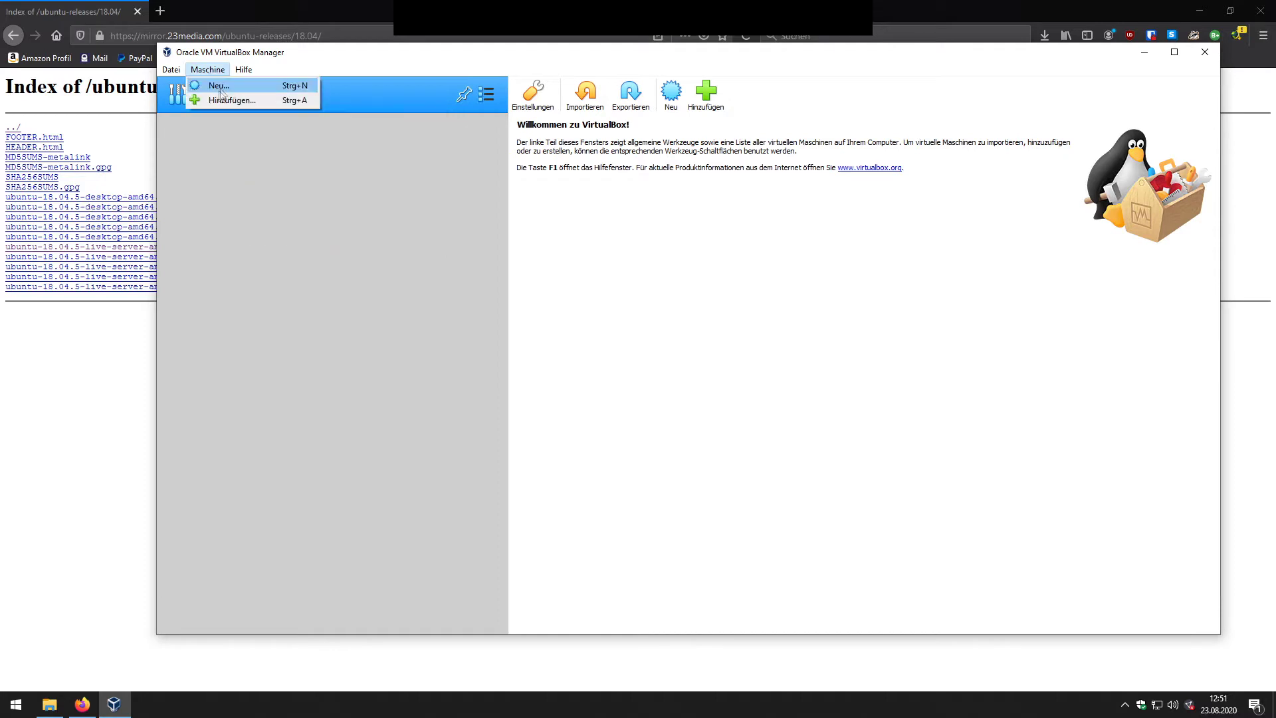
pyautogui.click(672, 92)
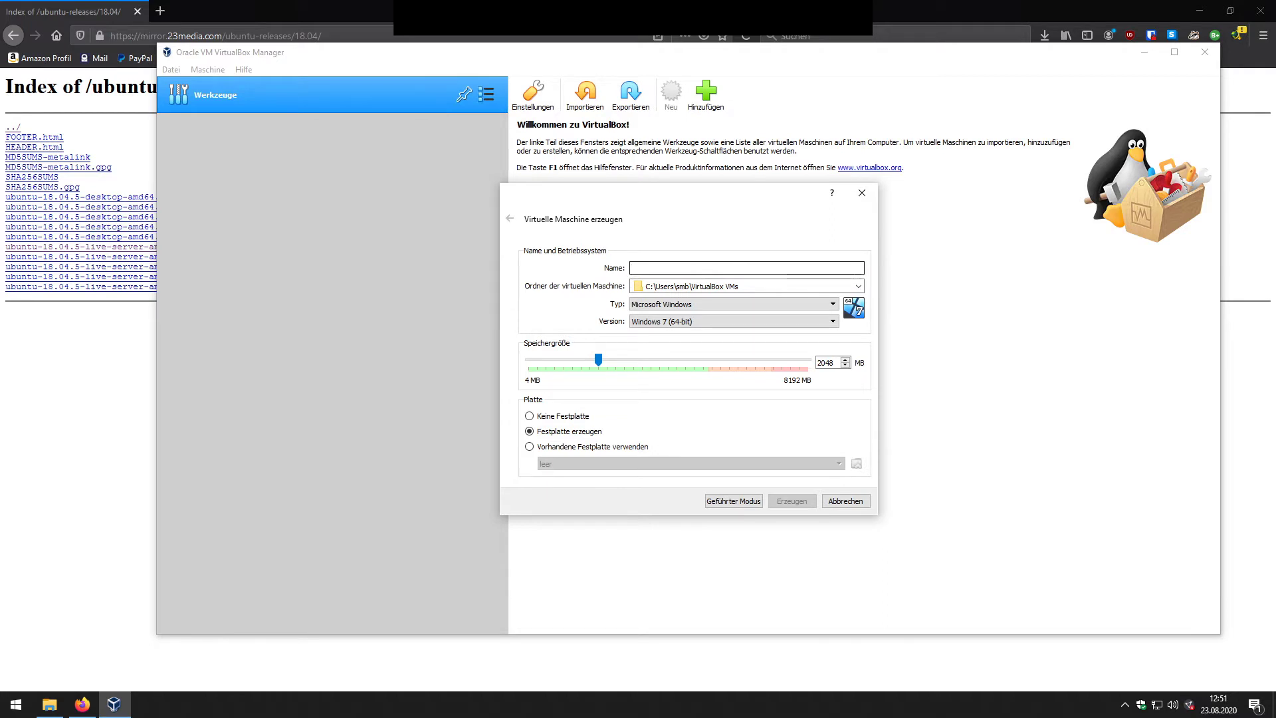
pyautogui.click(673, 287)
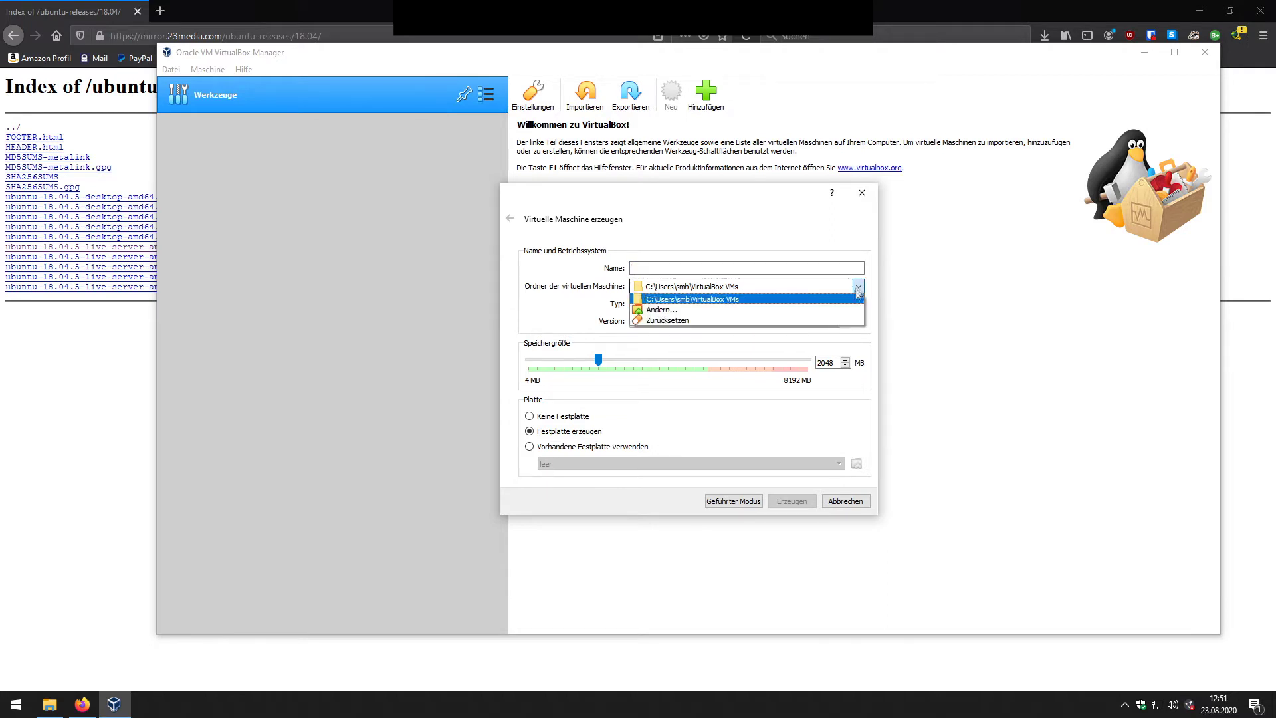
pyautogui.click(668, 311)
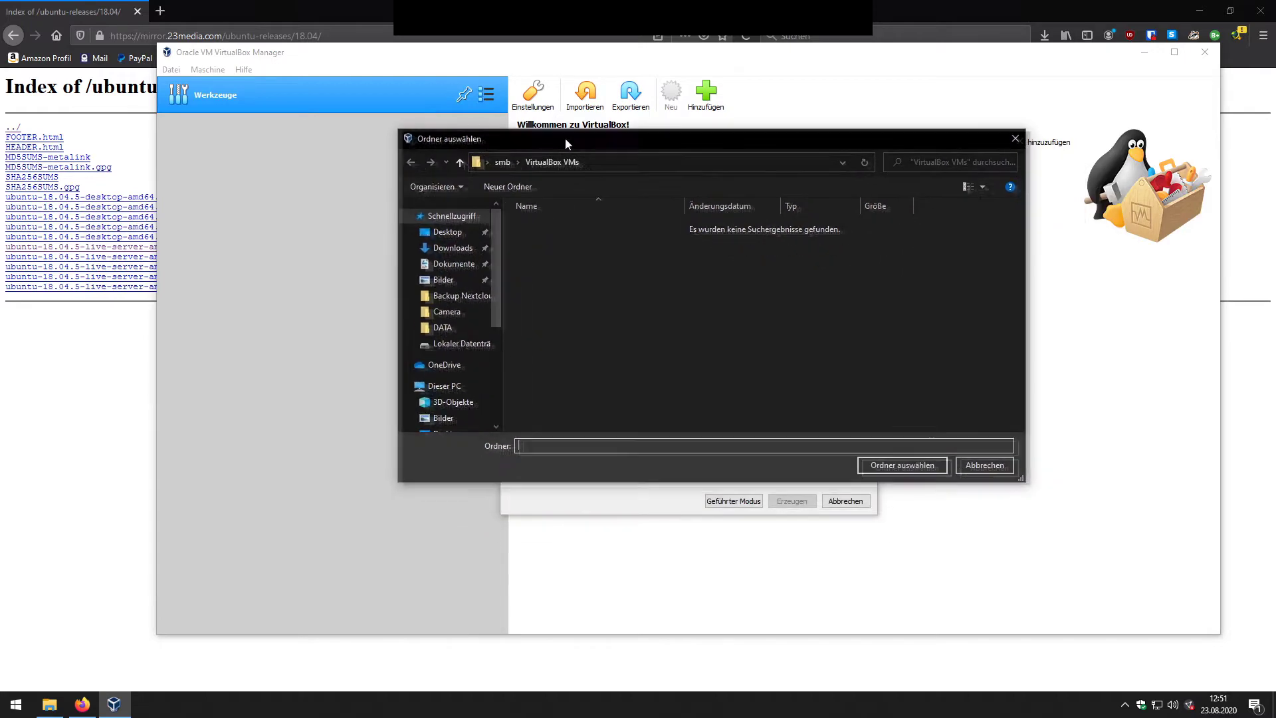
pyautogui.click(441, 385)
pyautogui.click(746, 363)
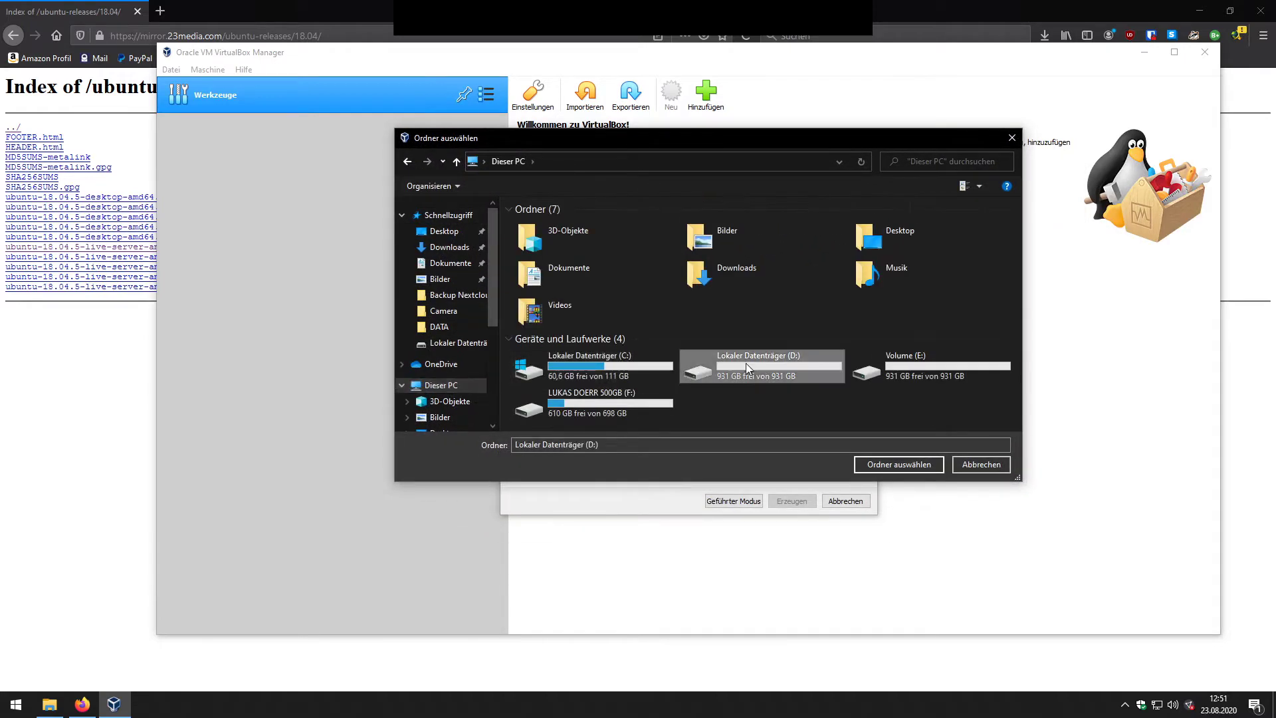
pyautogui.doubleClick(746, 363)
pyautogui.doubleClick(555, 225)
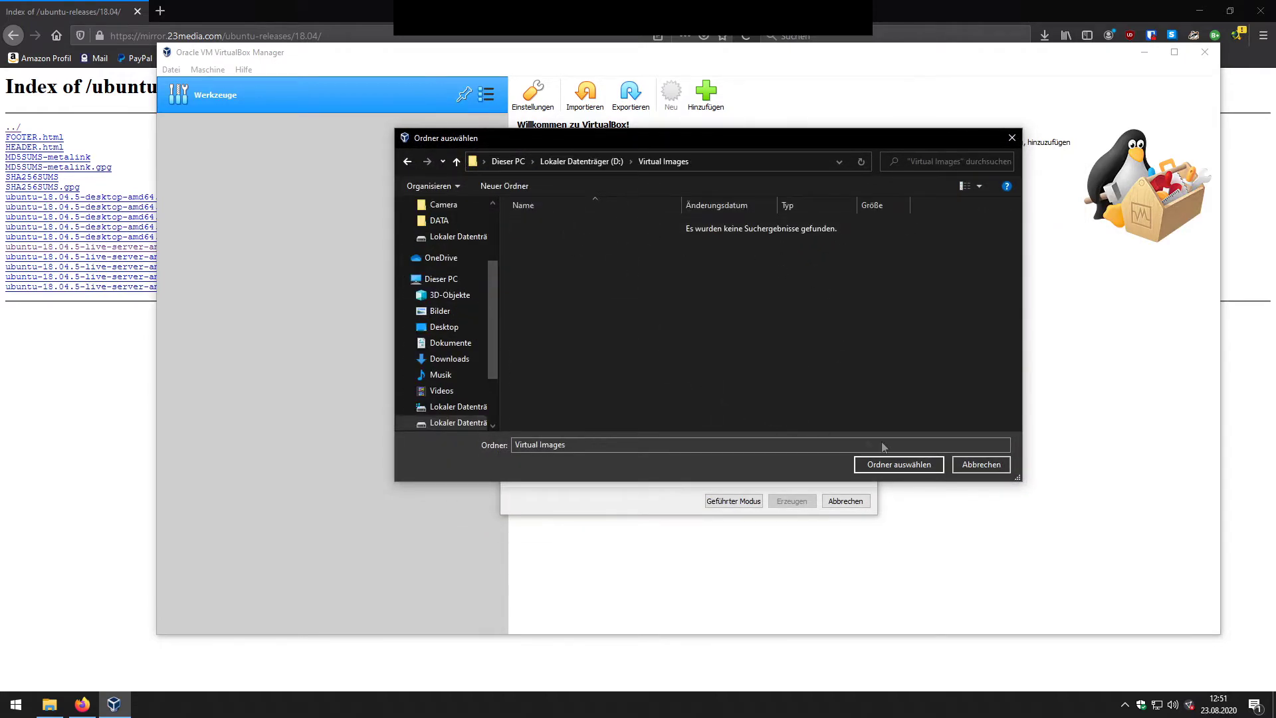
pyautogui.click(872, 468)
# Step: Name it Nextcloud Server with type Linux, version Ubuntu (64-bit)
pyautogui.click(747, 268)
pyautogui.write('Nextcloud Server')
pyautogui.click(664, 304)
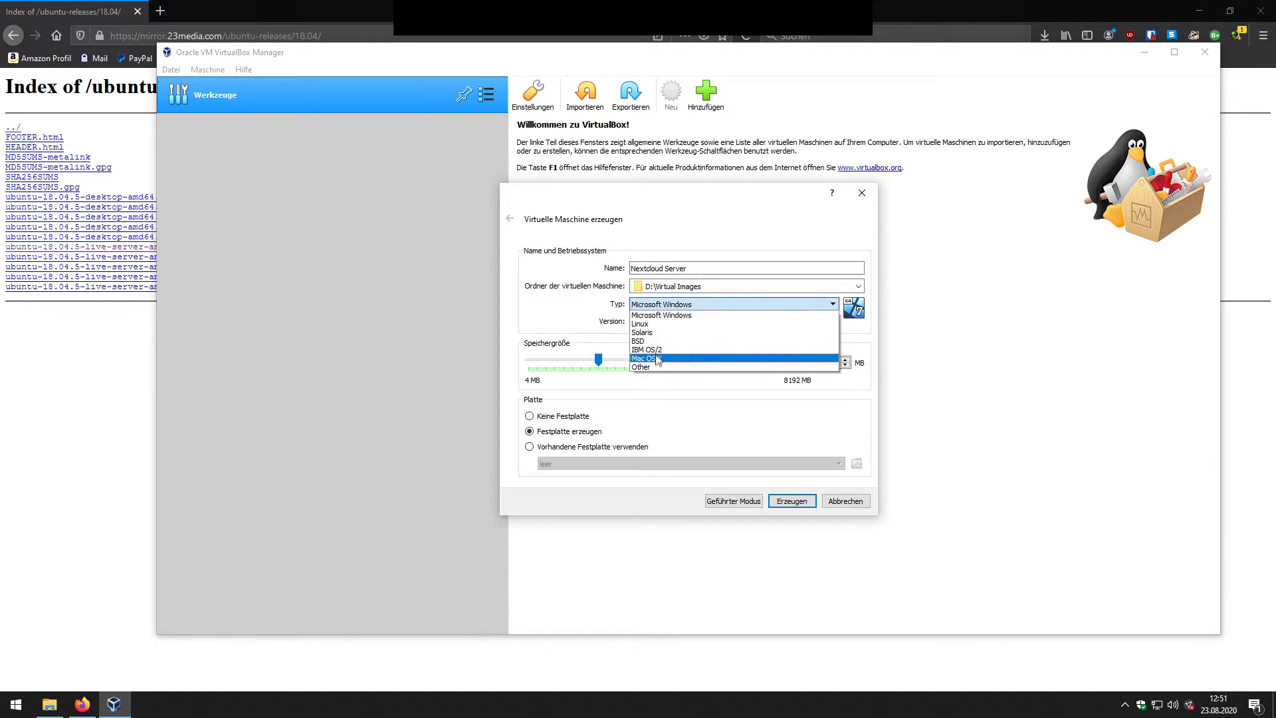
pyautogui.click(648, 324)
pyautogui.click(661, 322)
pyautogui.scroll(-4, 661, 359)
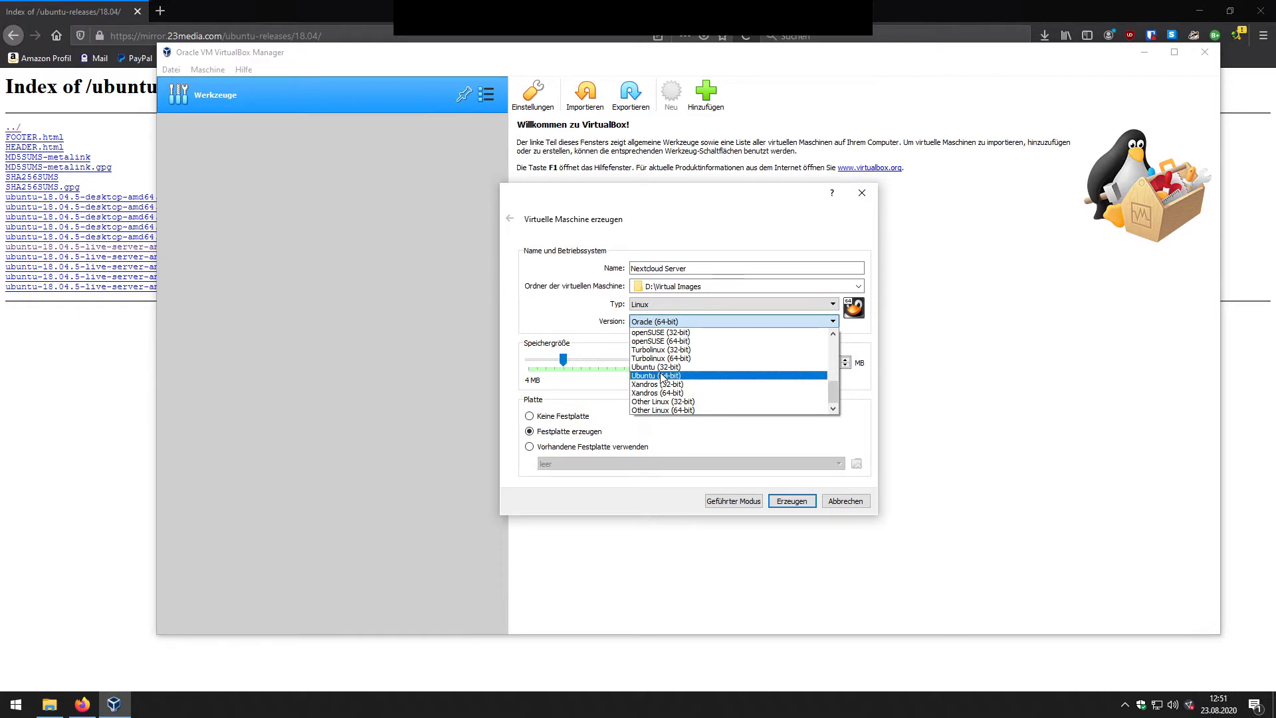
pyautogui.click(662, 377)
# Step: Set the memory to 2048 MB and proceed to disk creation with Erzeugen
pyautogui.doubleClick(826, 363)
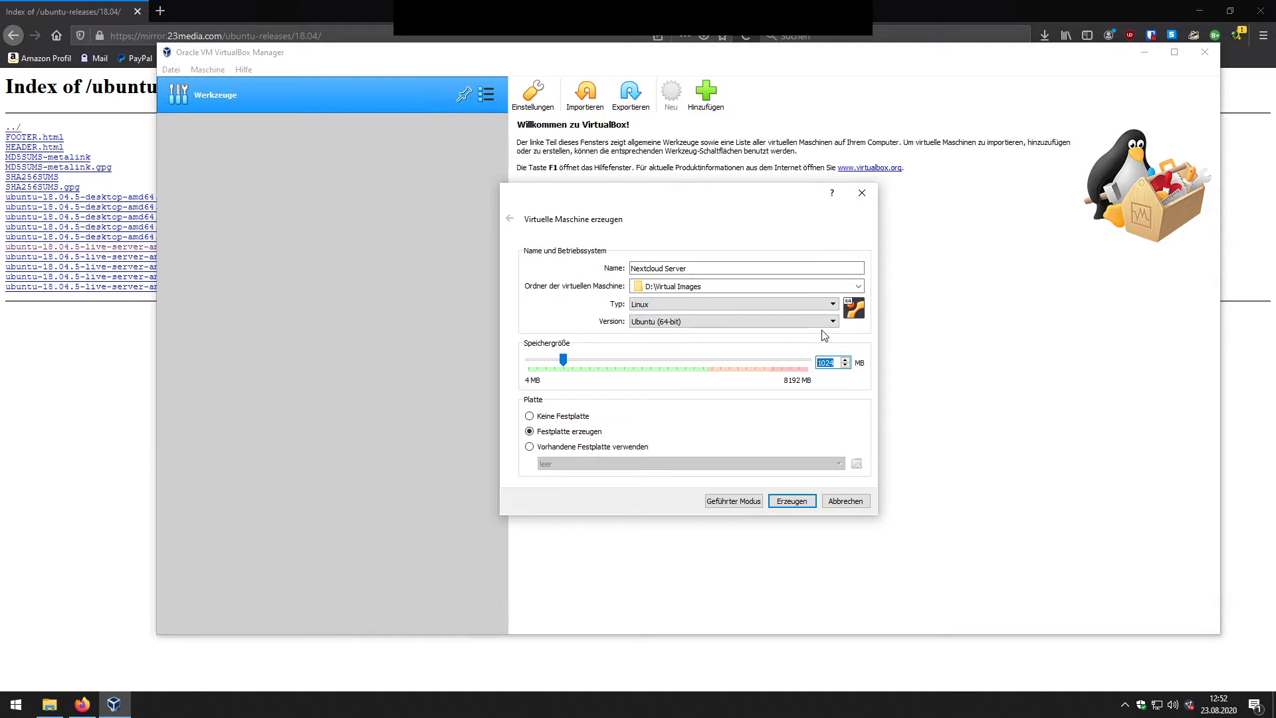
pyautogui.write('2405')
pyautogui.press('BackSpace')
pyautogui.press('BackSpace')
pyautogui.write('48')
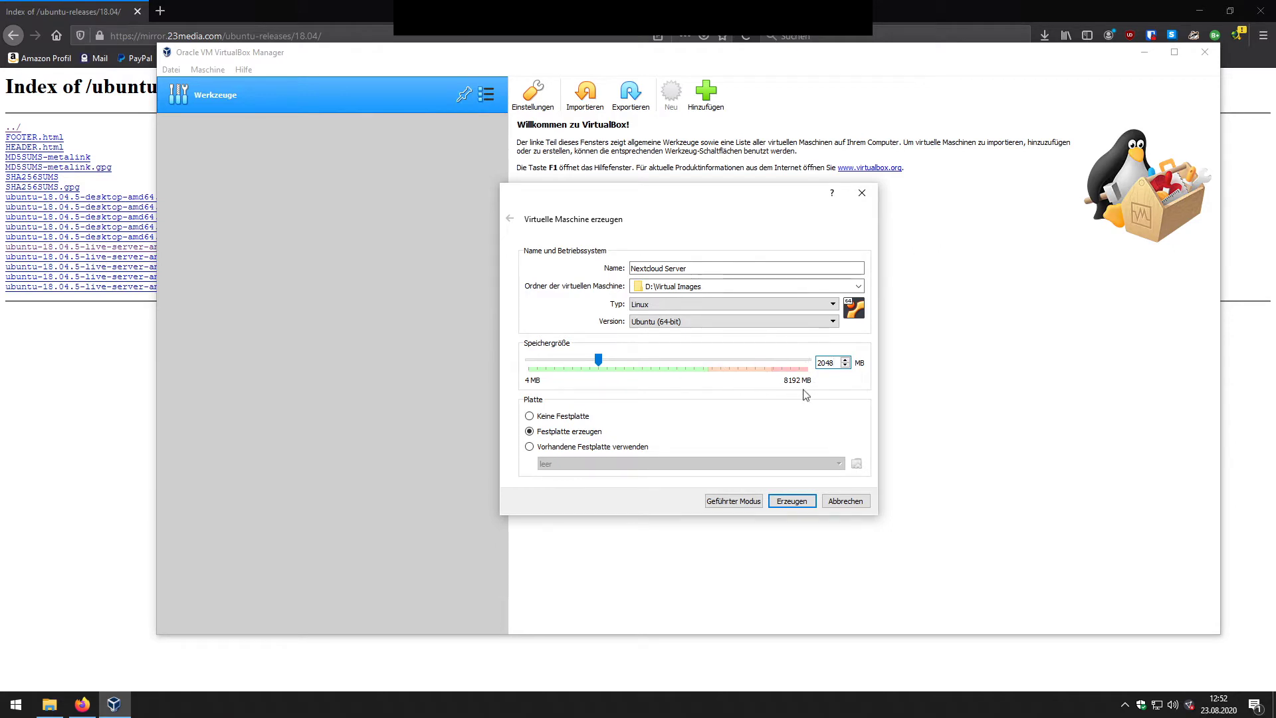
pyautogui.doubleClick(826, 363)
pyautogui.write('2048')
pyautogui.click(792, 500)
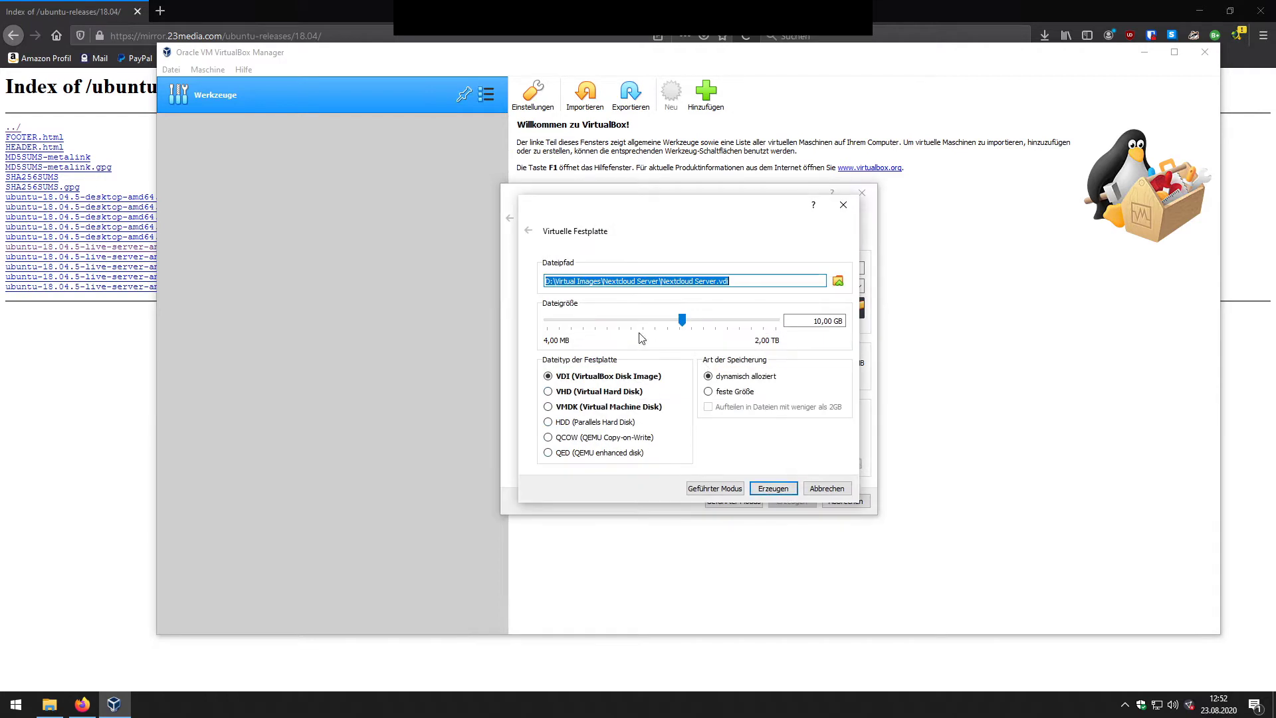
# Step: Create the Nextcloud Server.vdi disk at 200 GB, VDI format, dynamically allocated
pyautogui.moveTo(659, 281); pyautogui.dragTo(606, 281)
pyautogui.click(630, 281)
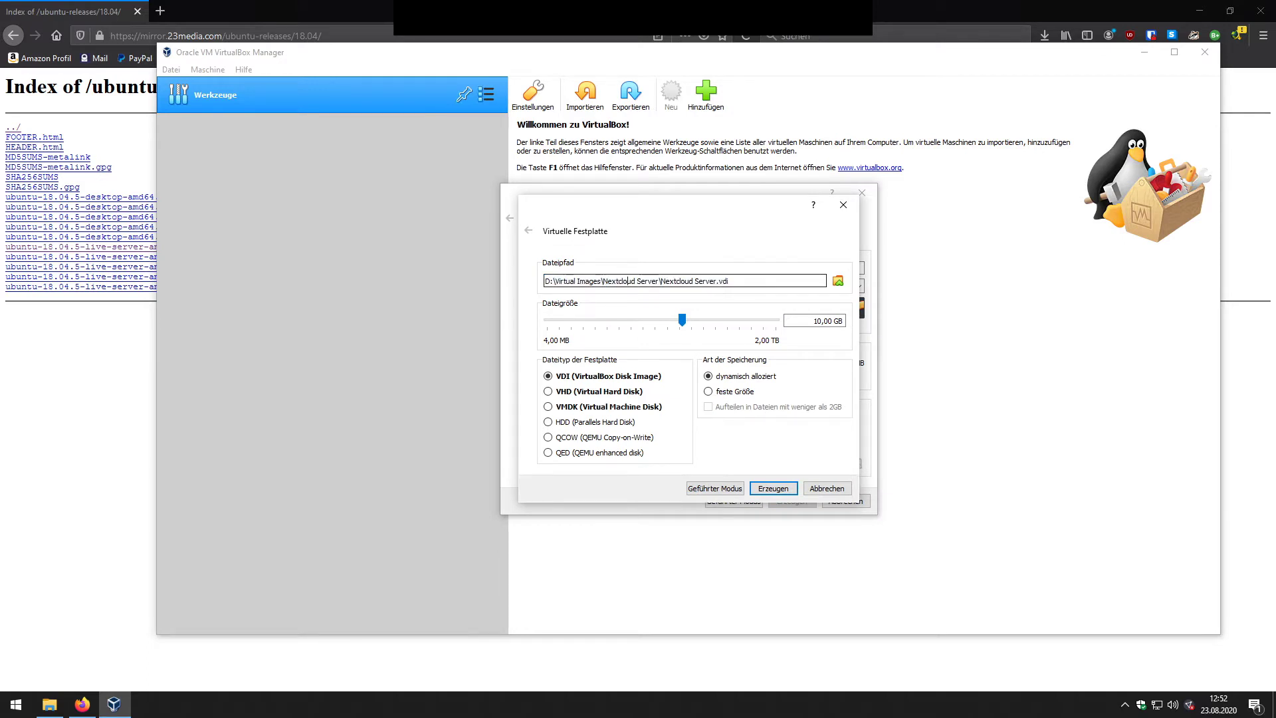
pyautogui.click(816, 321)
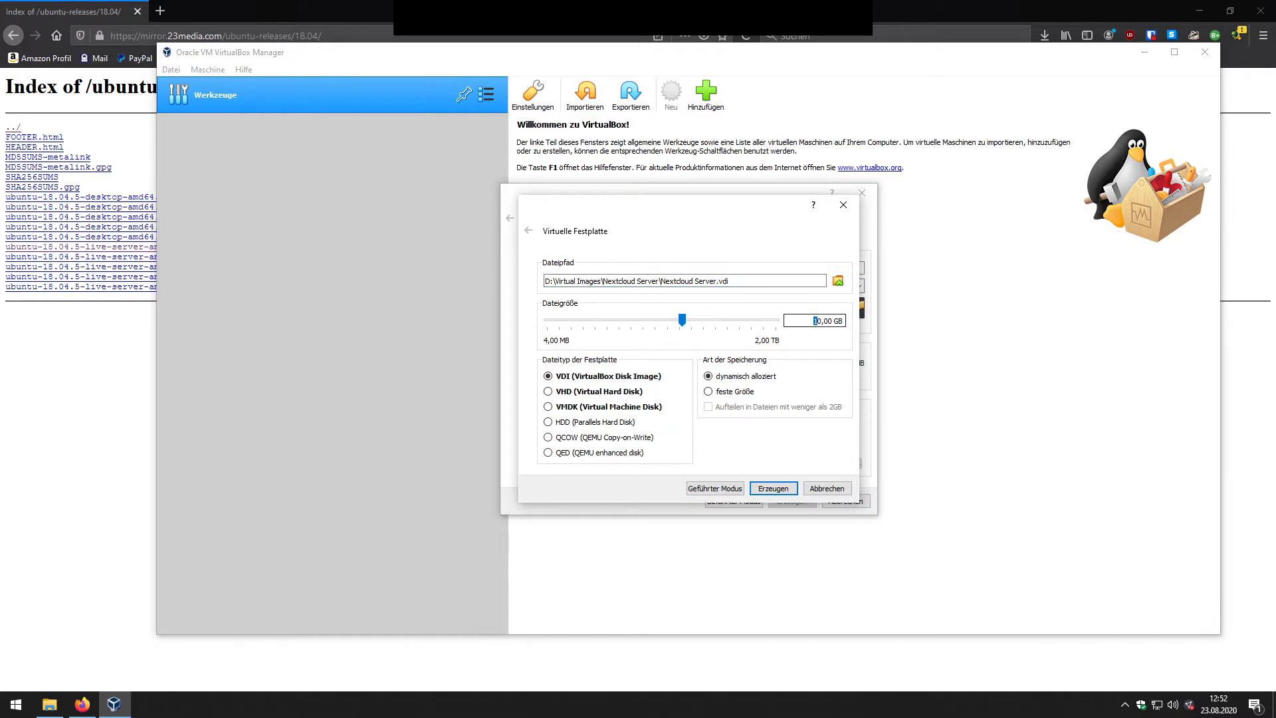
pyautogui.write('20')
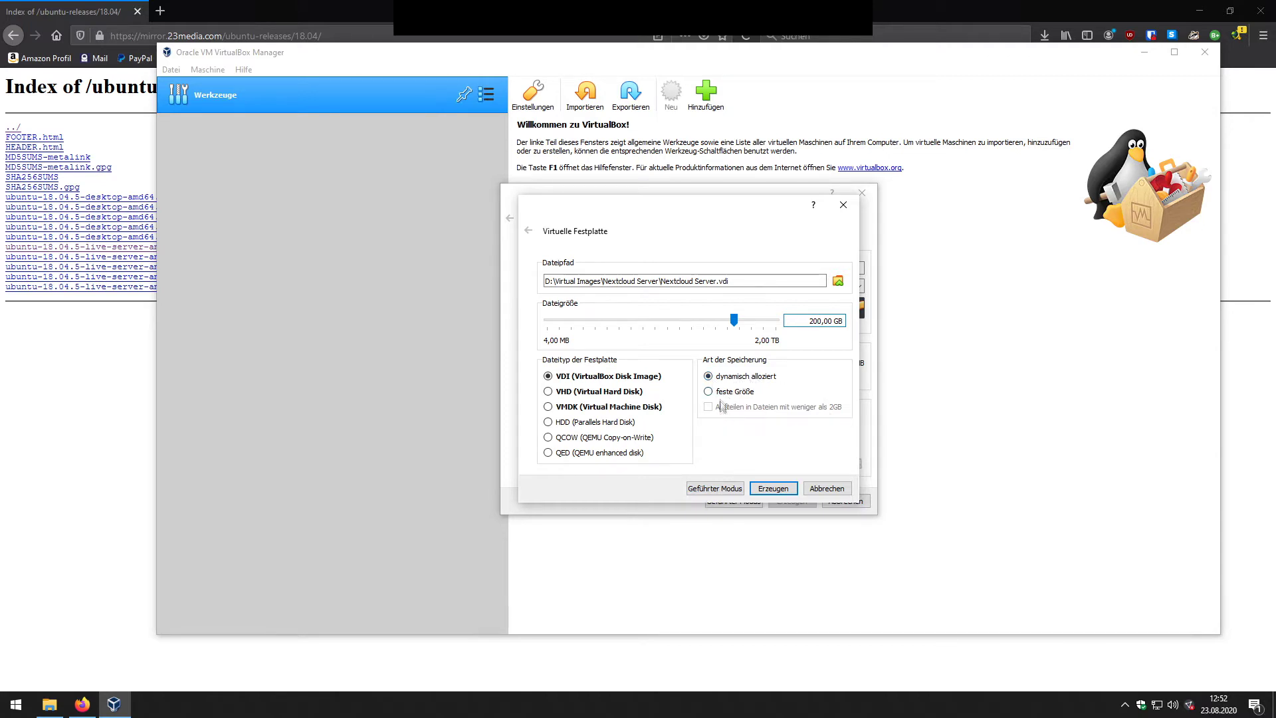
pyautogui.click(737, 377)
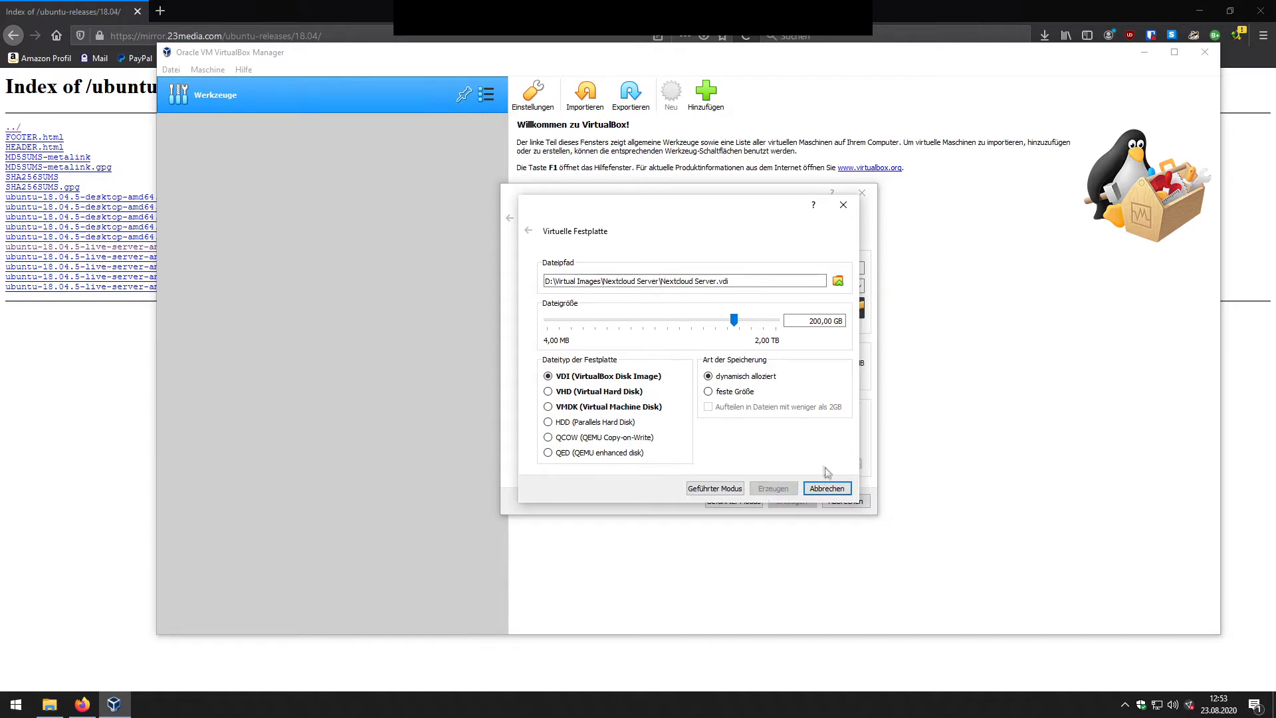
pyautogui.click(827, 489)
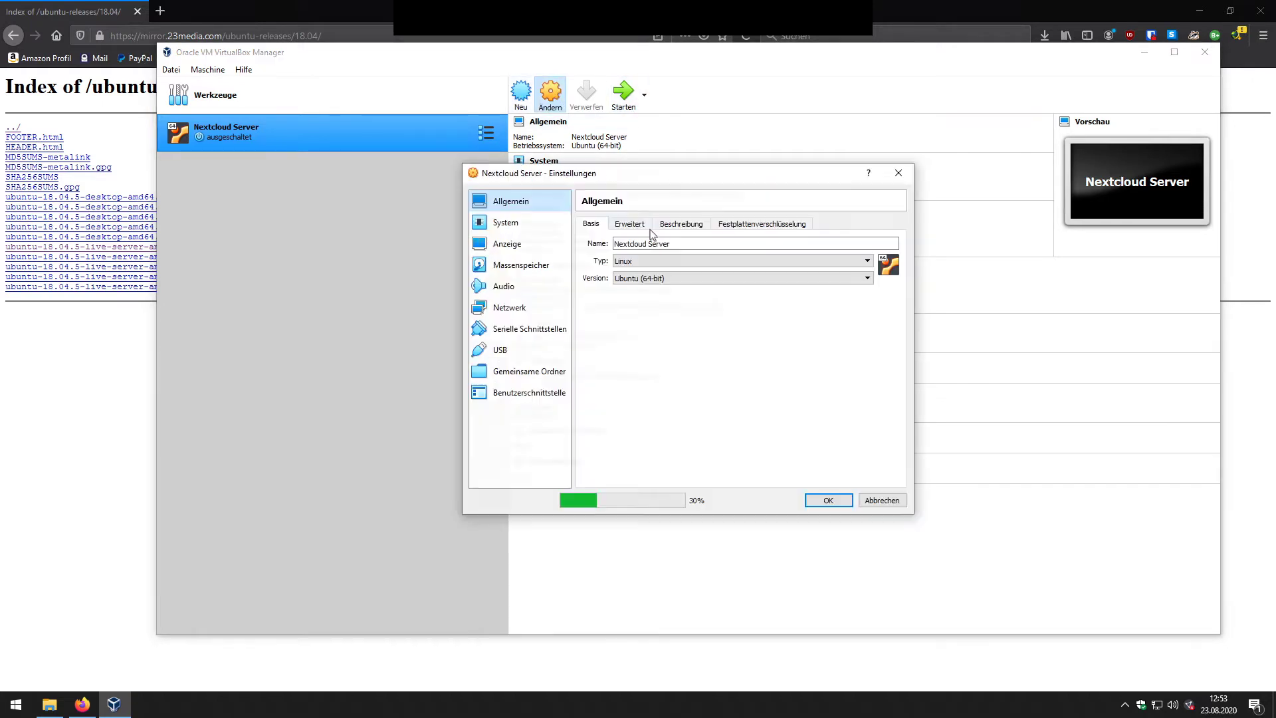
# Step: Lower the display's video memory to 10 MB
pyautogui.click(536, 247)
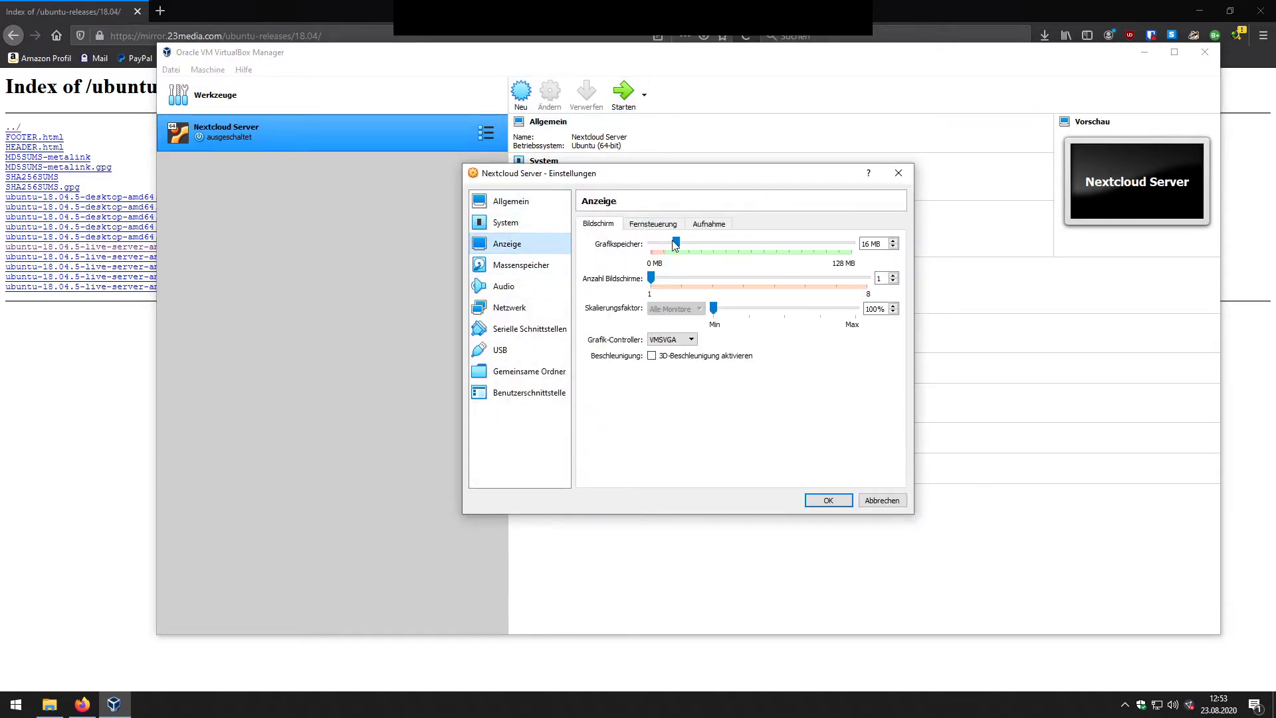
pyautogui.moveTo(676, 243); pyautogui.dragTo(668, 243)
pyautogui.click(877, 244)
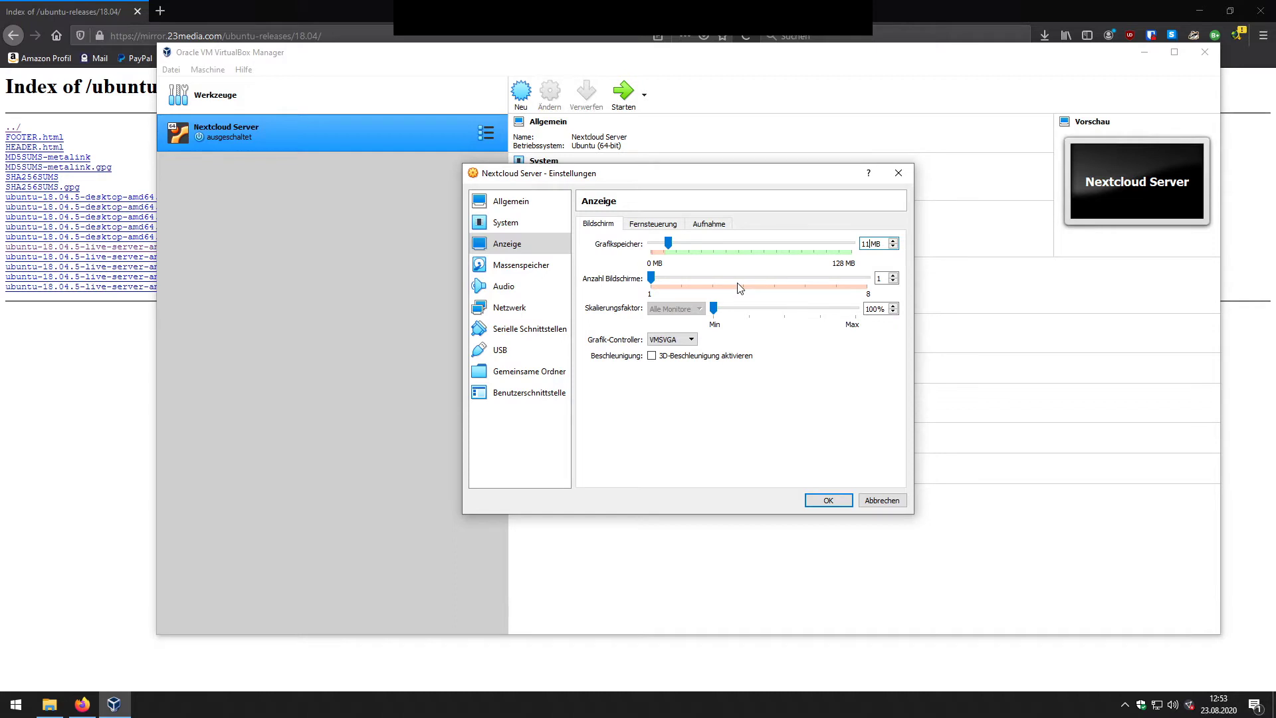
pyautogui.press('Down')
pyautogui.moveTo(667, 243); pyautogui.dragTo(673, 244)
# Step: Look over the System settings, briefly trying 2 processors
pyautogui.click(512, 225)
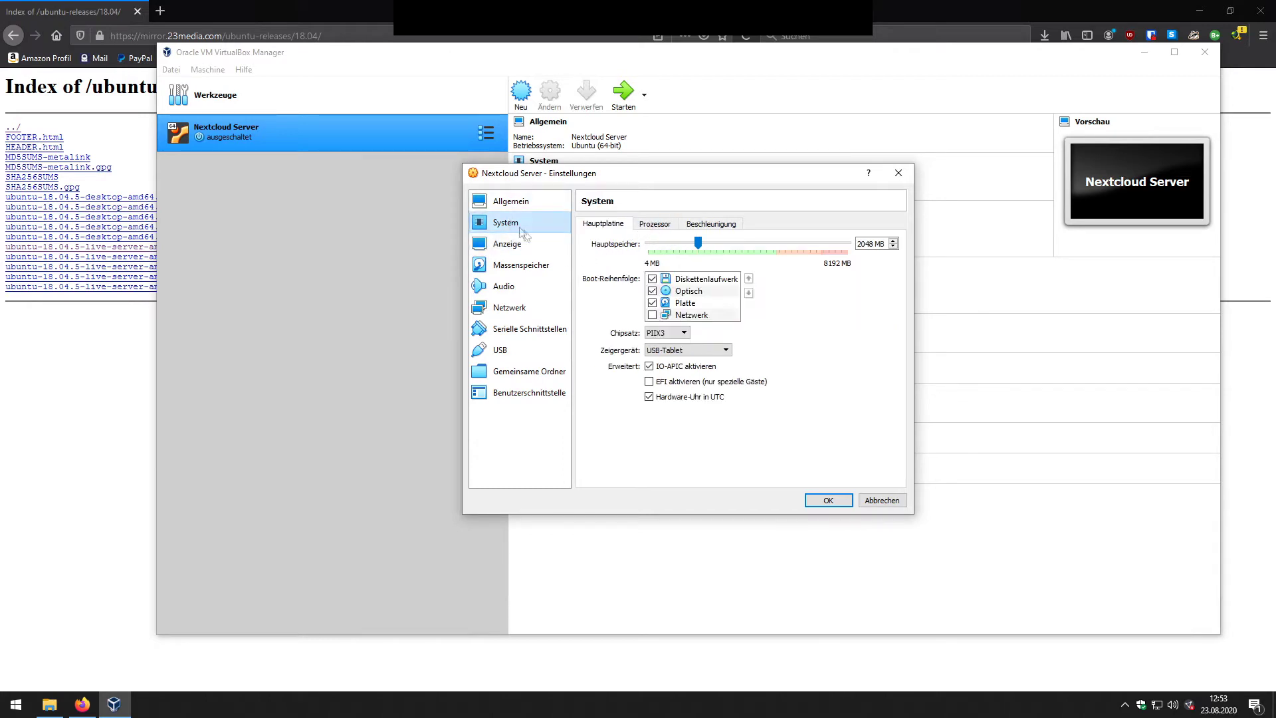
pyautogui.click(674, 226)
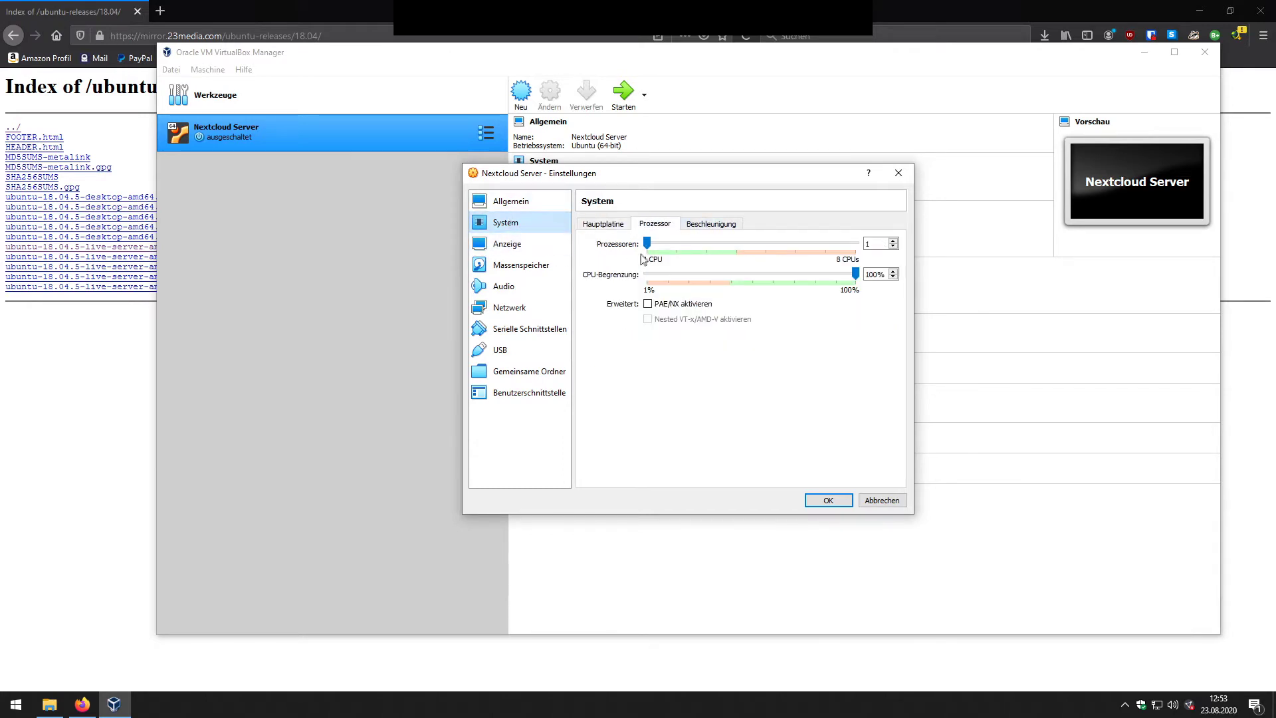
pyautogui.moveTo(648, 244)
pyautogui.mouseDown()
pyautogui.moveTo(688, 248)
pyautogui.moveTo(648, 244)
pyautogui.mouseUp()
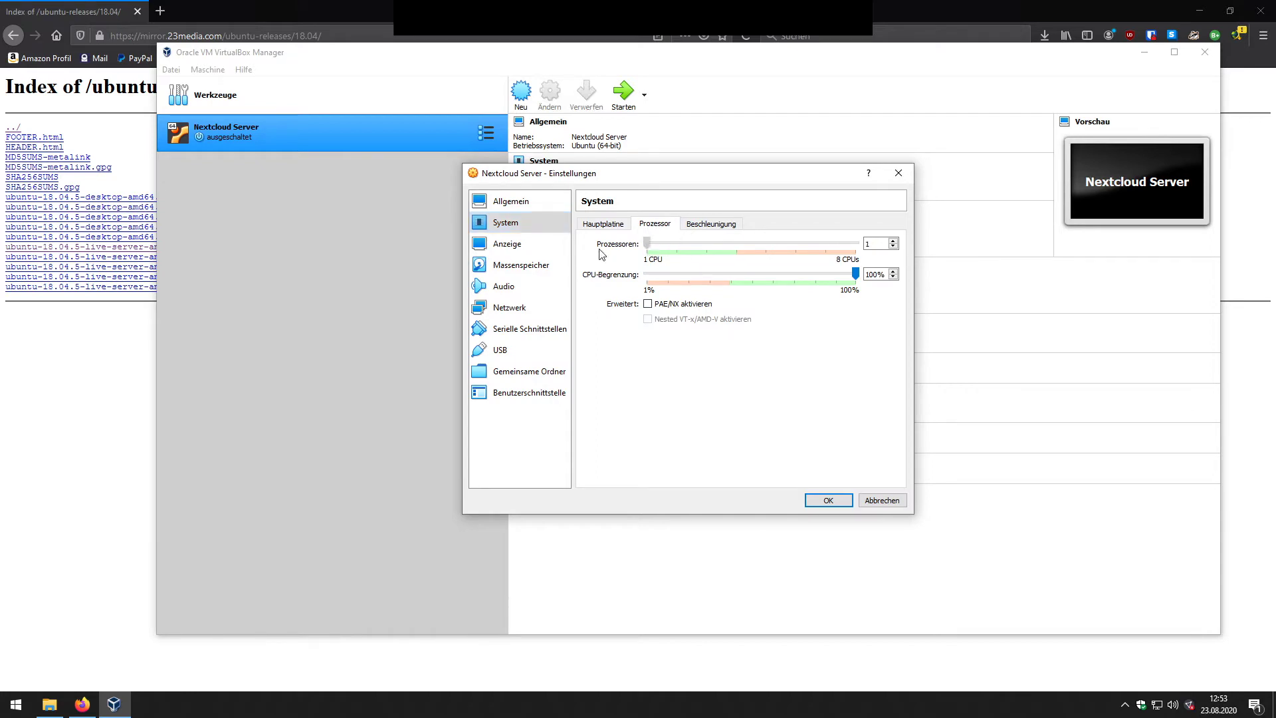
pyautogui.click(603, 226)
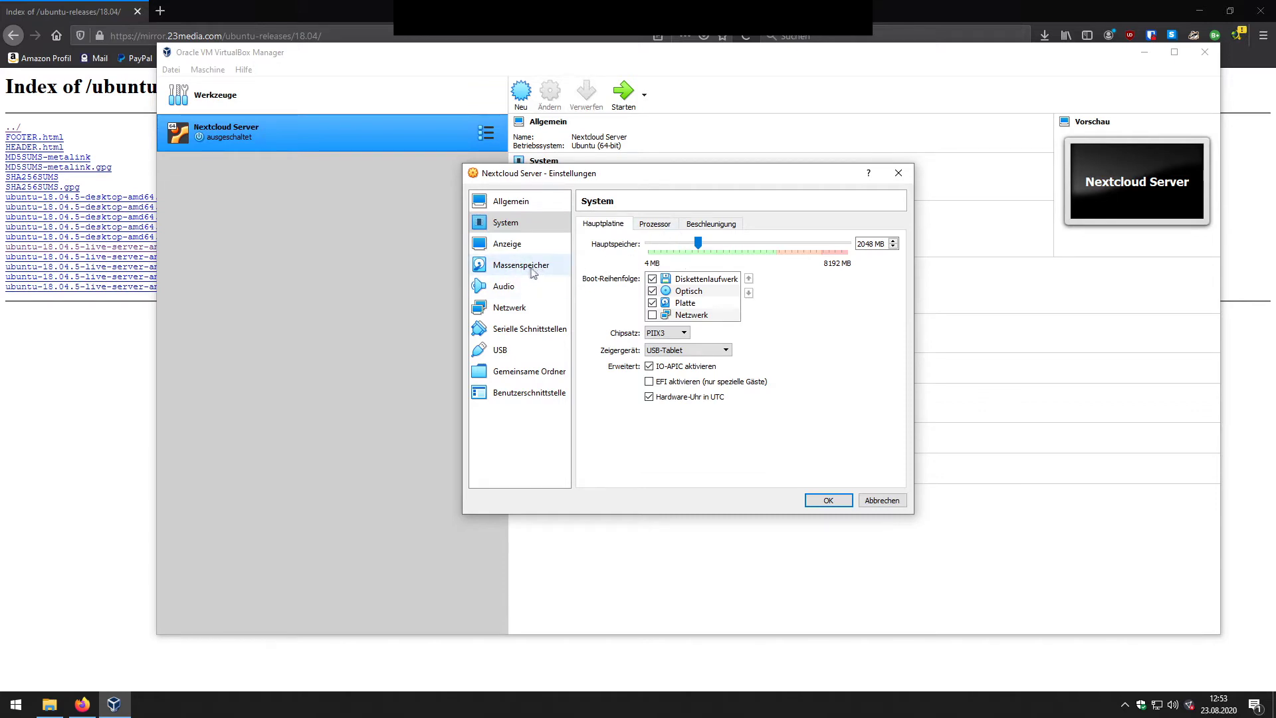
# Step: Bridge Adapter 1 to the Realtek PCIe GbE Family Controller, then open Windows network settings
pyautogui.click(512, 307)
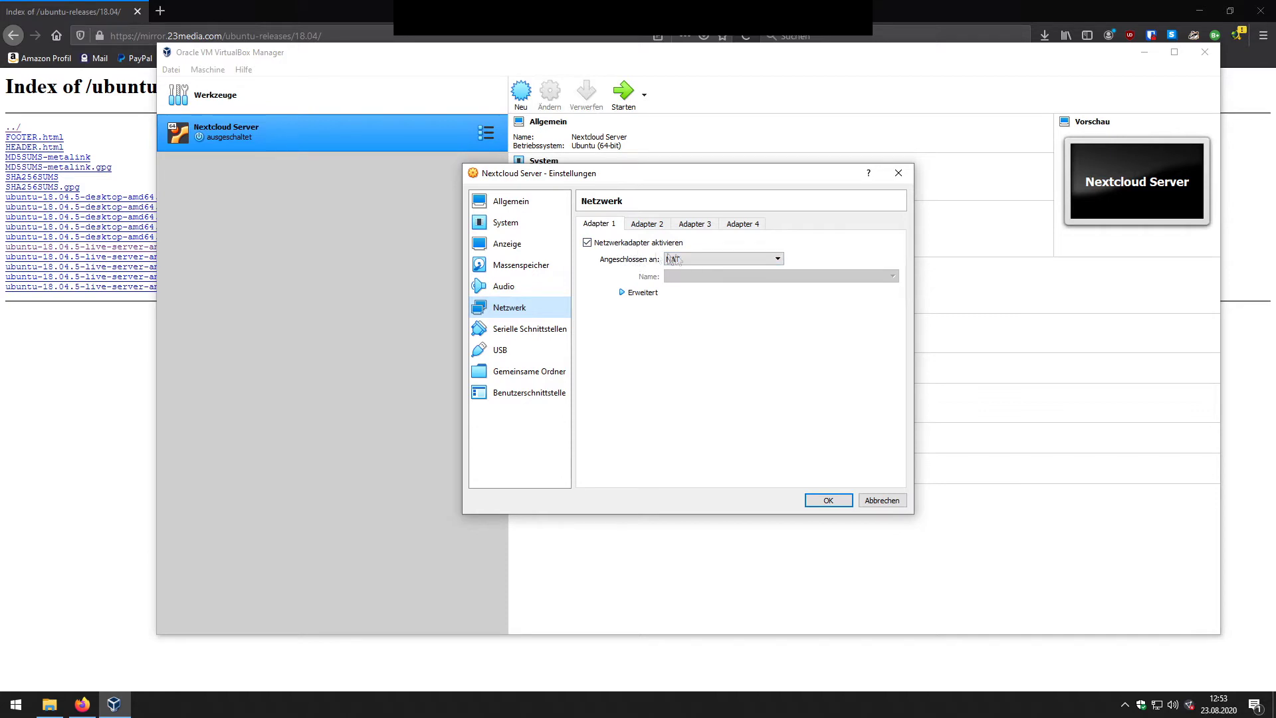
pyautogui.click(696, 259)
pyautogui.click(698, 287)
pyautogui.click(700, 261)
pyautogui.click(702, 279)
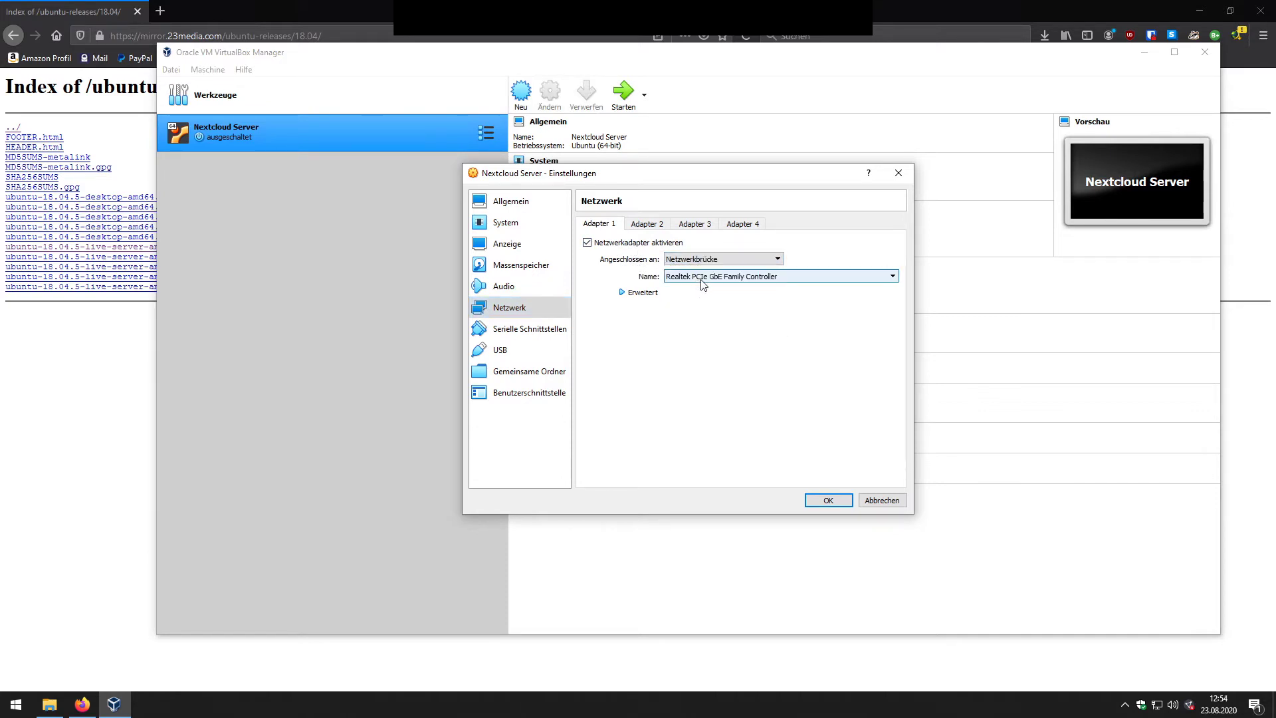
pyautogui.click(695, 278)
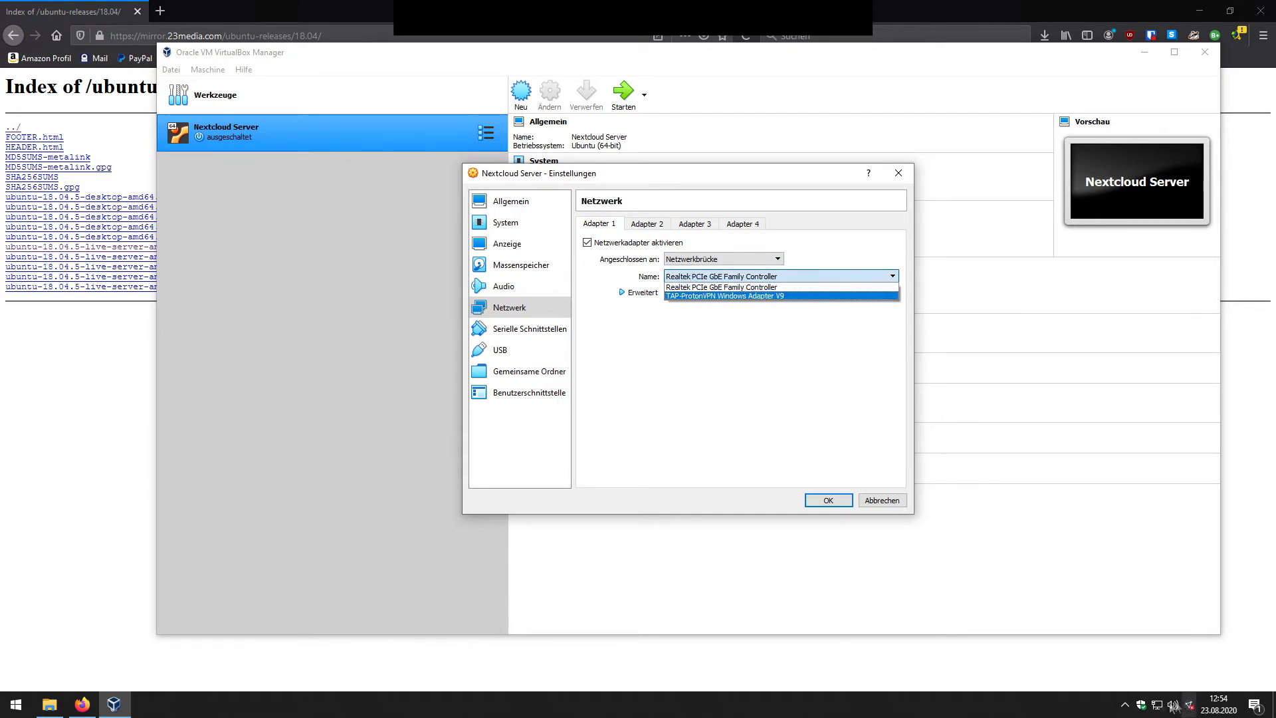
pyautogui.click(1162, 704)
pyautogui.rightClick(1162, 705)
pyautogui.click(1144, 685)
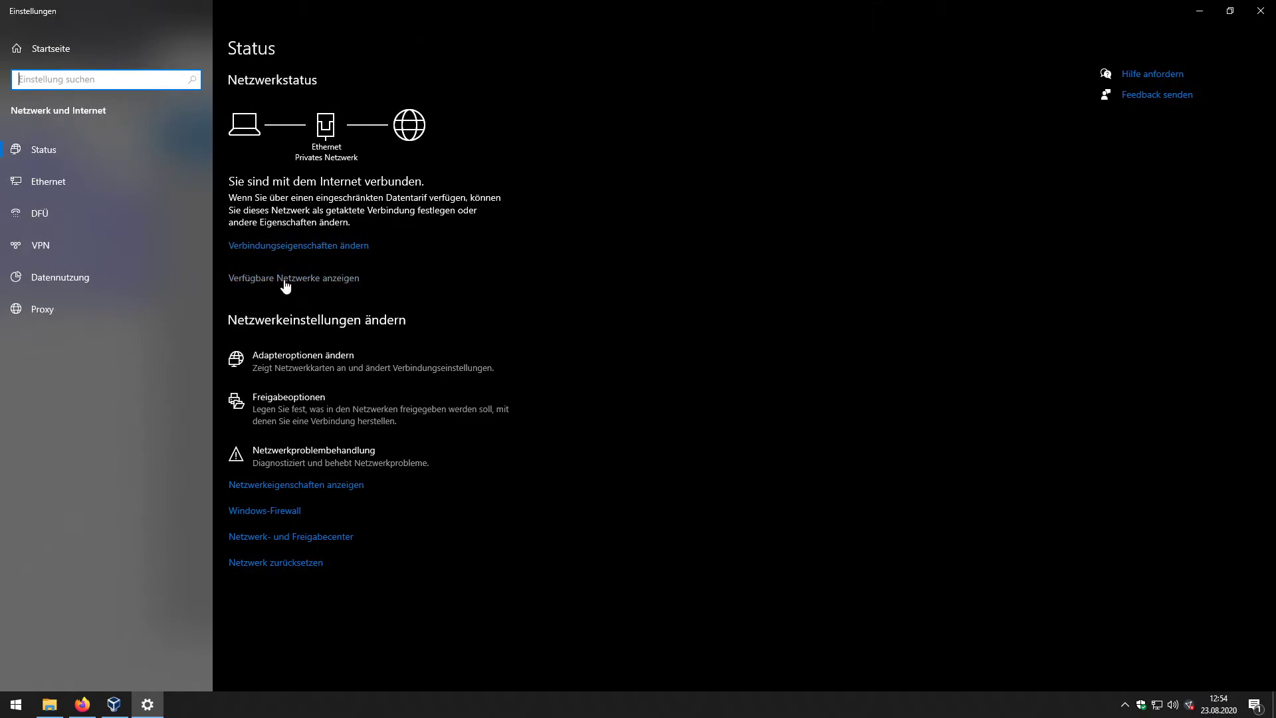
pyautogui.click(286, 279)
pyautogui.click(285, 247)
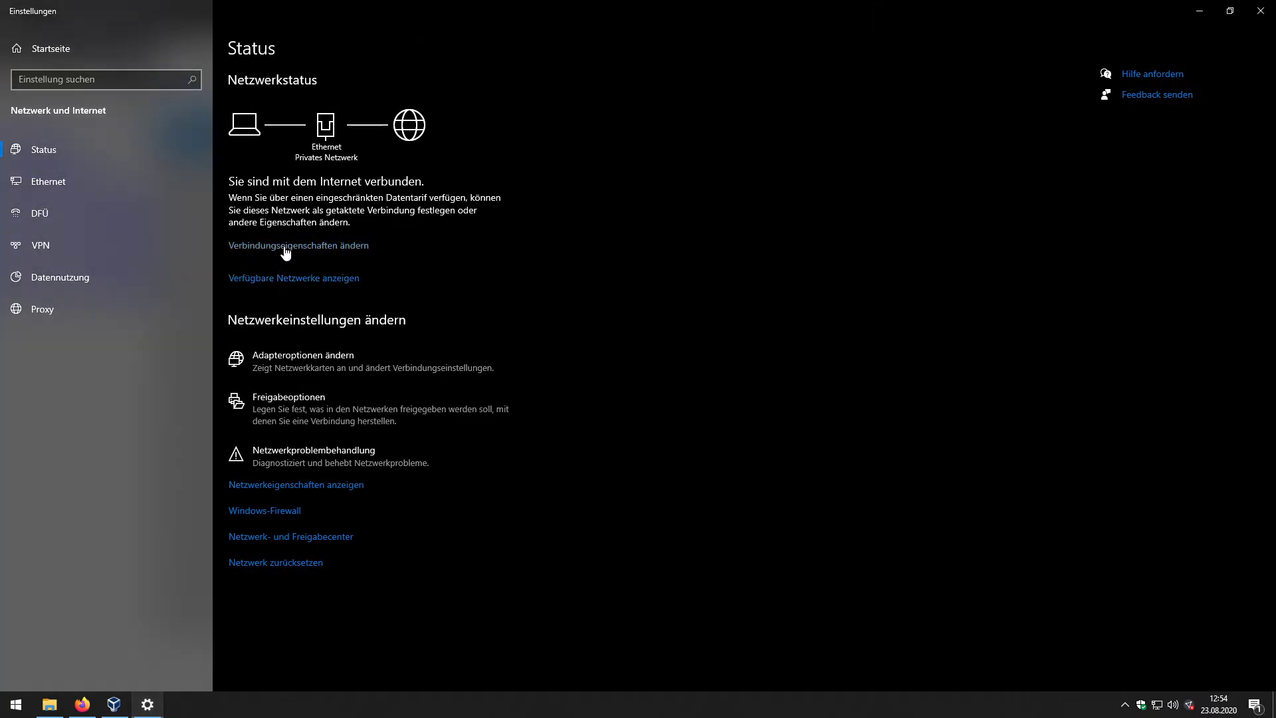
pyautogui.click(15, 10)
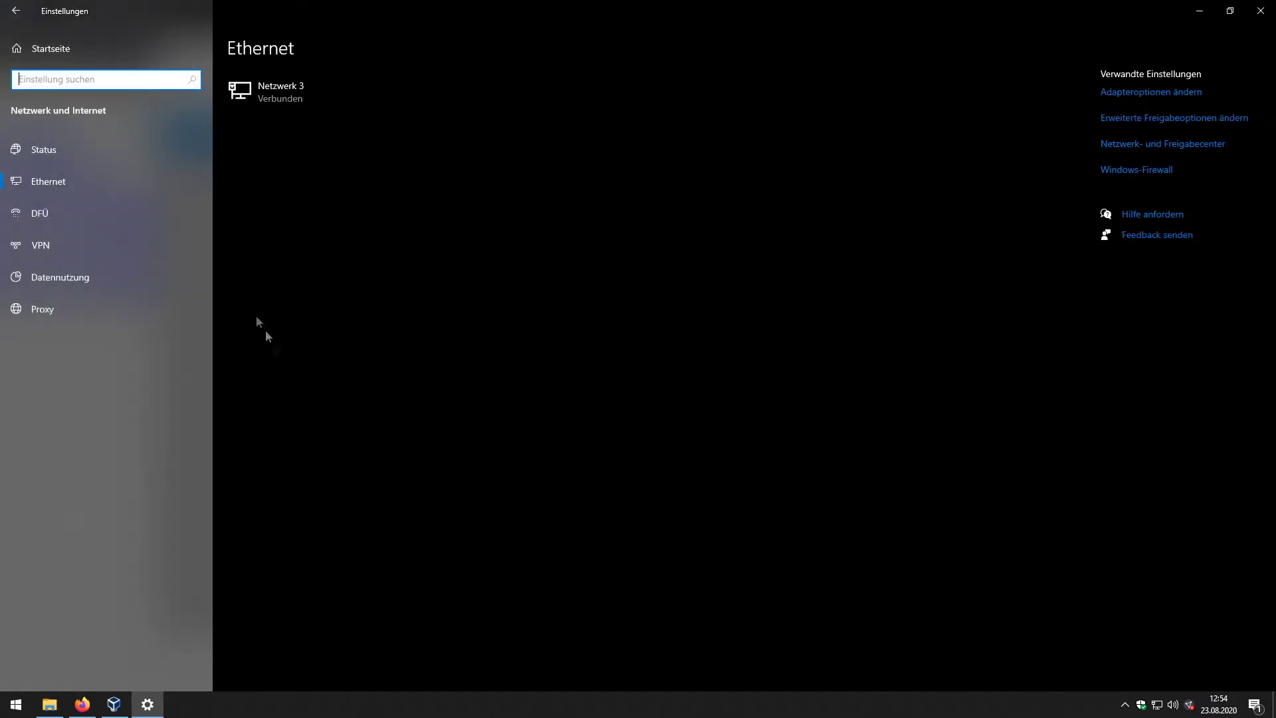
pyautogui.click(1155, 94)
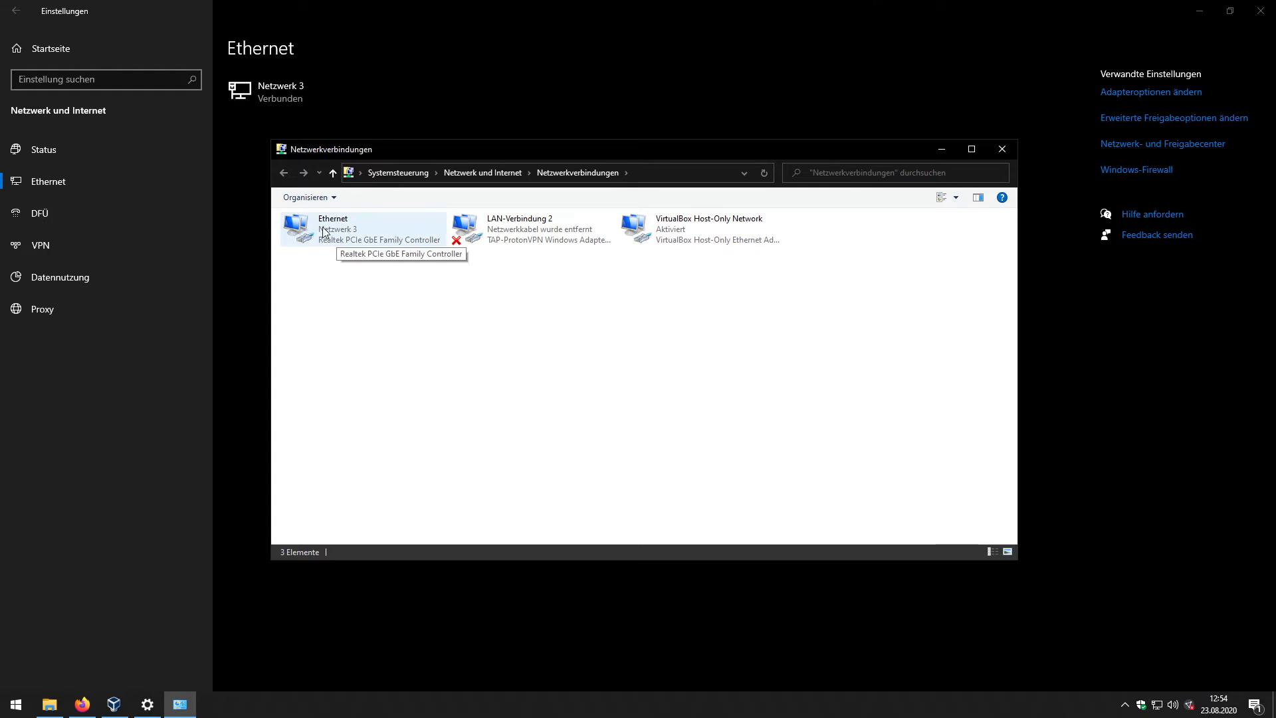
pyautogui.click(335, 247)
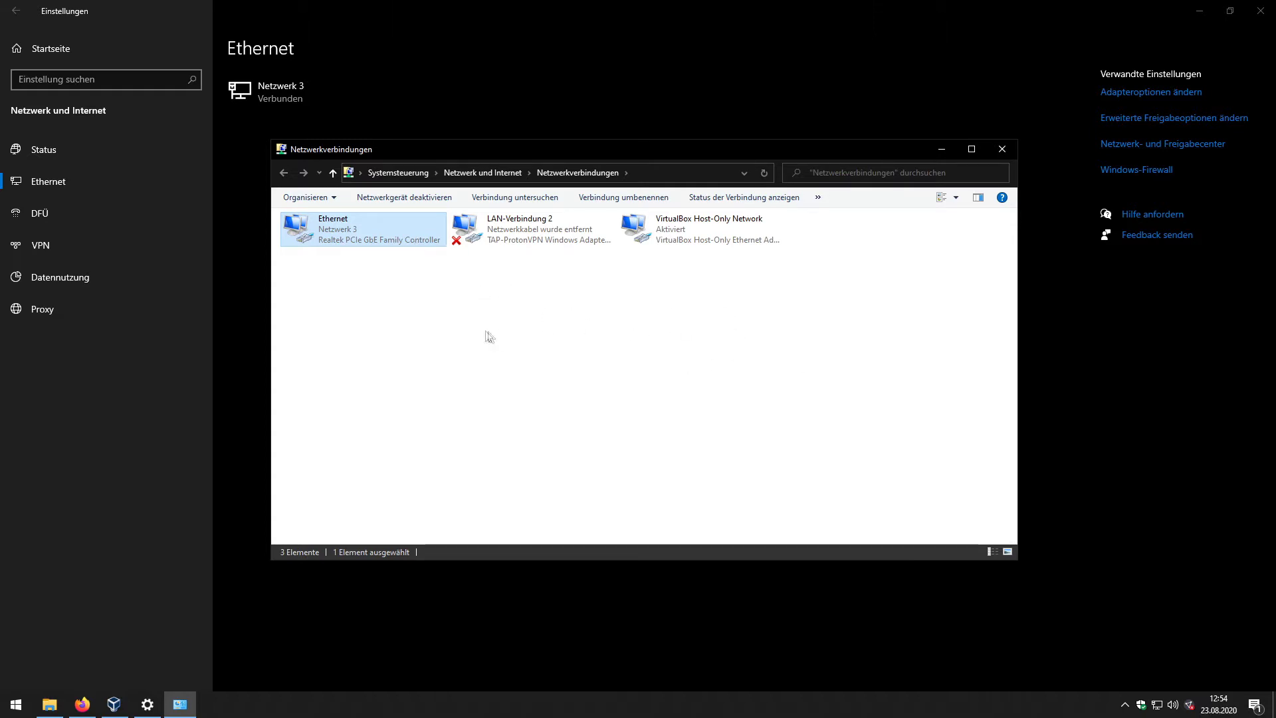
pyautogui.click(1002, 148)
pyautogui.click(1200, 11)
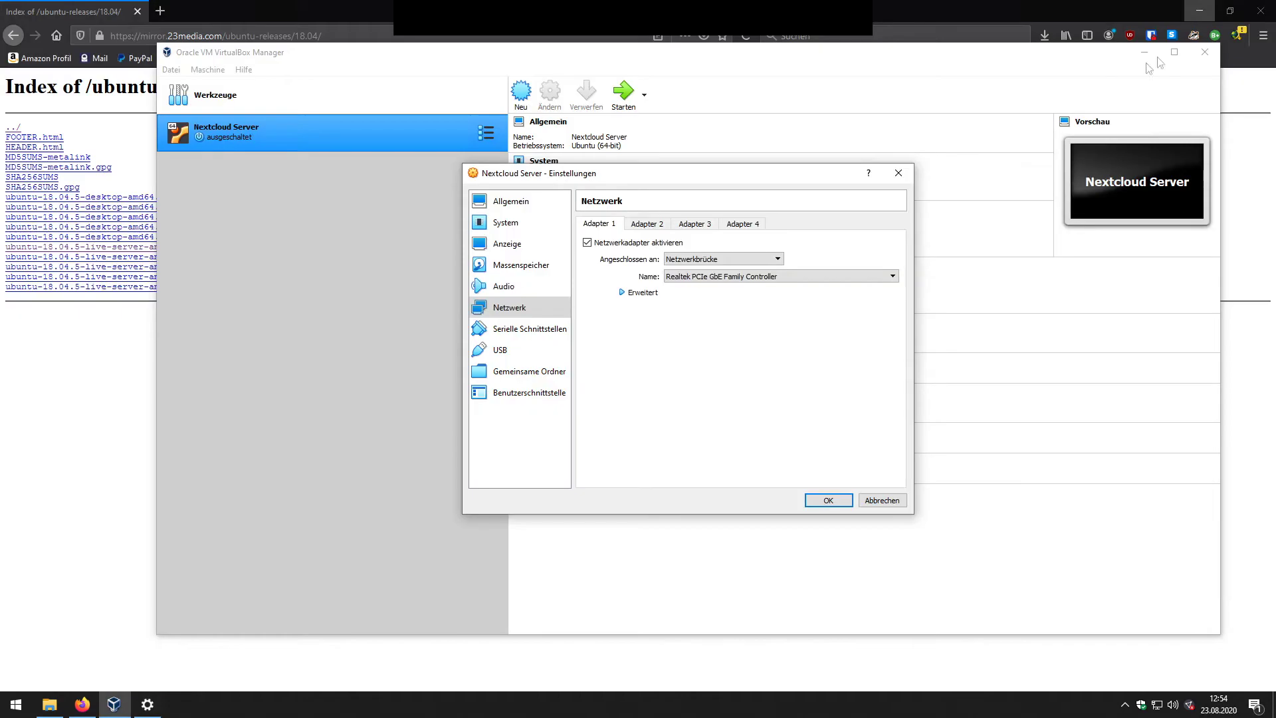
# Step: Generate a fresh MAC address for Adapter 1 under Erweitert and save with OK
pyautogui.click(694, 278)
pyautogui.click(639, 293)
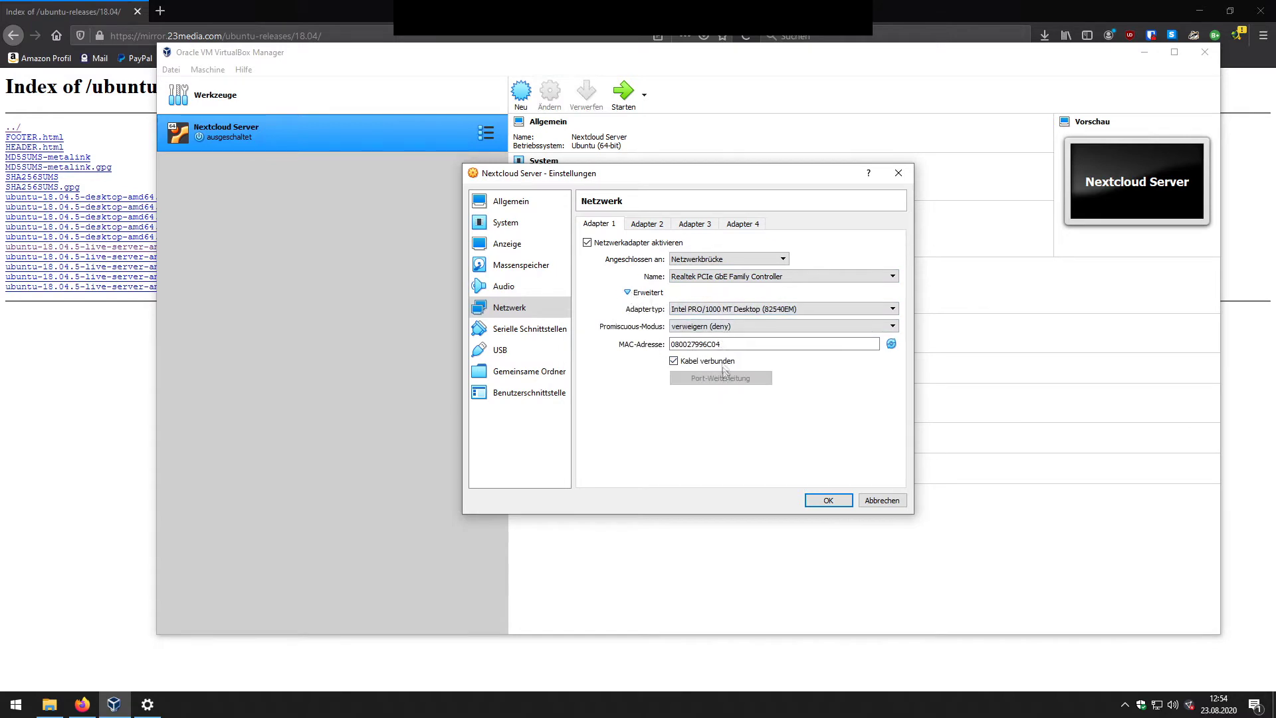
pyautogui.click(892, 349)
pyautogui.click(892, 346)
pyautogui.click(893, 345)
pyautogui.hotkey('shift', 'Tab')
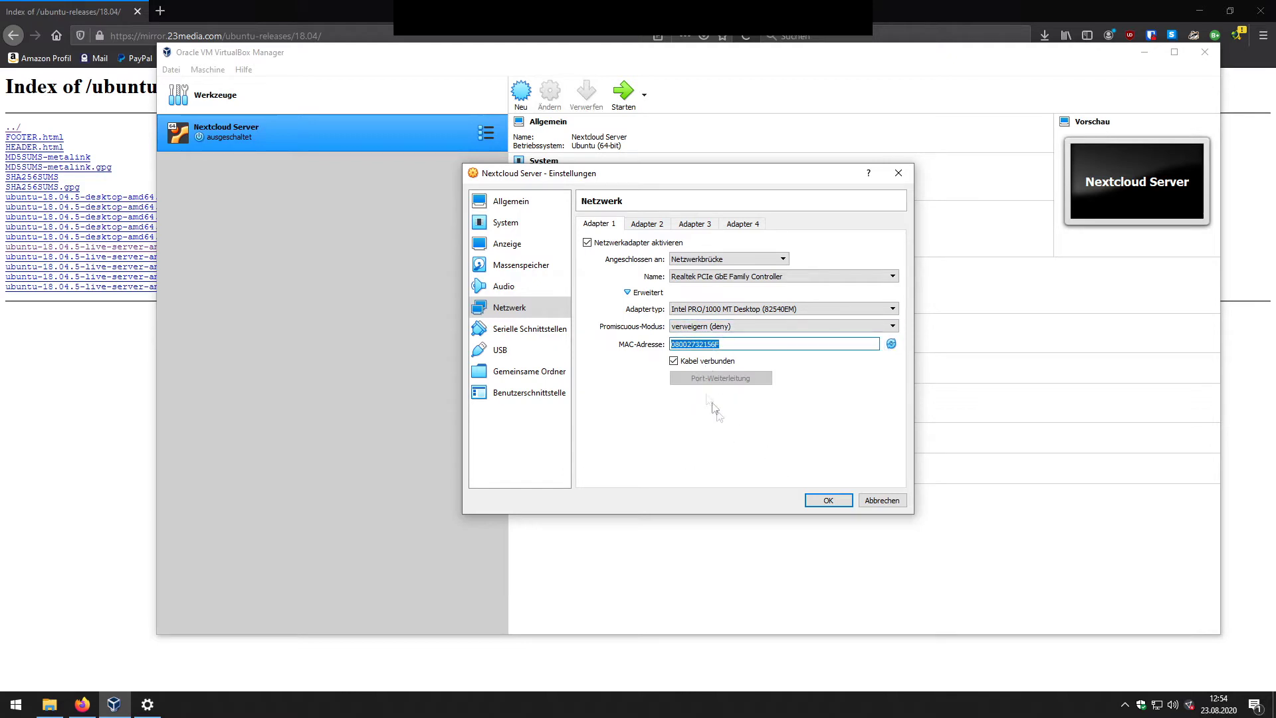
pyautogui.click(826, 501)
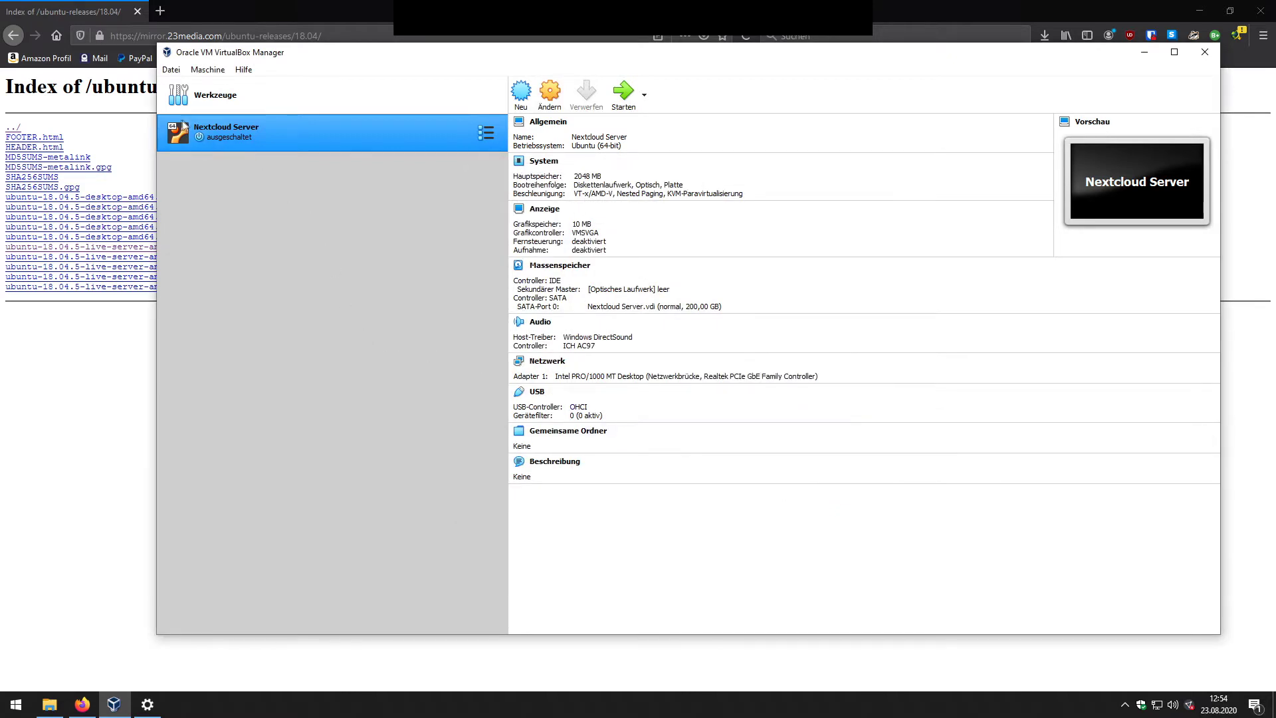
# Step: Start Nextcloud Server with ubuntu-18.04.5-live-server-amd64.iso selected as the boot disc
pyautogui.click(624, 91)
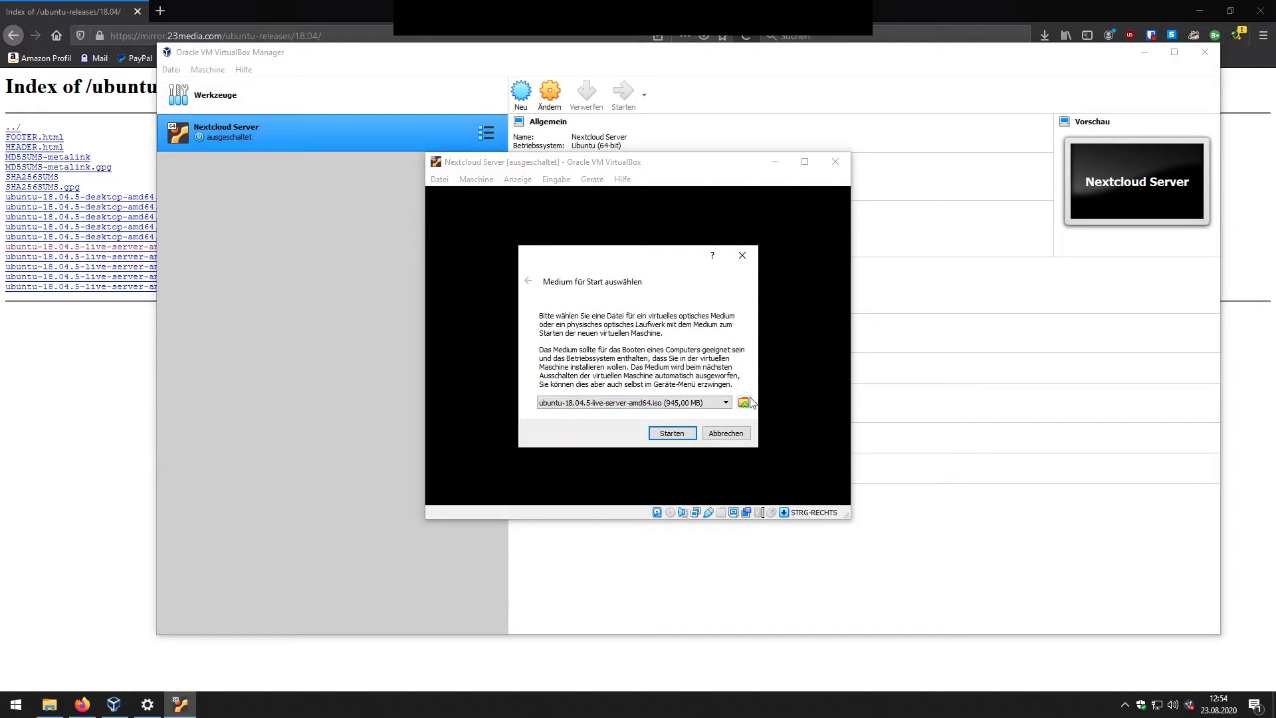
pyautogui.click(744, 404)
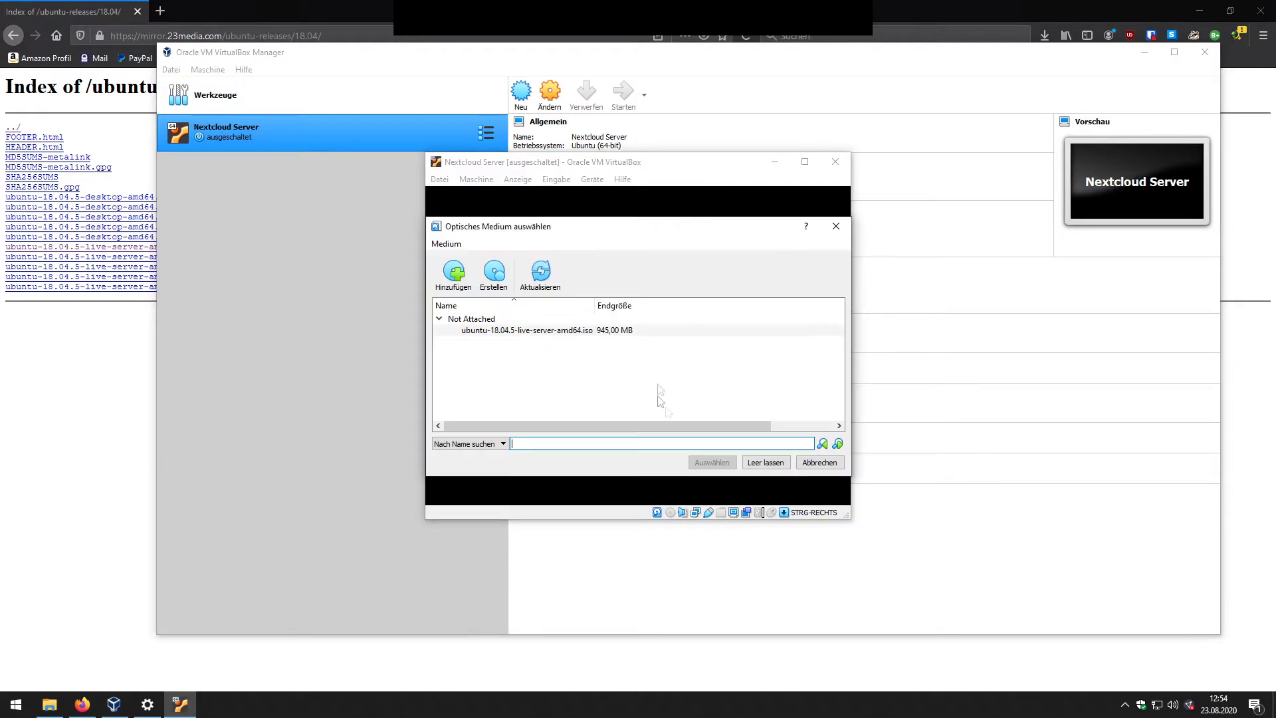
pyautogui.click(480, 332)
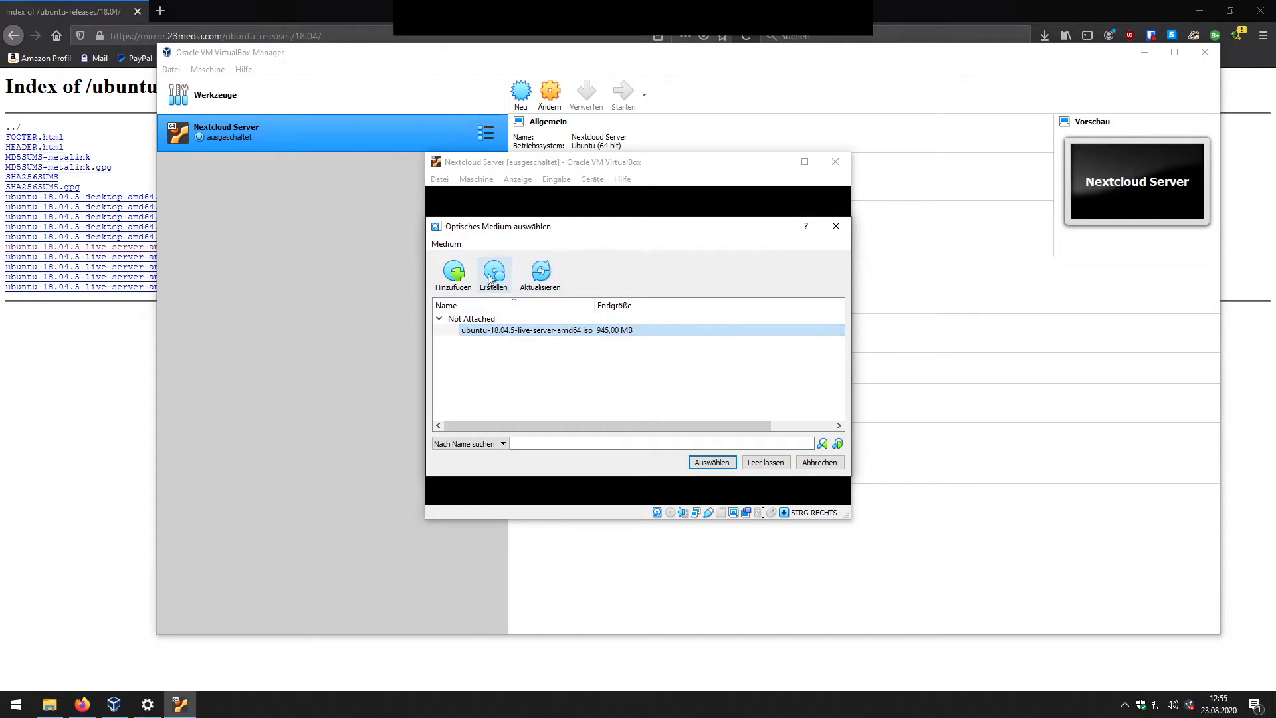
pyautogui.rightClick(552, 333)
pyautogui.click(482, 359)
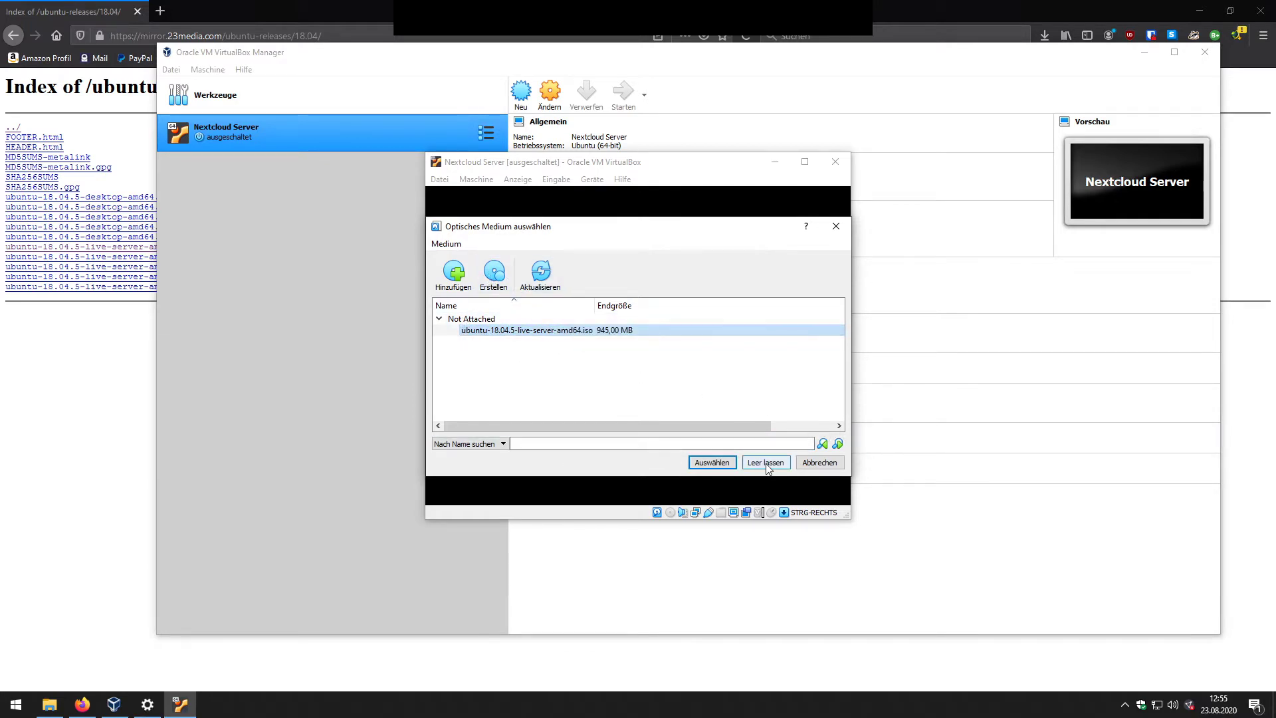
pyautogui.click(768, 466)
pyautogui.click(743, 404)
pyautogui.click(506, 330)
pyautogui.click(456, 273)
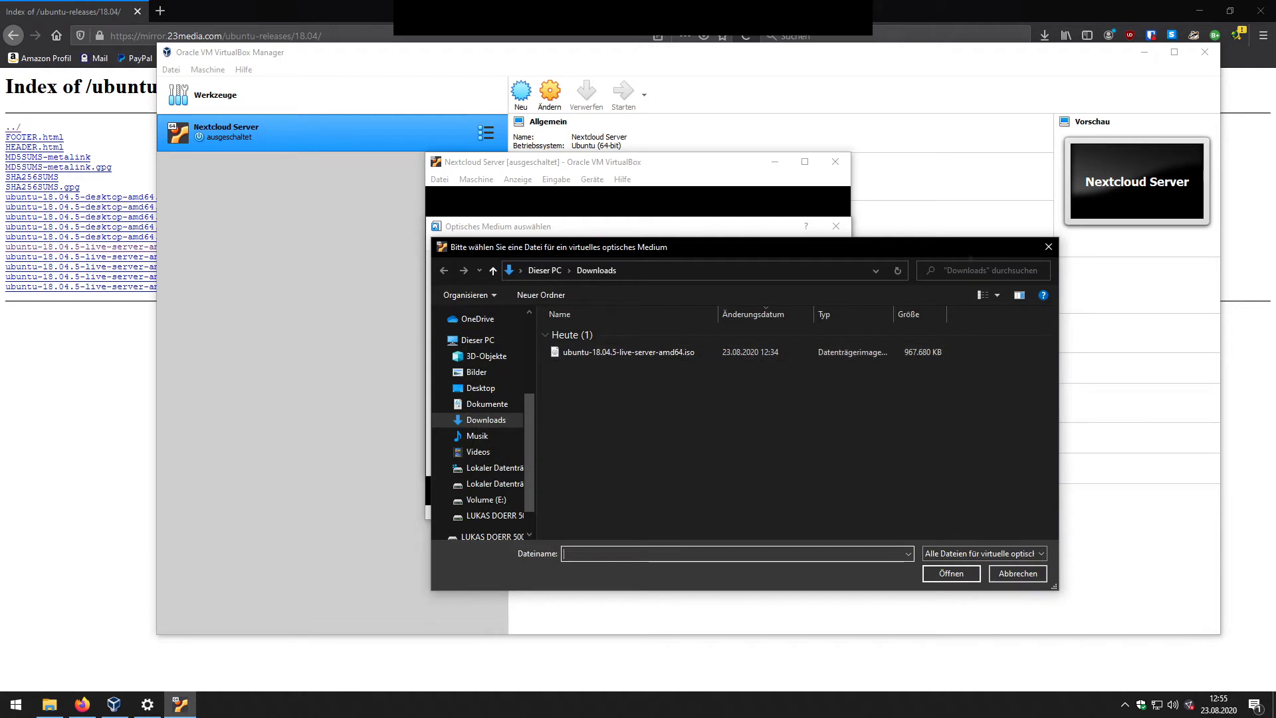
pyautogui.click(1049, 246)
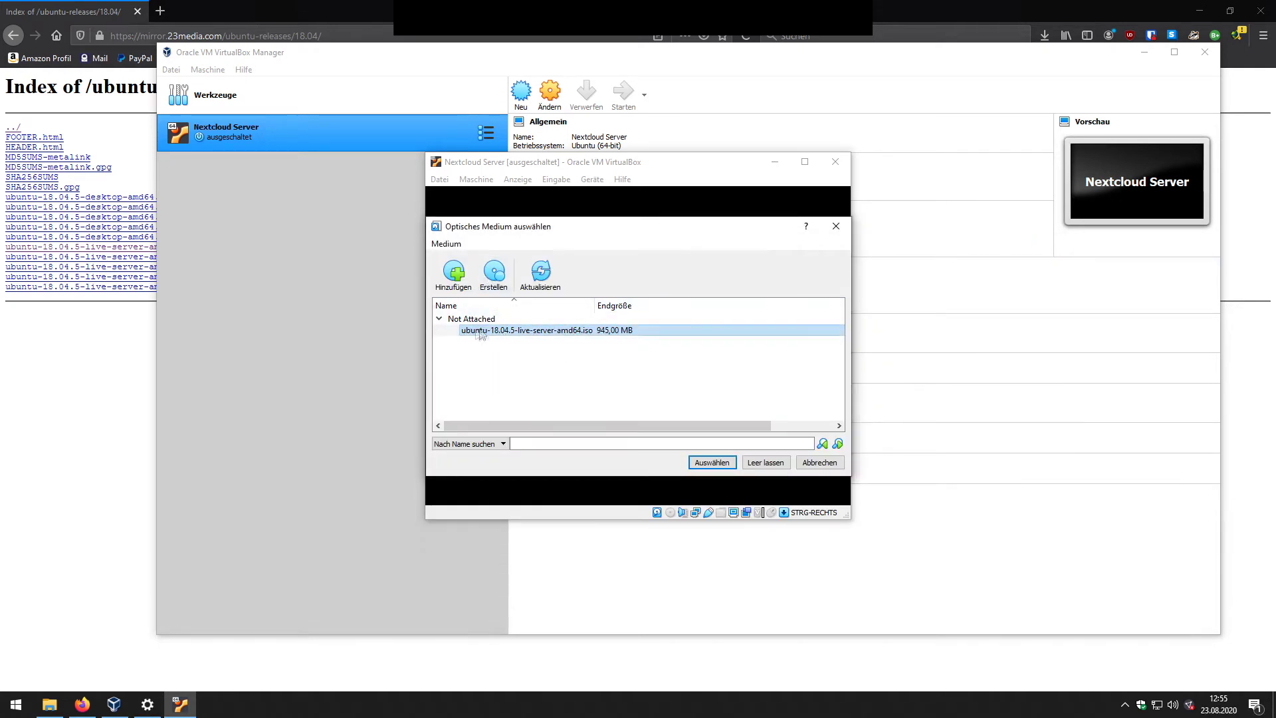
pyautogui.click(711, 464)
# Step: Insert the Ubuntu ISO into the VM's optical drive and reset the machine
pyautogui.click(592, 179)
pyautogui.moveTo(607, 200)
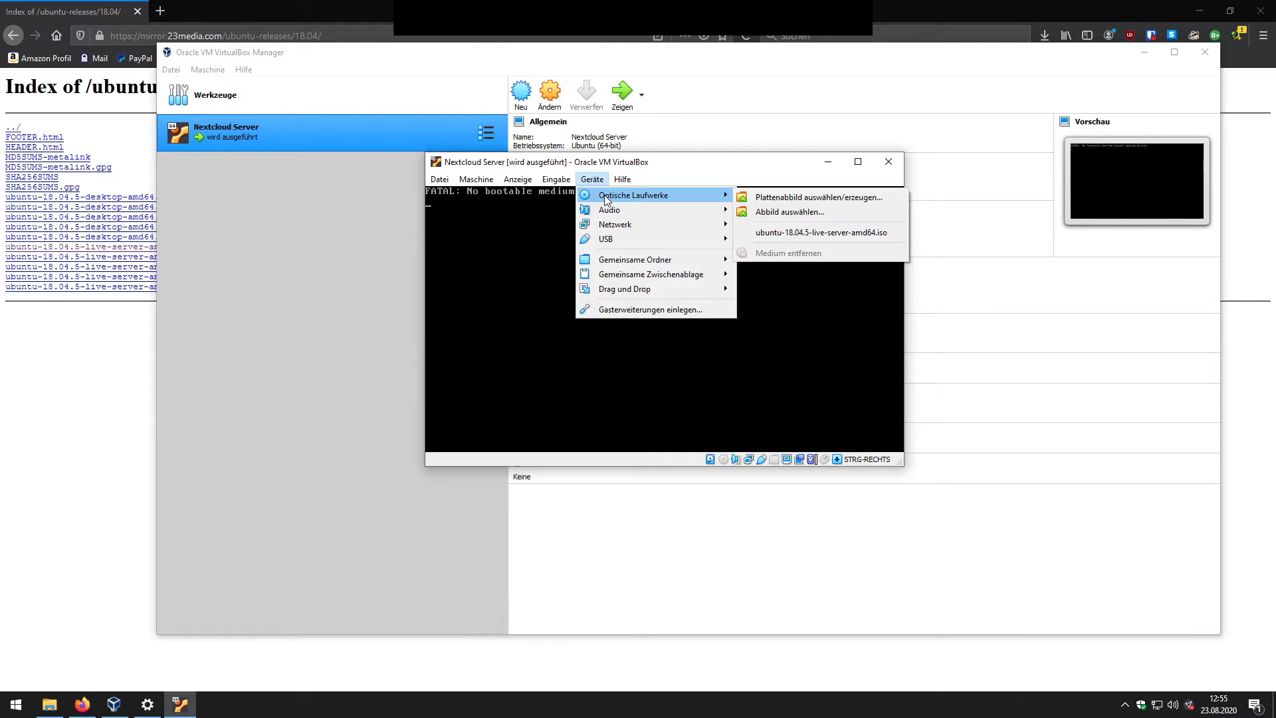
pyautogui.click(585, 166)
pyautogui.moveTo(585, 167)
pyautogui.mouseDown()
pyautogui.moveTo(573, 171)
pyautogui.moveTo(594, 190)
pyautogui.mouseUp()
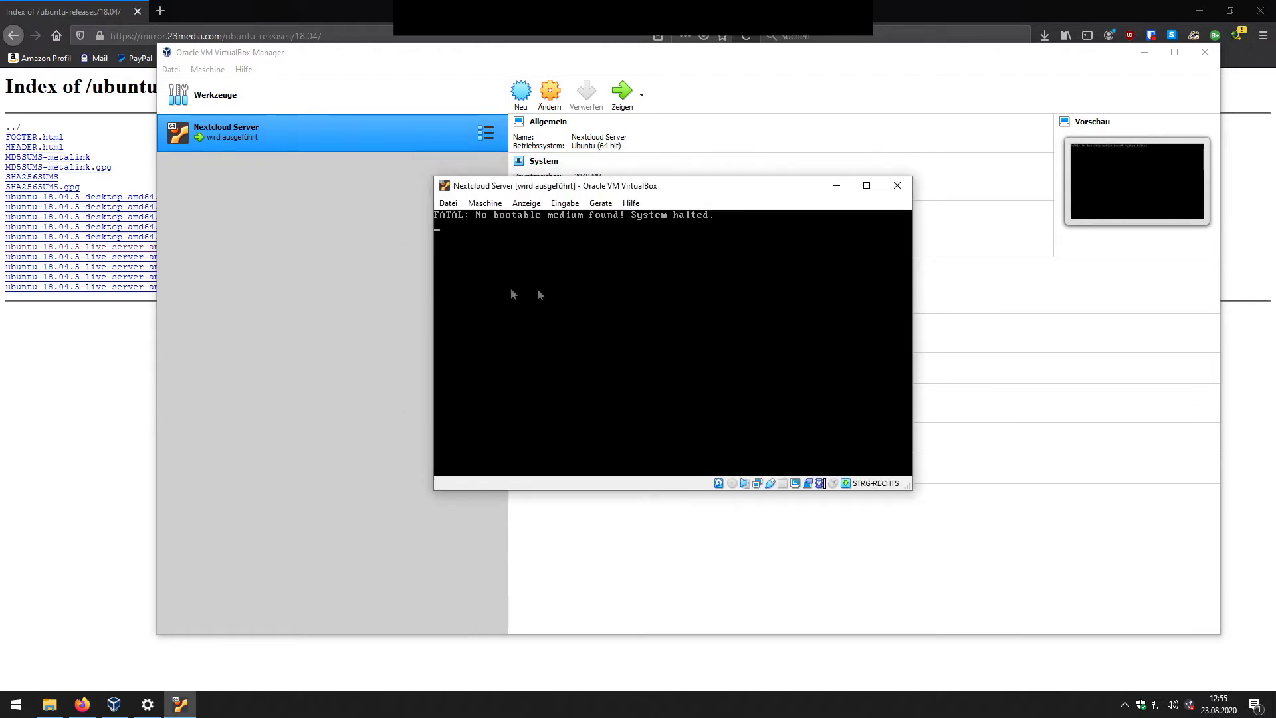
pyautogui.click(602, 204)
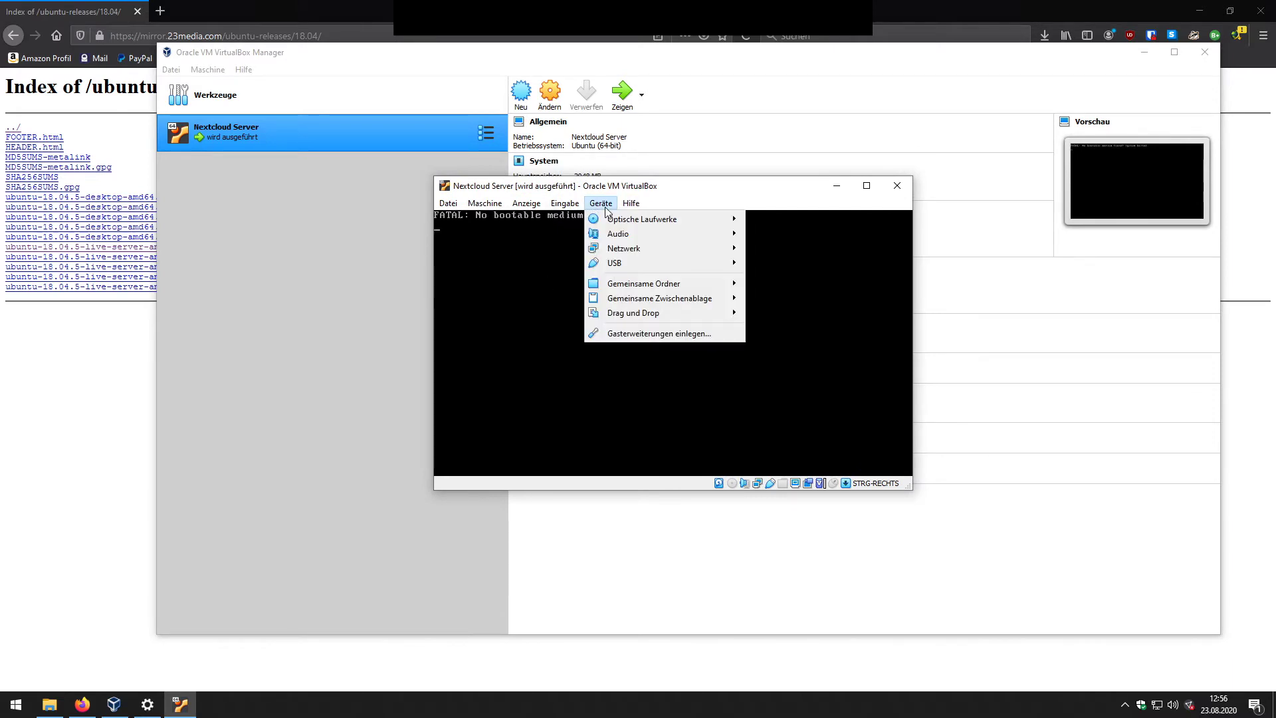
pyautogui.moveTo(650, 220)
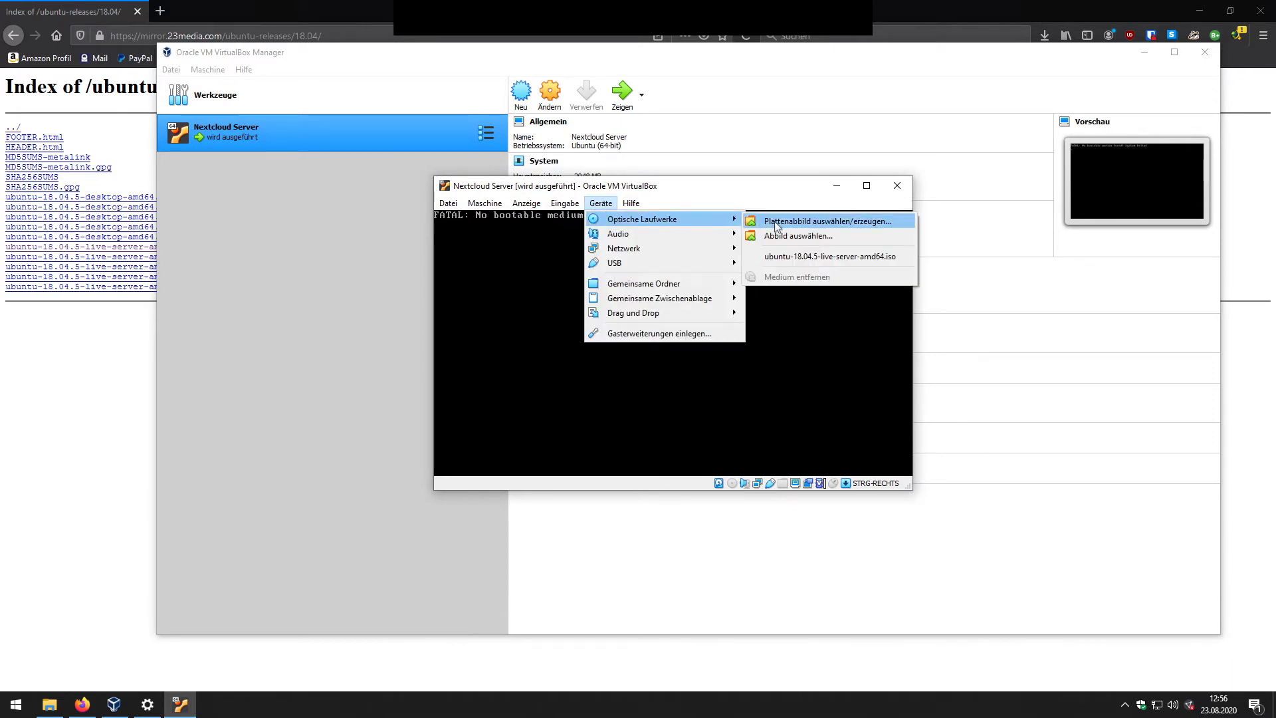
pyautogui.click(803, 256)
pyautogui.click(448, 203)
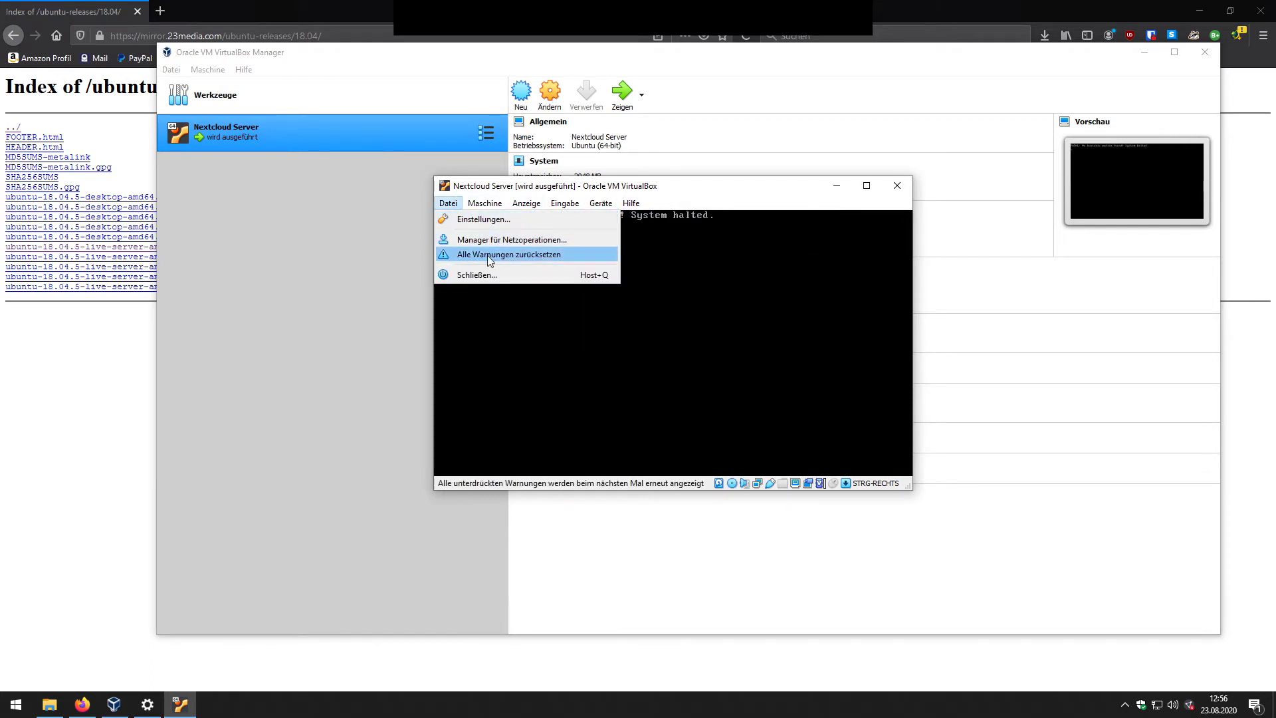
pyautogui.moveTo(485, 203)
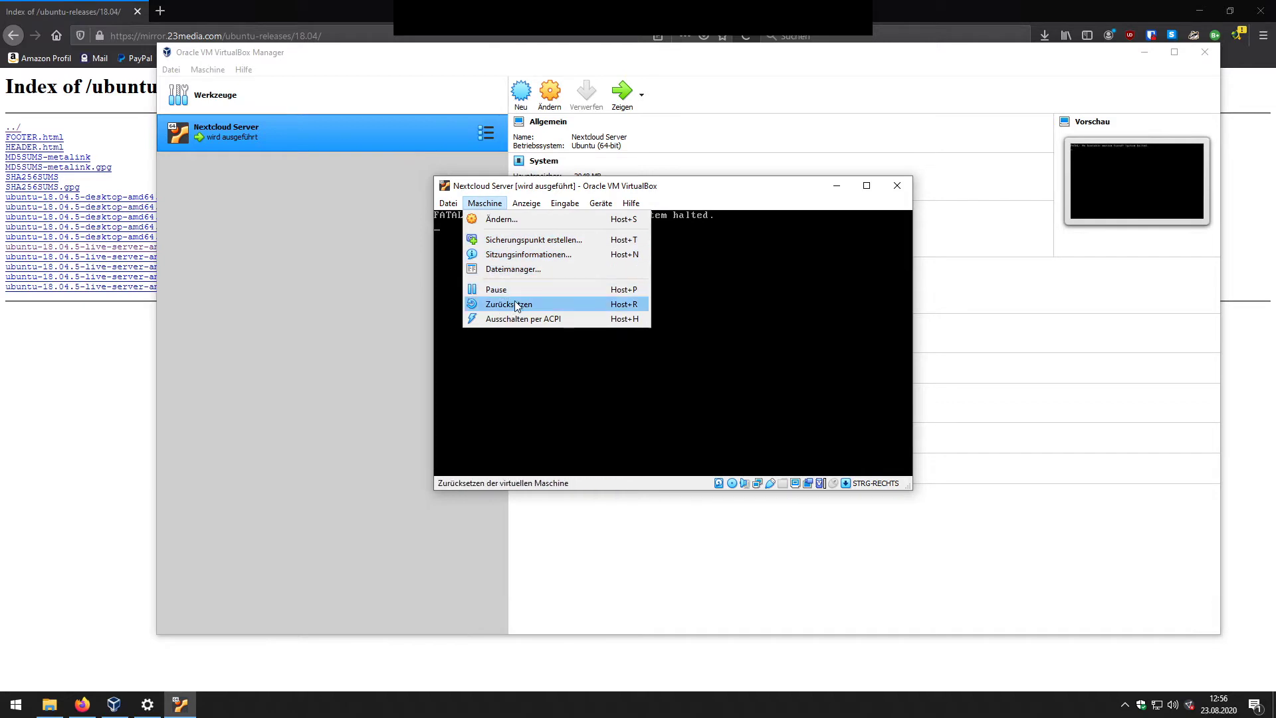
pyautogui.click(515, 305)
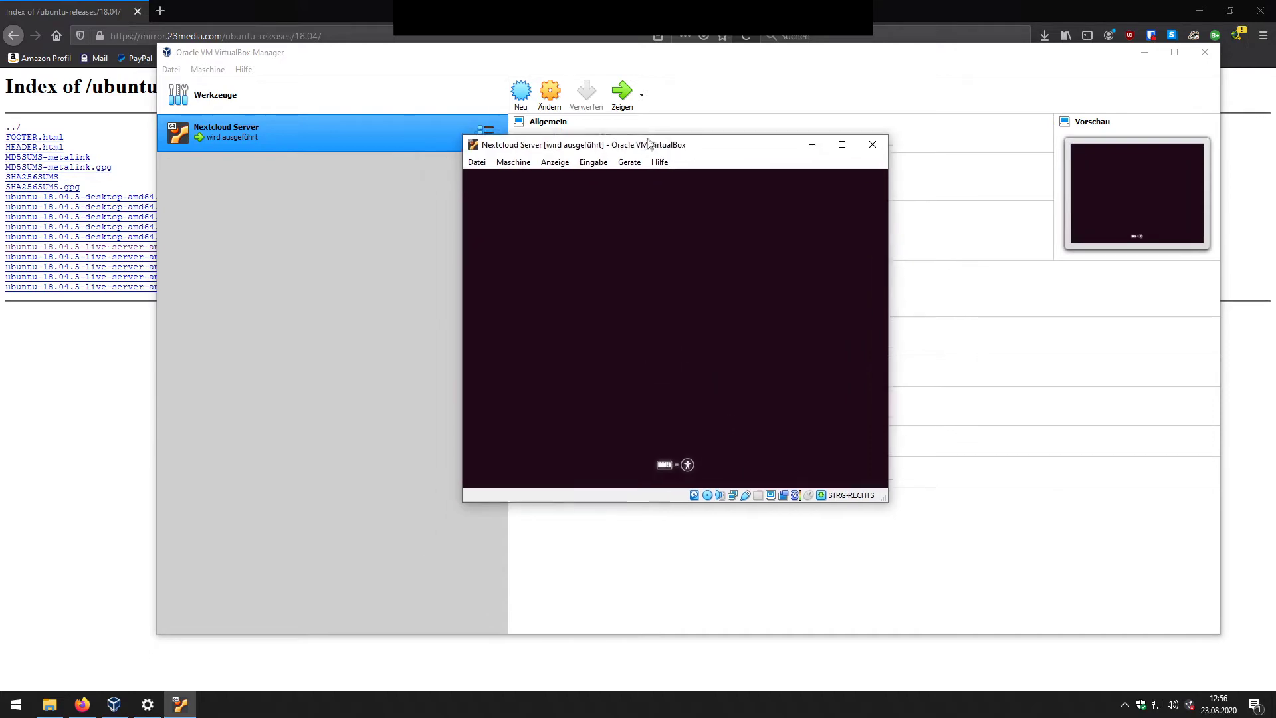
# Step: Minimize VirtualBox Manager and Firefox, and reposition the VM window on the desktop
pyautogui.click(1143, 53)
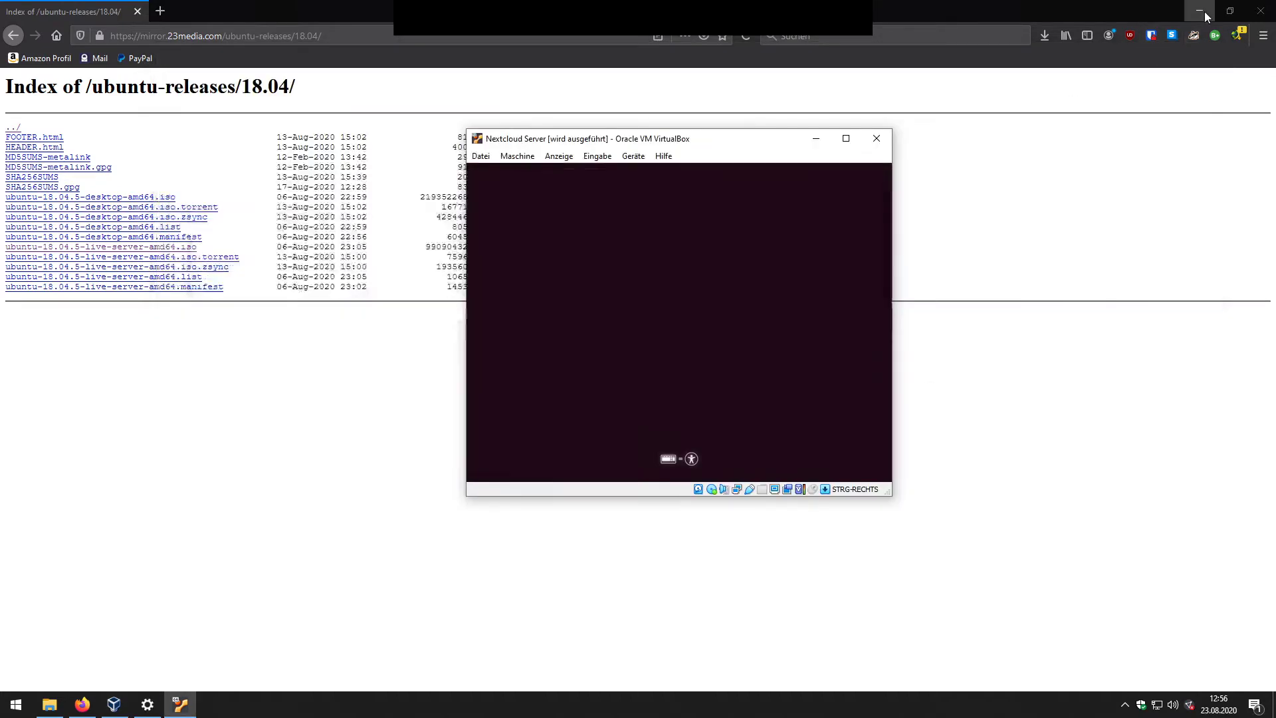
pyautogui.click(1201, 11)
pyautogui.click(1036, 265)
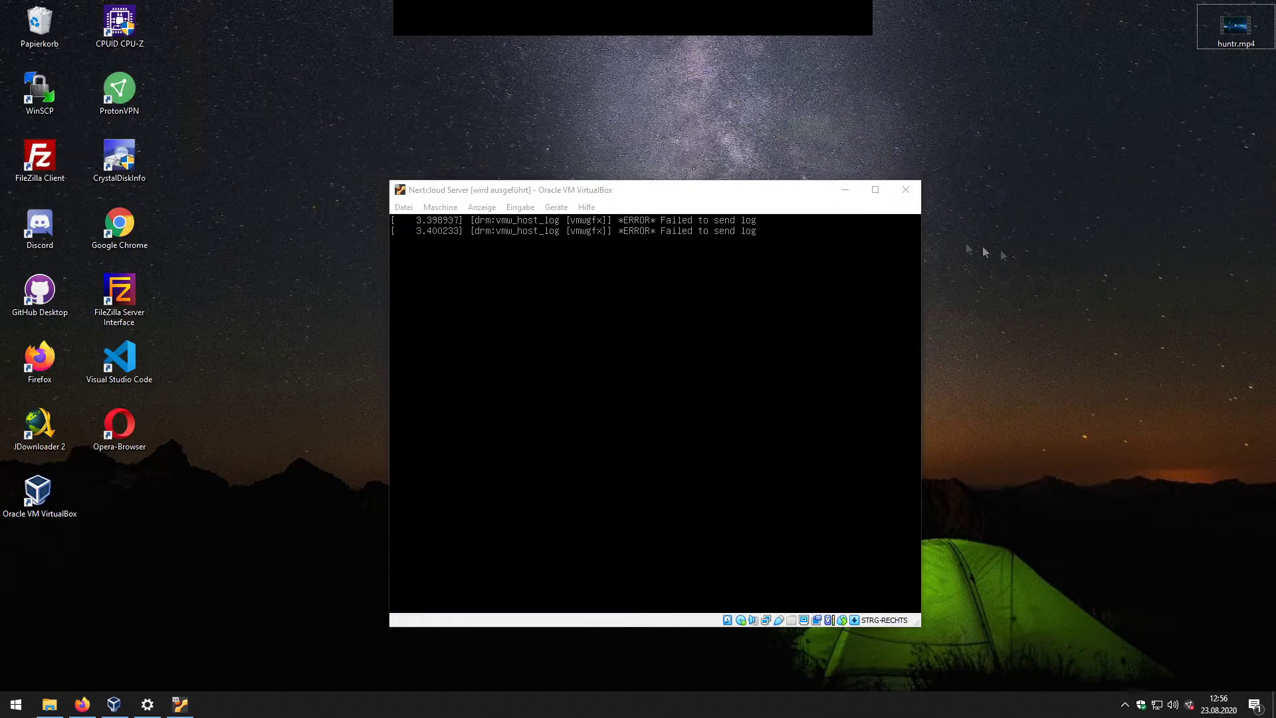
pyautogui.moveTo(695, 188); pyautogui.dragTo(679, 180)
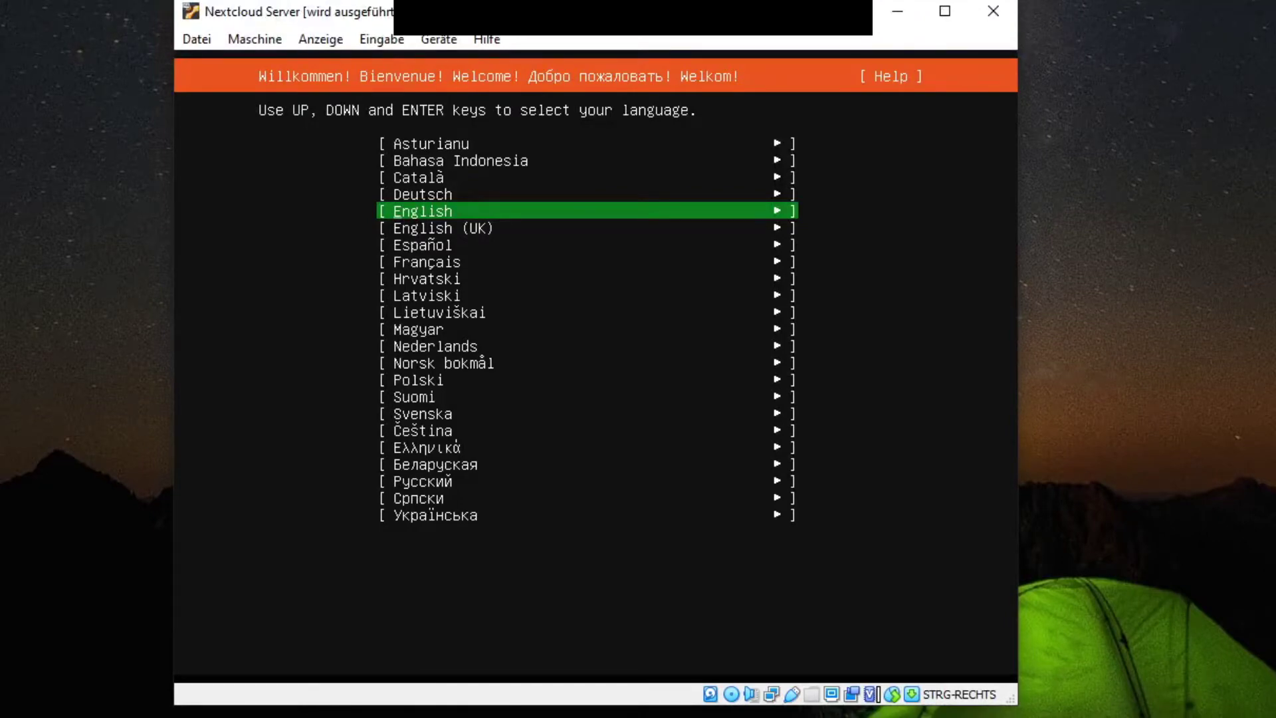
# Step: Choose English as installer language and German as the keyboard layout
pyautogui.press('Return')
pyautogui.press('Up')
pyautogui.press('Up')
pyautogui.press('Up')
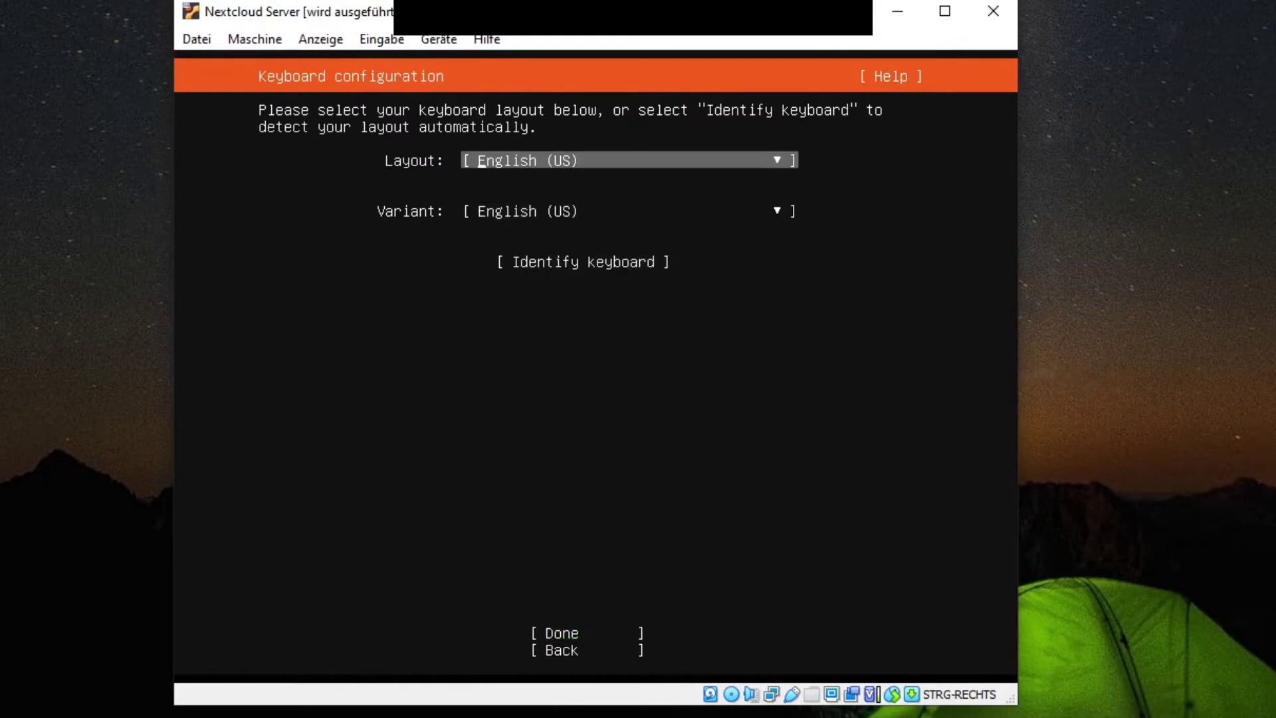
pyautogui.press('Return')
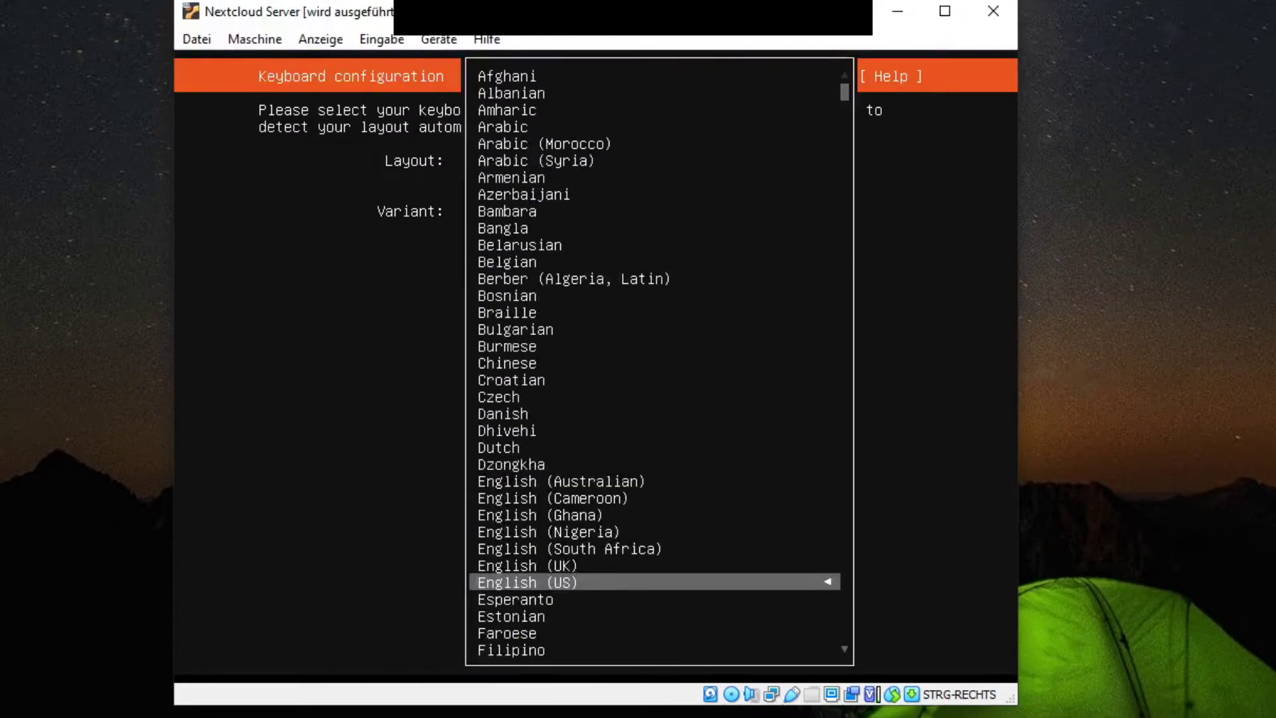
pyautogui.press('Up')
pyautogui.press('Up')
pyautogui.press('Up')
pyautogui.press('Up')
pyautogui.press('Up')
pyautogui.press('Up')
pyautogui.press('Up')
pyautogui.press('Up')
pyautogui.press('Up')
pyautogui.press('Up')
pyautogui.press('Up')
pyautogui.press('Up')
pyautogui.press('Up')
pyautogui.press('Up')
pyautogui.press('Up')
pyautogui.press('Up')
pyautogui.press('Up')
pyautogui.press('Up')
pyautogui.press('Up')
pyautogui.press('Up')
pyautogui.press('Down')
pyautogui.press('Down')
pyautogui.press('Down')
pyautogui.press('Down')
pyautogui.press('Down')
pyautogui.press('Down')
pyautogui.press('Down')
pyautogui.press('Down')
pyautogui.press('Down')
pyautogui.press('Down')
pyautogui.press('Down')
pyautogui.press('Down')
pyautogui.press('Down')
pyautogui.press('Down')
pyautogui.press('Down')
pyautogui.press('Down')
pyautogui.press('Down')
pyautogui.press('Down')
pyautogui.press('Down')
pyautogui.press('Down')
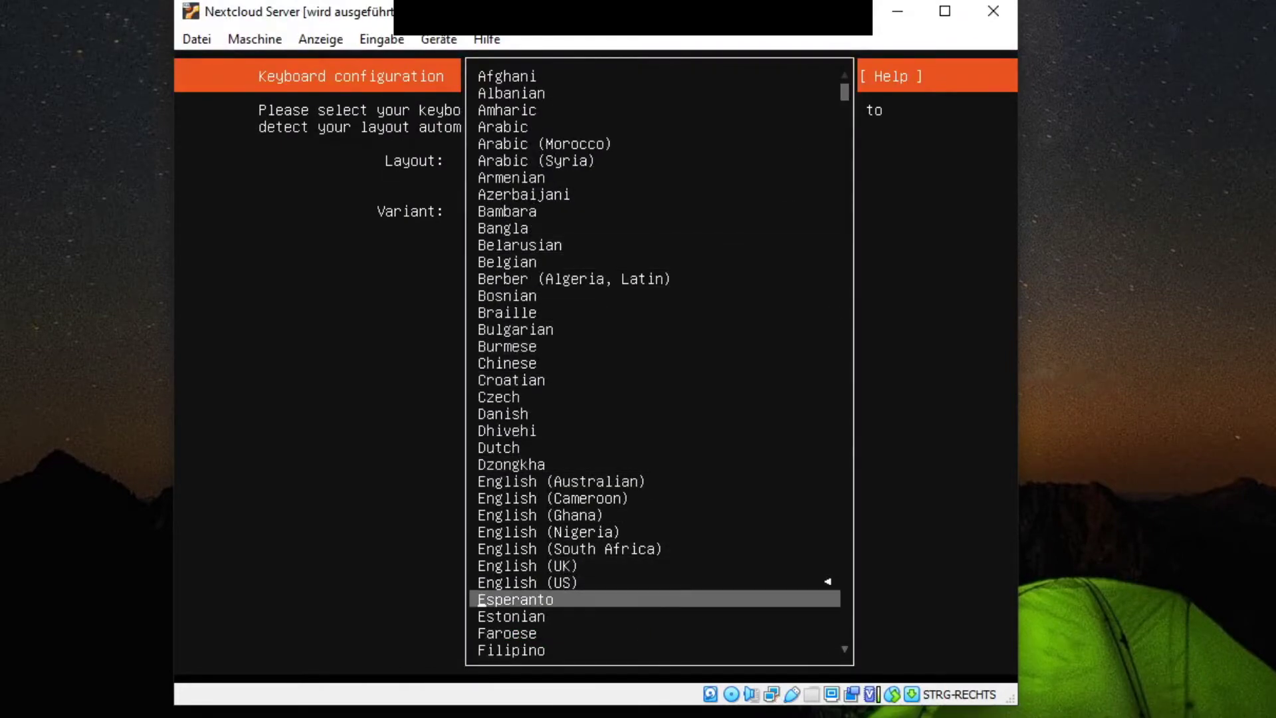
pyautogui.press('Down')
pyautogui.press('Down')
pyautogui.press('Down')
pyautogui.press('Down')
pyautogui.press('Down')
pyautogui.press('Down')
pyautogui.press('Down')
pyautogui.press('Down')
pyautogui.press('Down')
pyautogui.press('Down')
pyautogui.press('Down')
pyautogui.press('Down')
pyautogui.press('Down')
pyautogui.press('Up')
pyautogui.press('Up')
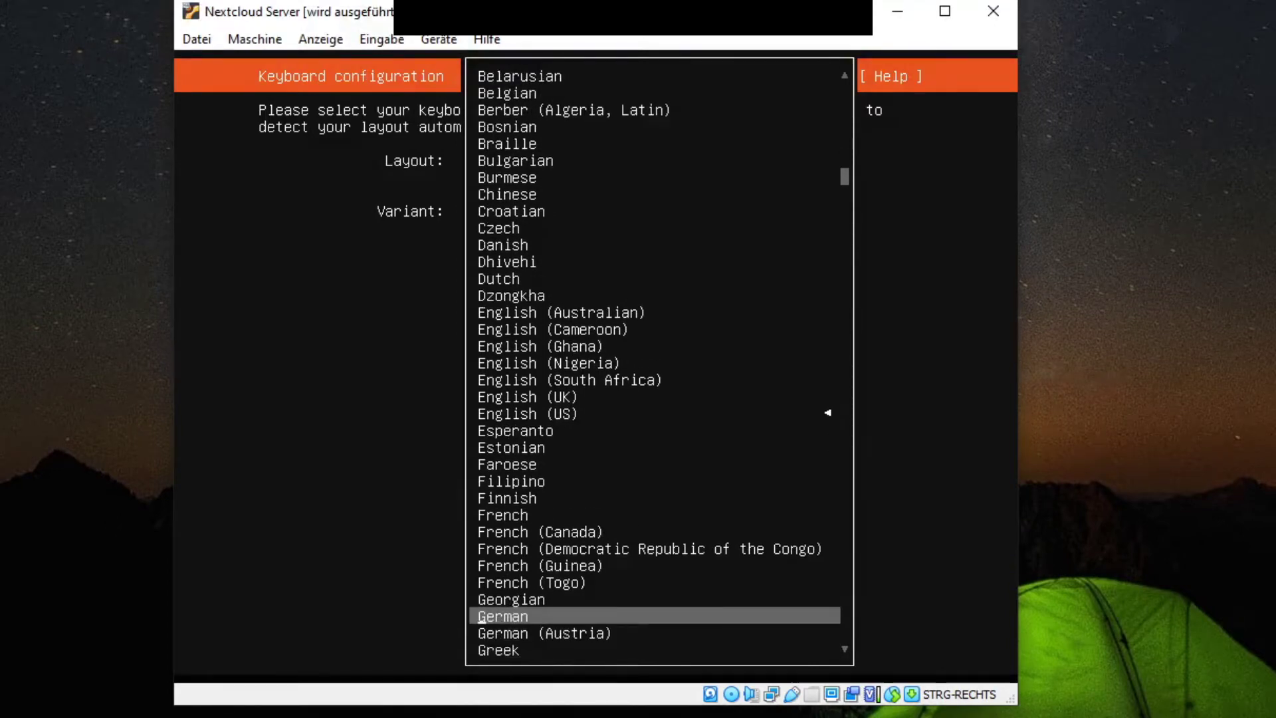
pyautogui.press('Return')
# Step: Run keyboard identification, answering the key prompts, and accept German (no dead keys)
pyautogui.press('Tab')
pyautogui.press('Tab')
pyautogui.press('Return')
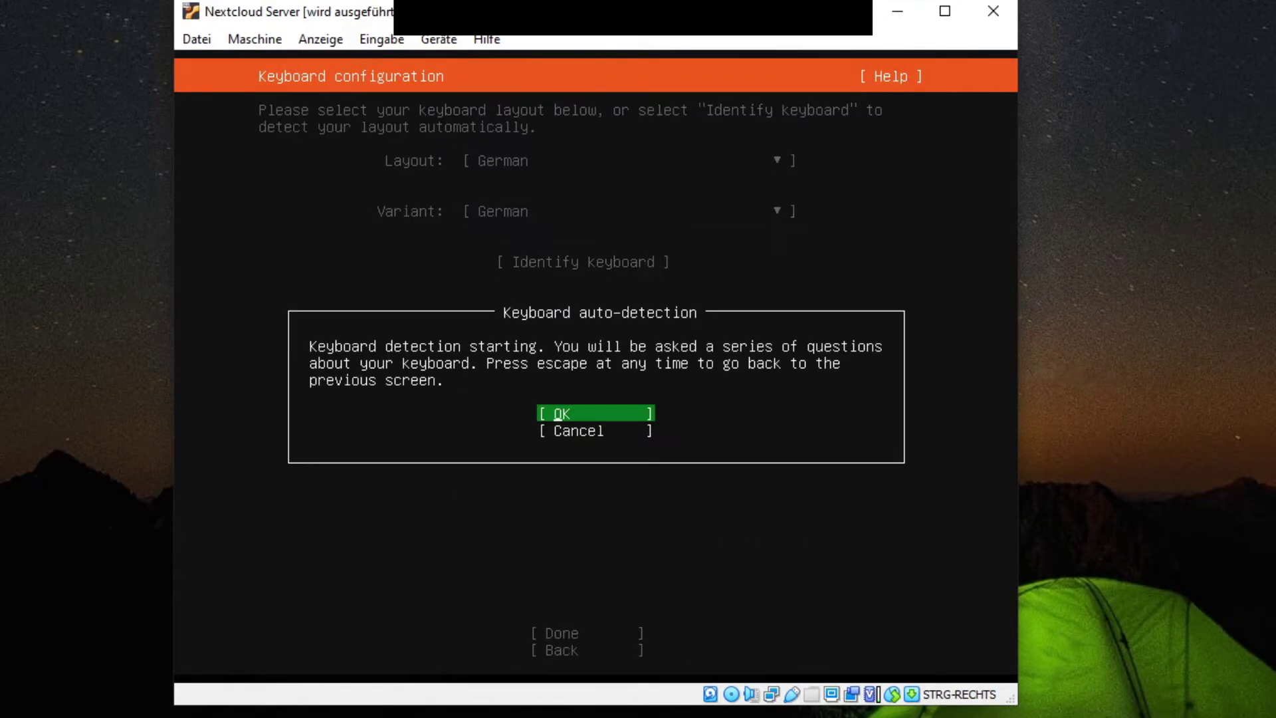
pyautogui.press('Return')
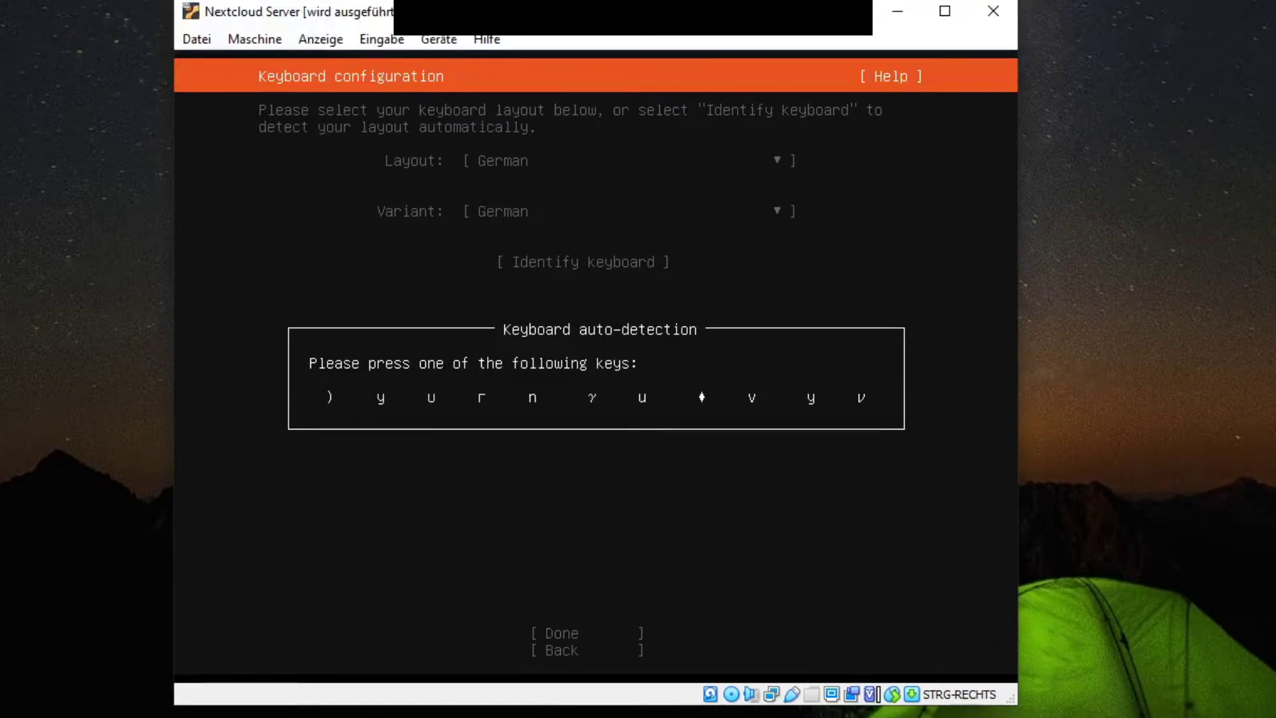
pyautogui.press('y')
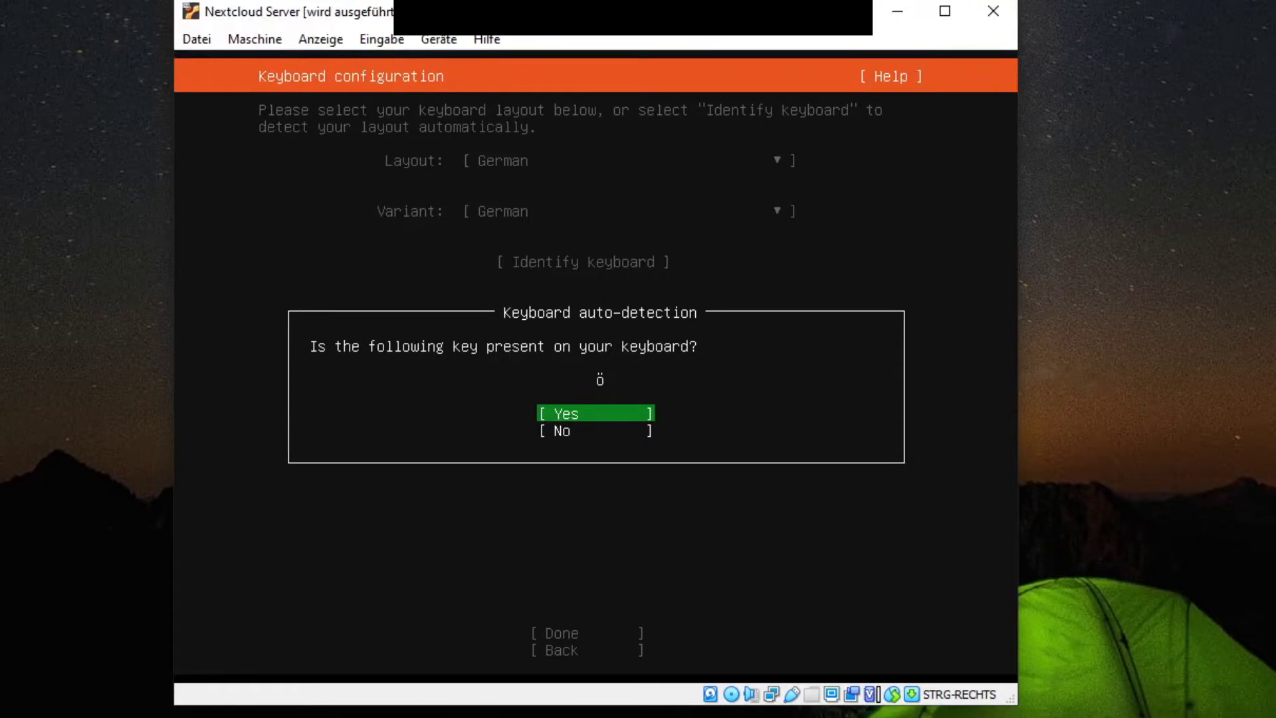
pyautogui.press('Return')
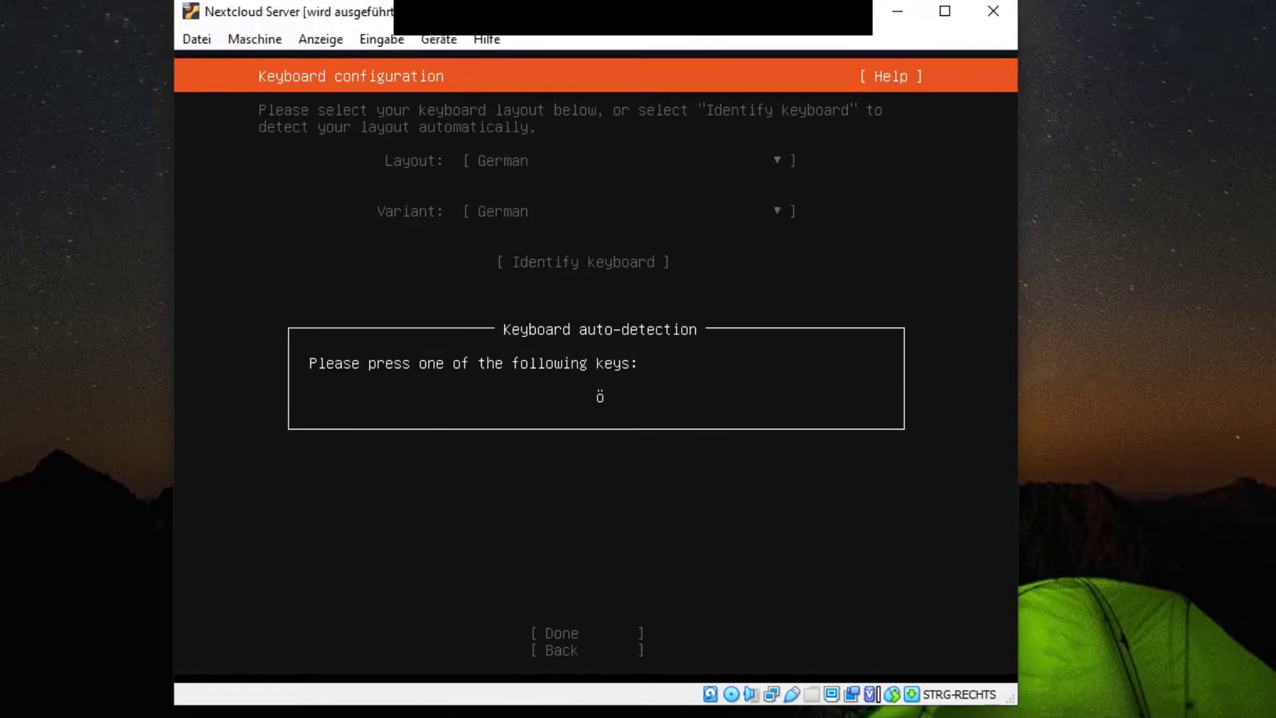
pyautogui.press('odiaeresis')
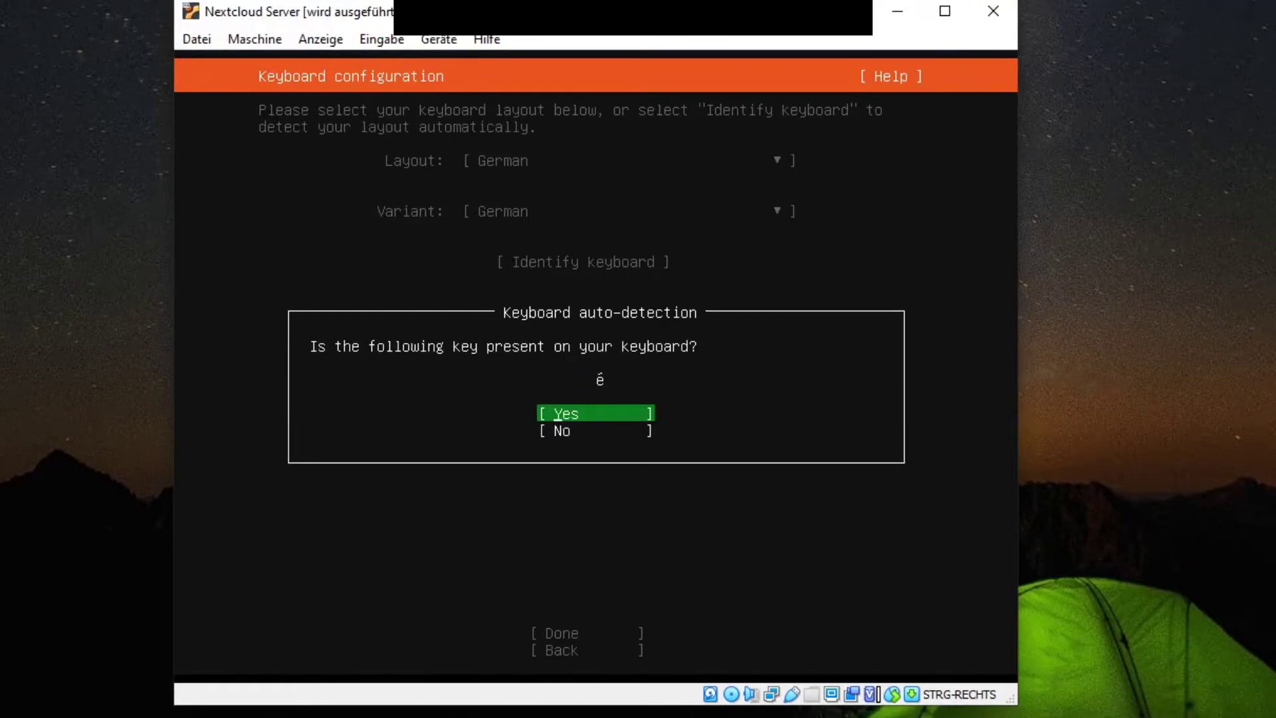
pyautogui.press('Down')
pyautogui.press('Return')
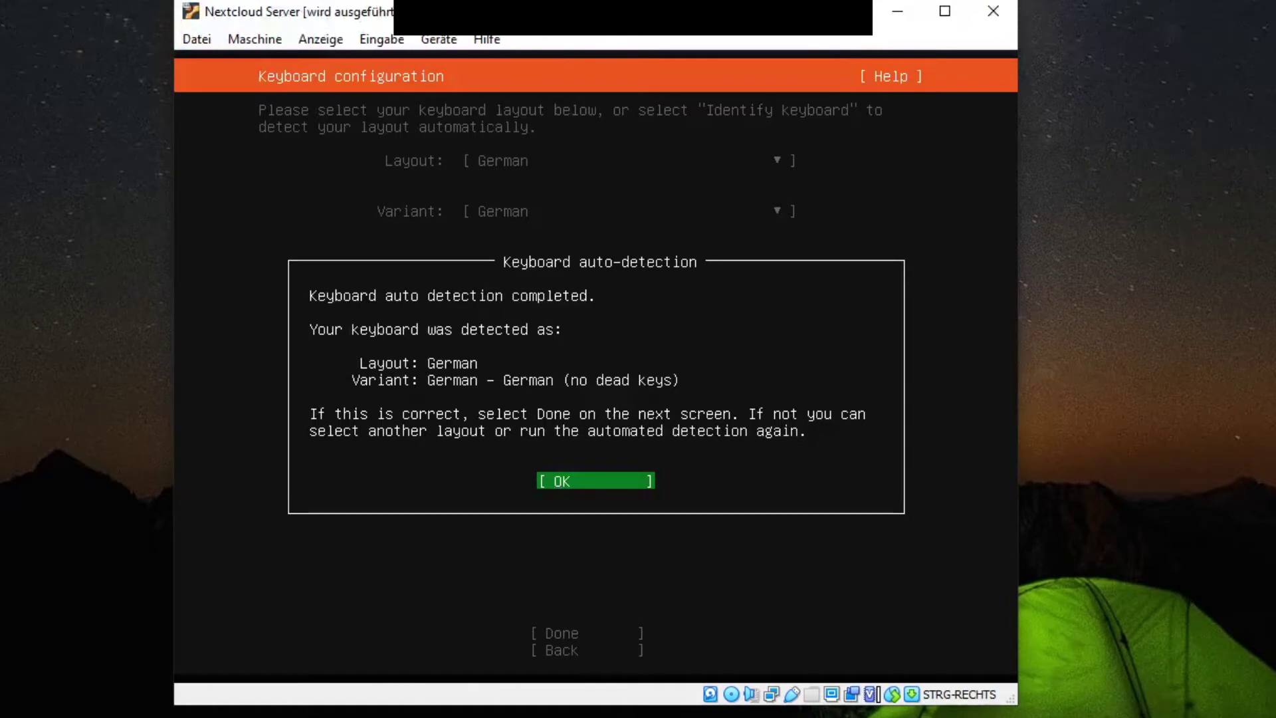
pyautogui.click(558, 482)
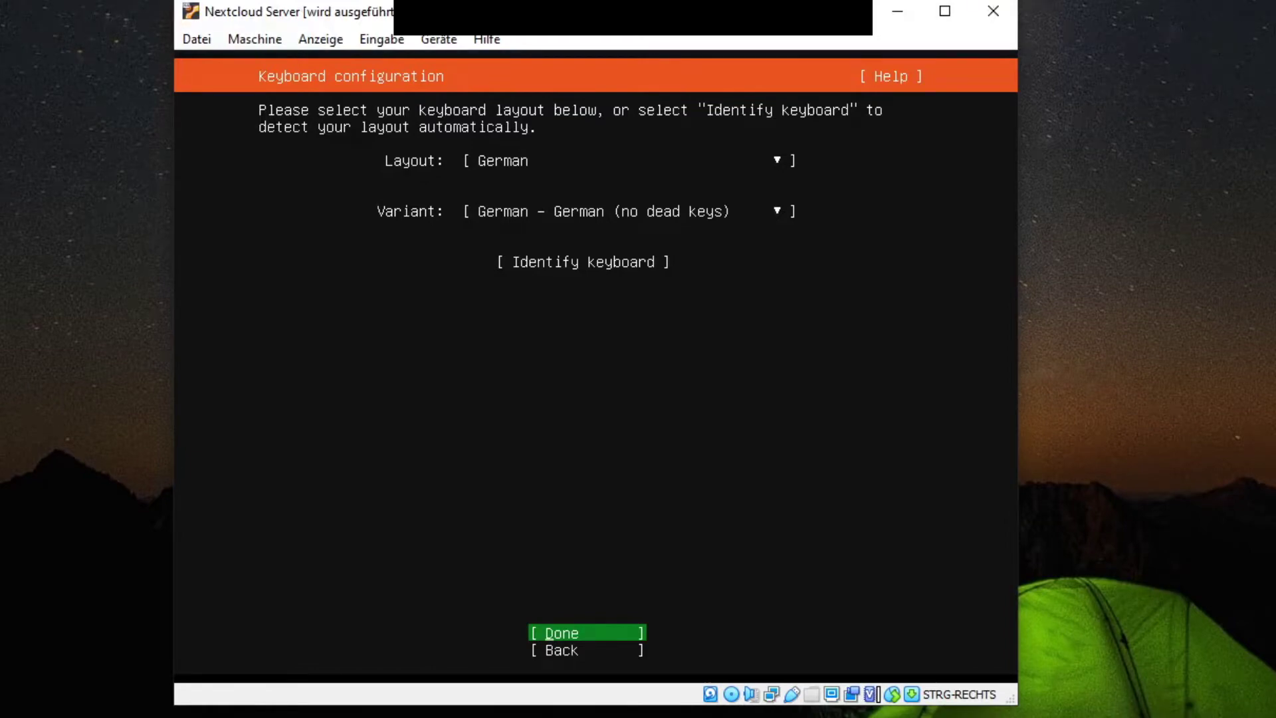
pyautogui.press('Return')
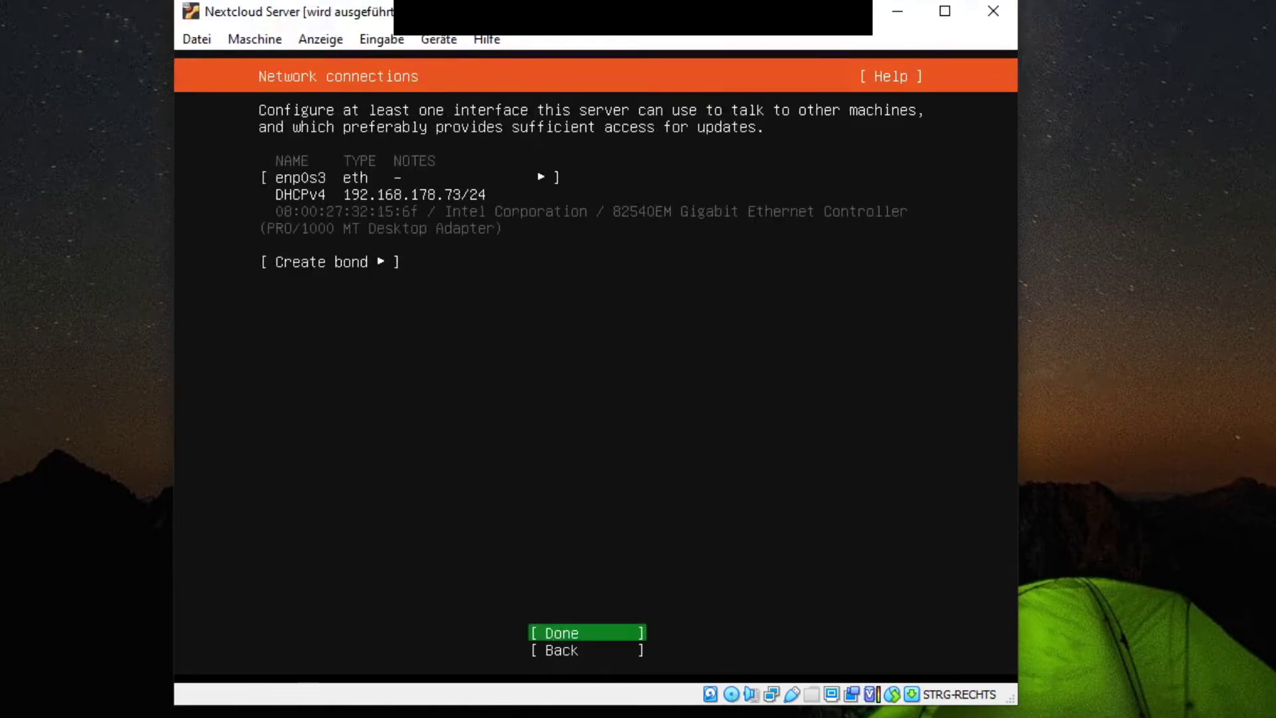
# Step: Accept the enp0s3 network settings, leave the proxy blank, and keep the default archive mirror
pyautogui.press('Down')
pyautogui.press('Up')
pyautogui.press('Up')
pyautogui.press('Up')
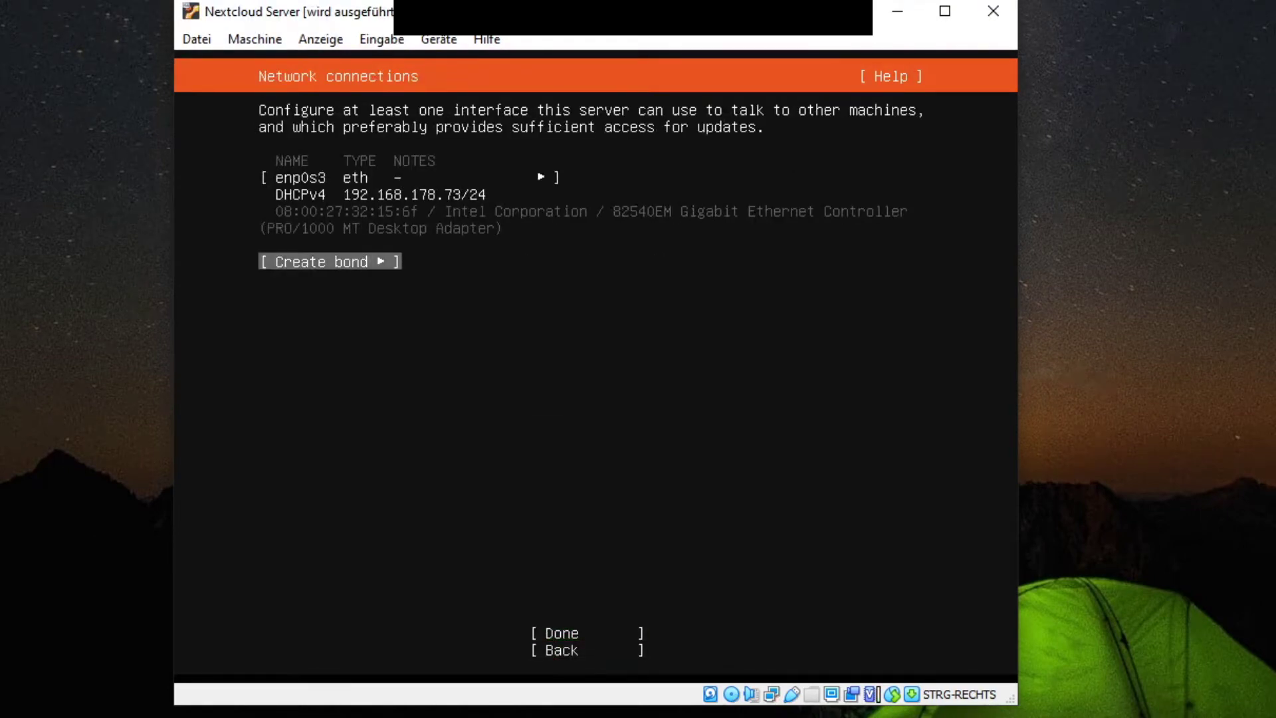
pyautogui.press('Up')
pyautogui.press('Down')
pyautogui.press('Down')
pyautogui.press('Down')
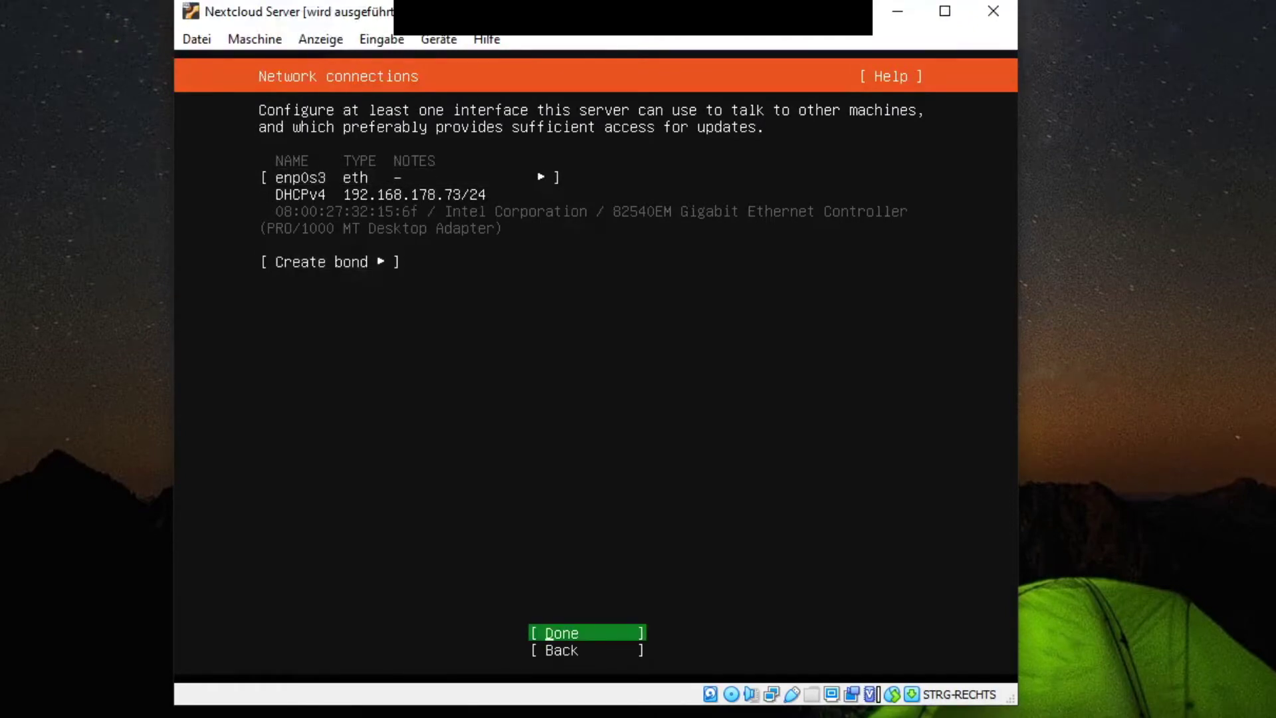
pyautogui.press('Return')
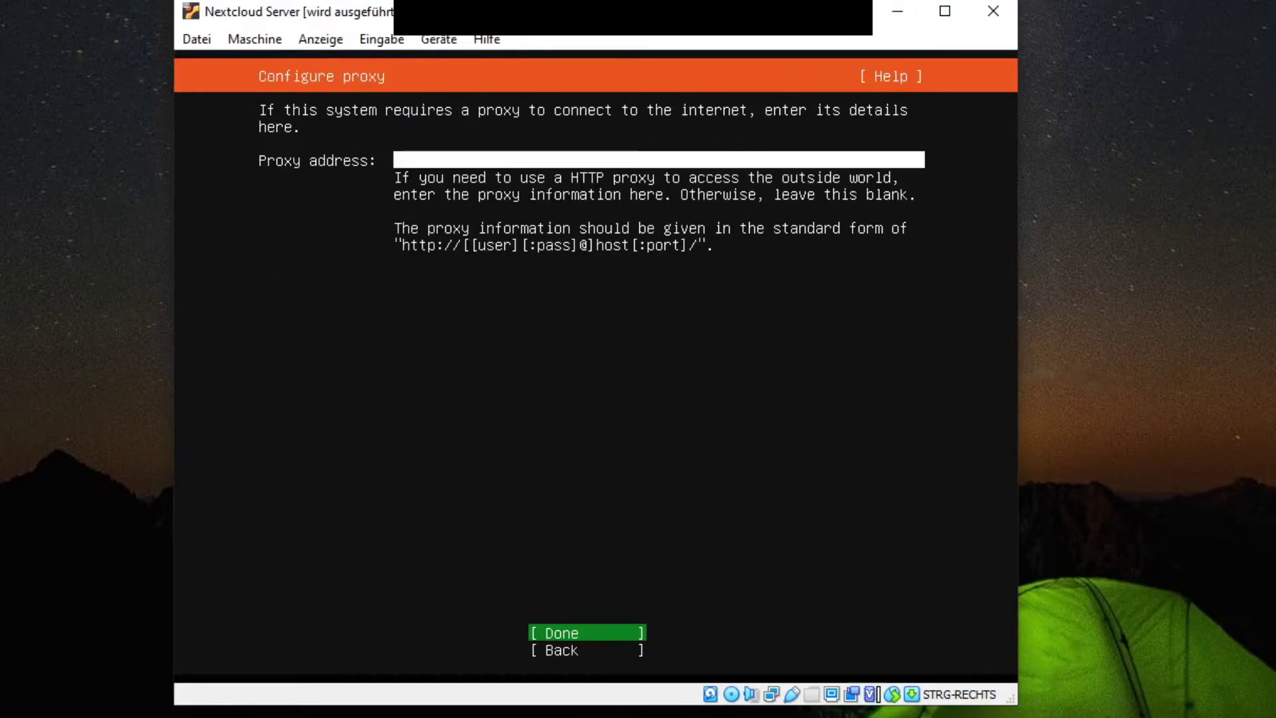
pyautogui.press('Return')
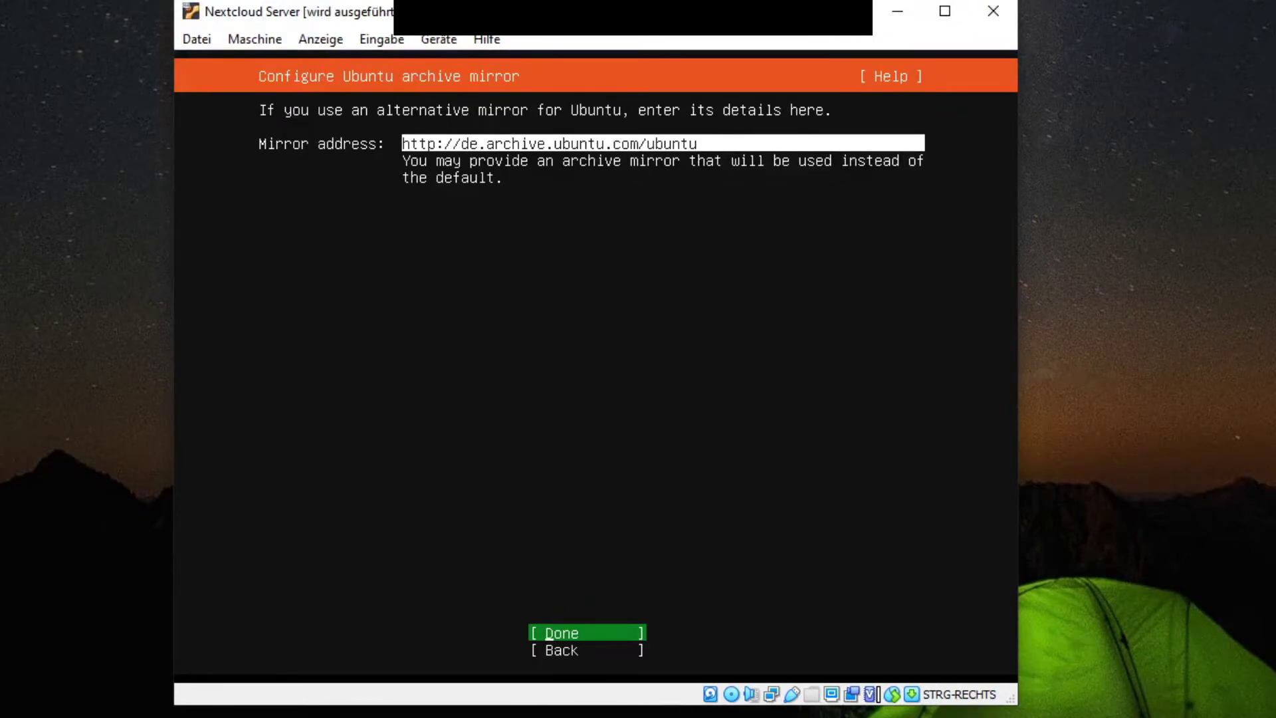
pyautogui.press('Return')
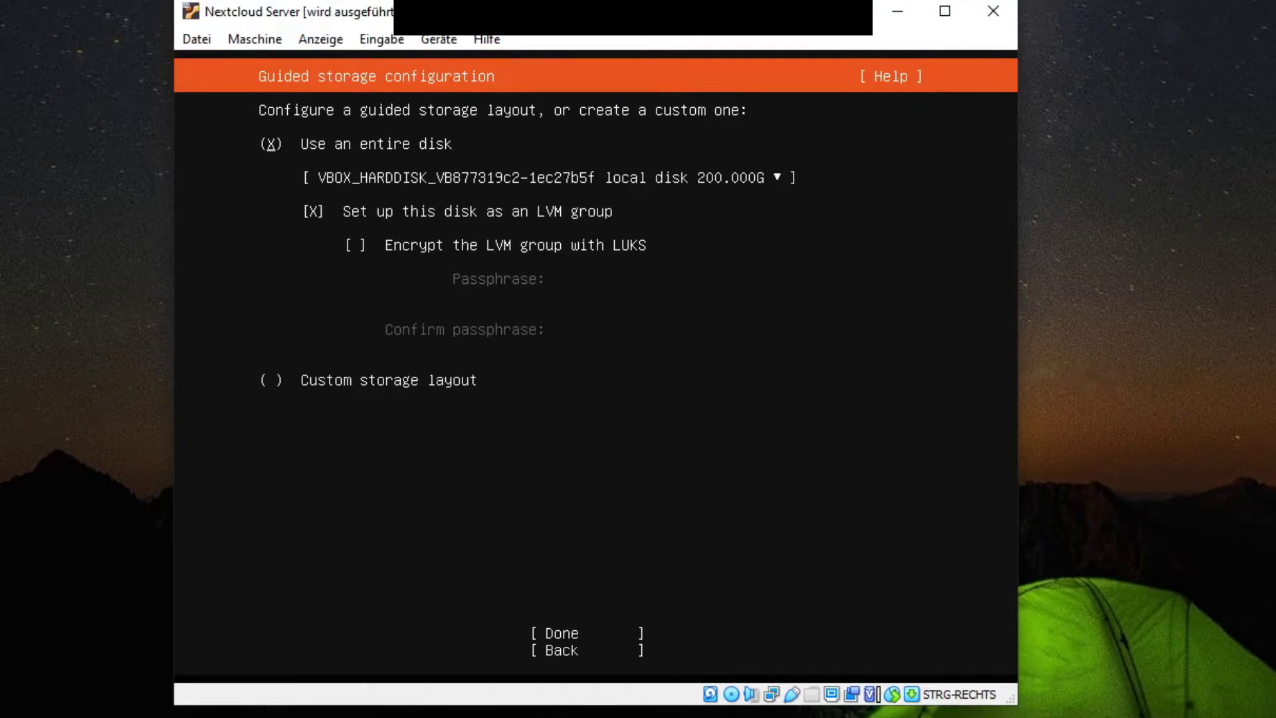
# Step: Enable LUKS encryption for the LVM group and enter the passphrase twice
pyautogui.press('Down')
pyautogui.press('Down')
pyautogui.press('space')
pyautogui.press('Down')
pyautogui.write('*******')
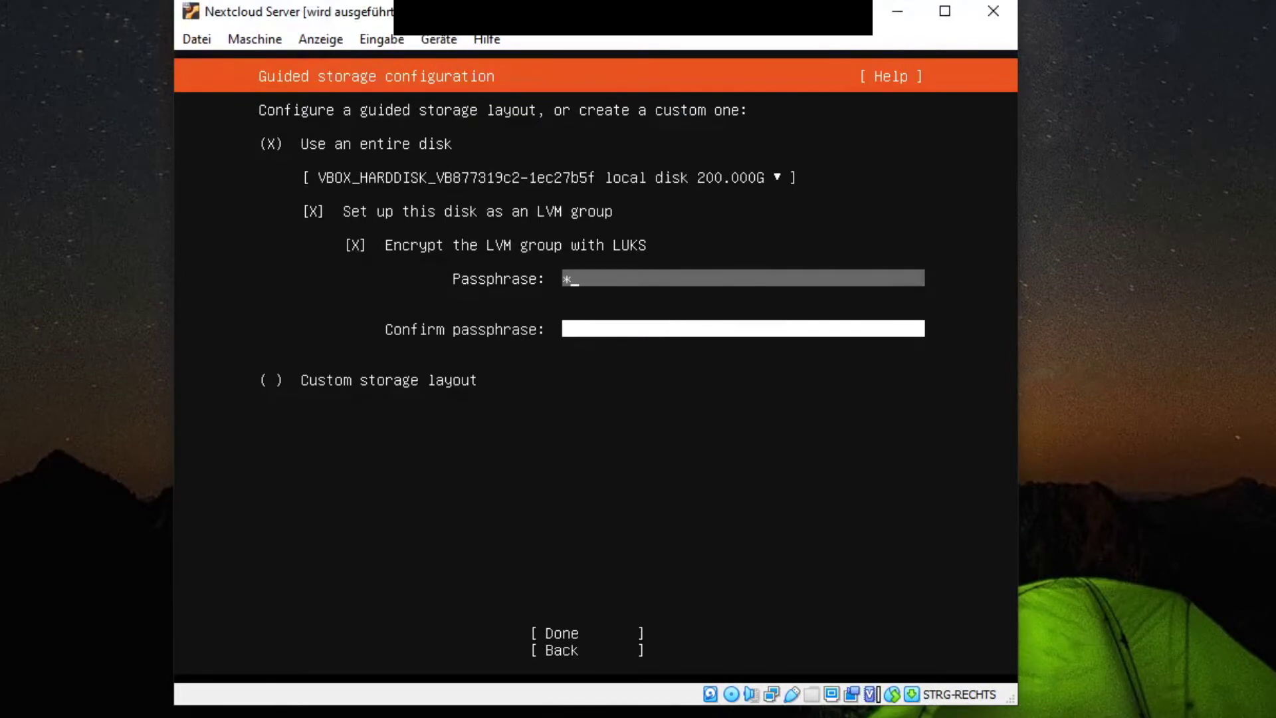
pyautogui.write('*****')
pyautogui.press('Tab')
pyautogui.write('****')
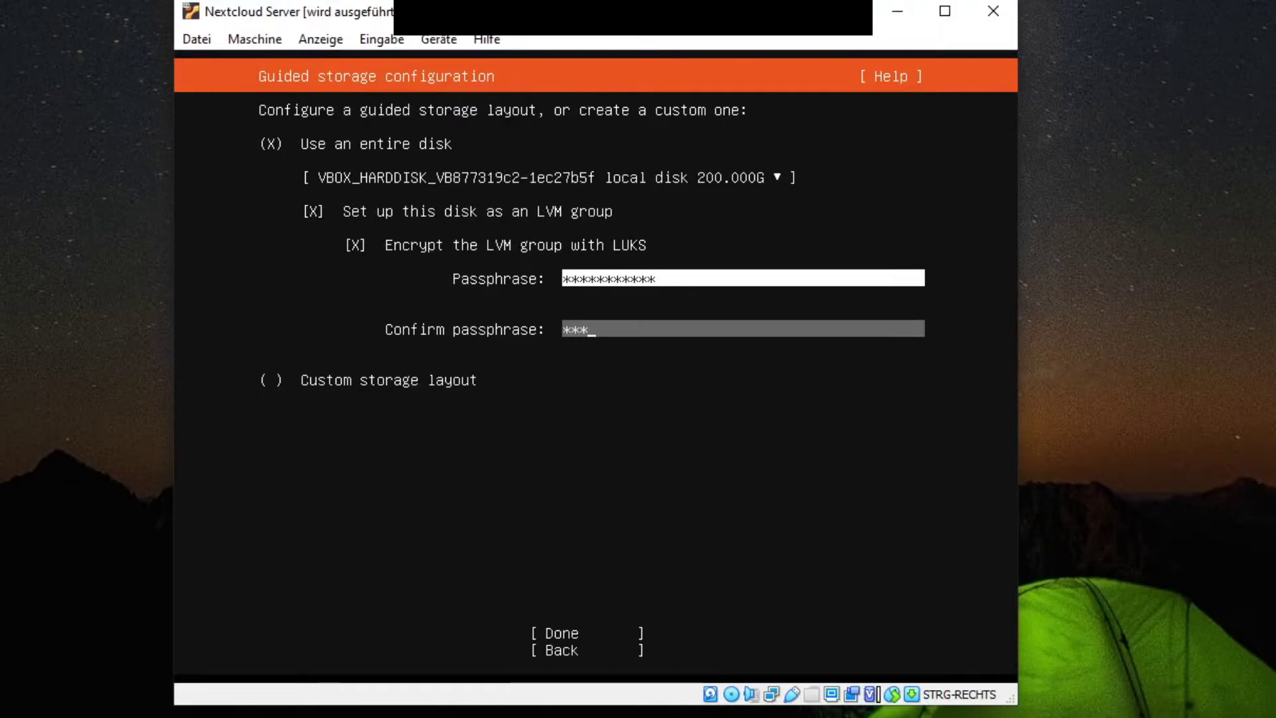
pyautogui.write('********')
# Step: Accept the guided layout and storage summary, then select Continue in the destructive-action confirmation
pyautogui.press('Tab')
pyautogui.press('Tab')
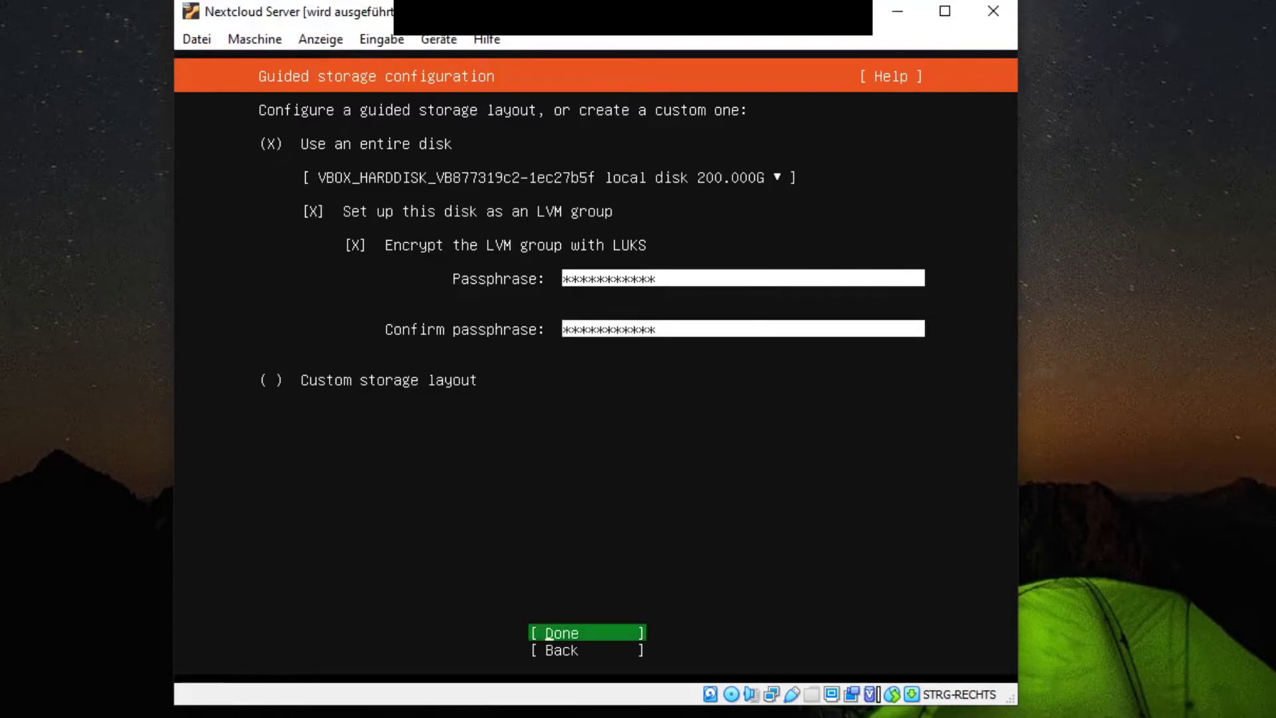
pyautogui.press('Return')
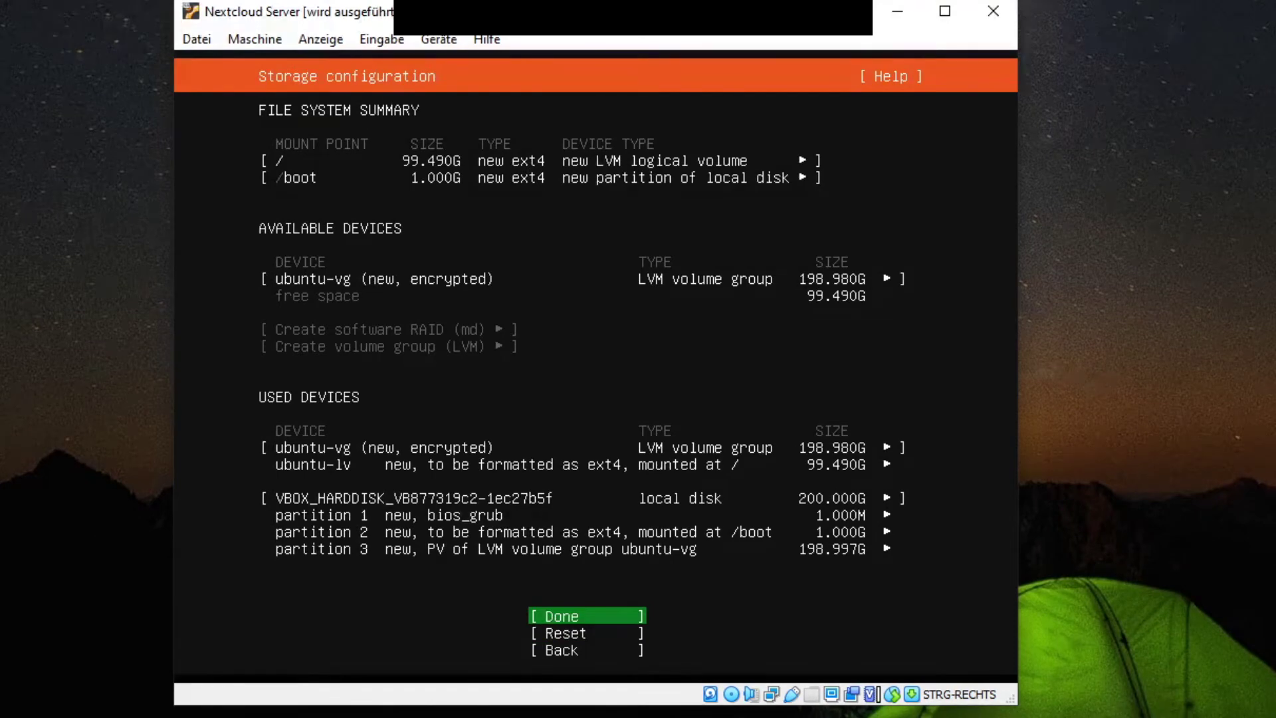
pyautogui.press('Down')
pyautogui.press('Down')
pyautogui.press('Up')
pyautogui.press('Up')
pyautogui.press('Return')
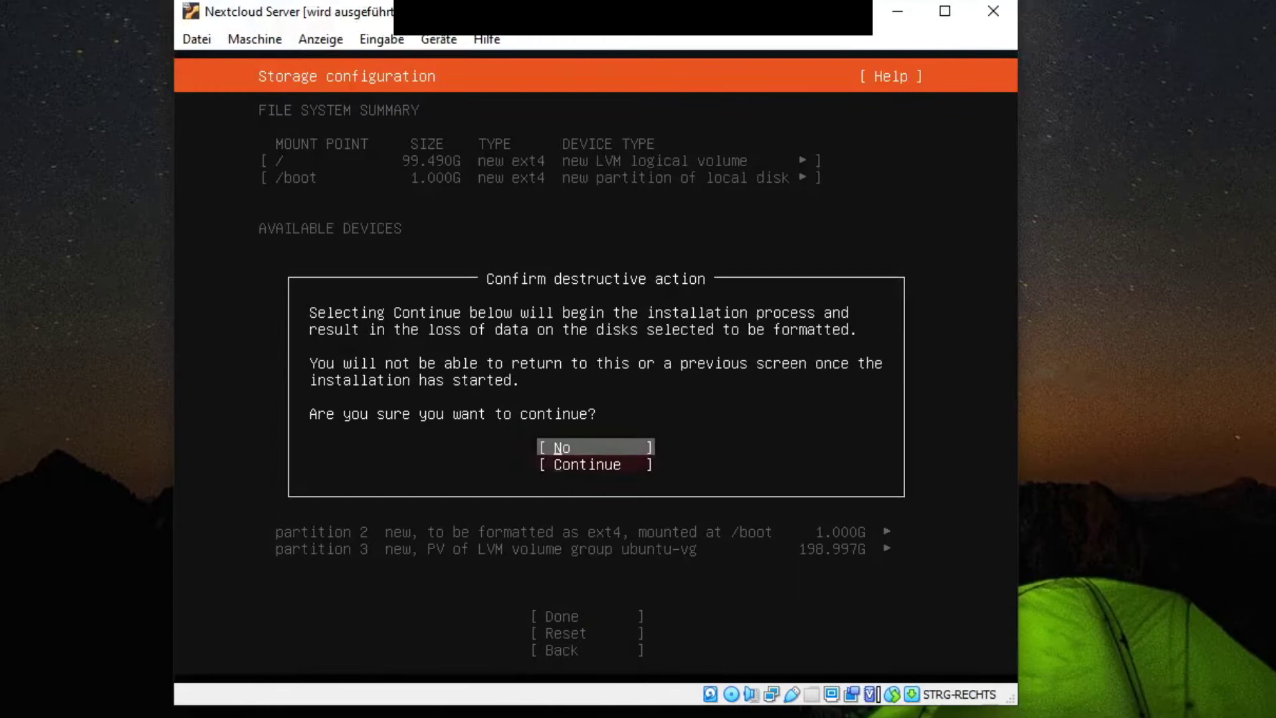
pyautogui.press('Down')
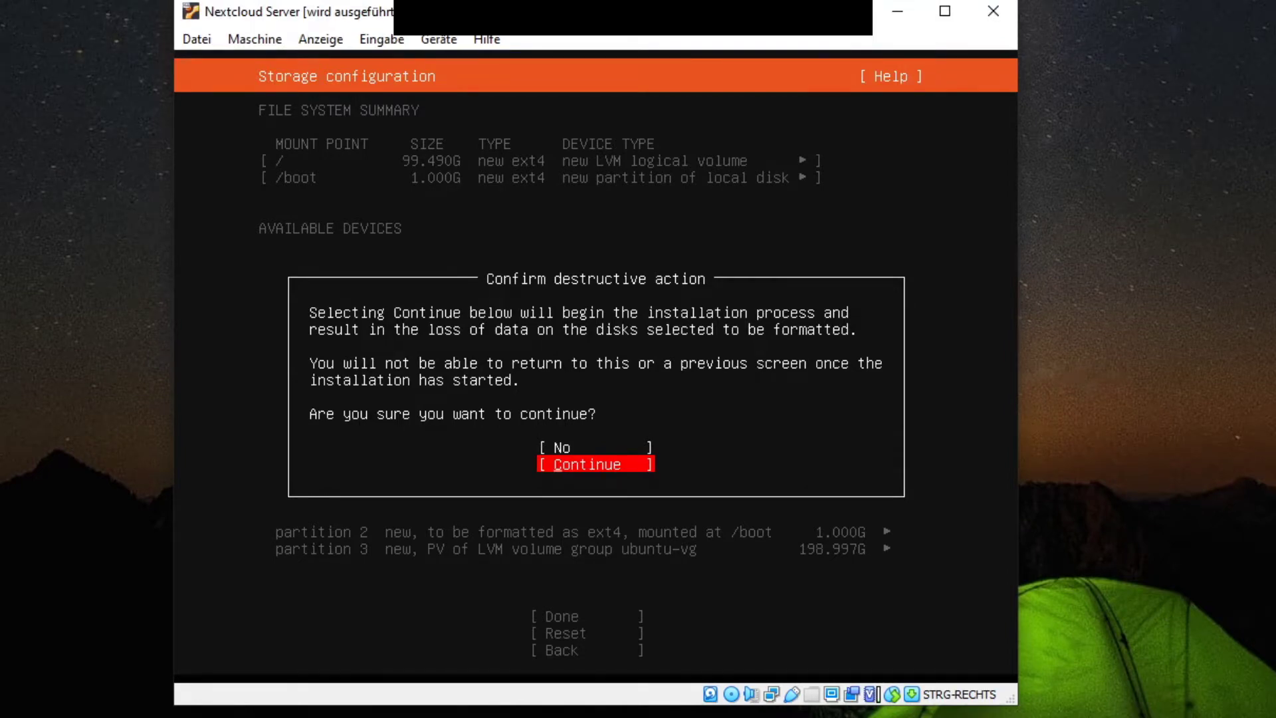
# Step: Fill the profile with name nextcloud, server nextcloud-server, username nextcloud and a confirmed password
pyautogui.press('Return')
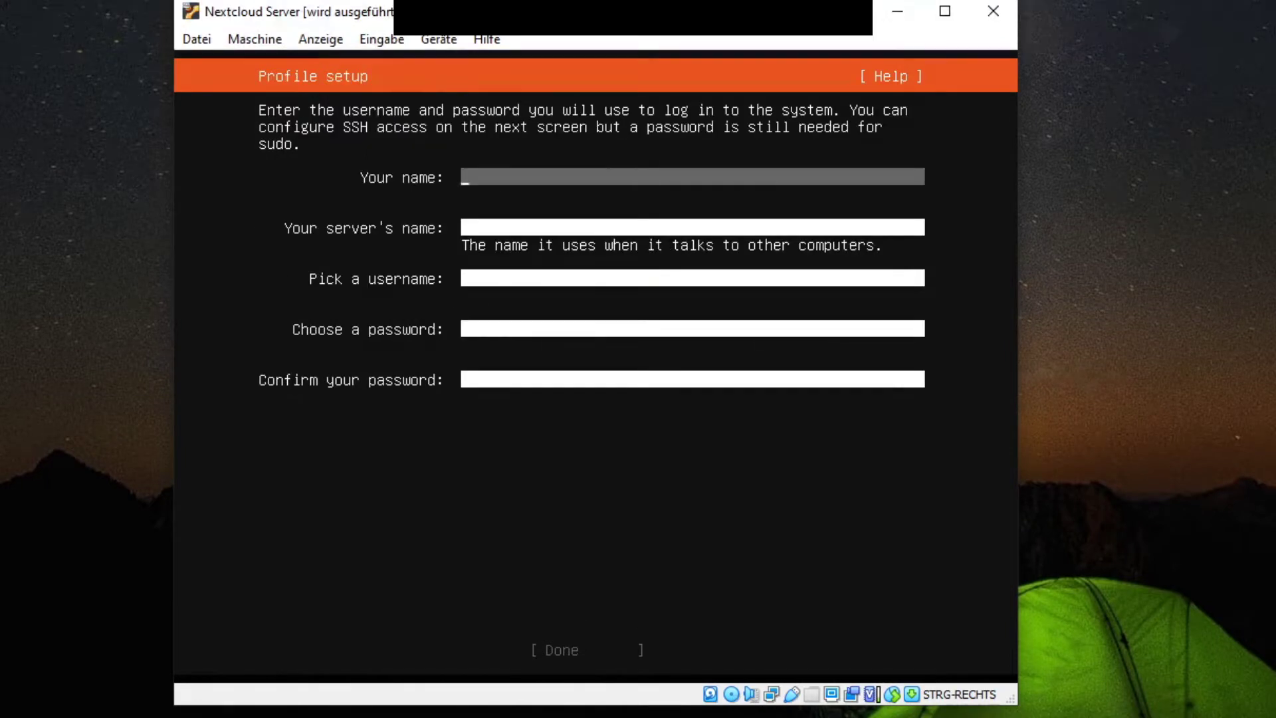
pyautogui.write('nextcloud')
pyautogui.press('Tab')
pyautogui.write('nextcloud')
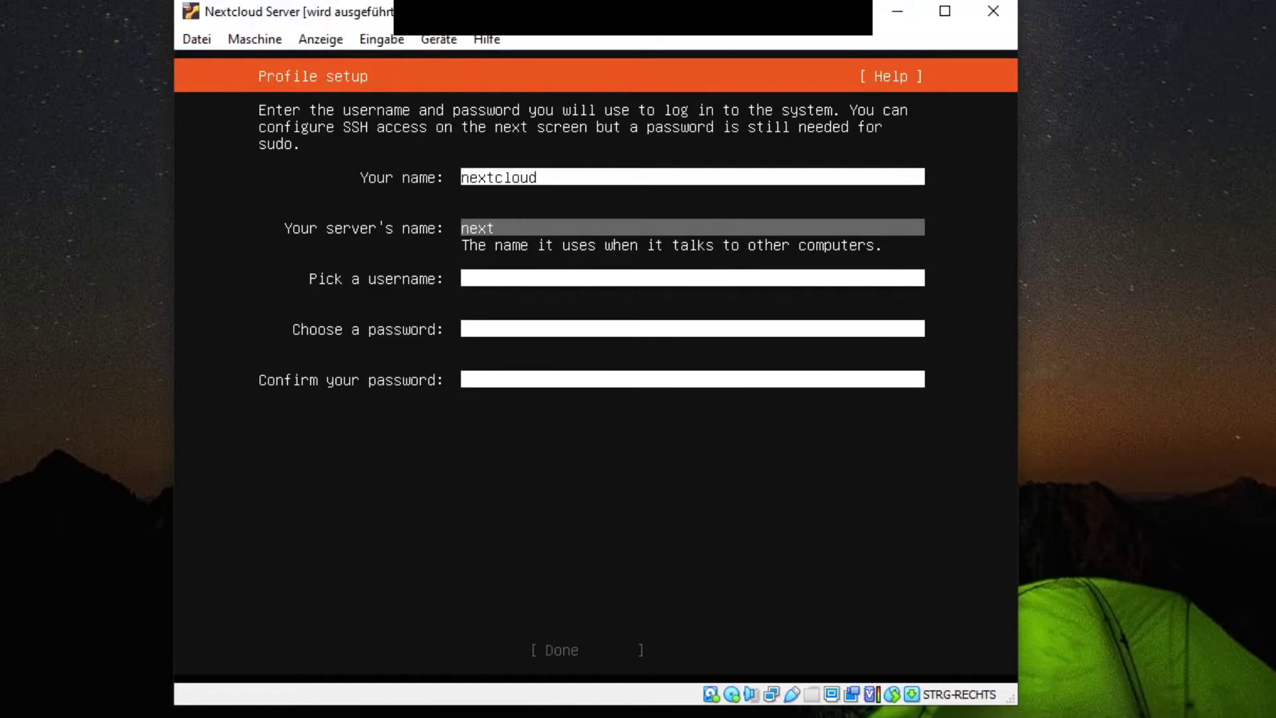
pyautogui.write('-server')
pyautogui.press('Tab')
pyautogui.write('nextcloud')
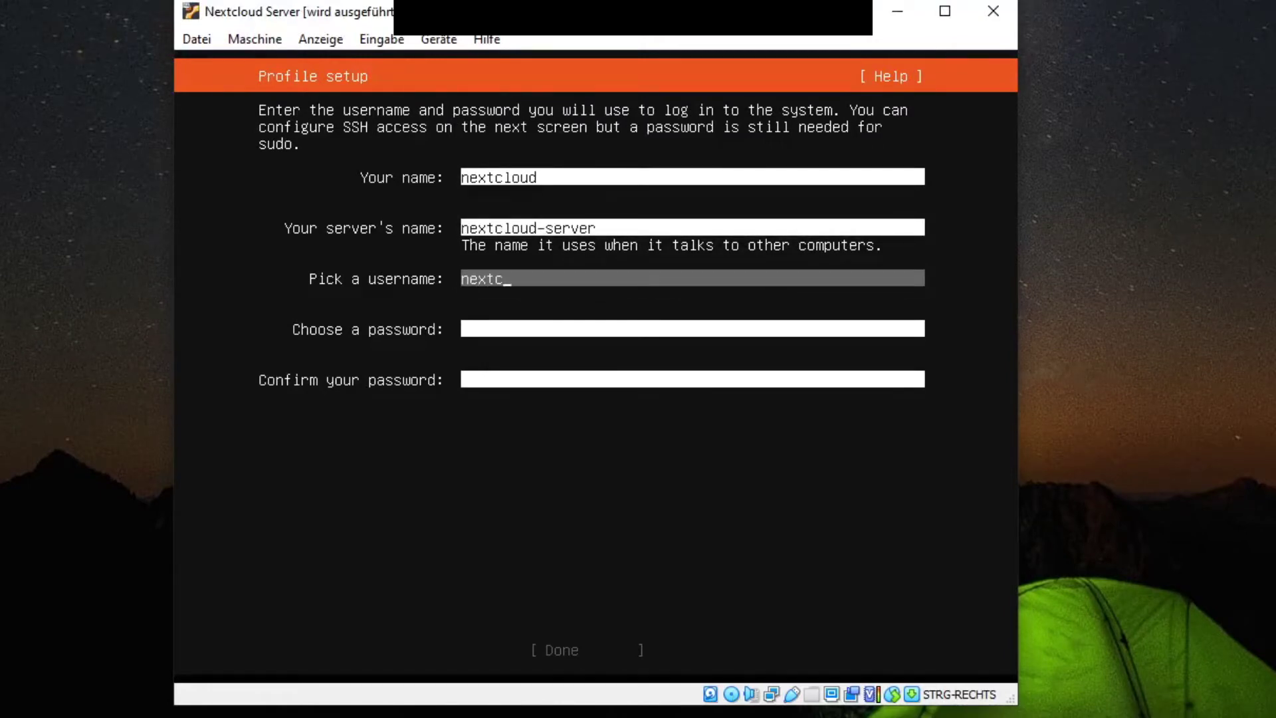
pyautogui.press('Tab')
pyautogui.write('*')
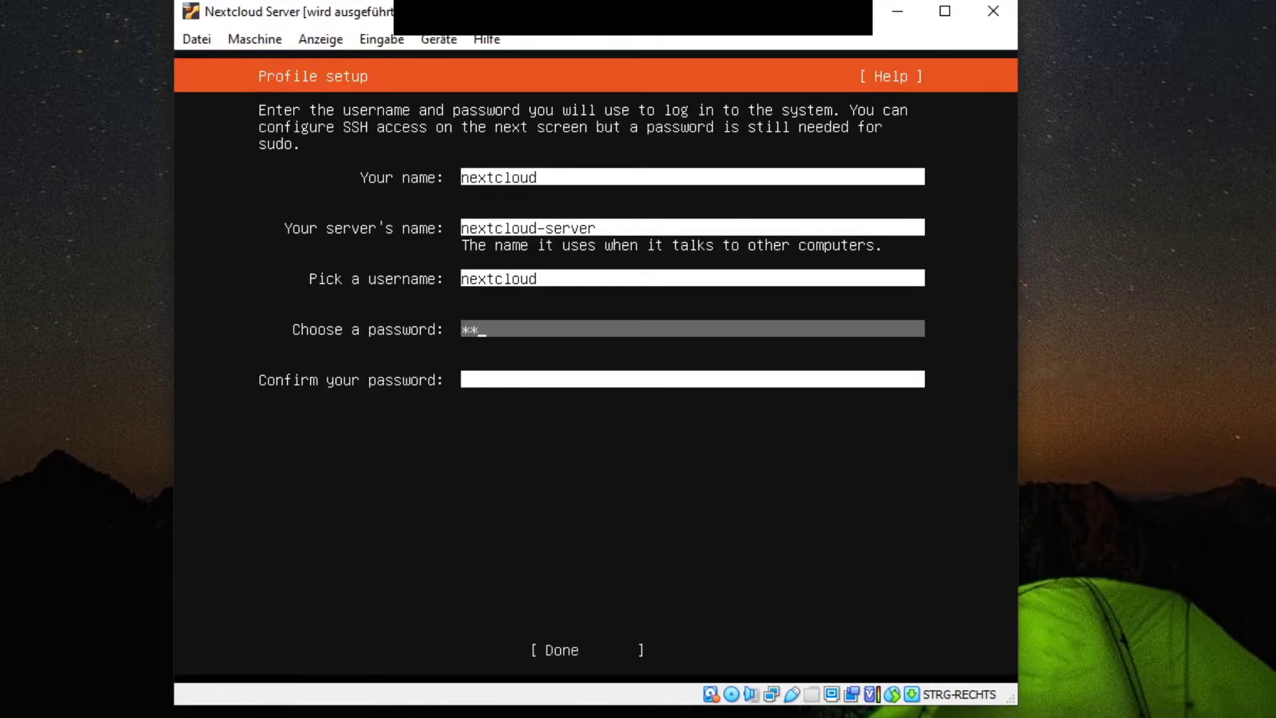
pyautogui.write('**********')
pyautogui.press('Tab')
pyautogui.write('*********')
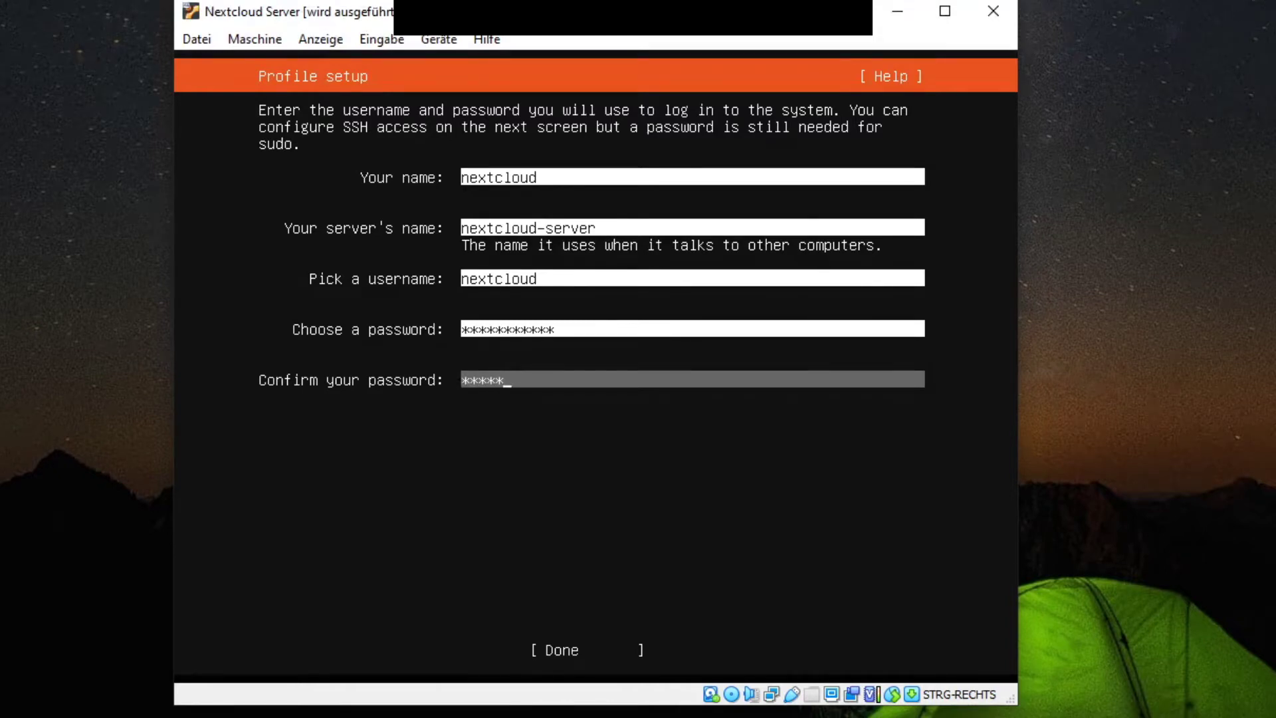
pyautogui.write('**')
pyautogui.press('Tab')
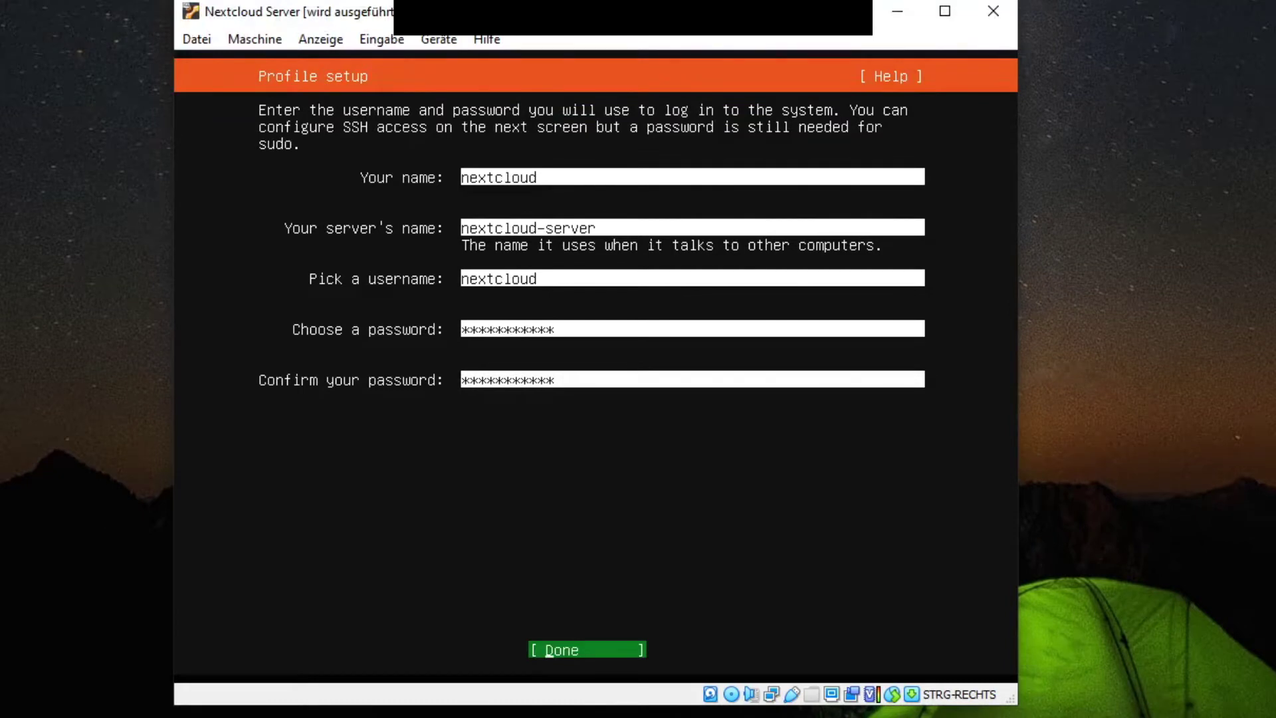
pyautogui.press('Return')
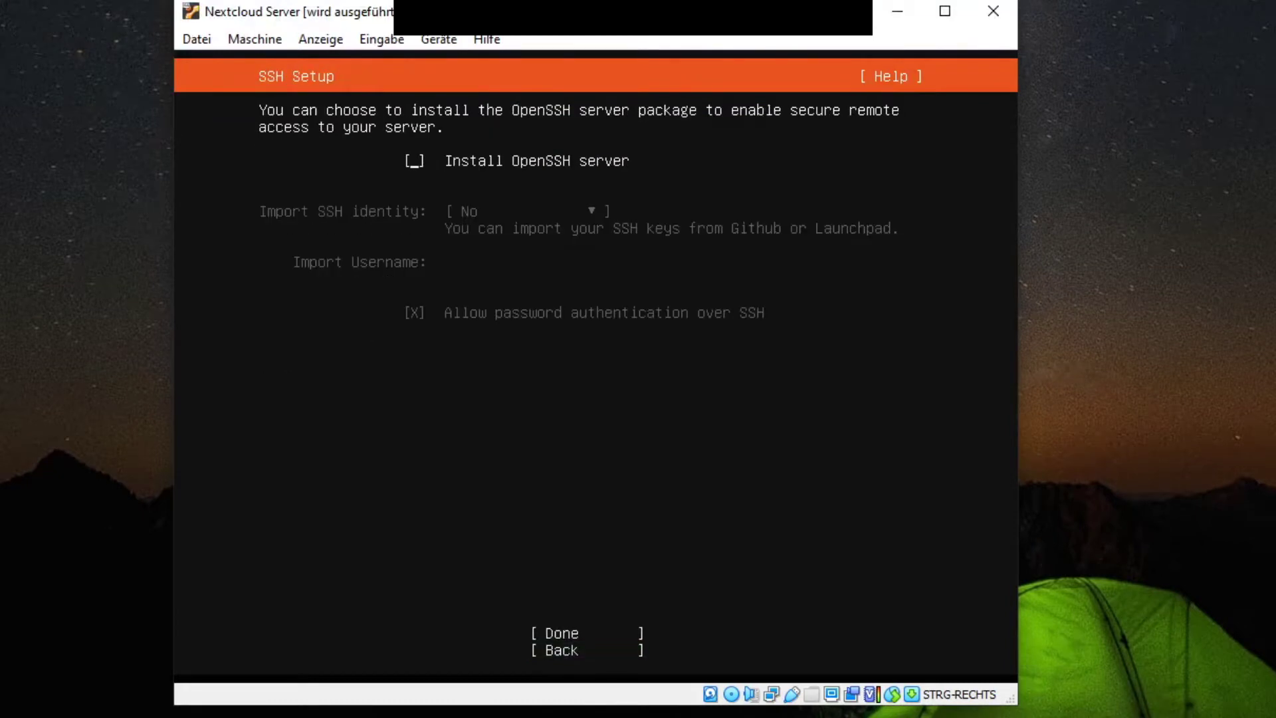
# Step: Tick Install OpenSSH server and confirm the SSH setup
pyautogui.press('space')
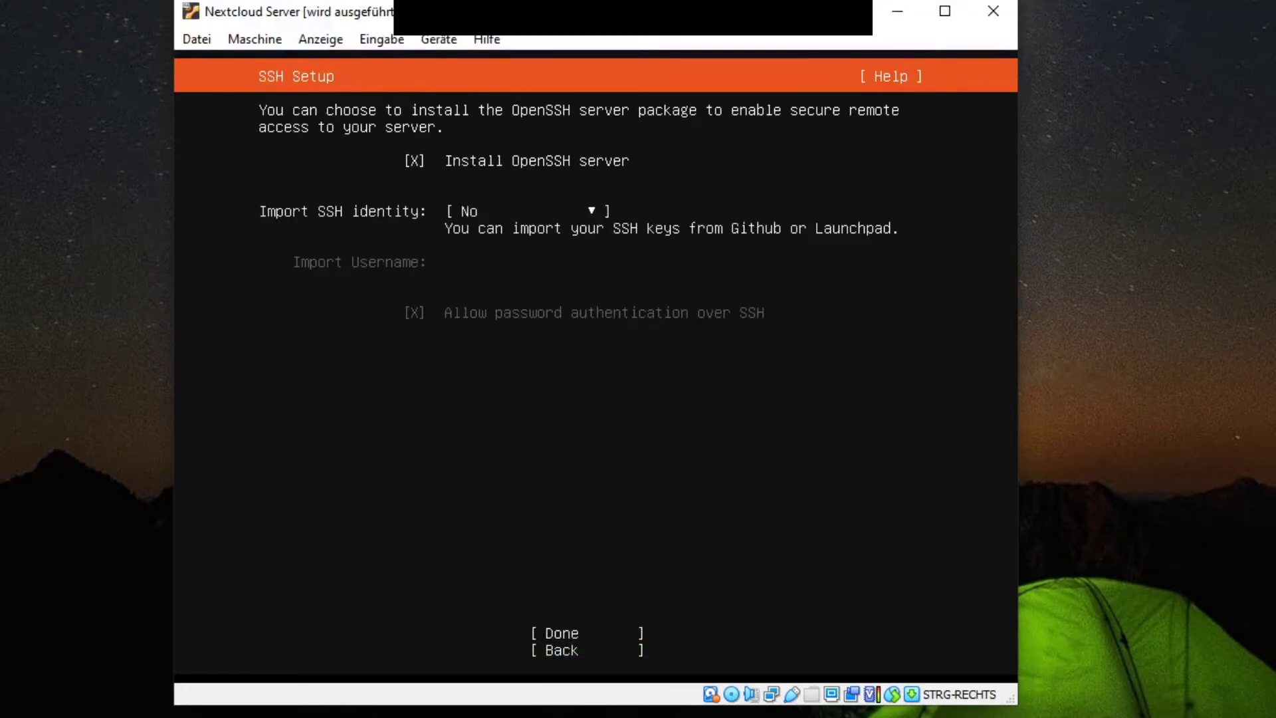
pyautogui.press('Tab')
pyautogui.press('Tab')
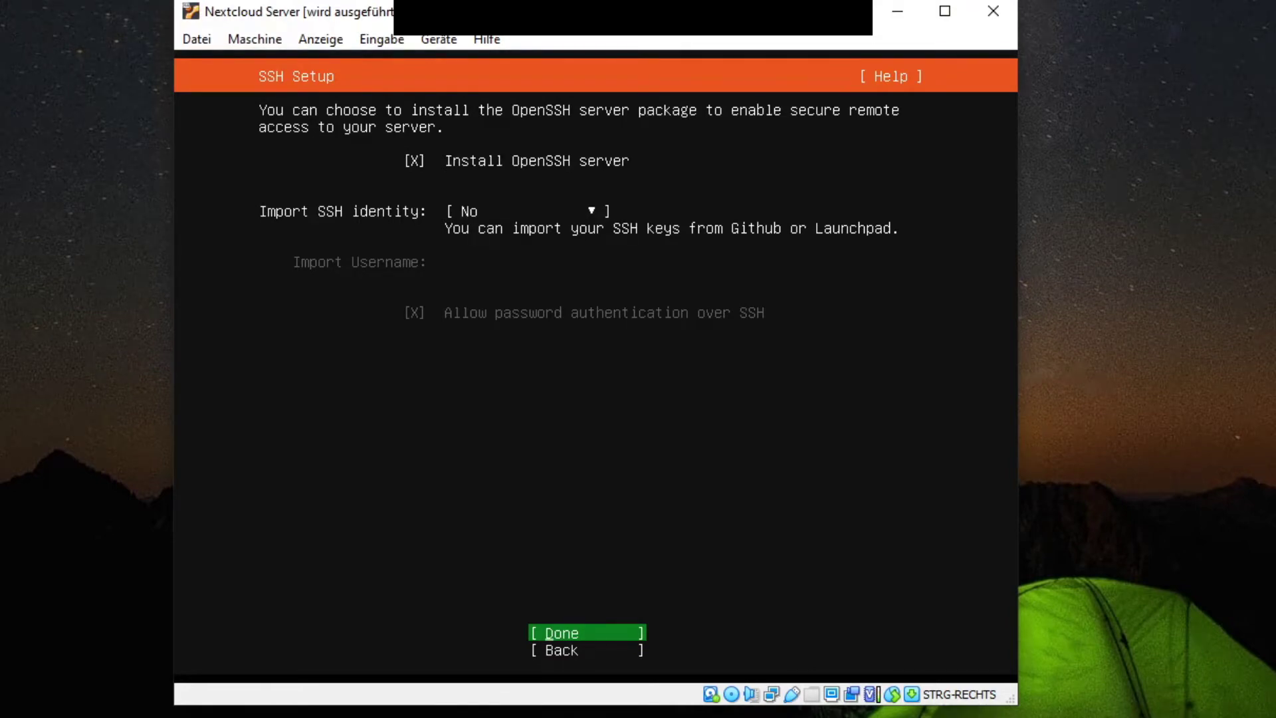
pyautogui.press('Return')
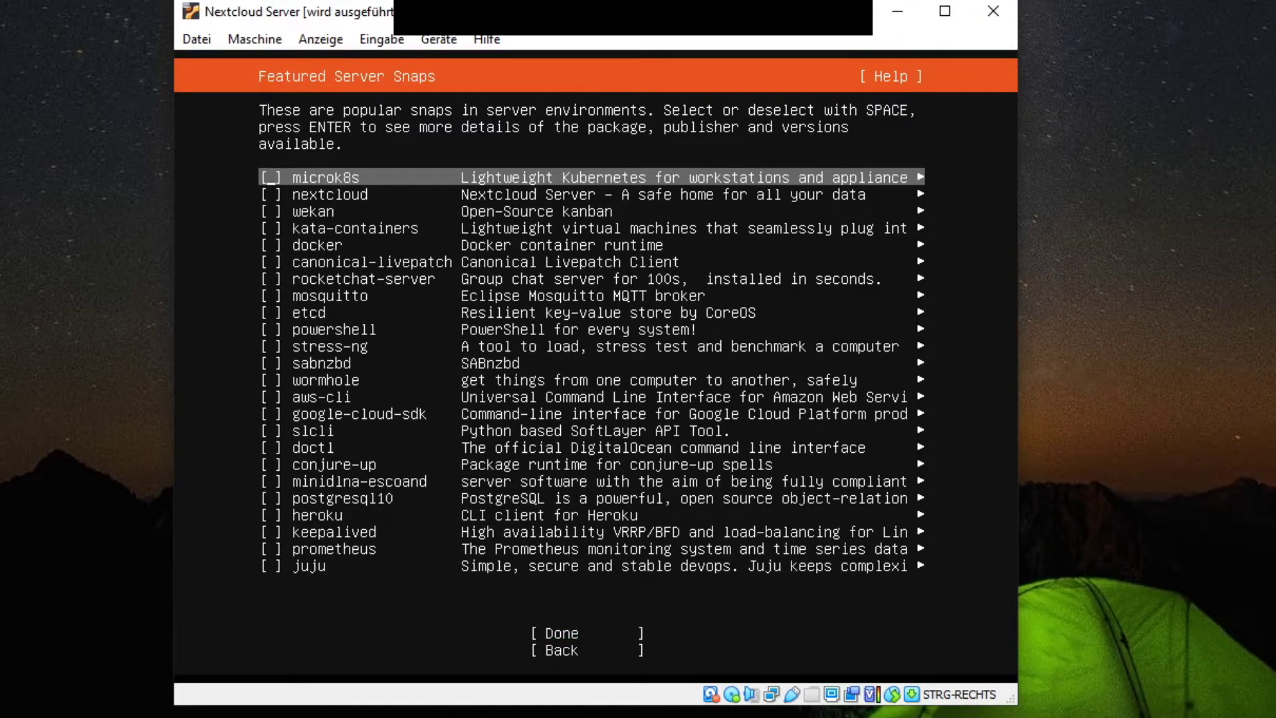
# Step: Select only the nextcloud snap and start the system installation
pyautogui.click(330, 195)
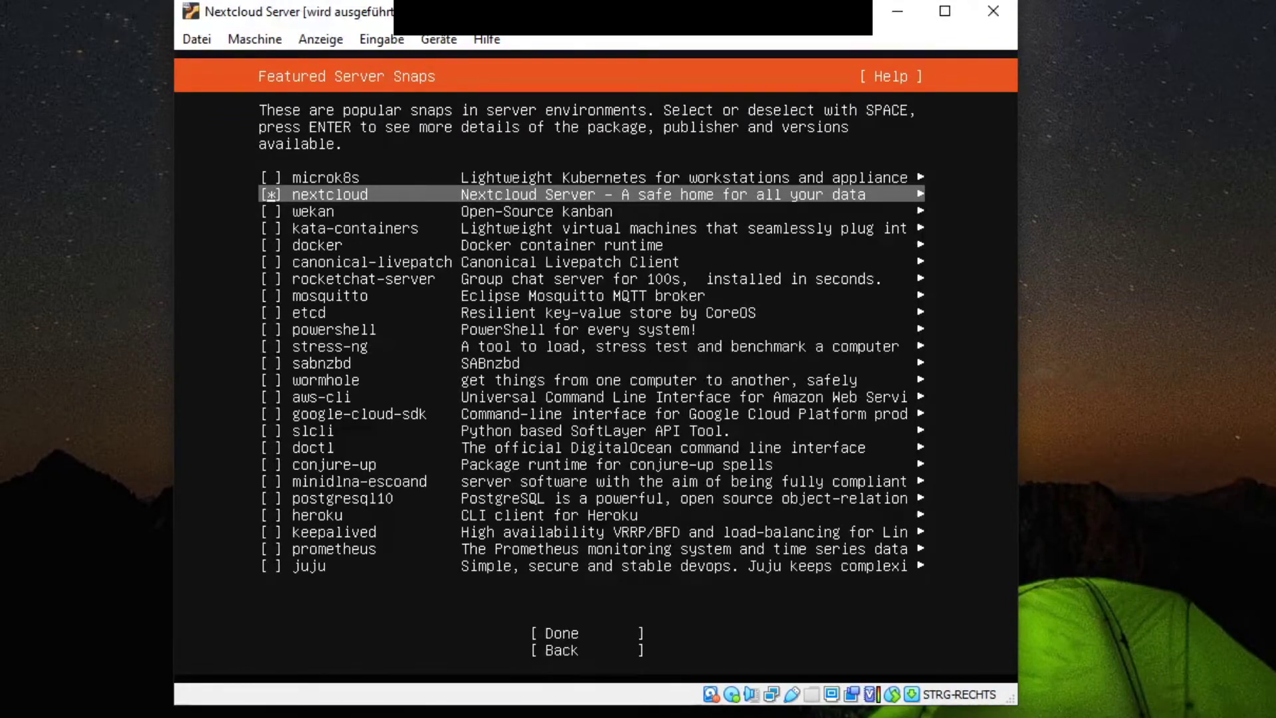
pyautogui.press('Tab')
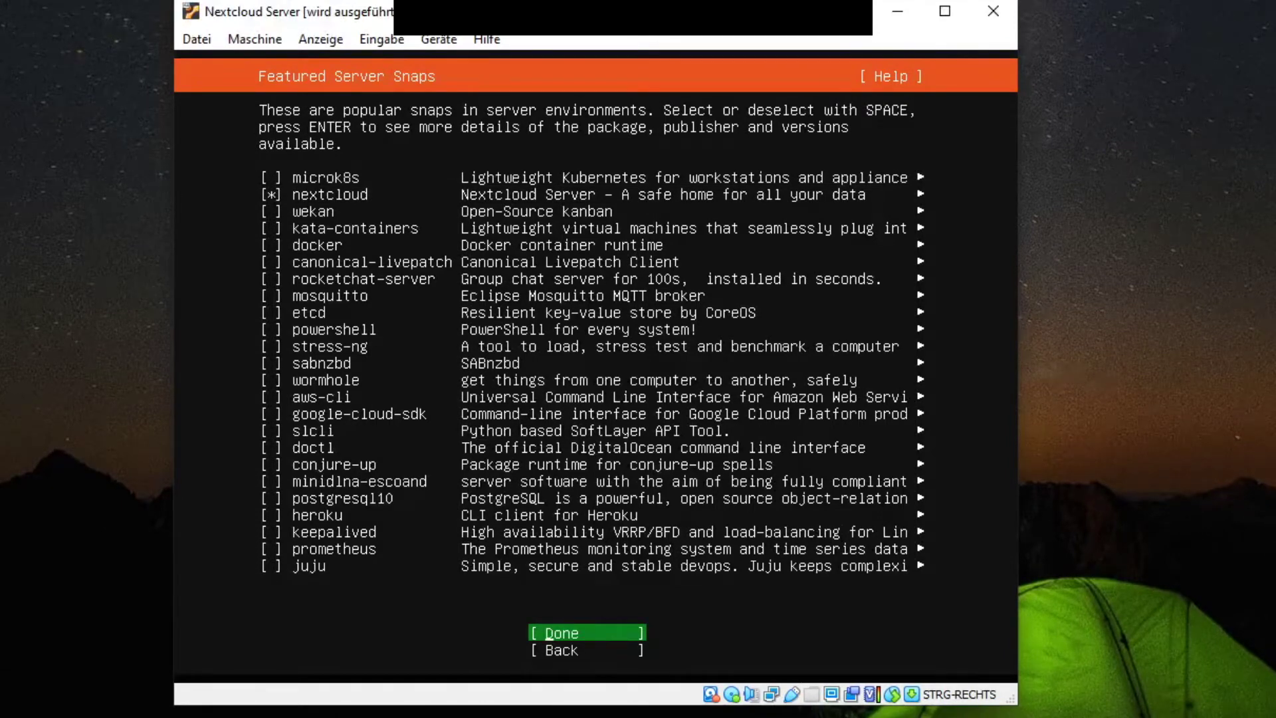
pyautogui.press('Return')
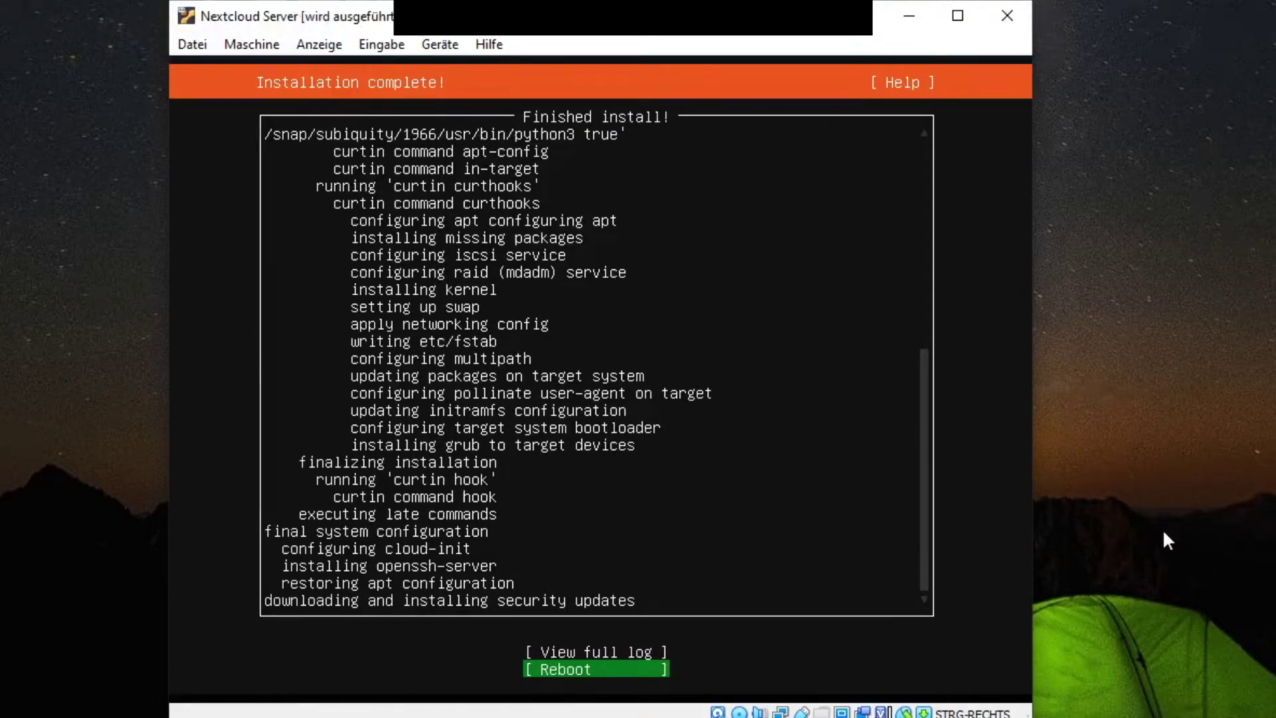
# Step: Reboot the server once the installation reports complete
pyautogui.press('Return')
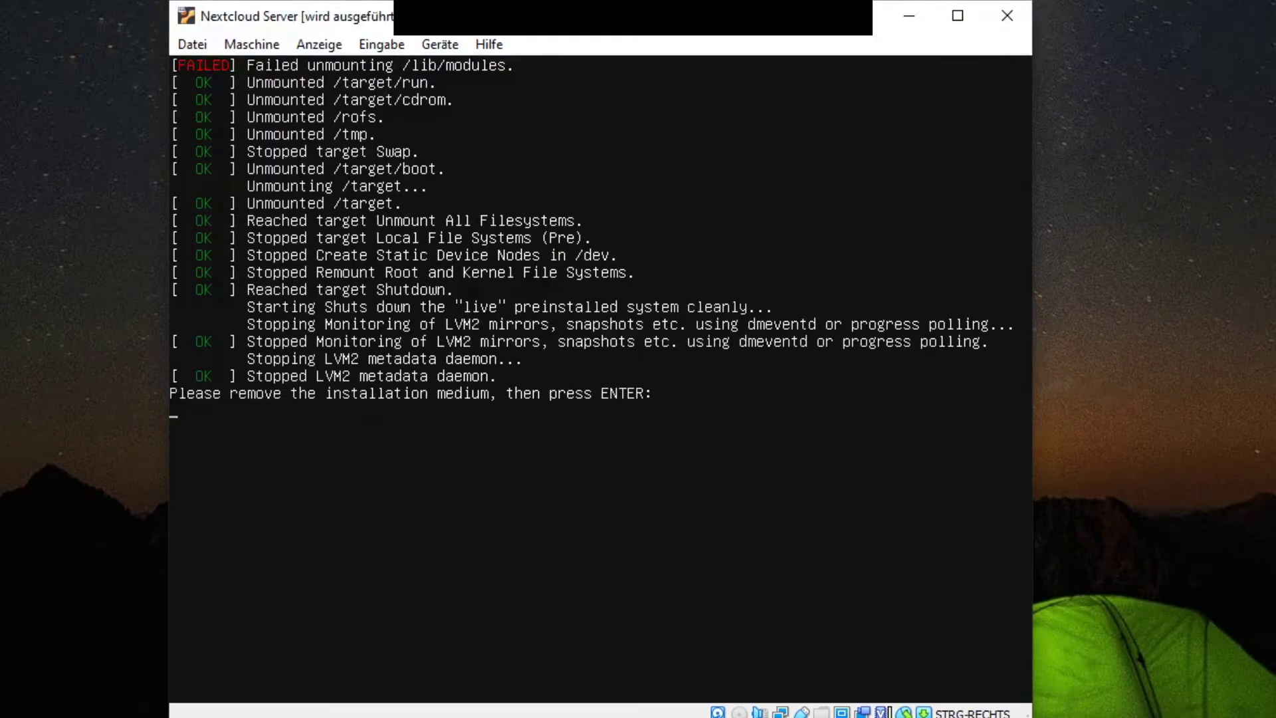
# Step: Check the ISO under Geräte > Optische Laufwerke, then confirm the medium-removal prompt to reboot
pyautogui.click(440, 44)
pyautogui.moveTo(477, 77)
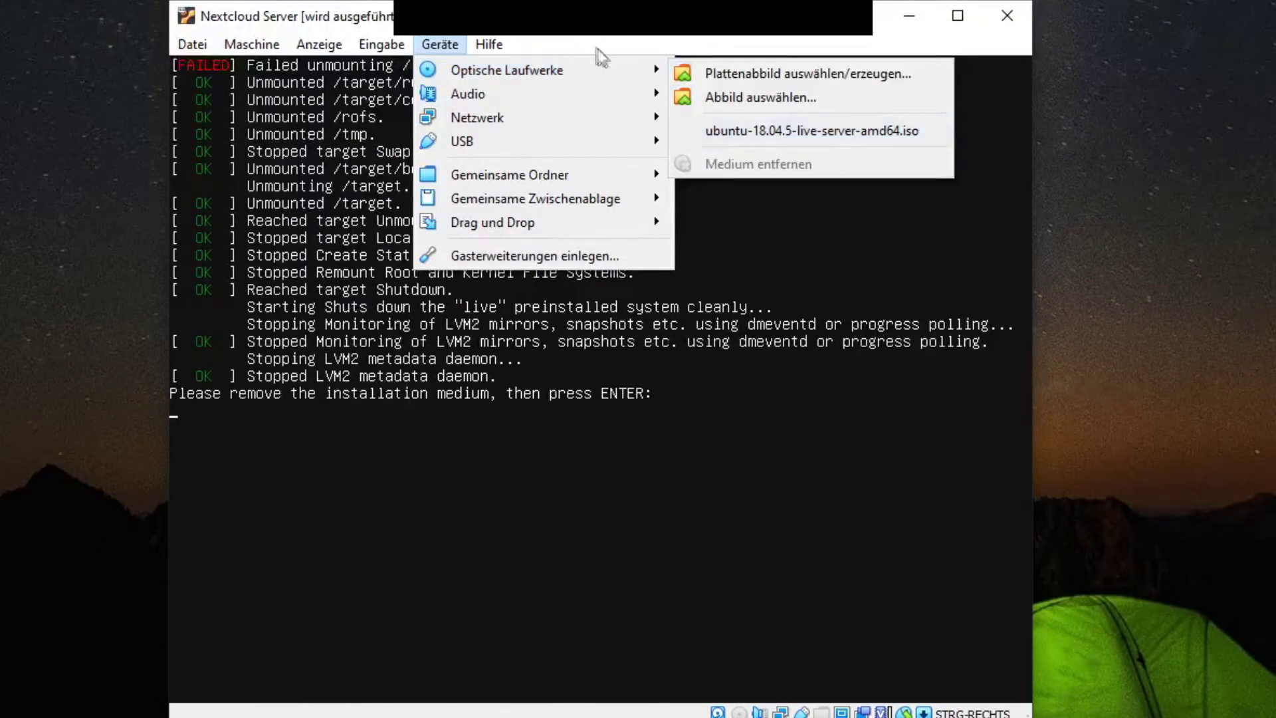
pyautogui.press('Escape')
pyautogui.press('Return')
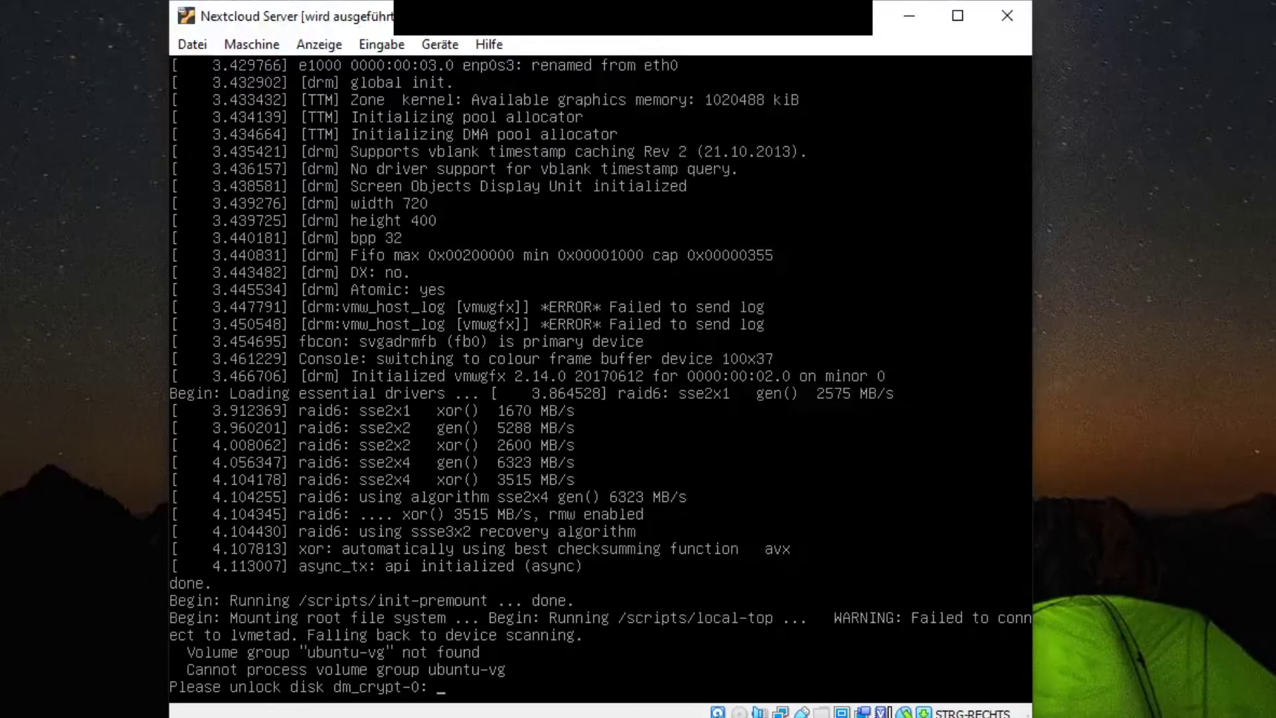
# Step: Submit the disk encryption passphrase to unlock dm_crypt-0
pyautogui.press('Return')
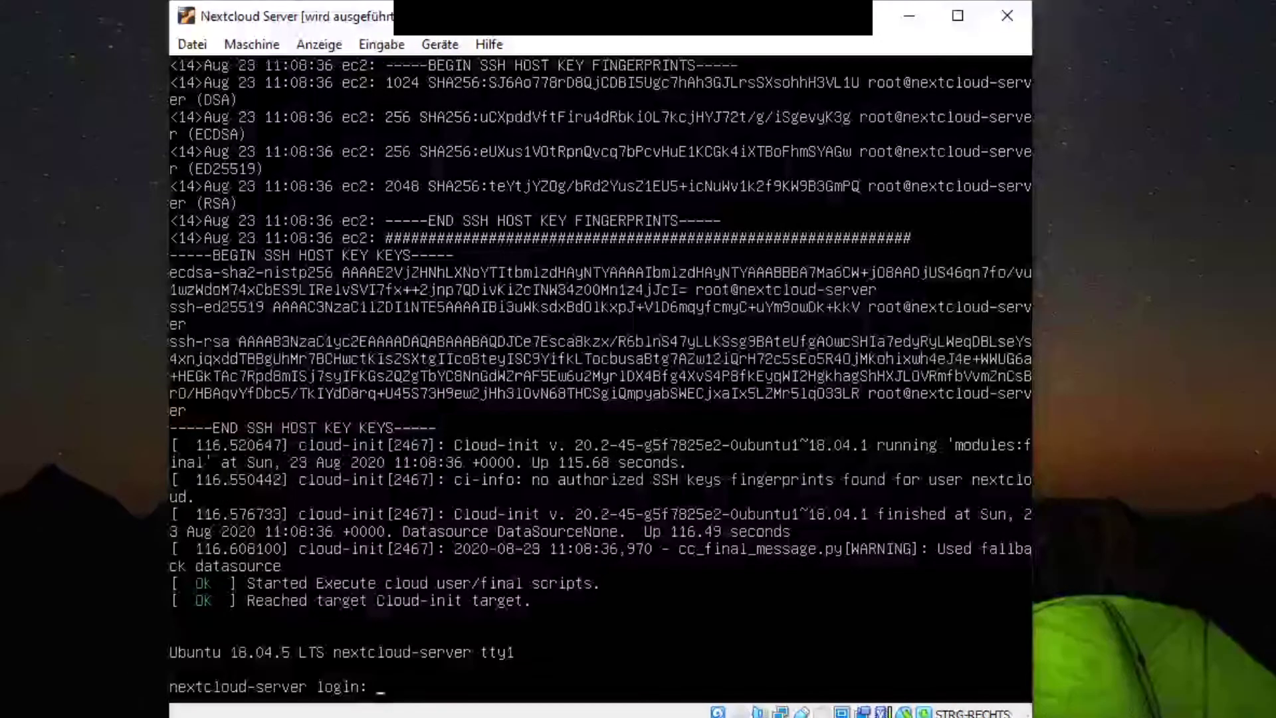
# Step: Log in to the server as nextcloud with its password
pyautogui.write('nextclou')
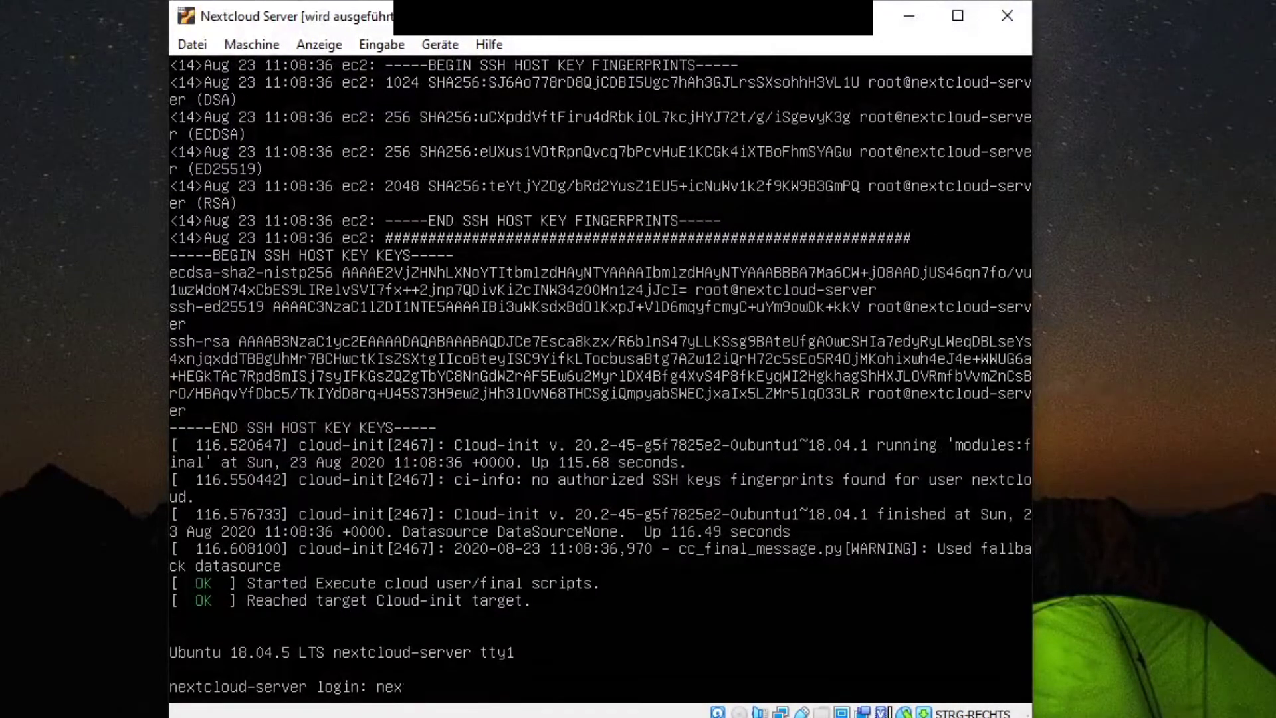
pyautogui.write('d')
pyautogui.press('Return')
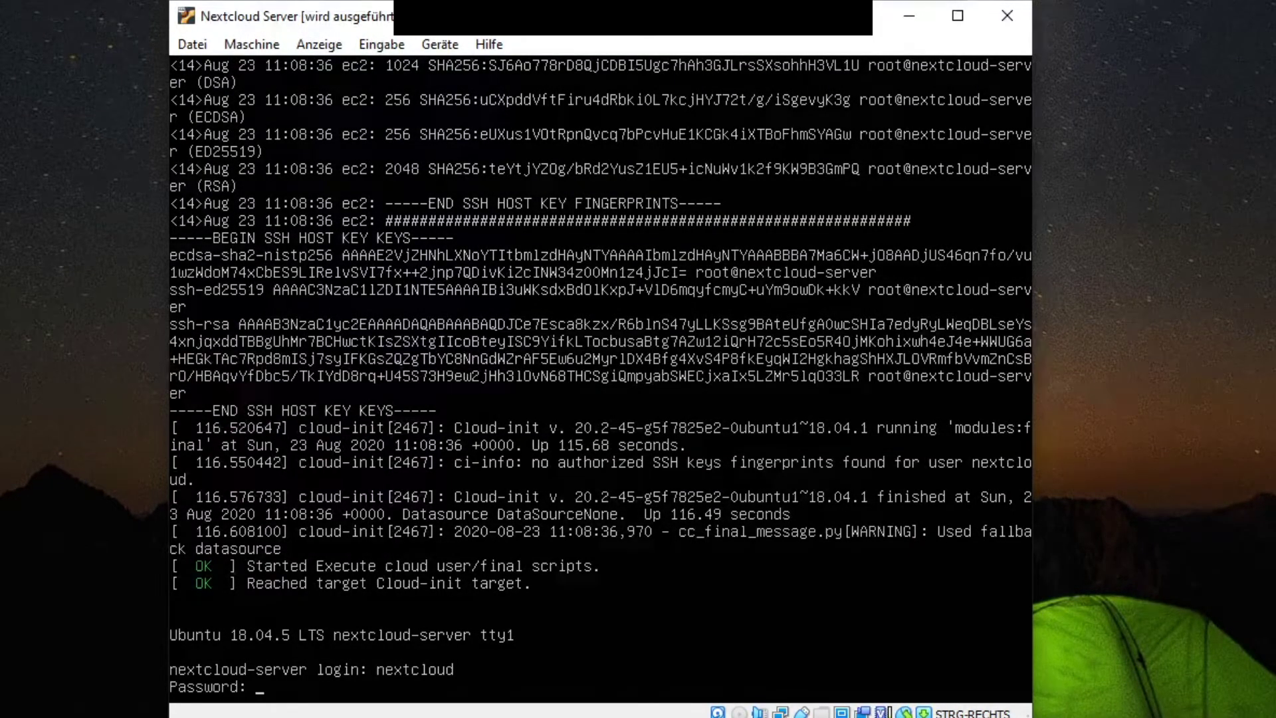
pyautogui.press('Return')
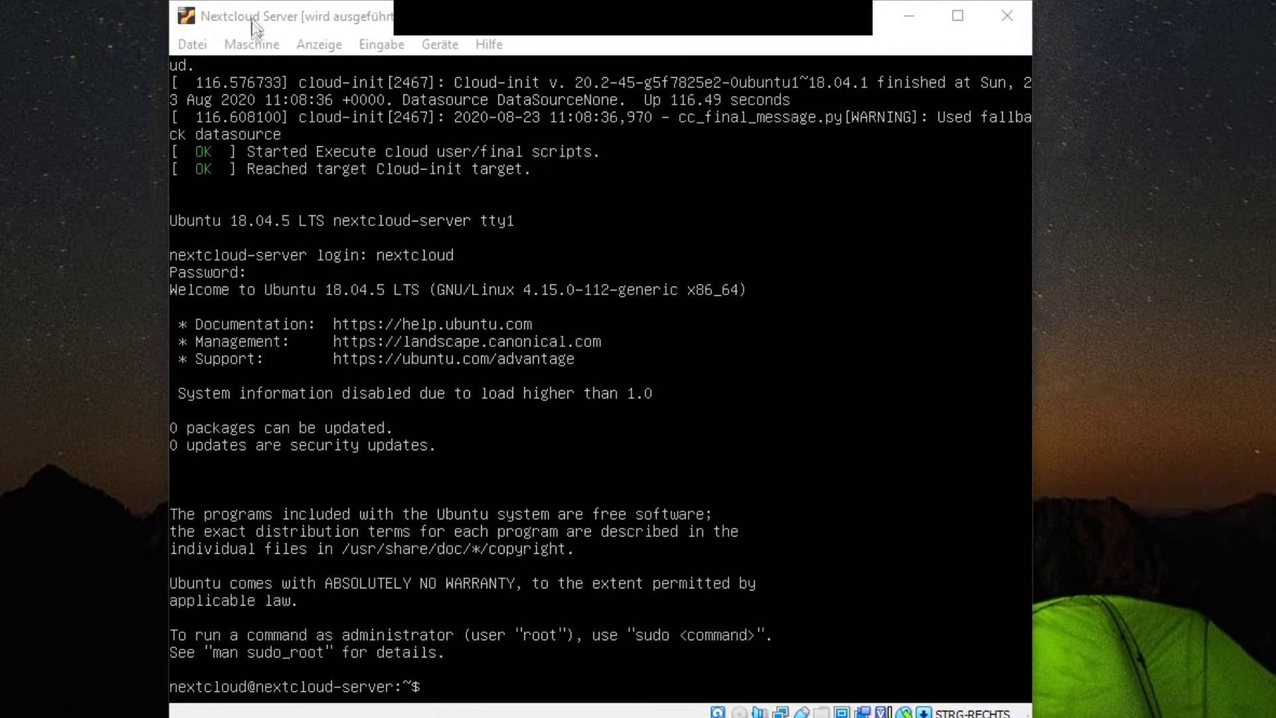
# Step: Run ifconfig to find the address 192.168.178.73, then switch to Firefox
pyautogui.write('ifcon')
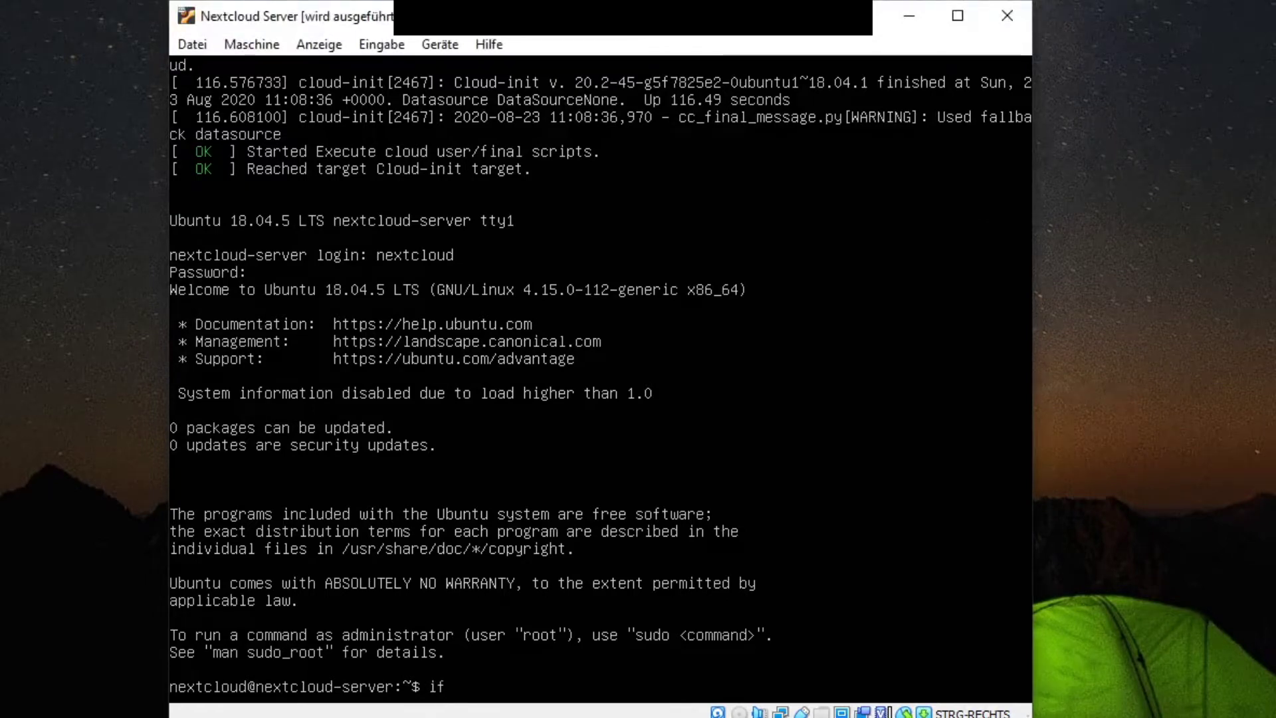
pyautogui.write('fig')
pyautogui.press('Return')
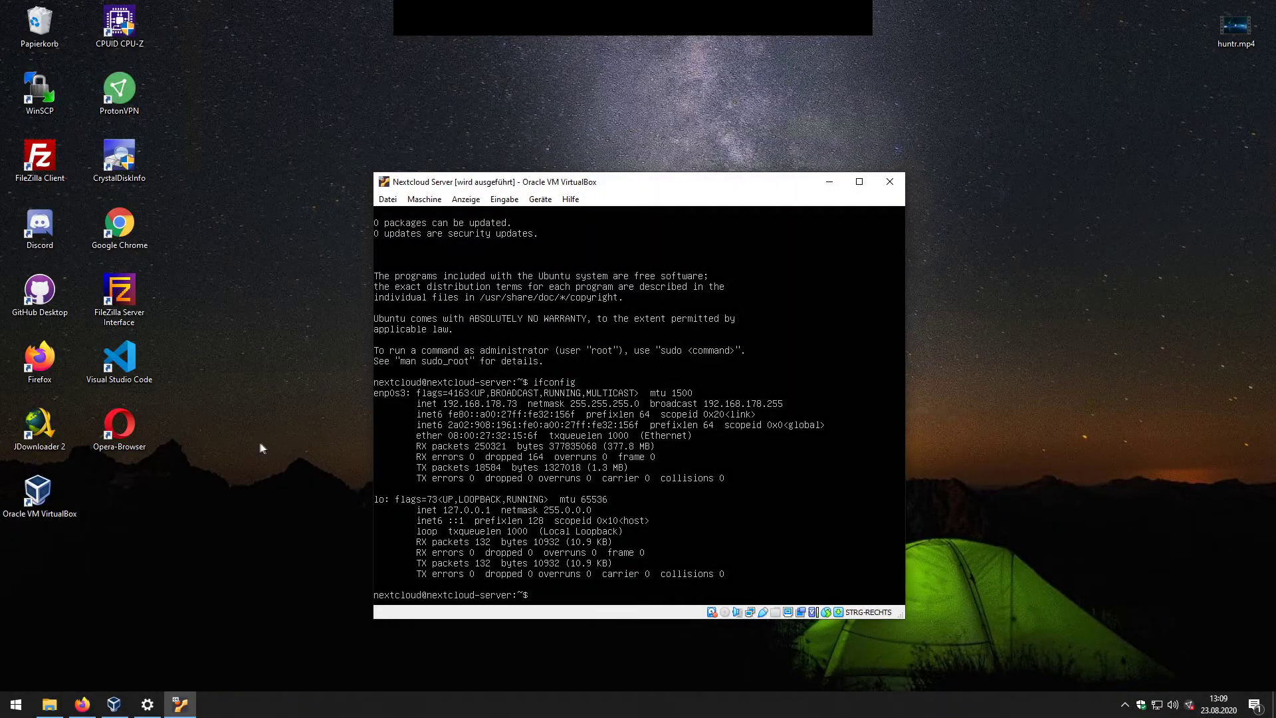
pyautogui.click(82, 704)
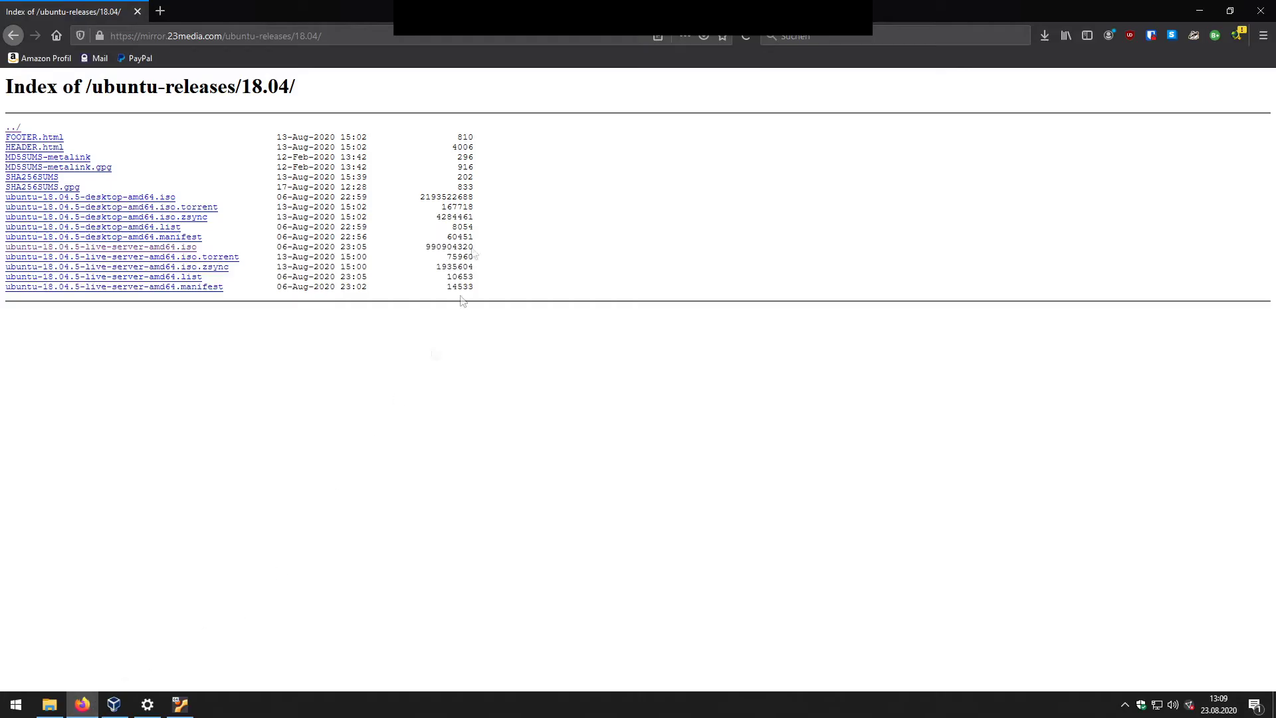
# Step: Open 192.168.178.73 in a new Firefox tab and maximize the window
pyautogui.moveTo(312, 3); pyautogui.dragTo(551, 167)
pyautogui.click(387, 171)
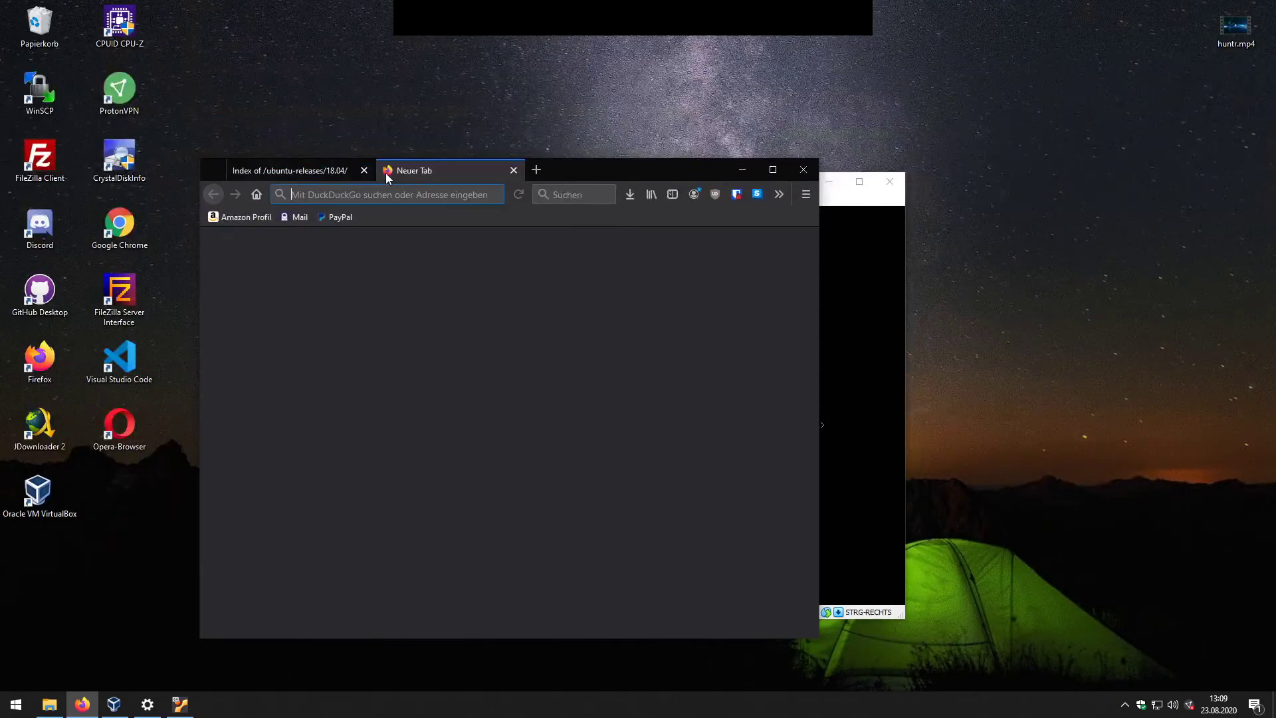
pyautogui.write('192.168')
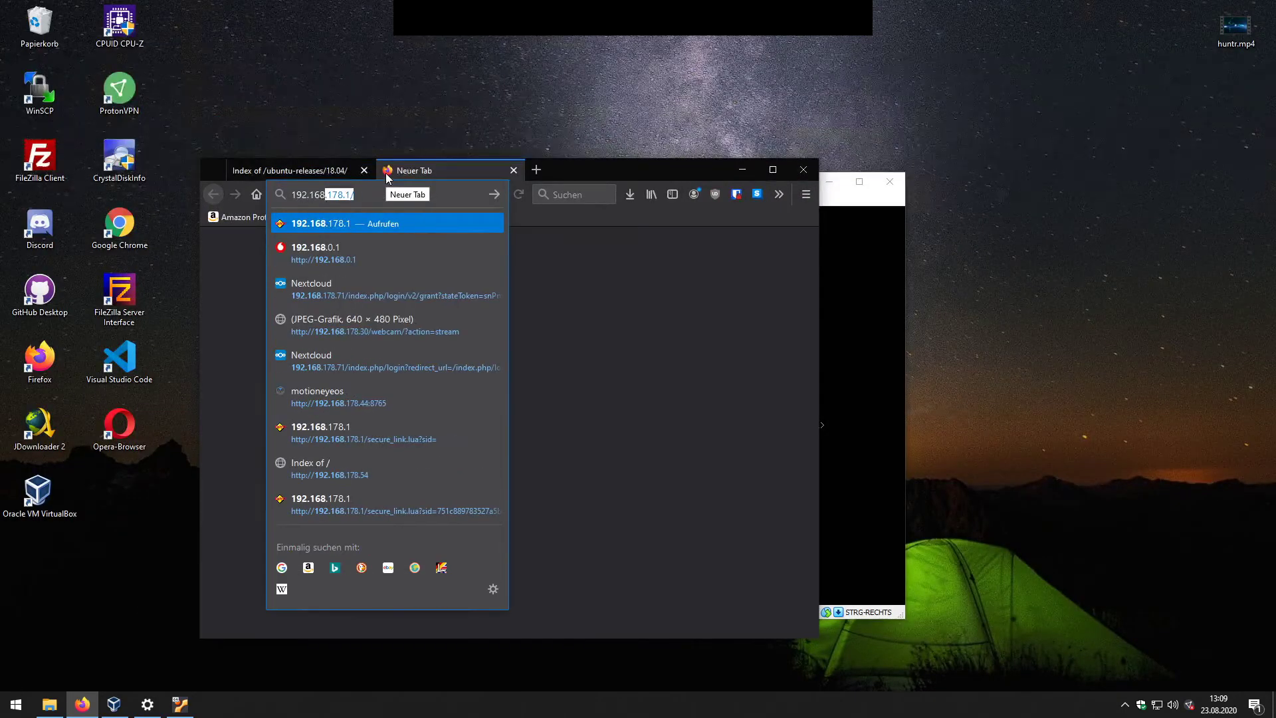
pyautogui.write('.178.')
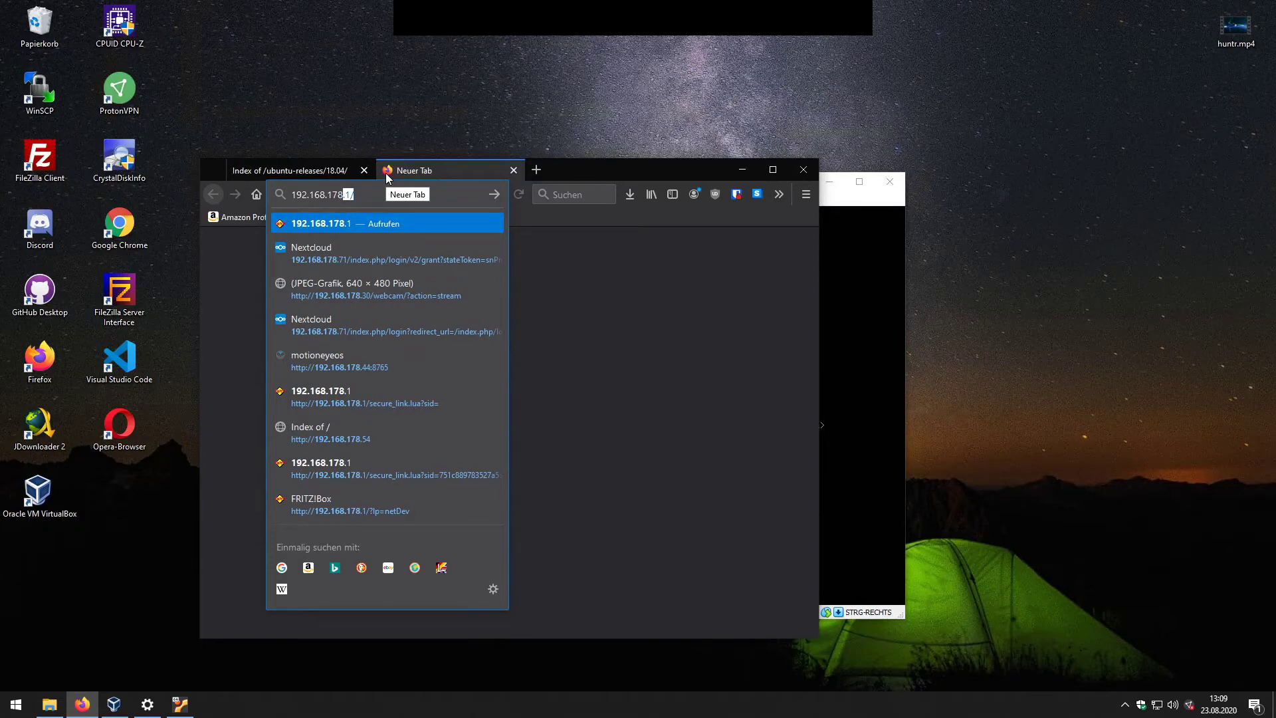
pyautogui.write('73')
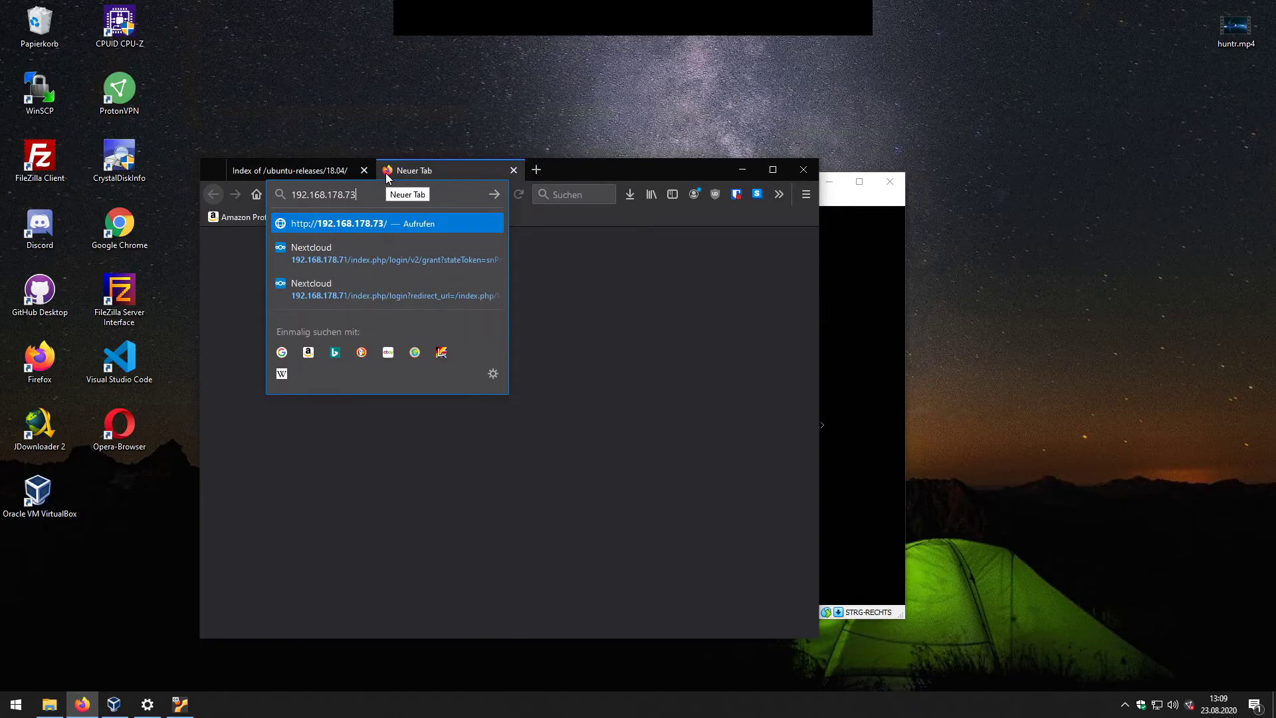
pyautogui.press('Return')
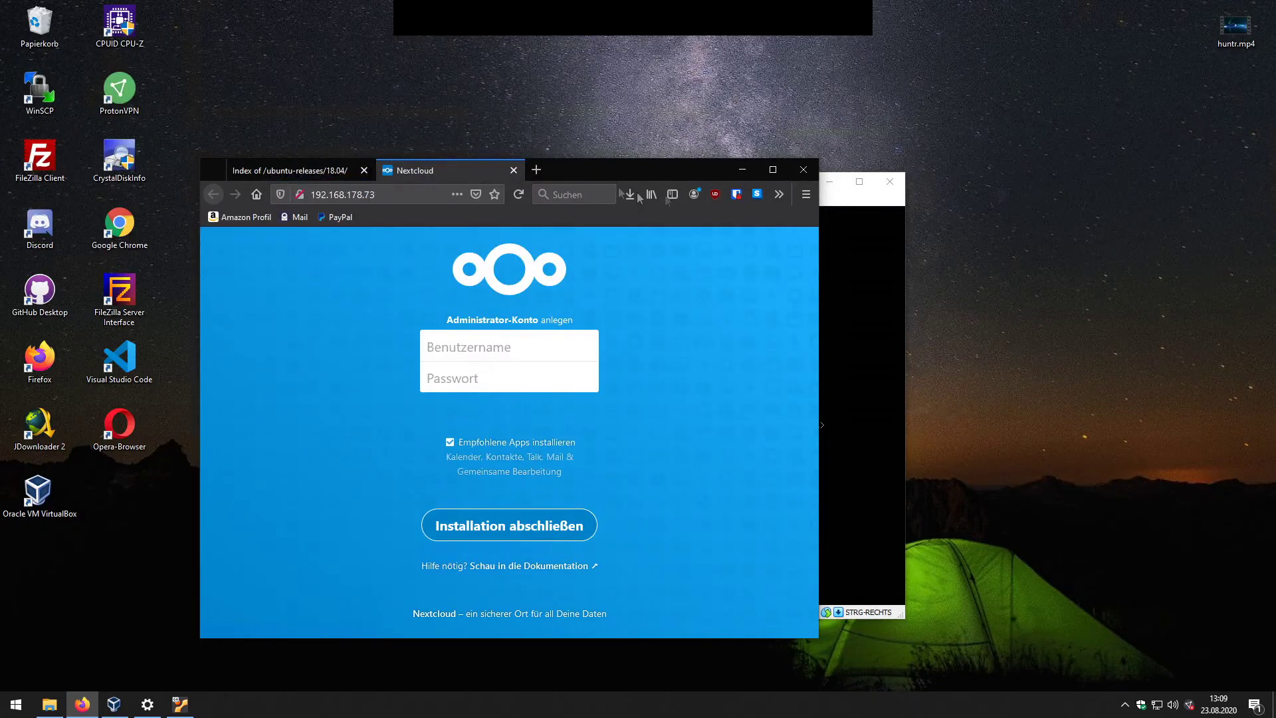
pyautogui.press('super+Up')
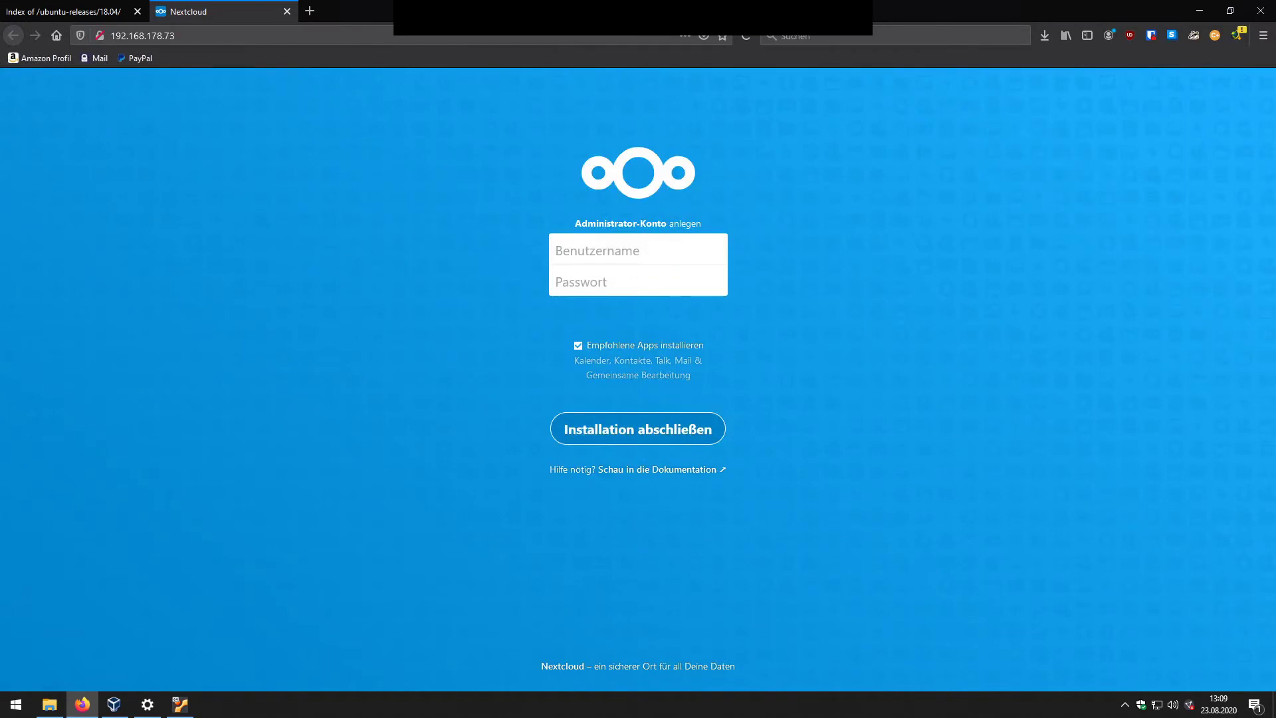
# Step: Create administrator account admin with a password without recommended apps, declining to save the login
pyautogui.click(578, 346)
pyautogui.write('admin')
pyautogui.press('Tab')
pyautogui.write('•••••••••')
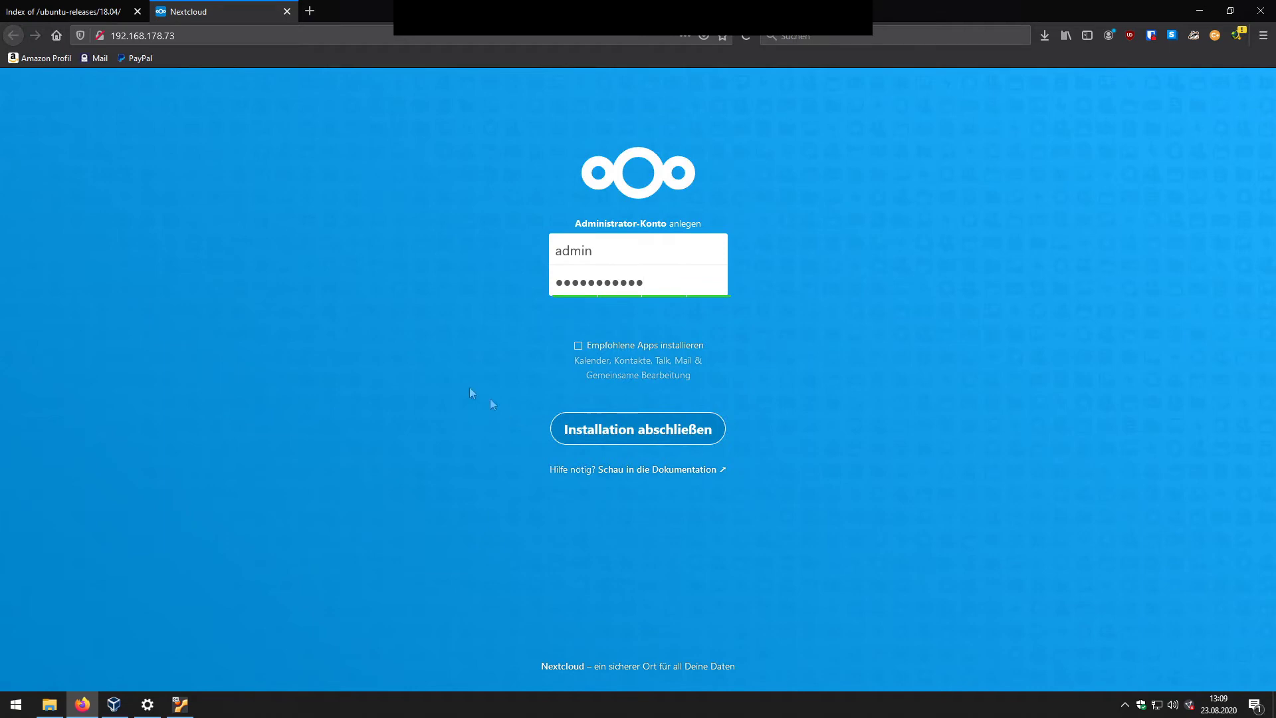
pyautogui.hotkey('shift', 'Tab')
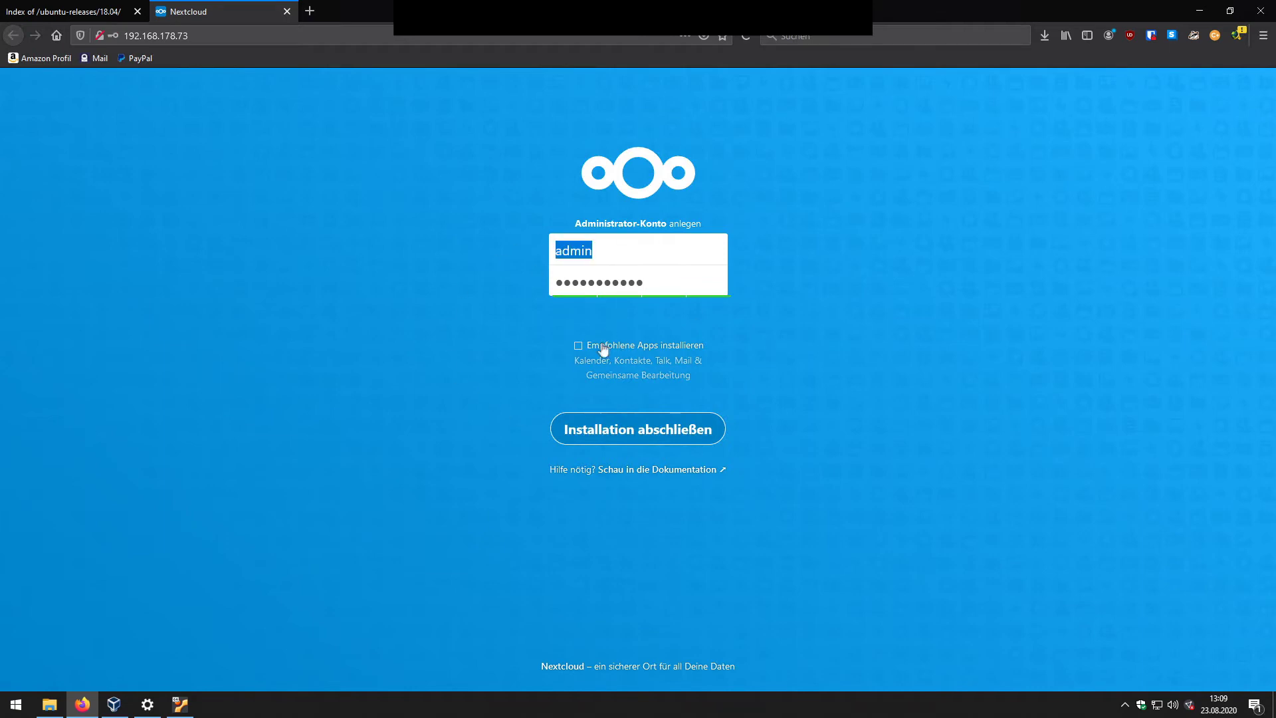
pyautogui.click(448, 305)
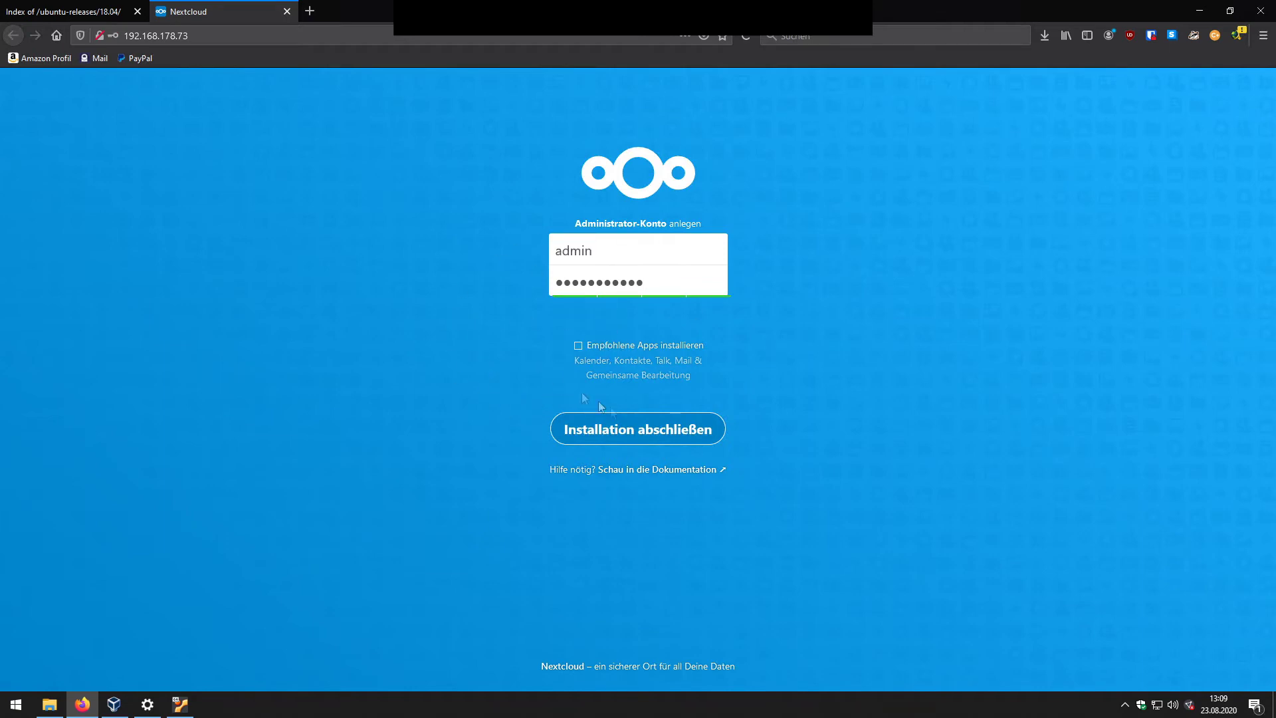
pyautogui.click(622, 432)
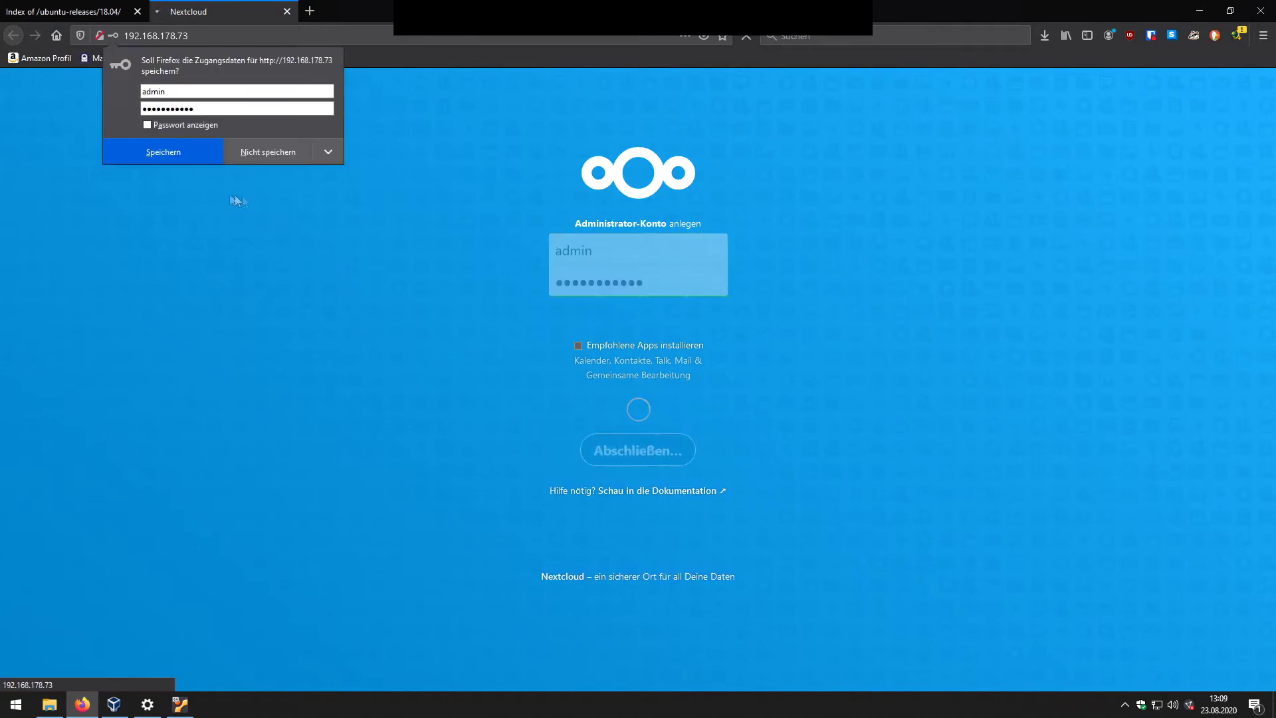
pyautogui.click(268, 152)
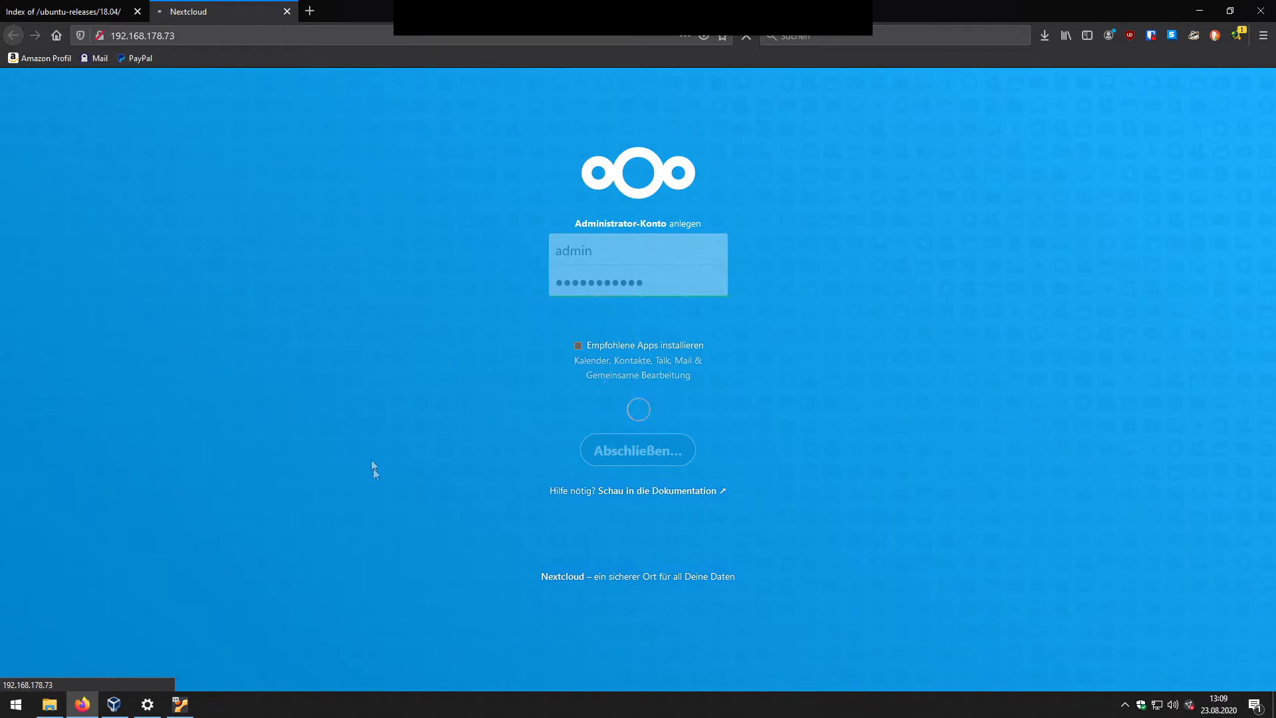
pyautogui.click(180, 704)
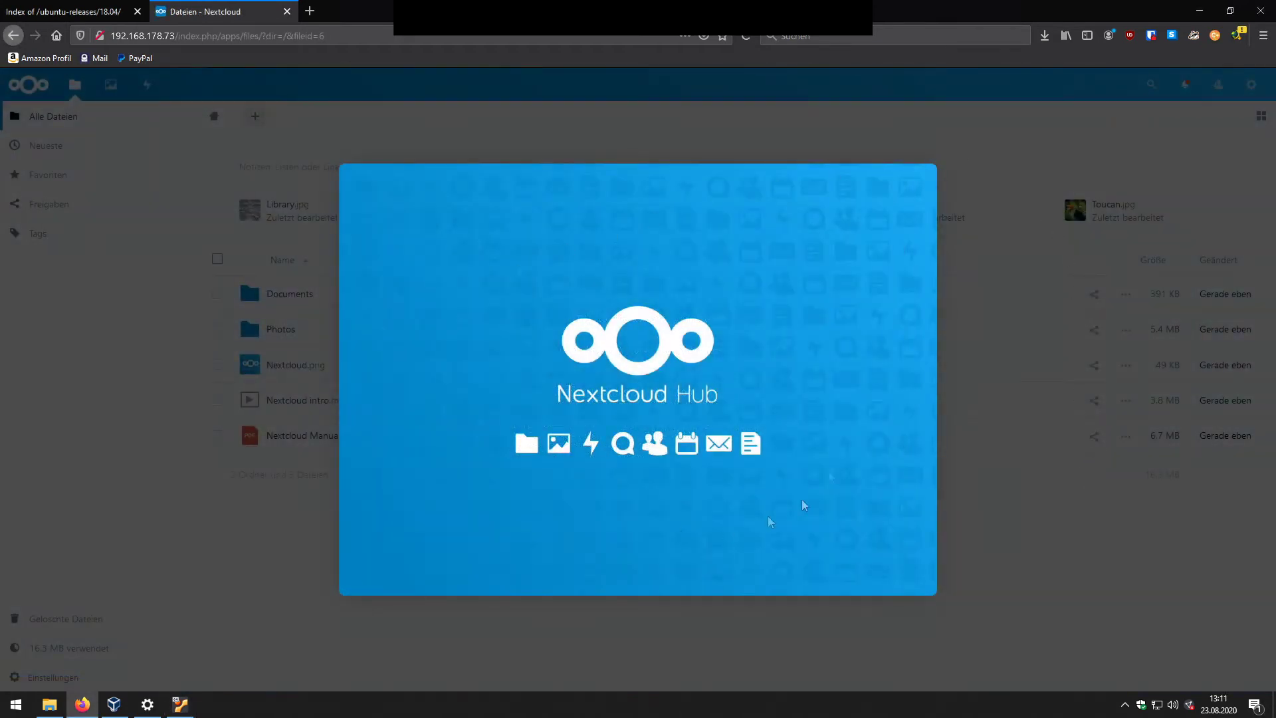
# Step: Close the welcome screen, bulk-delete all sample files and folders, and refresh All files
pyautogui.click(1256, 86)
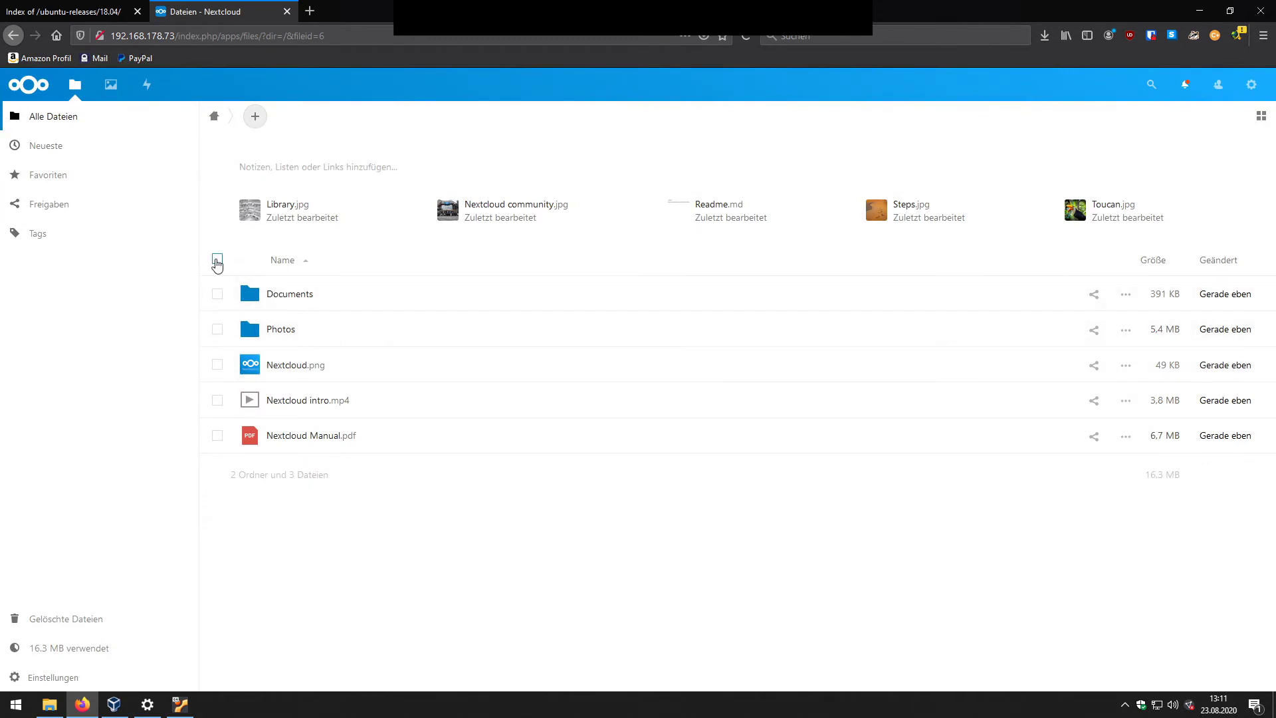
pyautogui.click(217, 260)
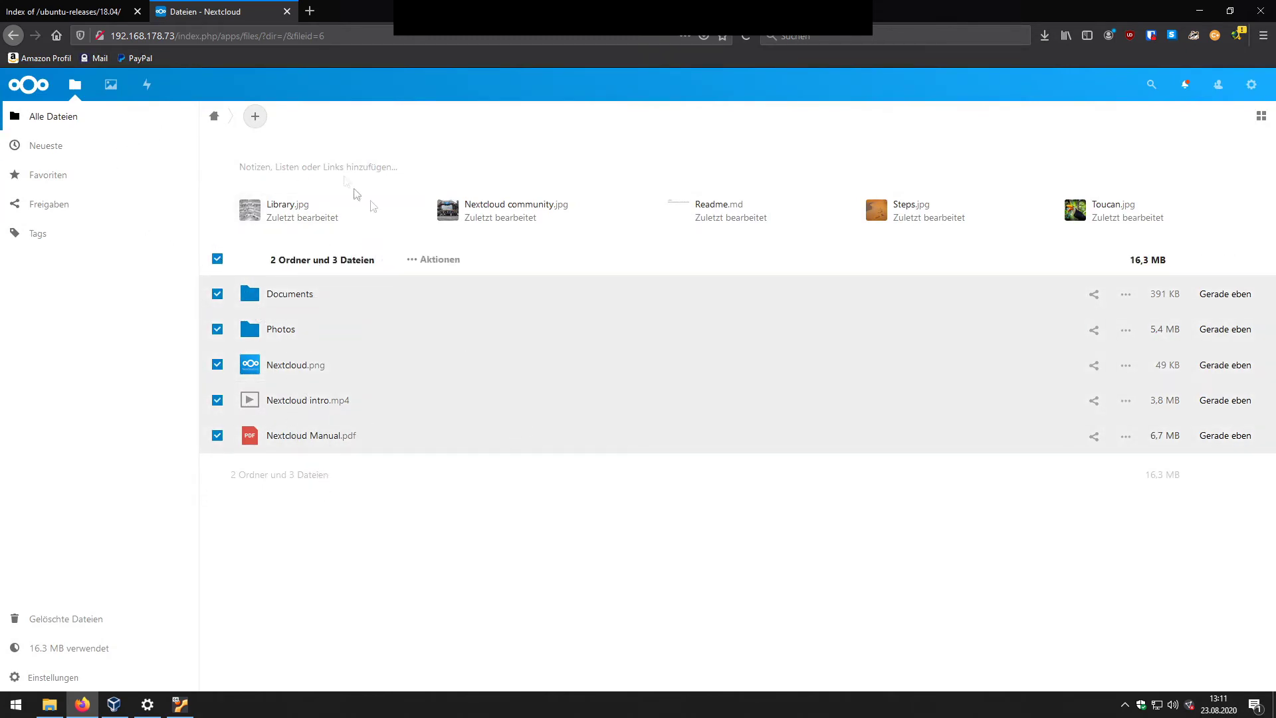
pyautogui.click(440, 259)
pyautogui.click(399, 373)
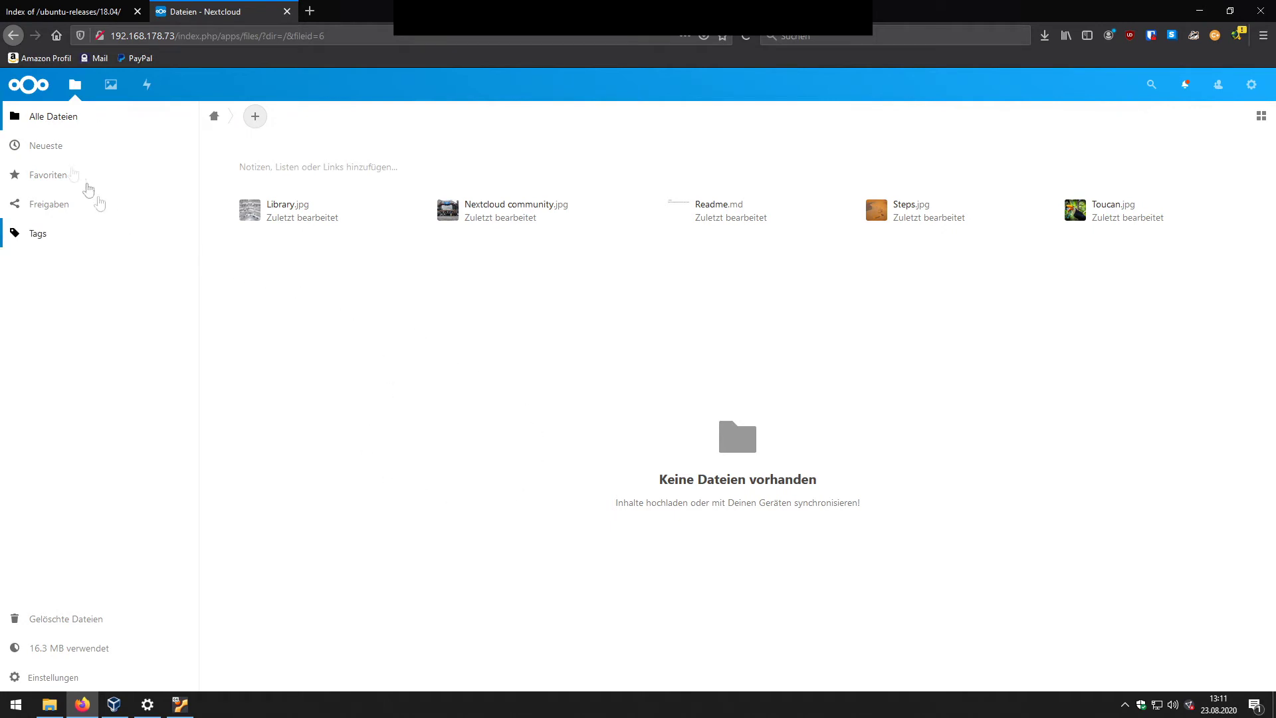
pyautogui.click(71, 125)
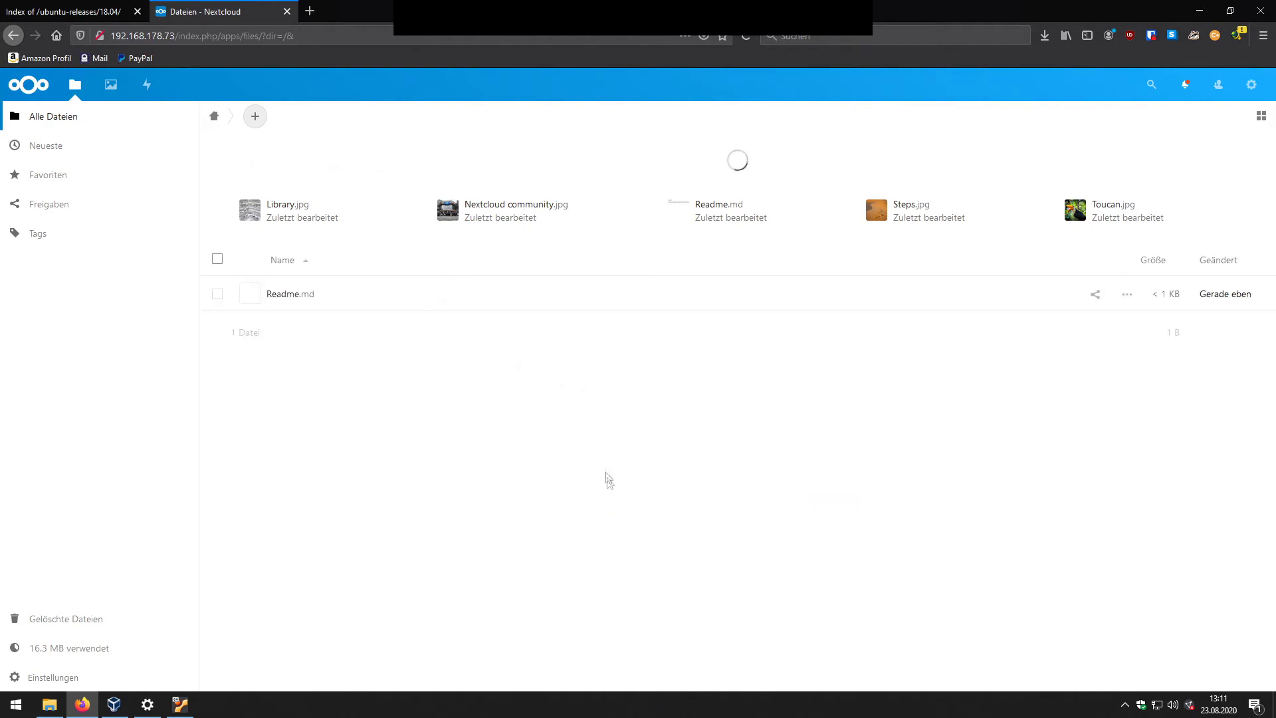
# Step: Download the Nextcloud-3.0.0-setup.exe Windows desktop client from nextcloud.com, then return to the VM console
pyautogui.click(309, 10)
pyautogui.write('nextcloud.com')
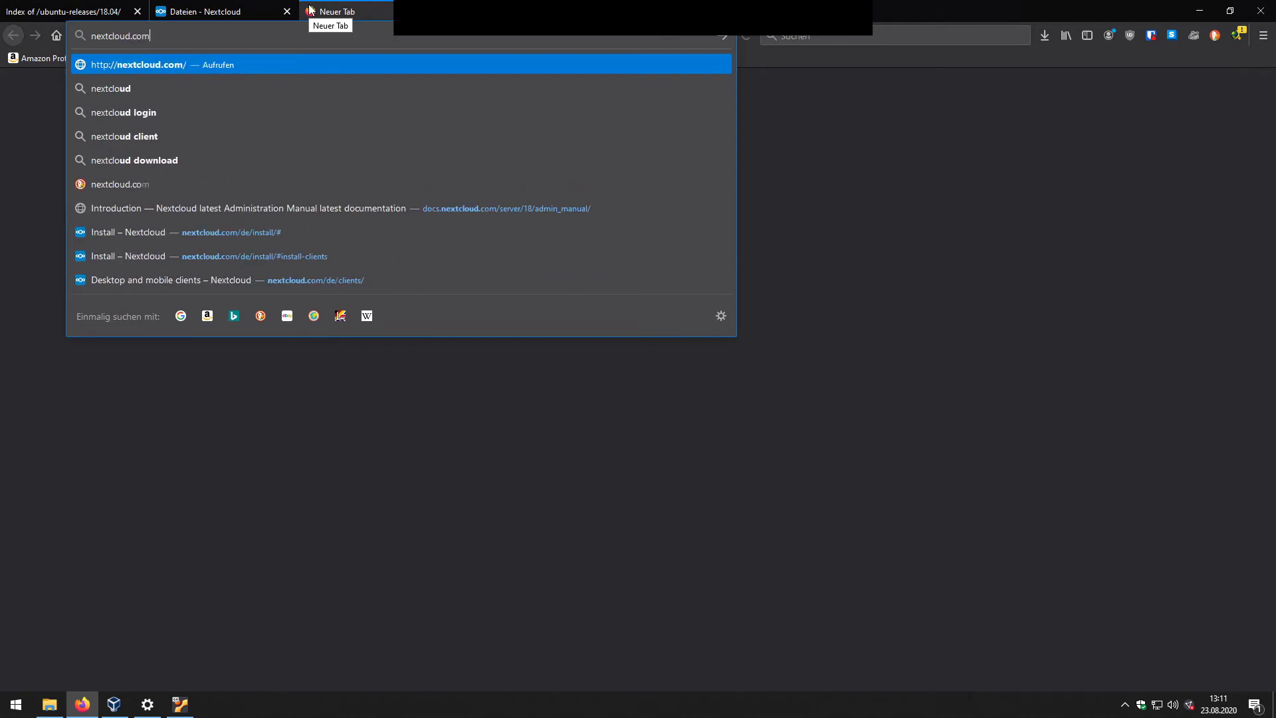
pyautogui.press('Return')
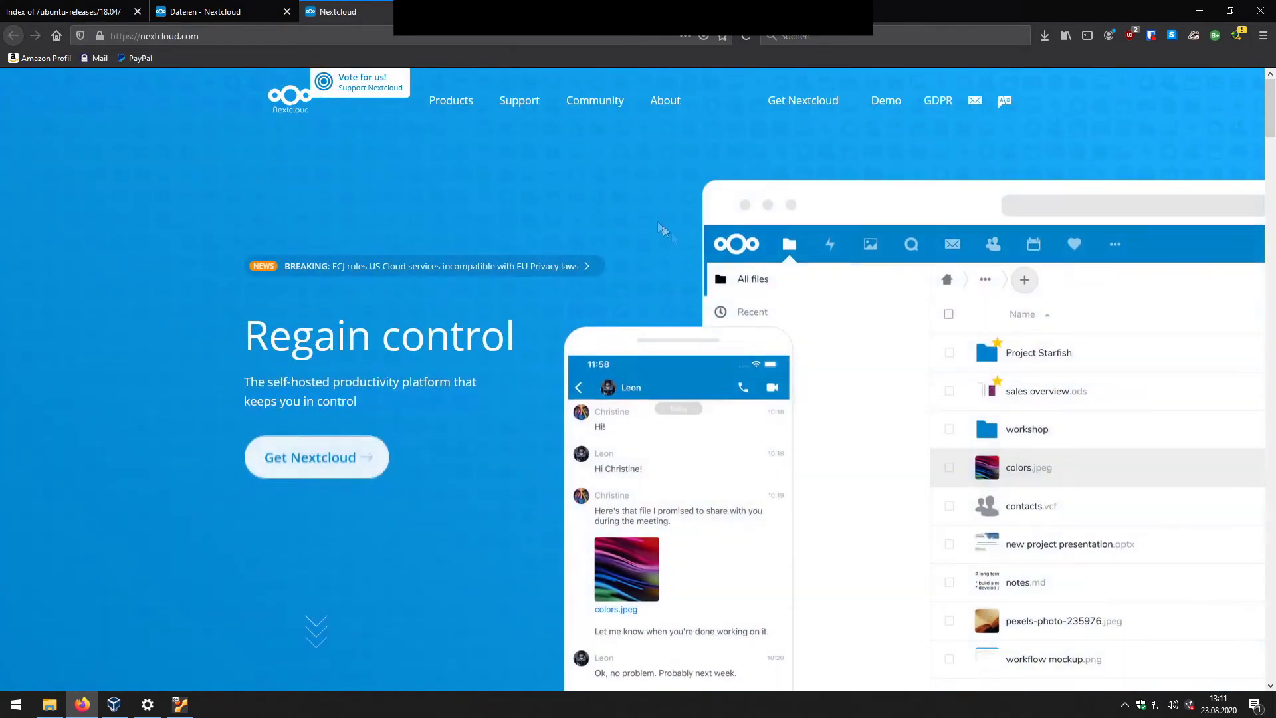
pyautogui.click(341, 461)
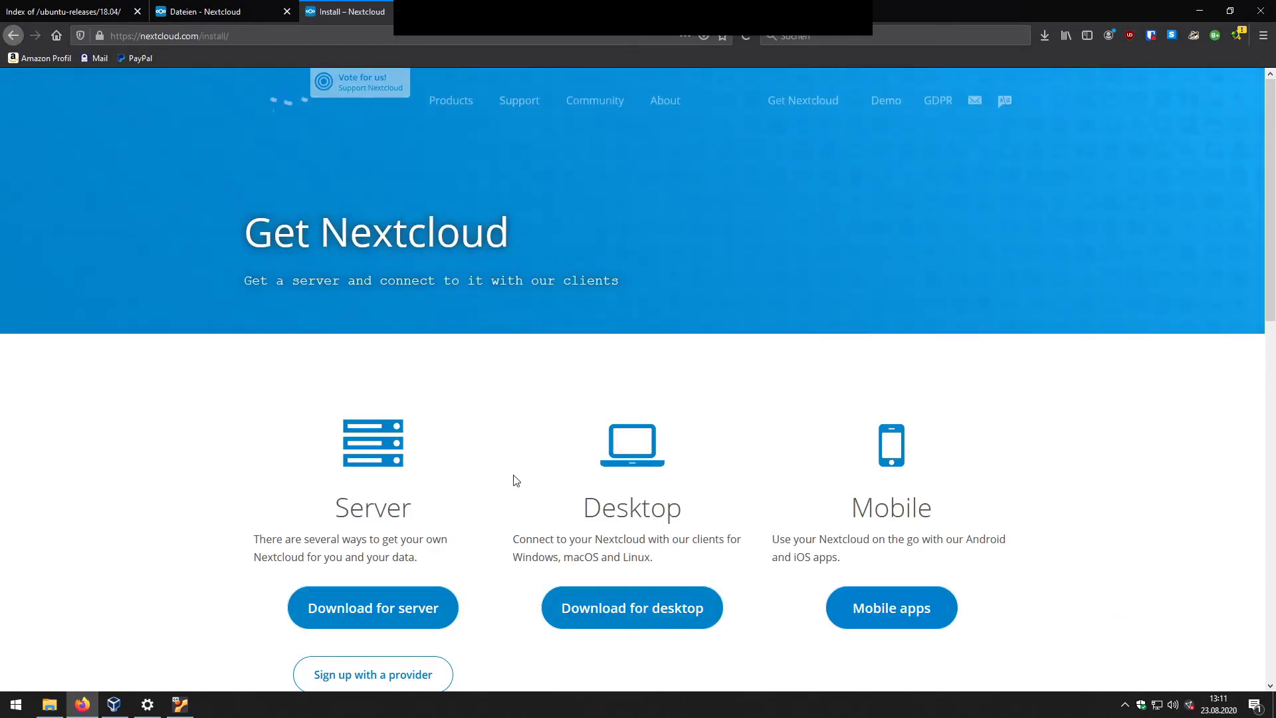
pyautogui.click(650, 476)
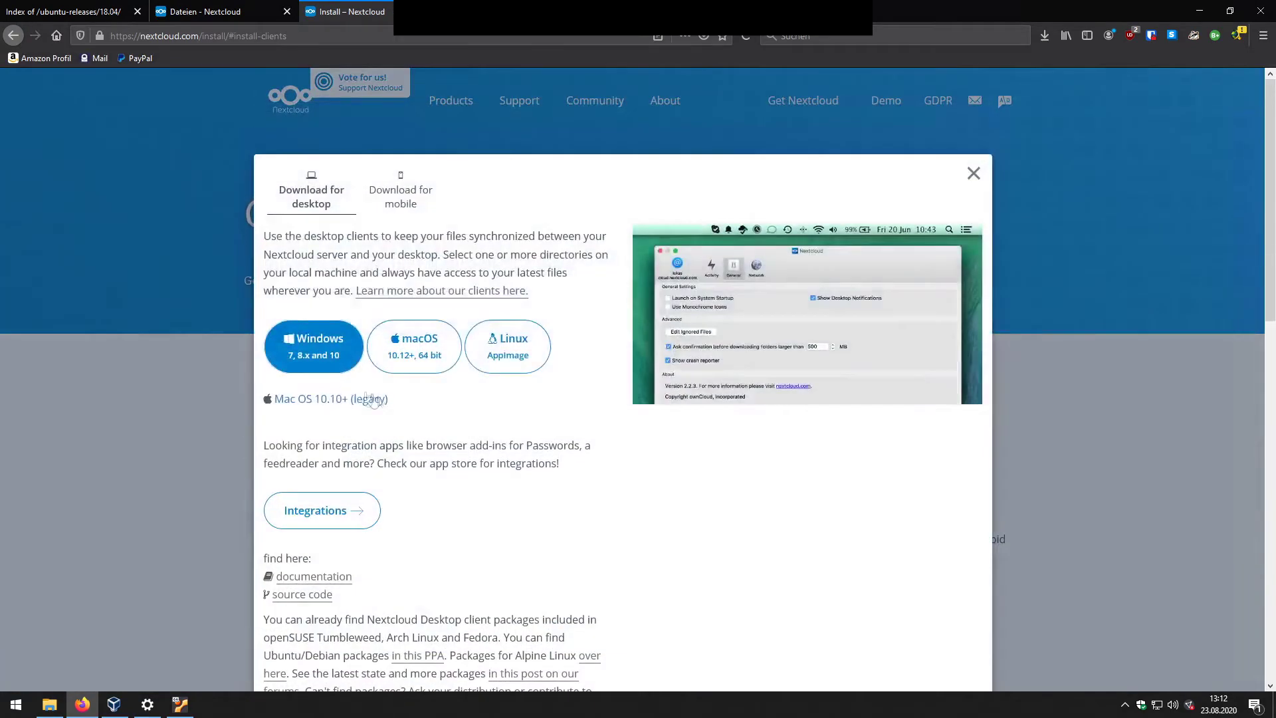
pyautogui.click(314, 344)
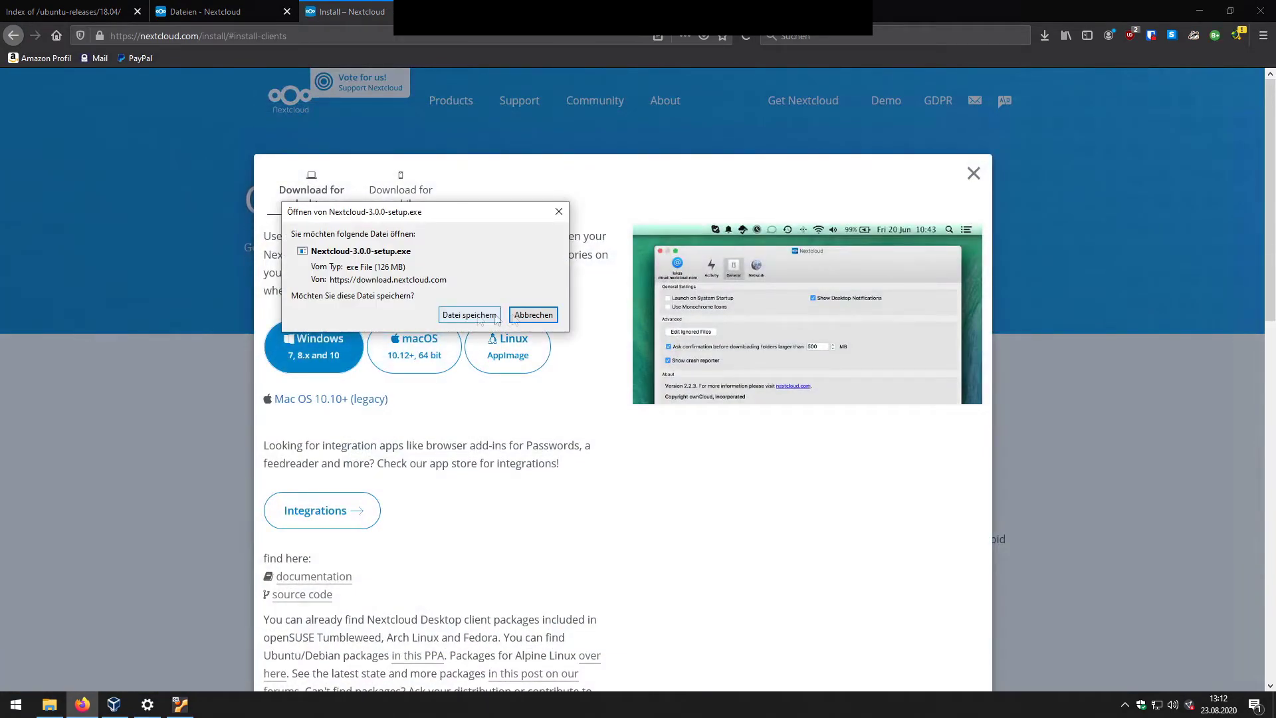
pyautogui.click(472, 315)
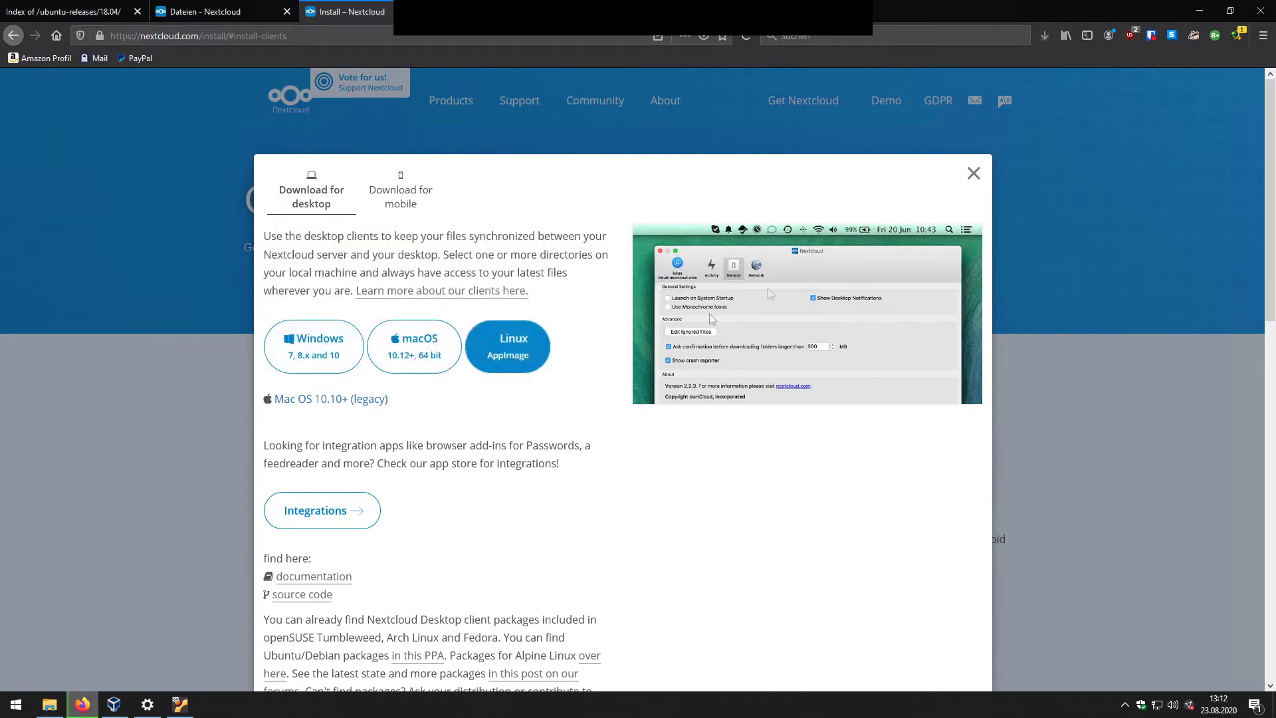
pyautogui.click(1045, 35)
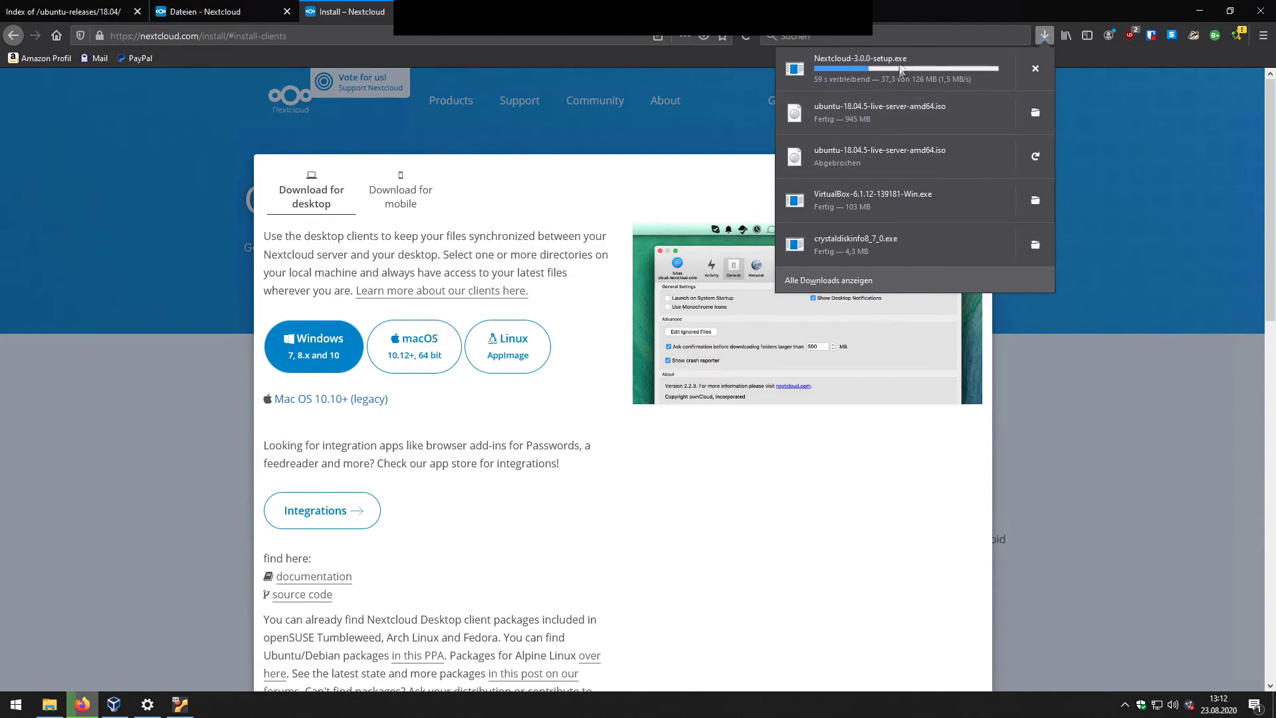
pyautogui.click(181, 705)
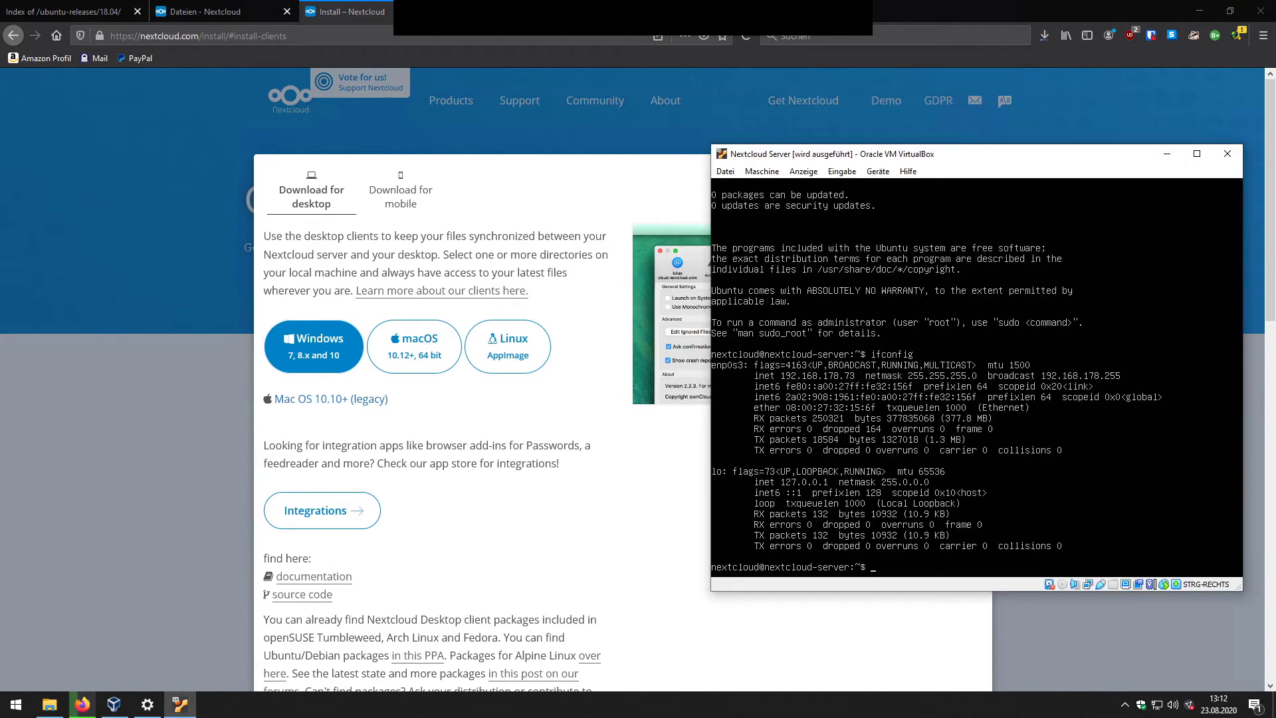
# Step: Run sudo nextcloud.enable-https self-signed in the VM terminal
pyautogui.moveTo(919, 159); pyautogui.dragTo(819, 122)
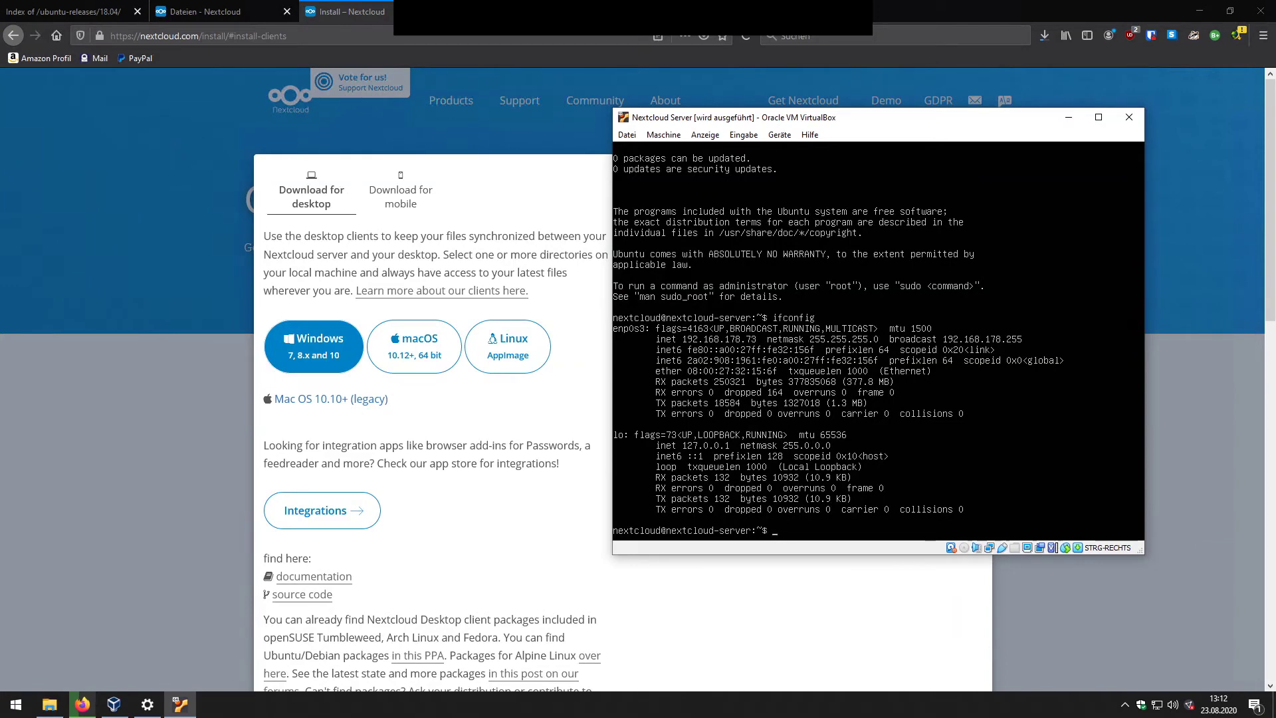
pyautogui.write('s')
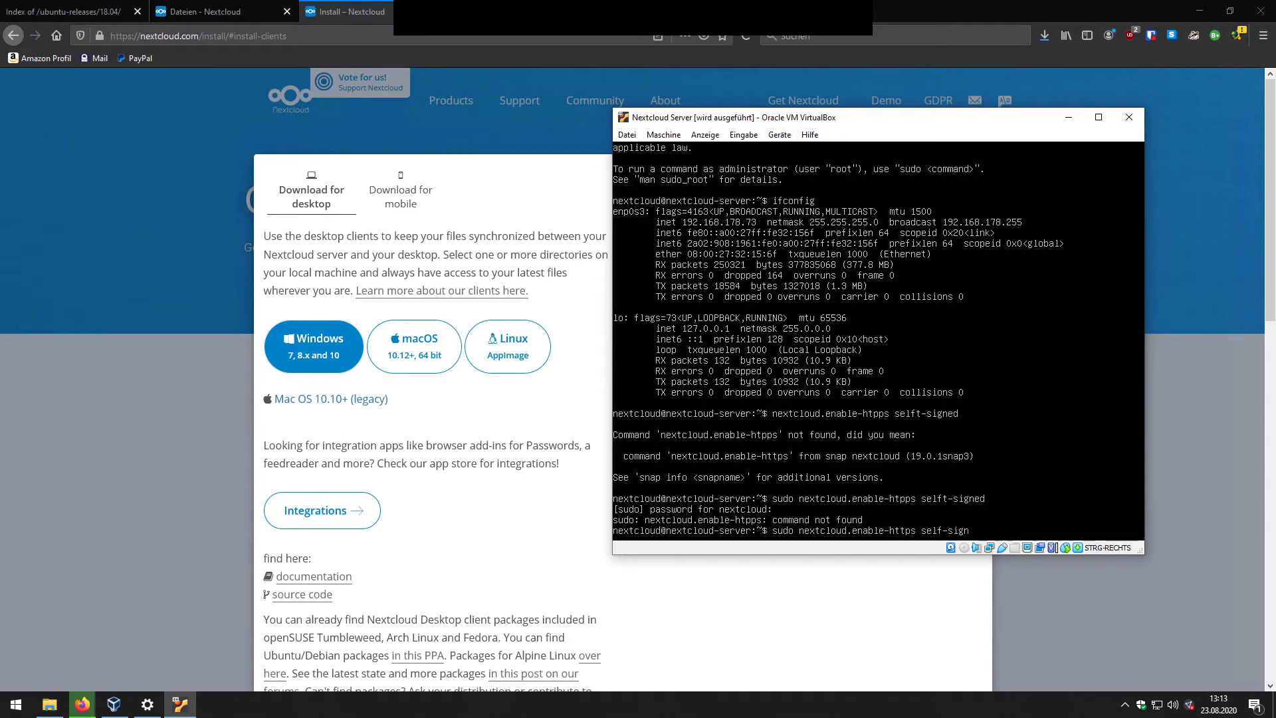
pyautogui.press('Return')
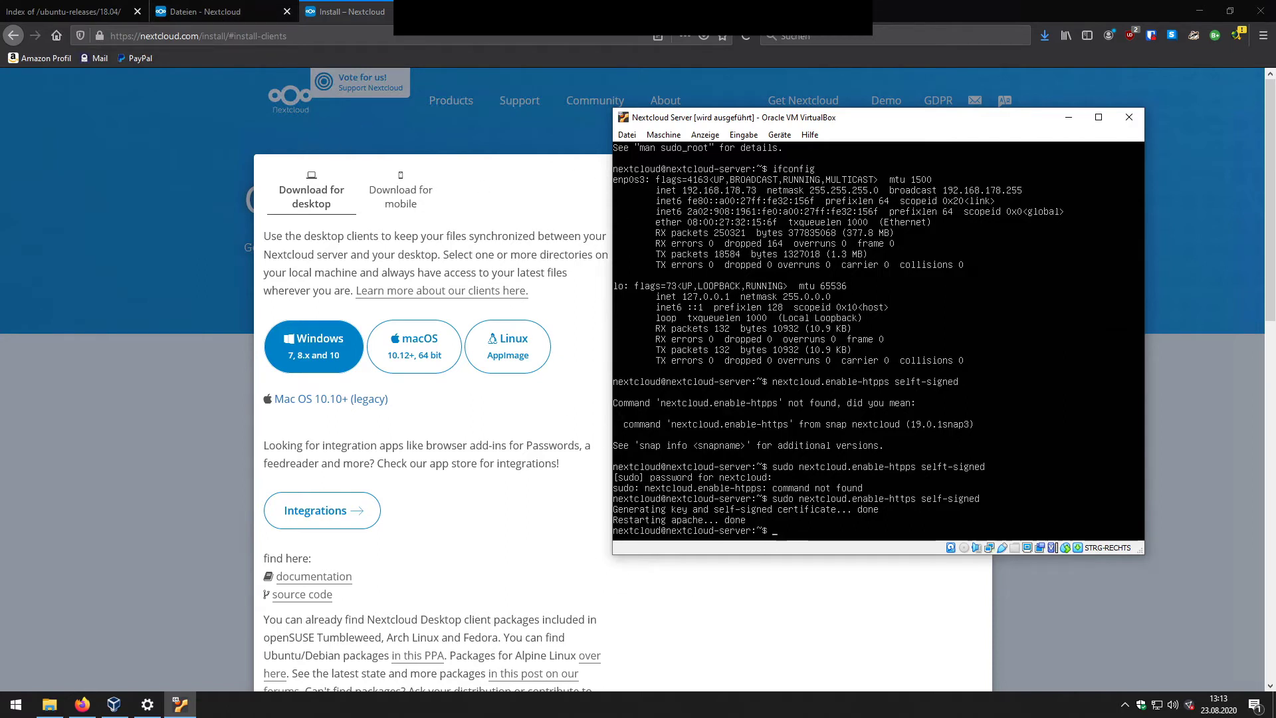
# Step: Switch back to Firefox's Nextcloud Files tab and select its address
pyautogui.hotkey('alt', 'Tab')
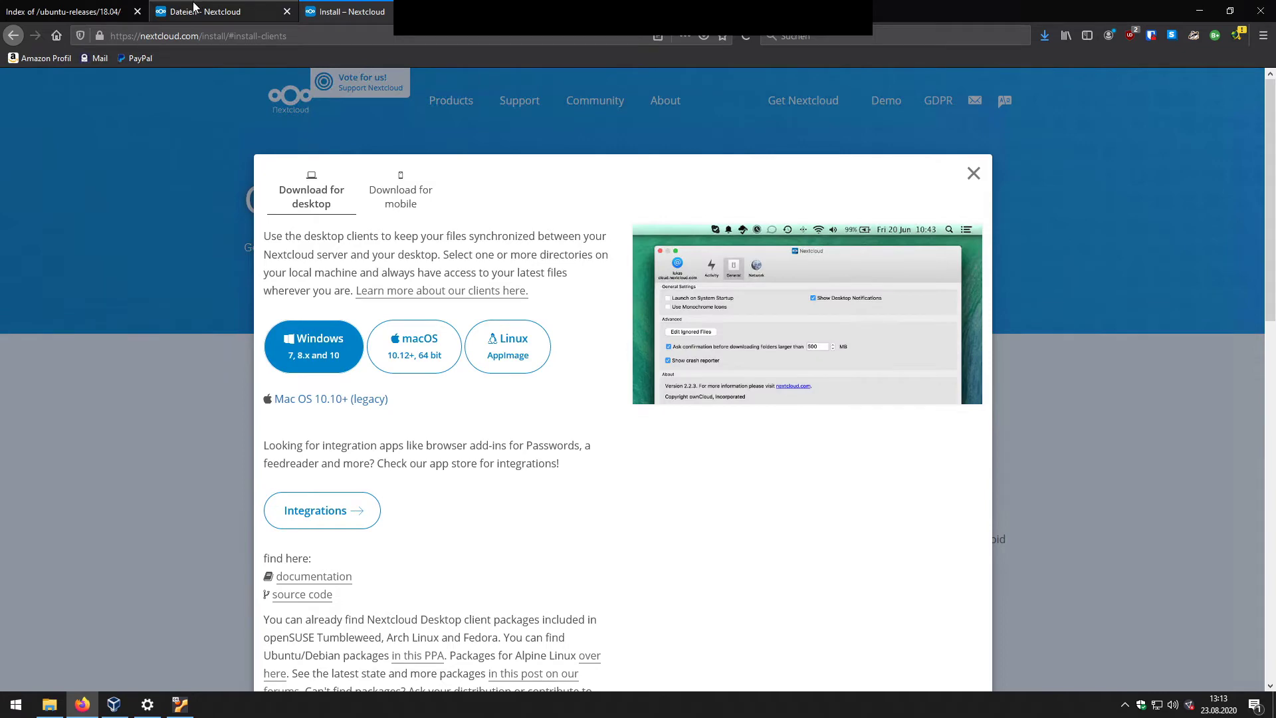
pyautogui.click(198, 11)
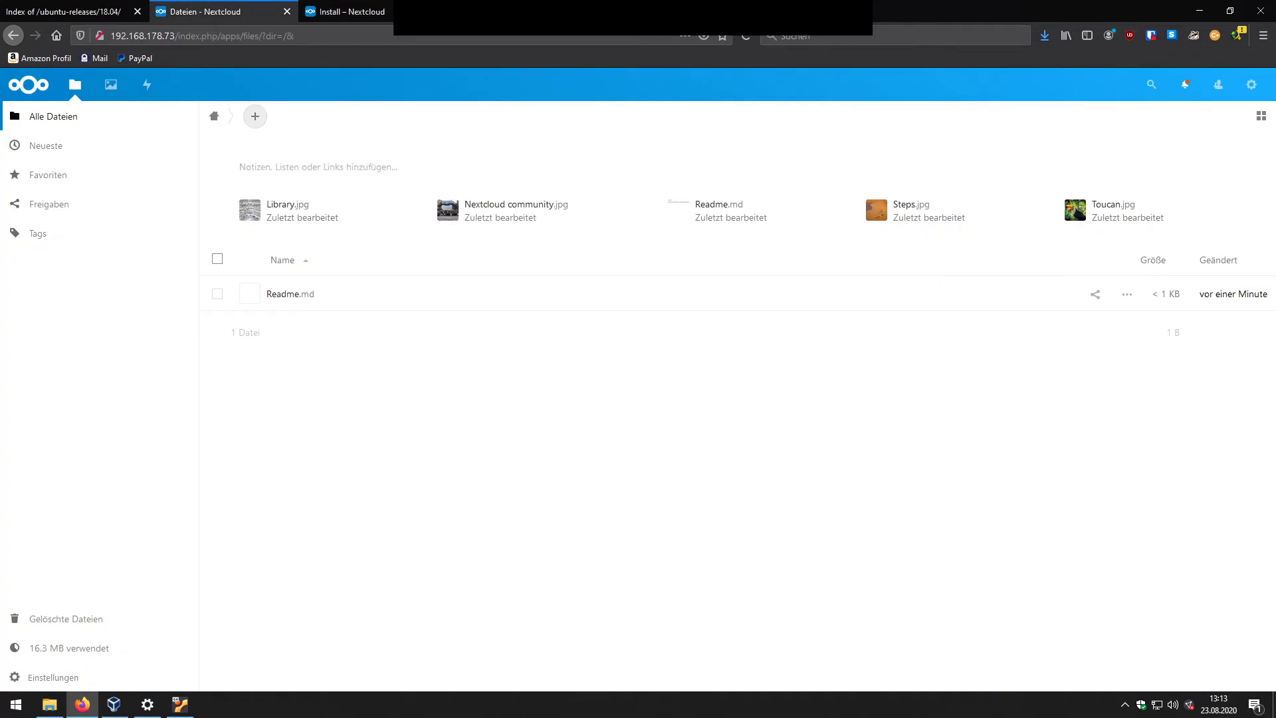
pyautogui.click(126, 35)
pyautogui.click(126, 35)
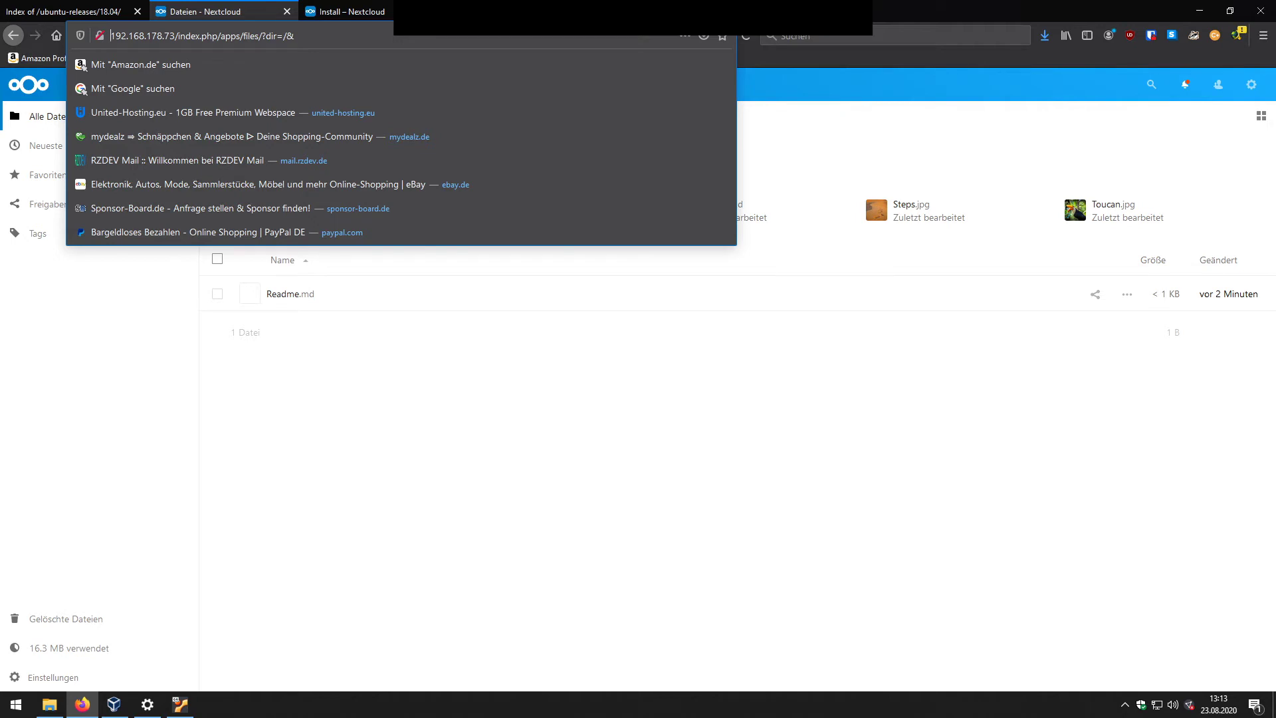
pyautogui.write('https://')
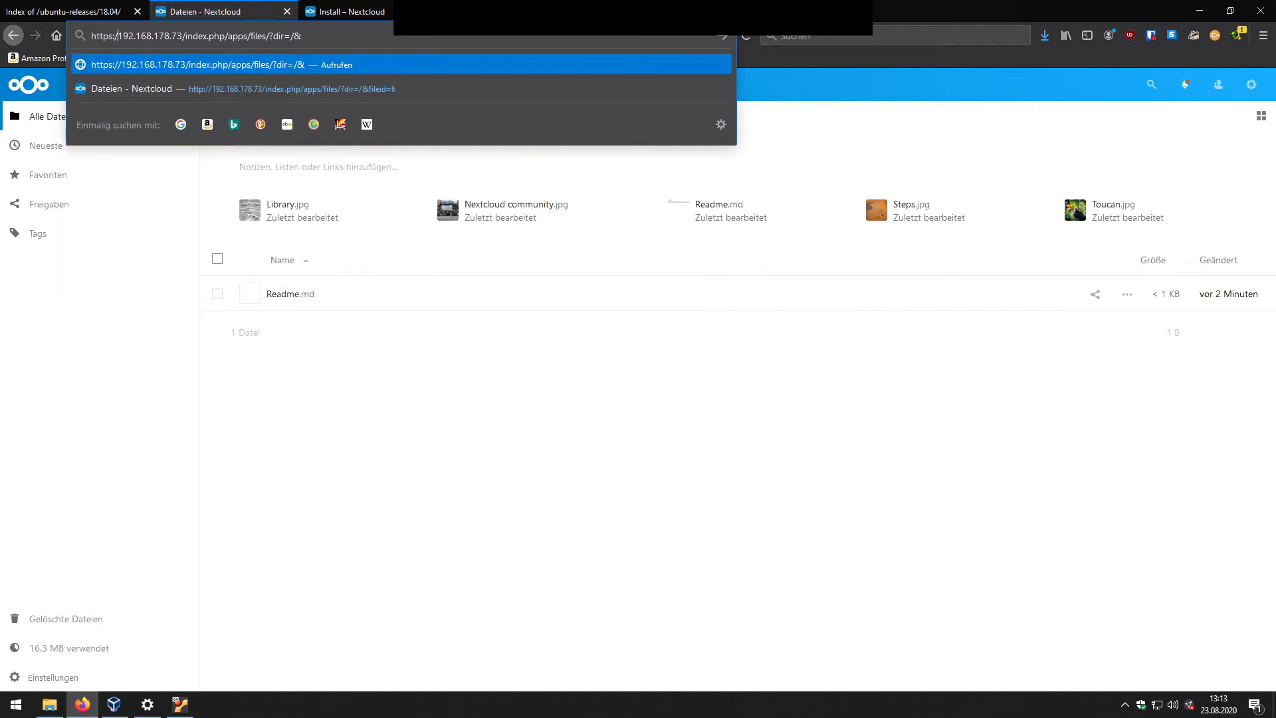
pyautogui.press('Return')
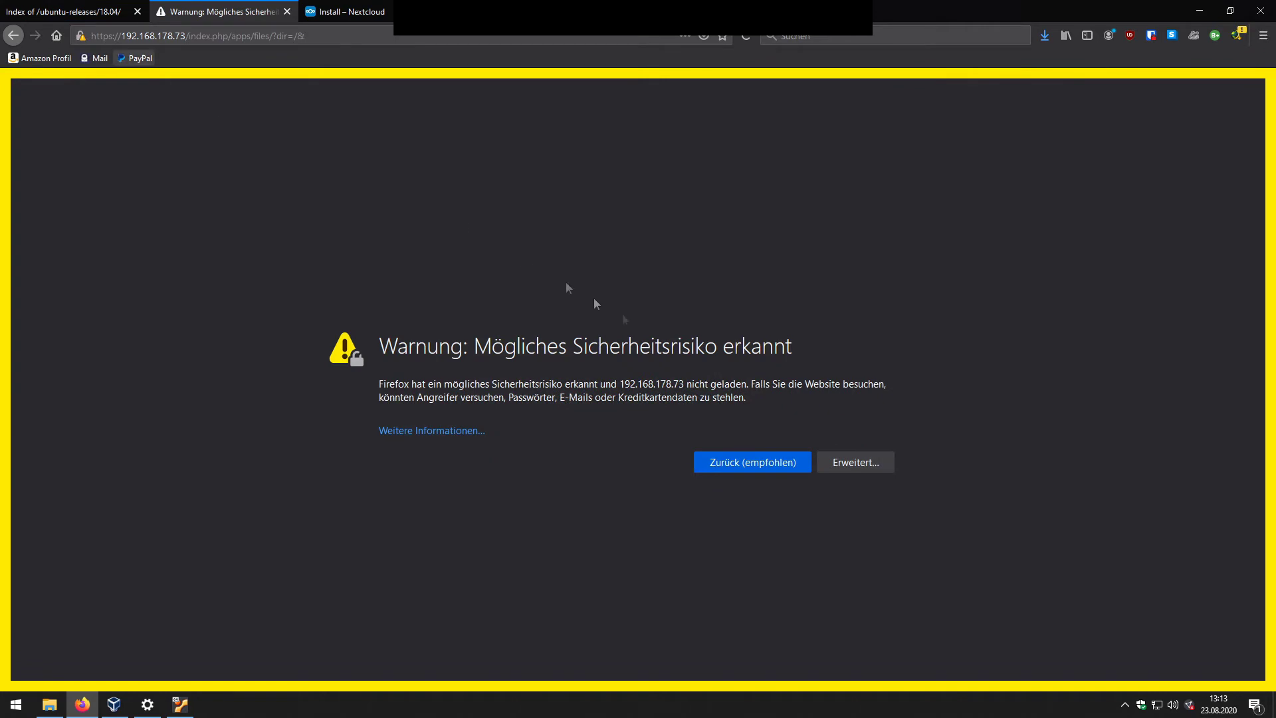
pyautogui.click(873, 467)
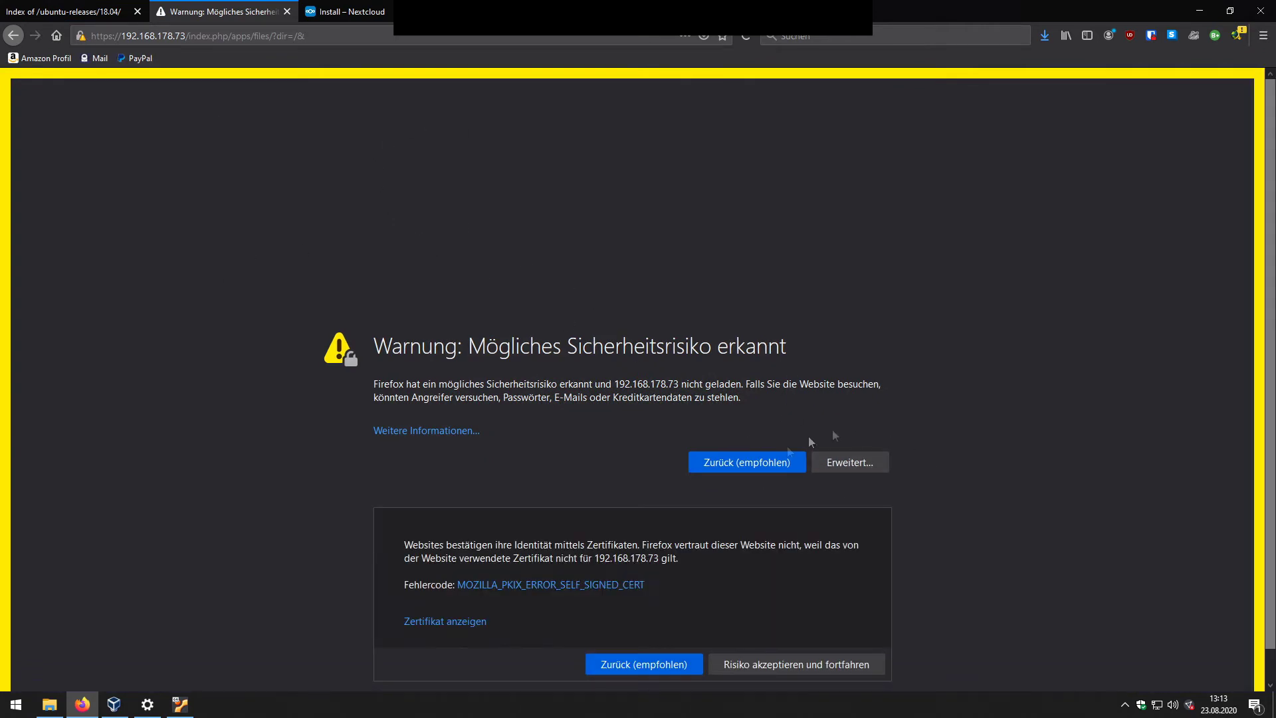
pyautogui.click(793, 666)
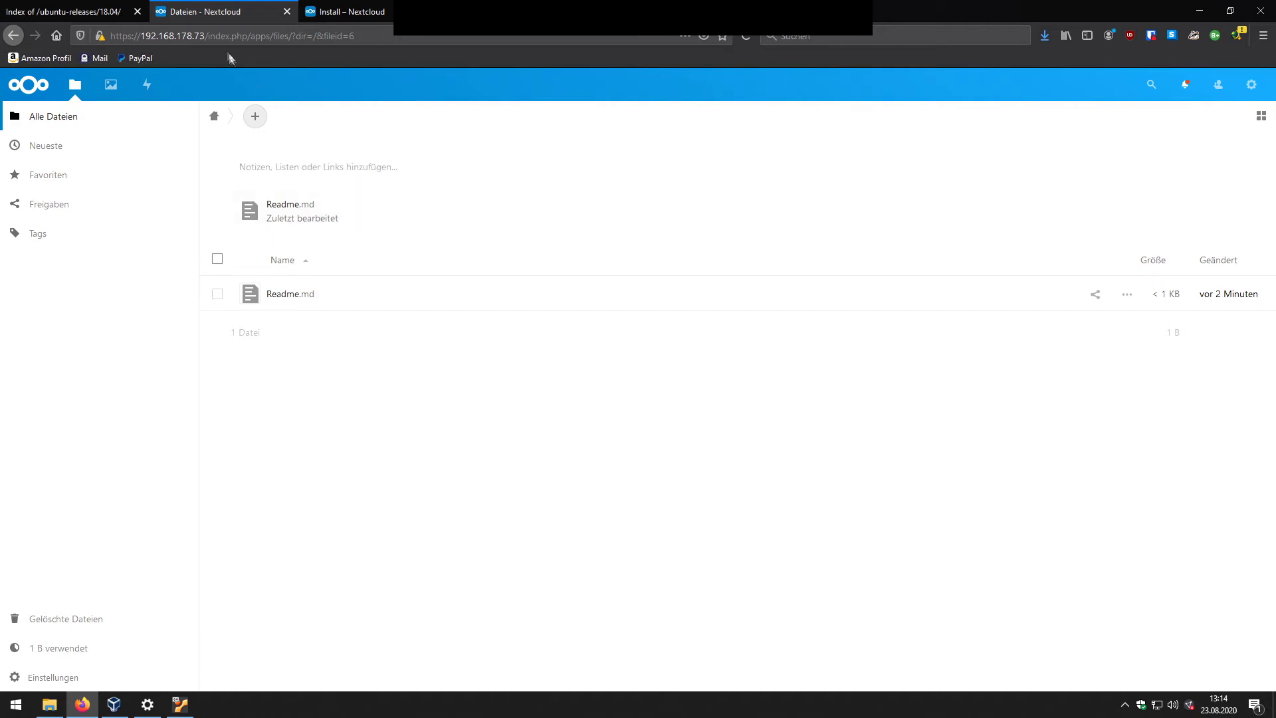
# Step: Leave the address unchanged and run Nextcloud-3.0.0-setup.exe from Firefox's downloads list
pyautogui.click(166, 35)
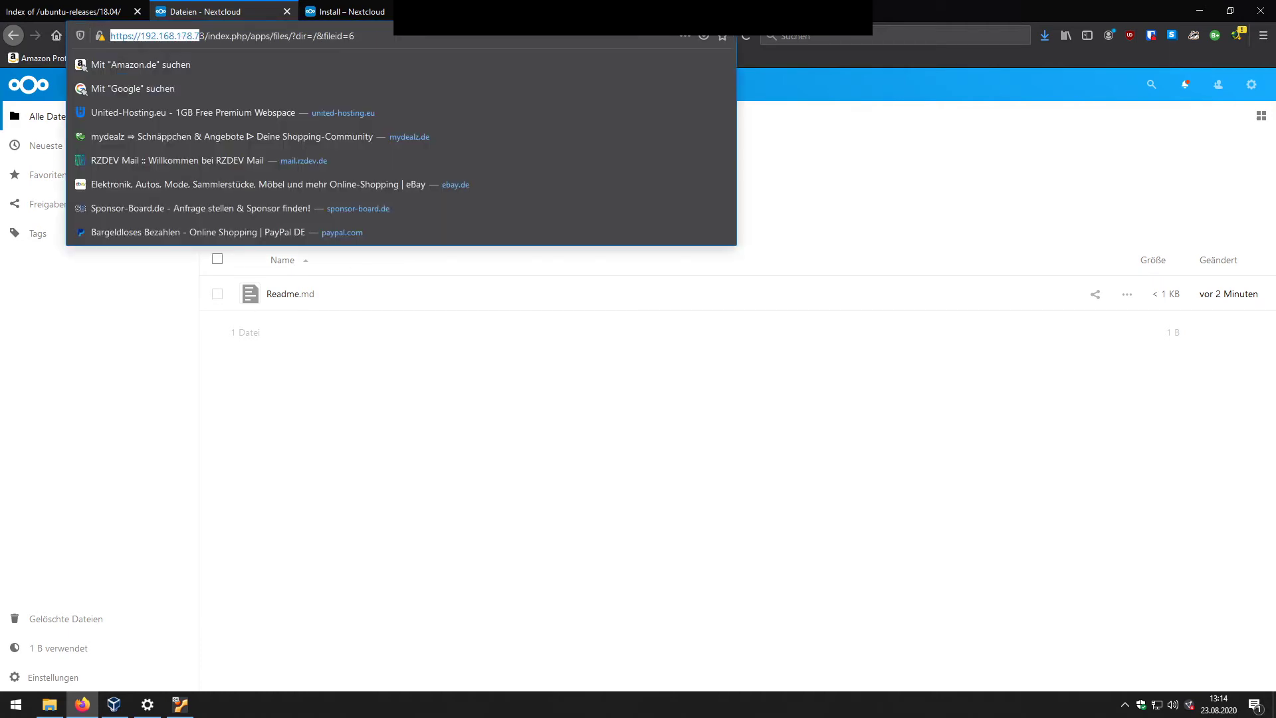
pyautogui.moveTo(174, 35); pyautogui.dragTo(139, 35)
pyautogui.click(139, 35)
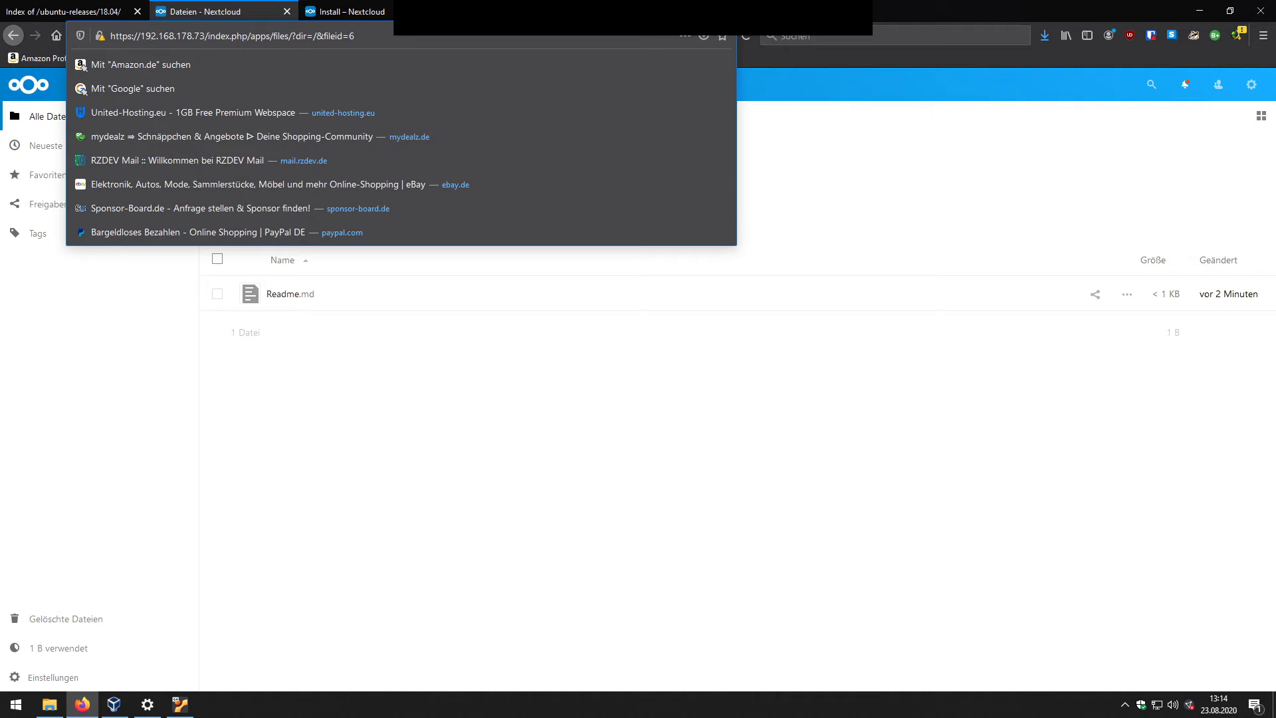
pyautogui.click(293, 398)
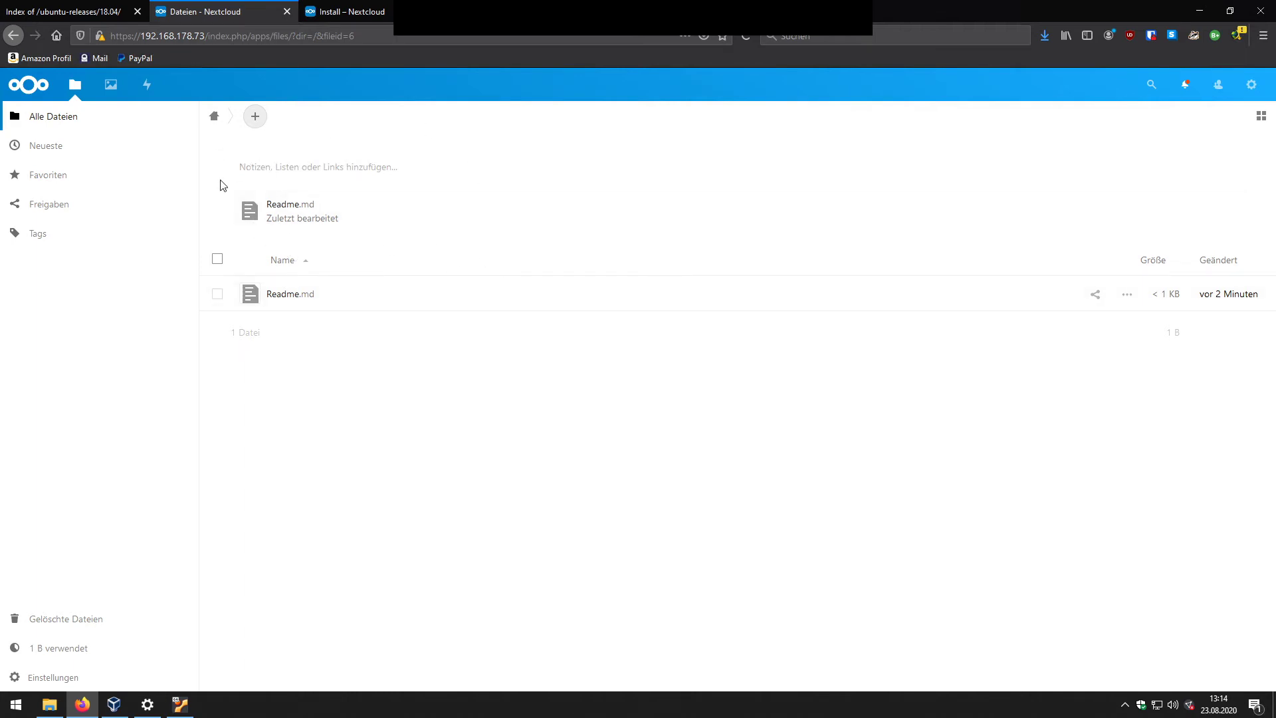
pyautogui.click(1045, 35)
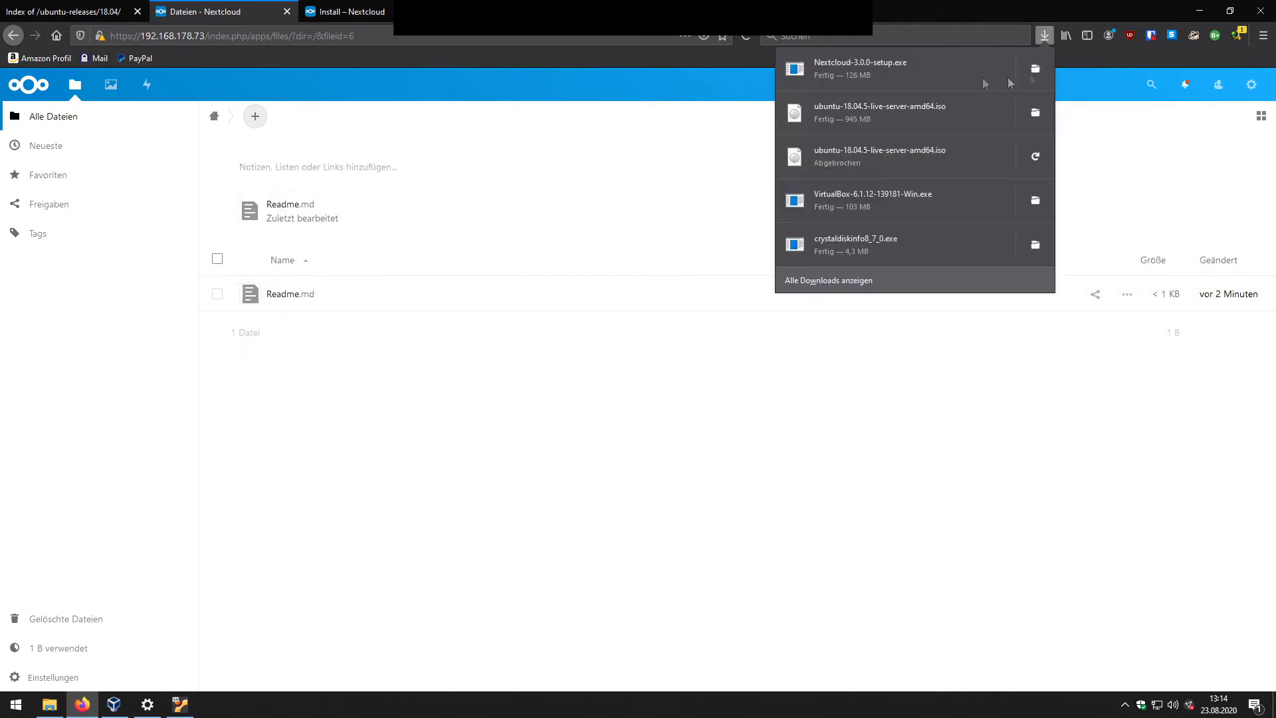
pyautogui.click(872, 76)
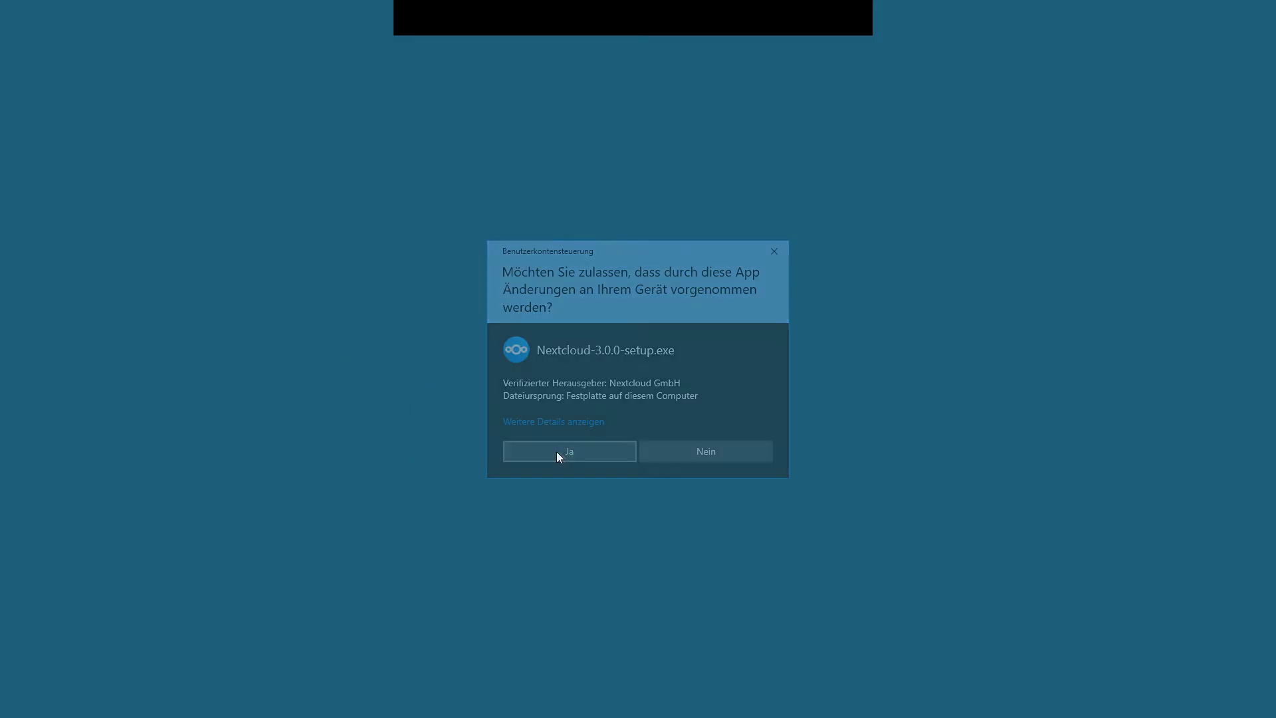
# Step: Allow the setup to run and continue with the default components
pyautogui.click(559, 452)
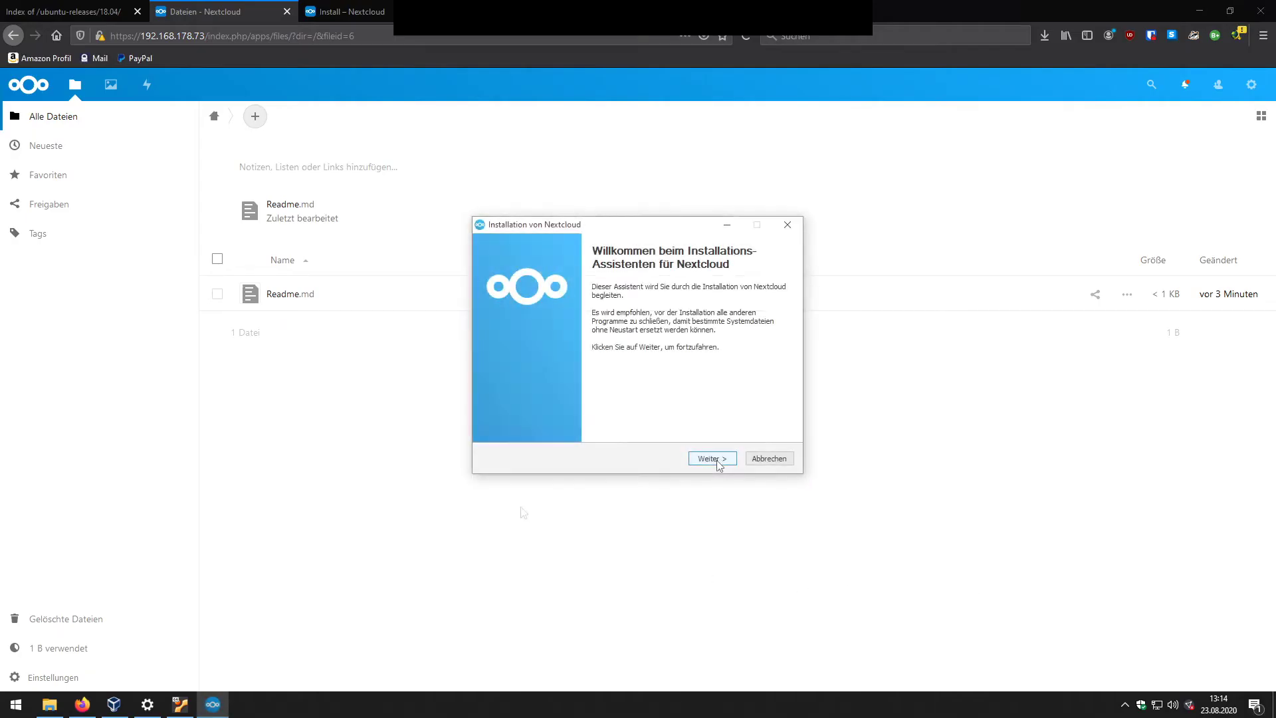
pyautogui.click(715, 460)
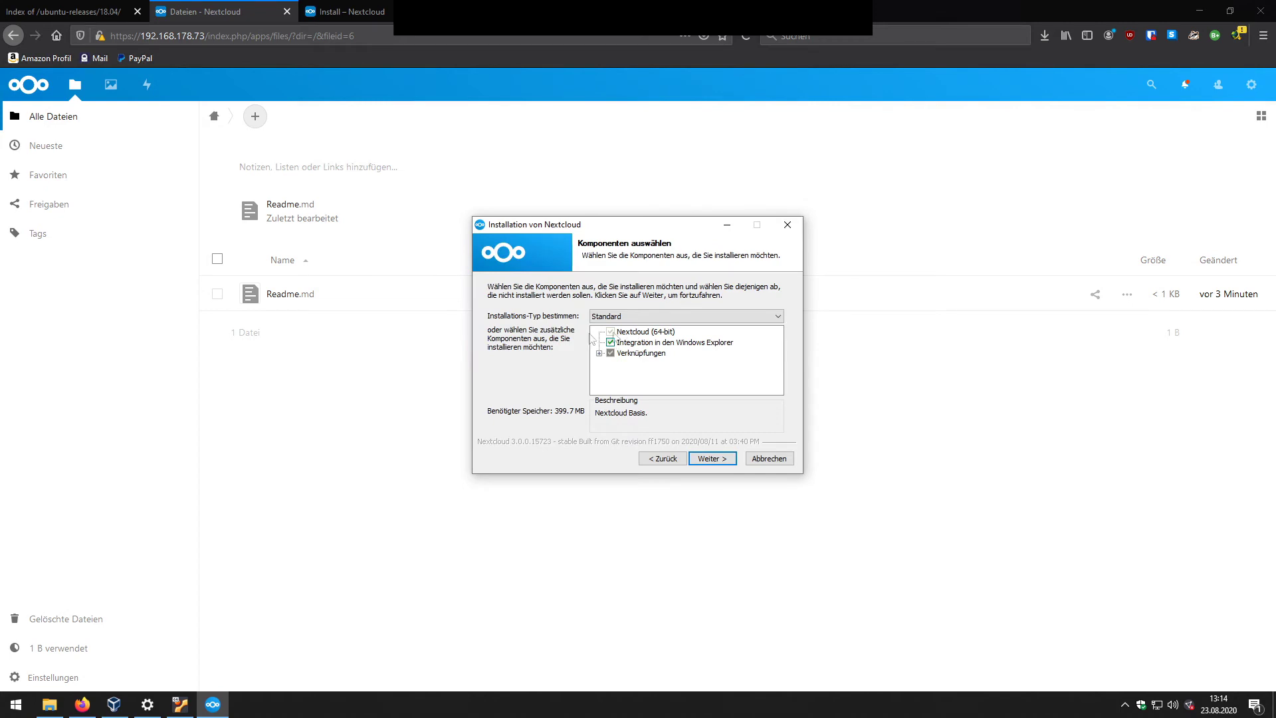
pyautogui.click(713, 459)
# Step: Set the install folder to a newly created D:\Nextcloud
pyautogui.click(741, 380)
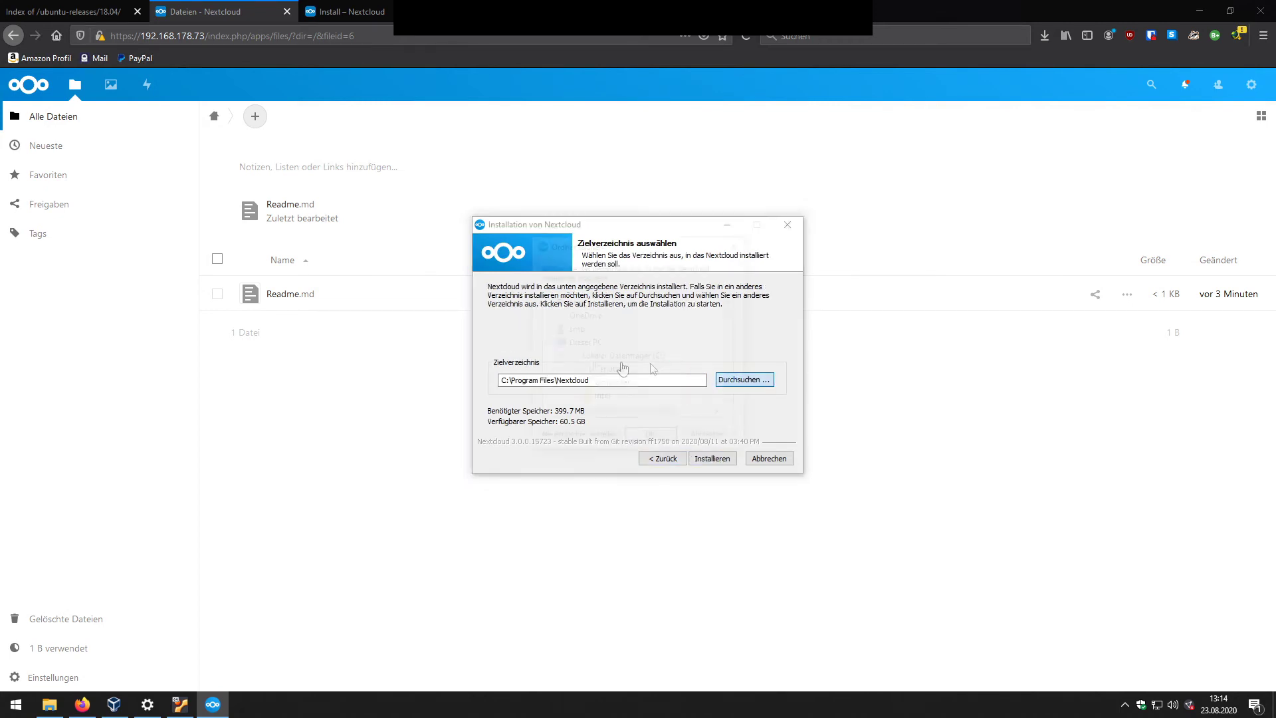
pyautogui.scroll(-5, 570, 336)
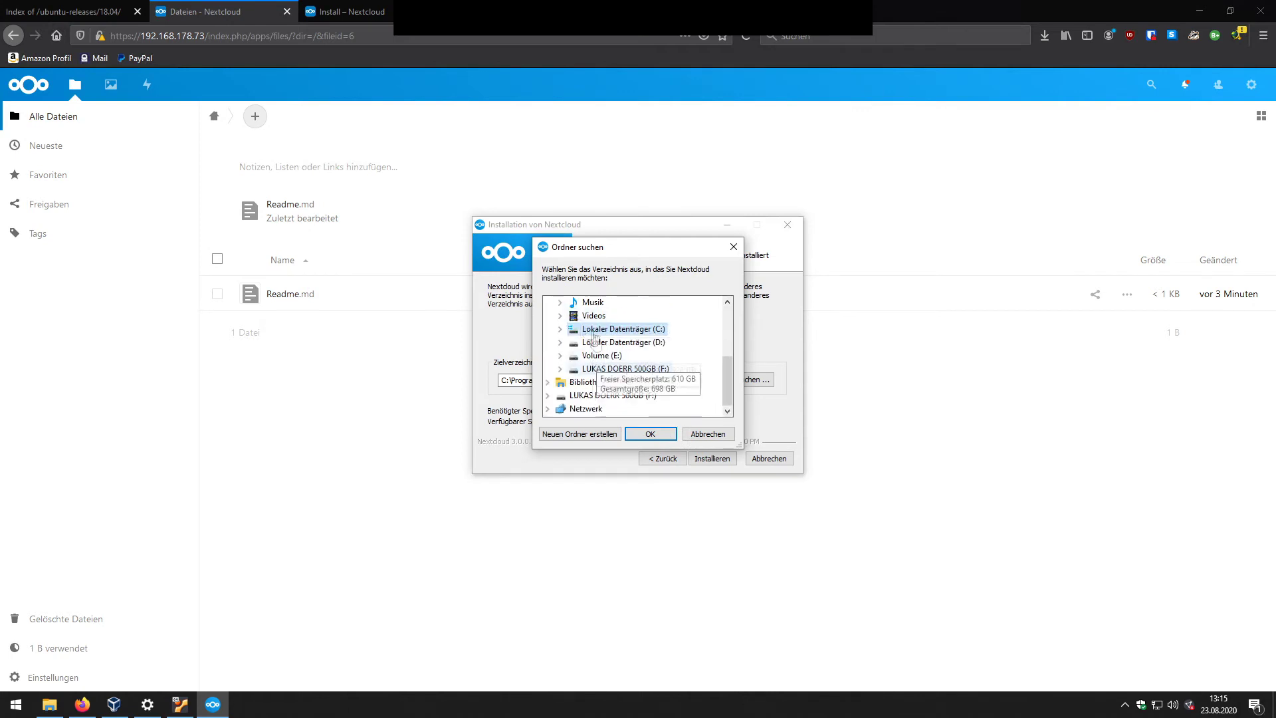
pyautogui.scroll(2, 589, 359)
pyautogui.scroll(-2, 574, 371)
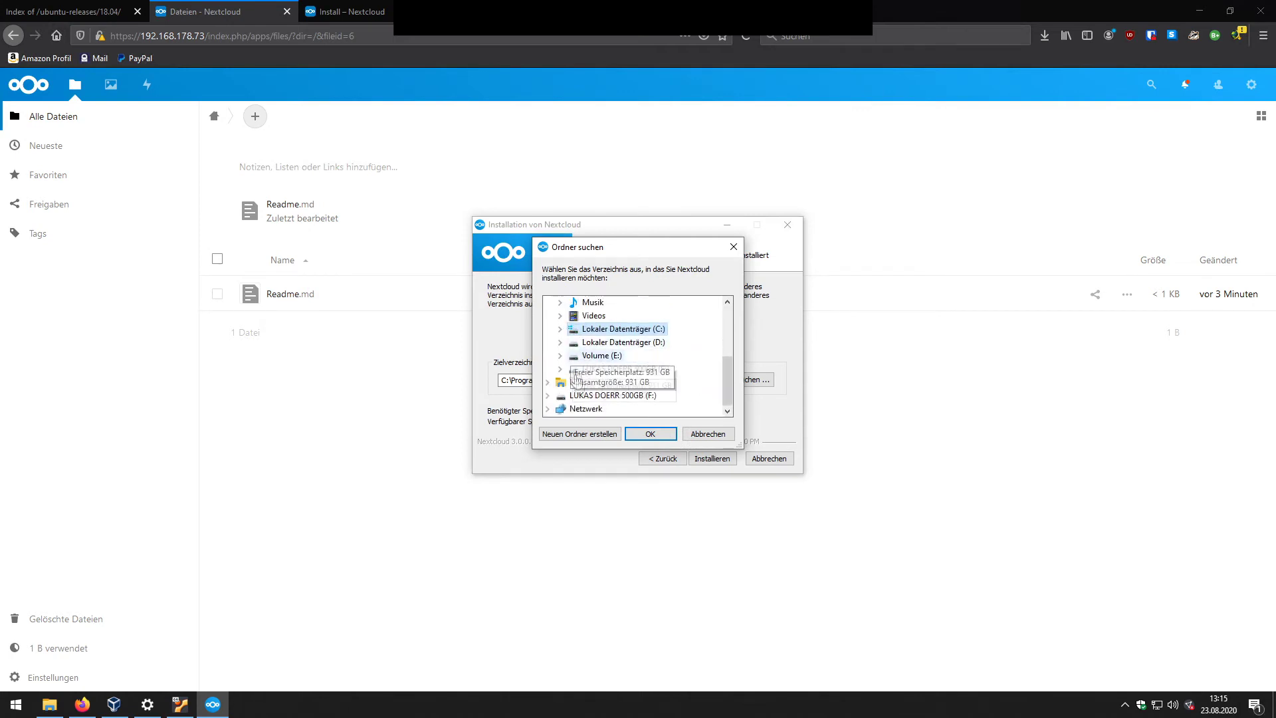
pyautogui.doubleClick(619, 341)
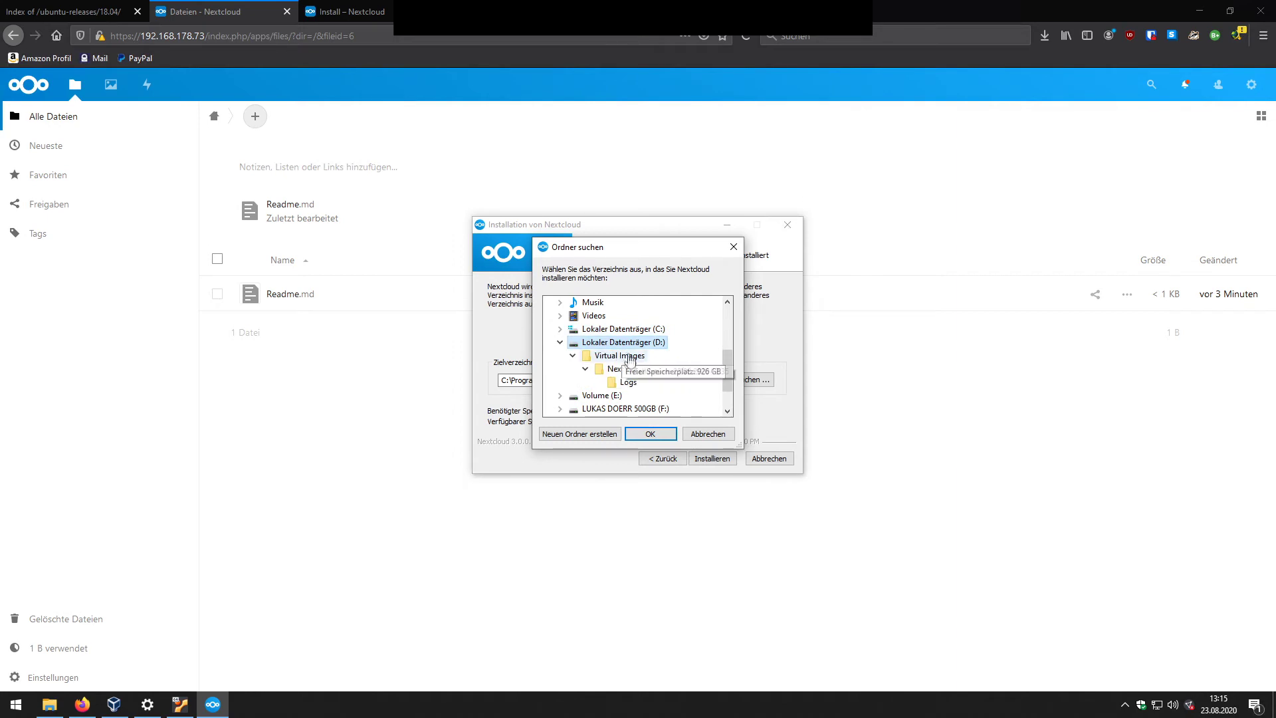
pyautogui.click(580, 434)
pyautogui.write('Nextcloud')
pyautogui.press('Return')
pyautogui.click(637, 435)
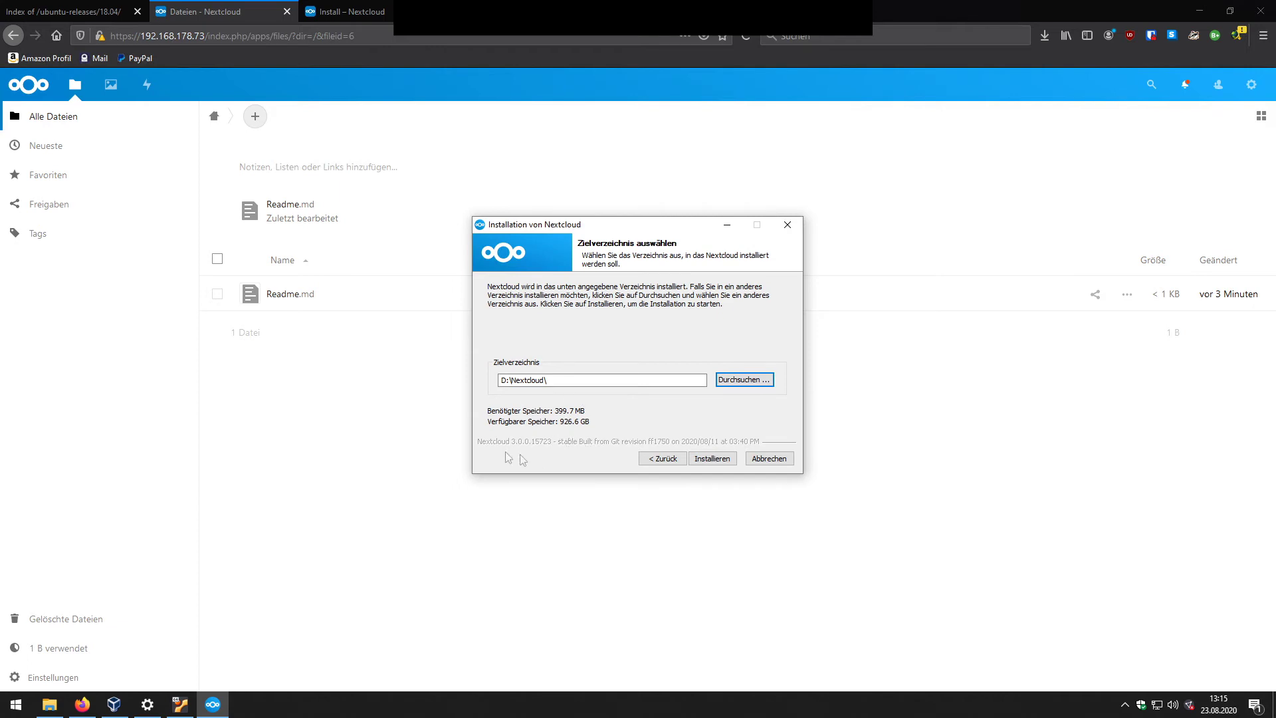
# Step: Check drive D: in File Explorer for the new Nextcloud folder
pyautogui.click(49, 704)
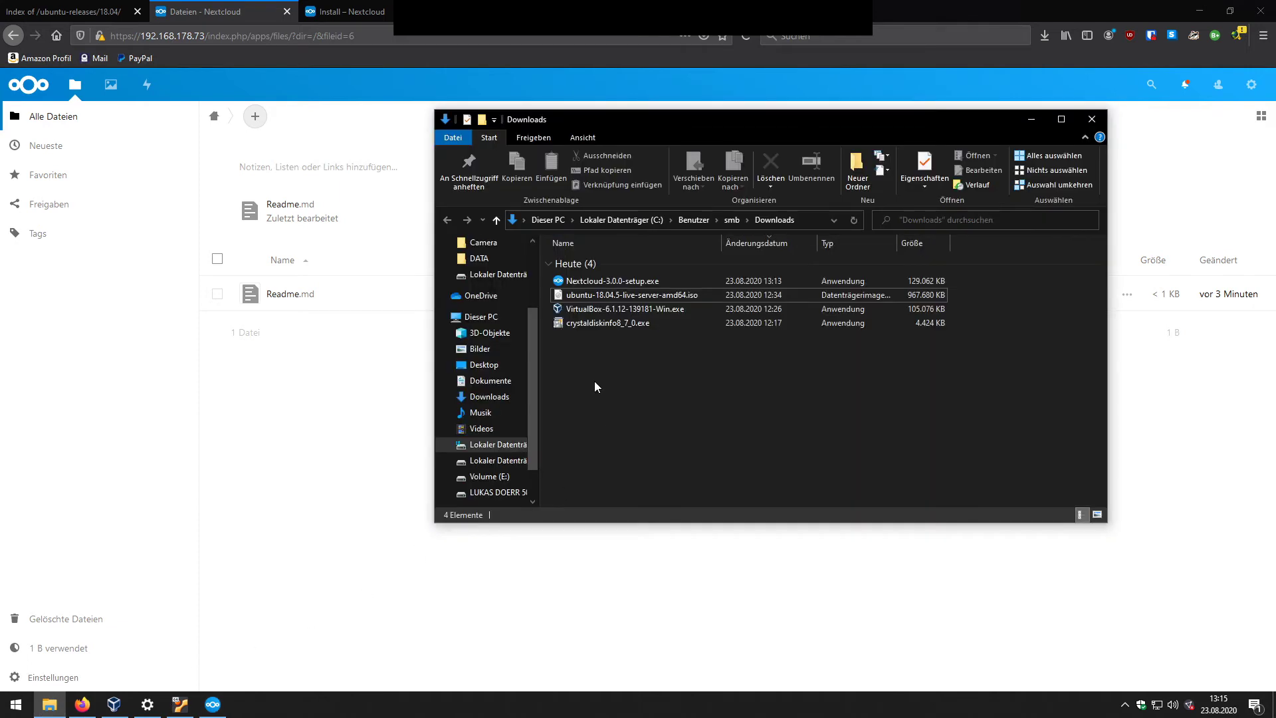
pyautogui.click(621, 220)
pyautogui.click(563, 221)
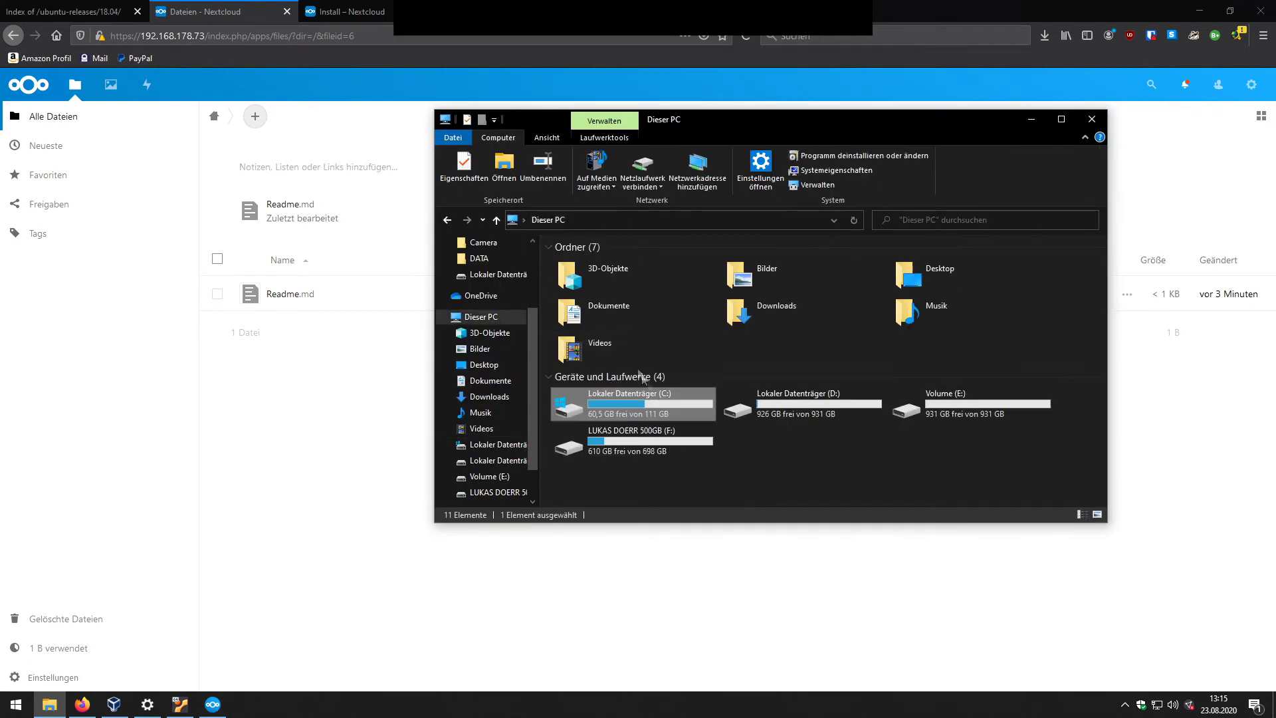
pyautogui.doubleClick(738, 407)
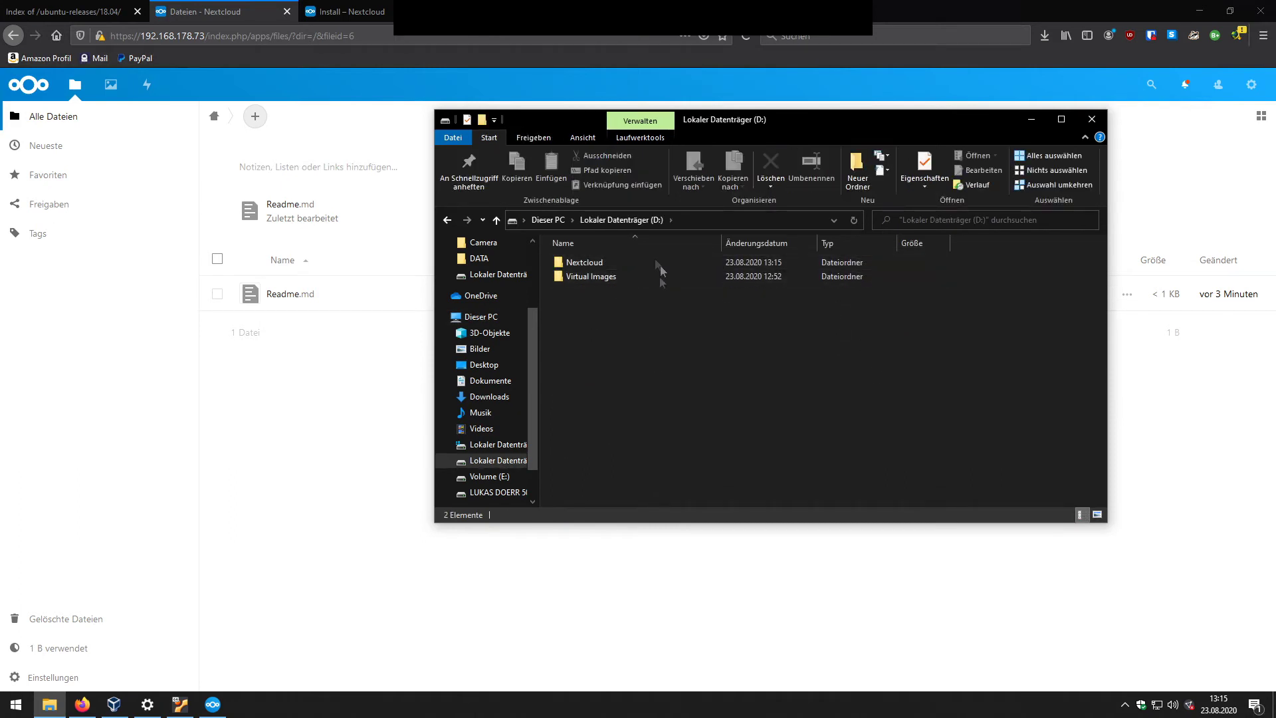
pyautogui.click(1032, 119)
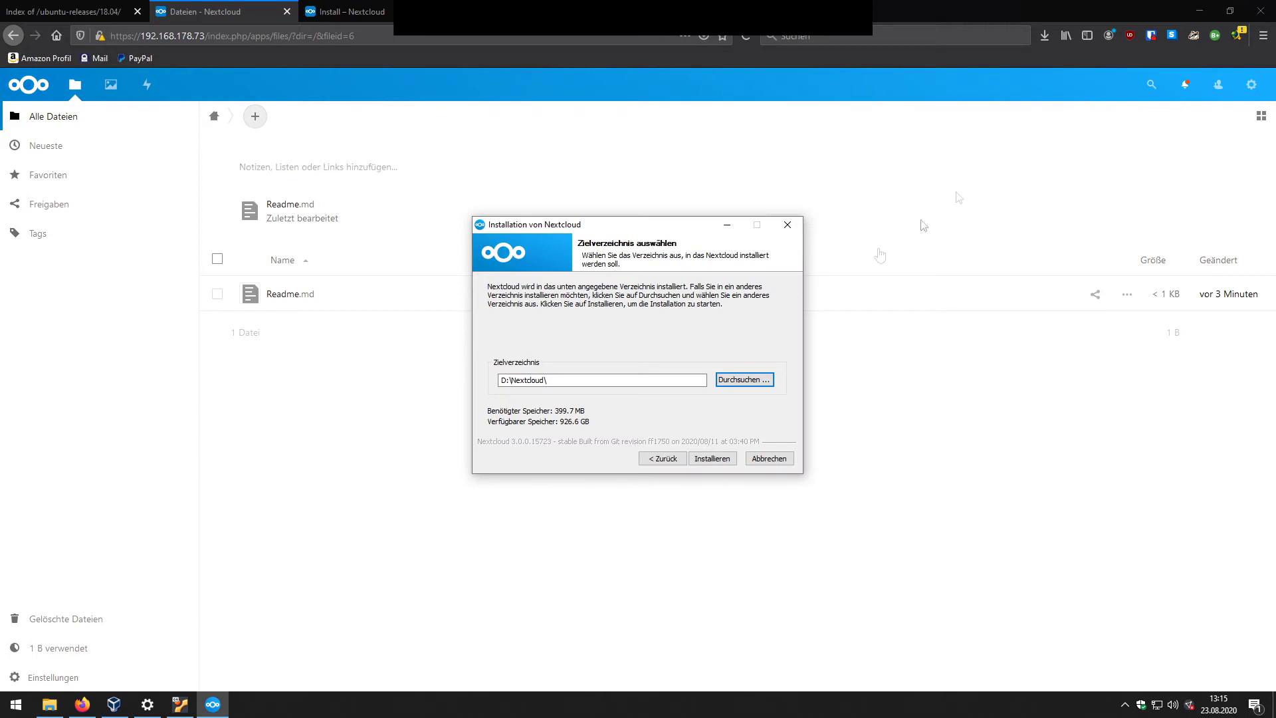
# Step: Install into D:\Nextcloud, viewing the detailed log, and reach the finish page
pyautogui.click(723, 460)
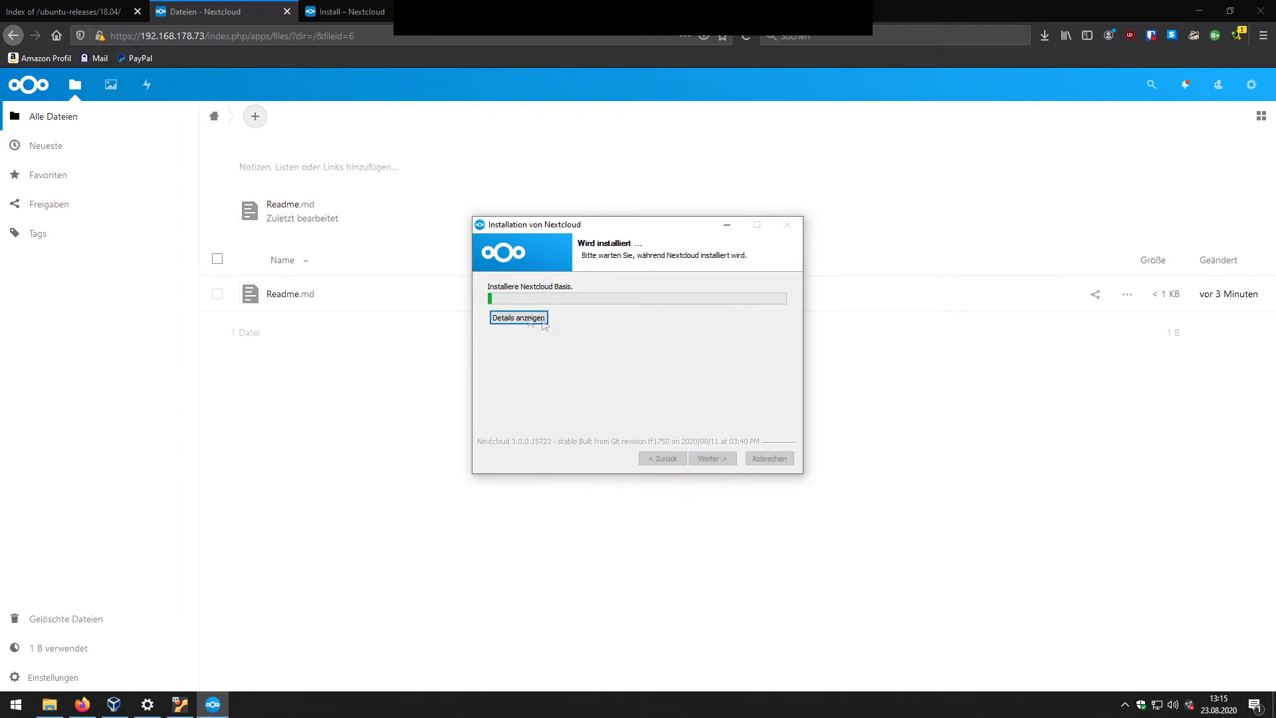
pyautogui.click(515, 321)
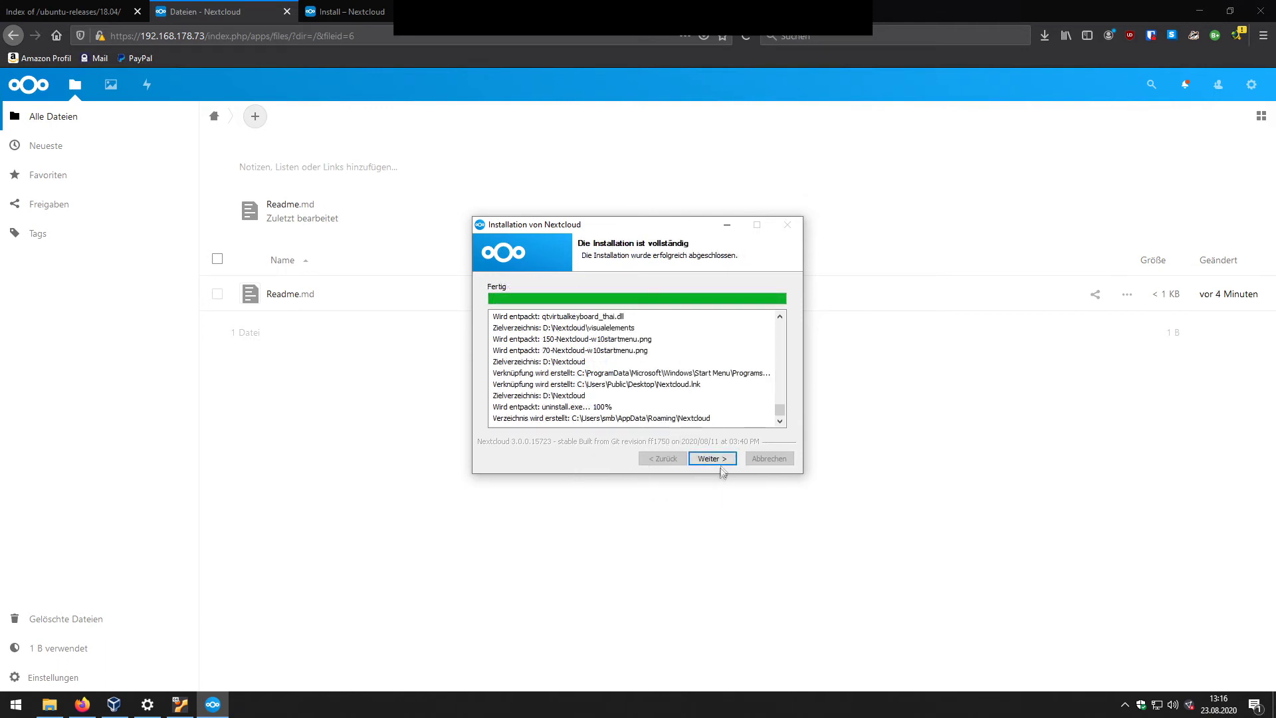
pyautogui.click(720, 460)
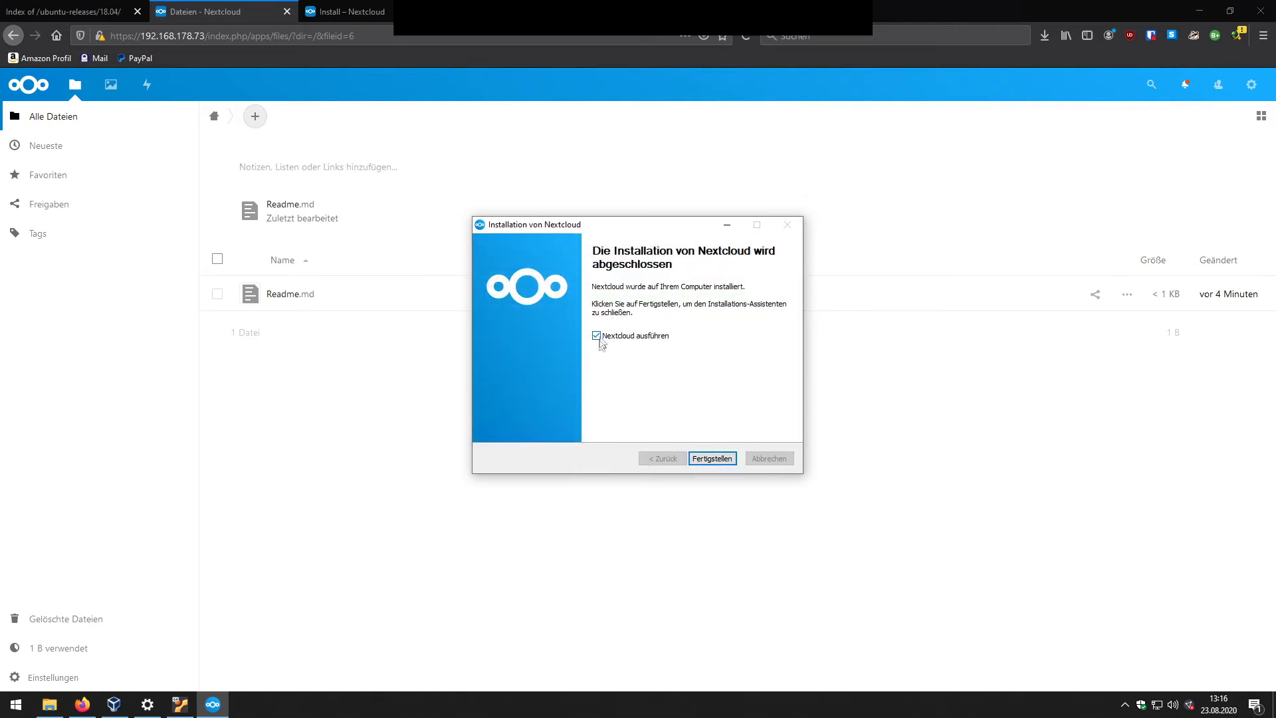
# Step: Finish the installer to launch the client, then remove its existing account connection
pyautogui.click(712, 459)
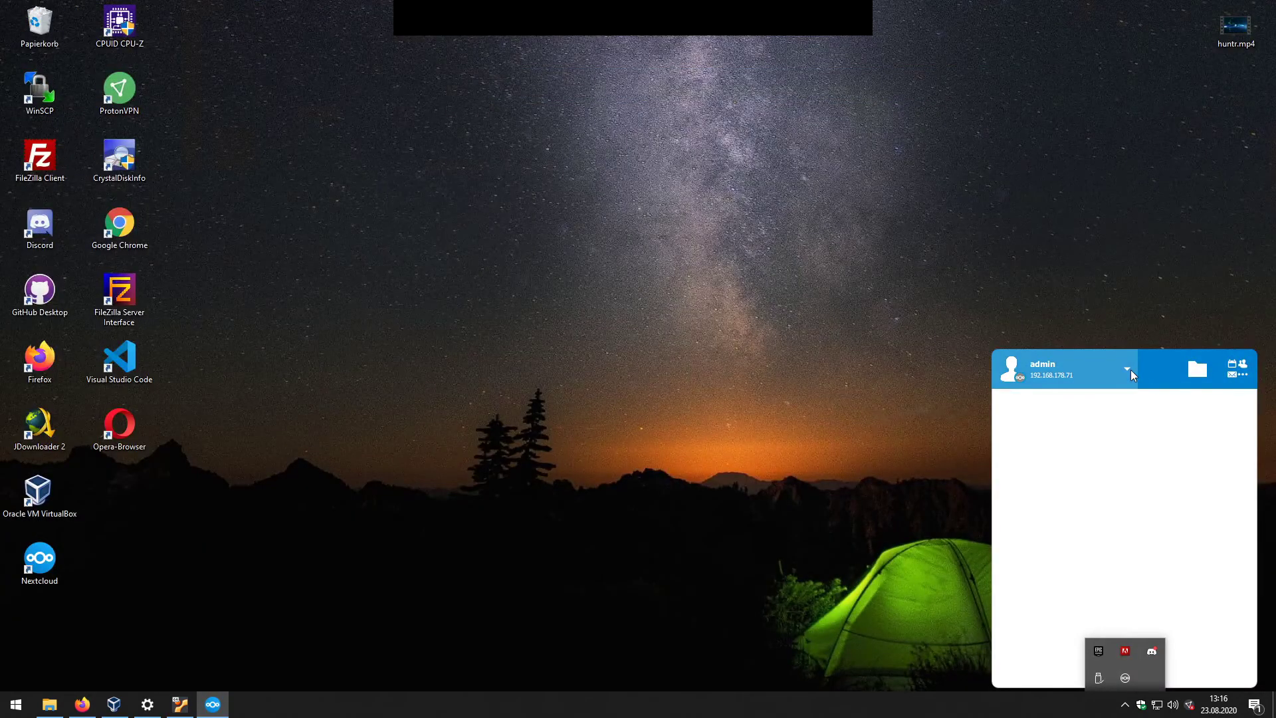
pyautogui.click(1128, 369)
pyautogui.click(1127, 410)
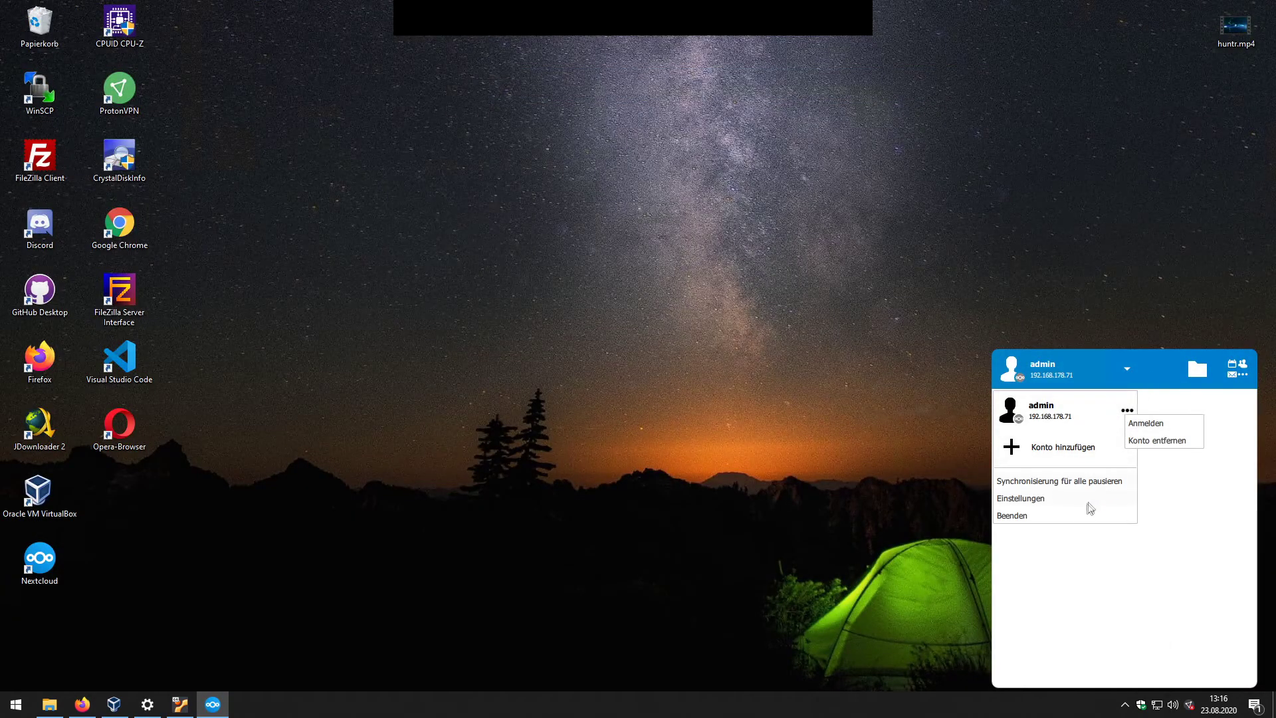
pyautogui.click(1163, 441)
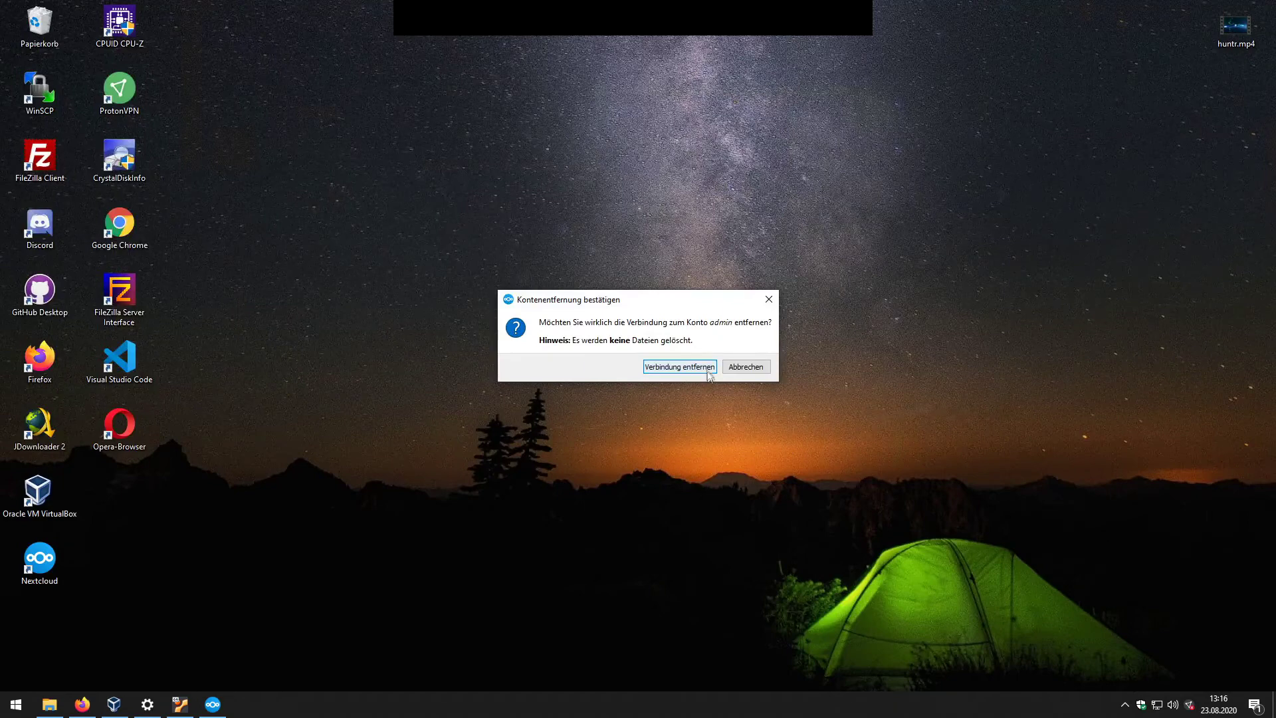
pyautogui.click(679, 367)
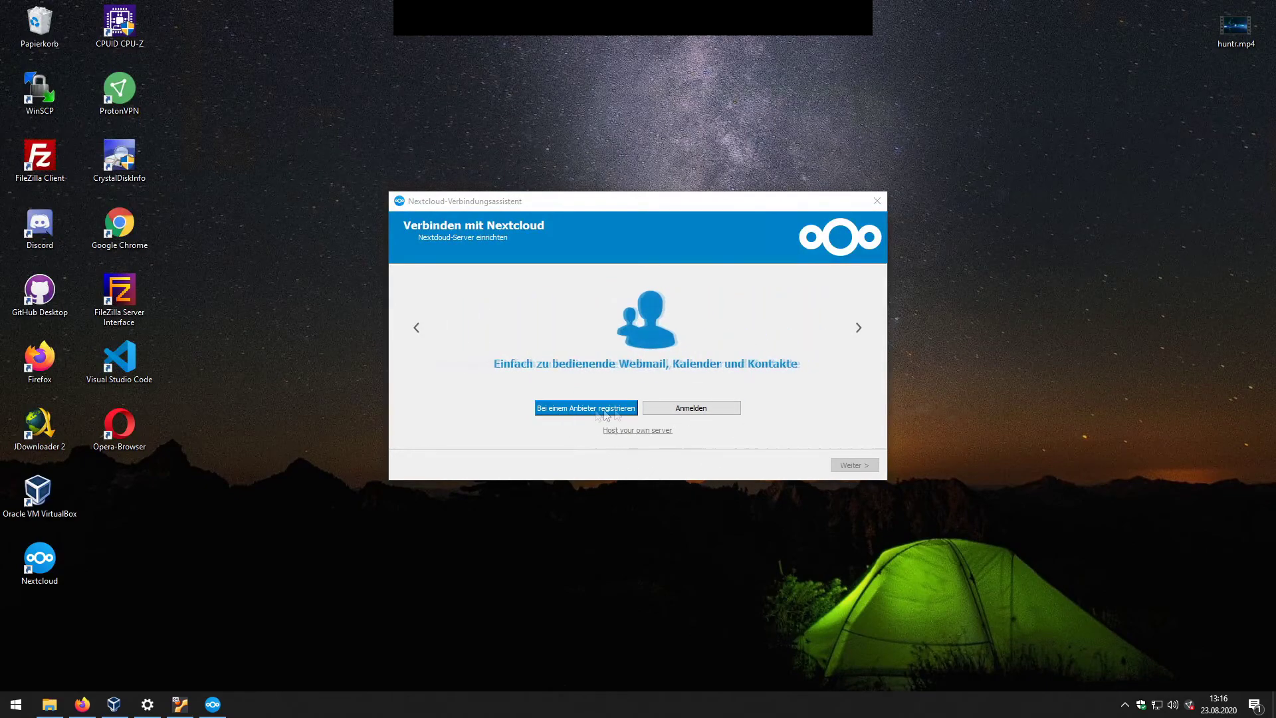
# Step: Choose to log in and paste the server address copied from Firefox into the wizard
pyautogui.click(683, 411)
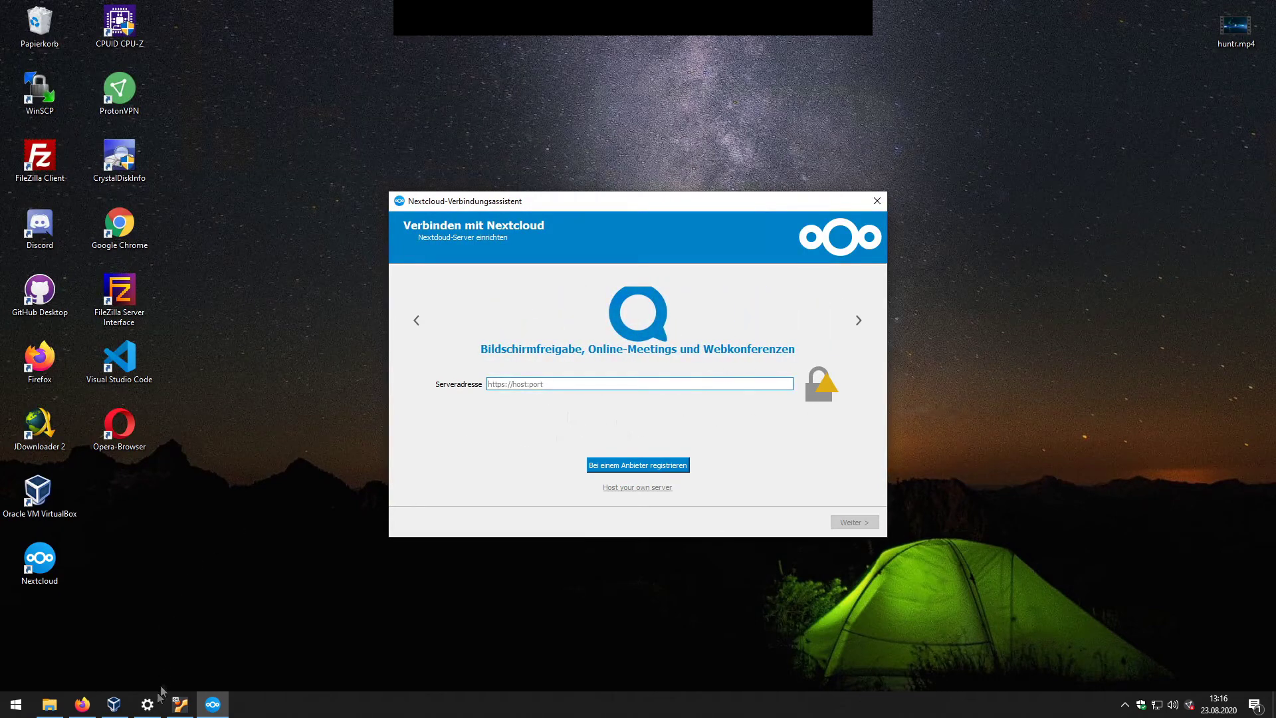
pyautogui.click(82, 704)
pyautogui.moveTo(206, 35); pyautogui.dragTo(110, 36)
pyautogui.hotkey('ctrl', 'c')
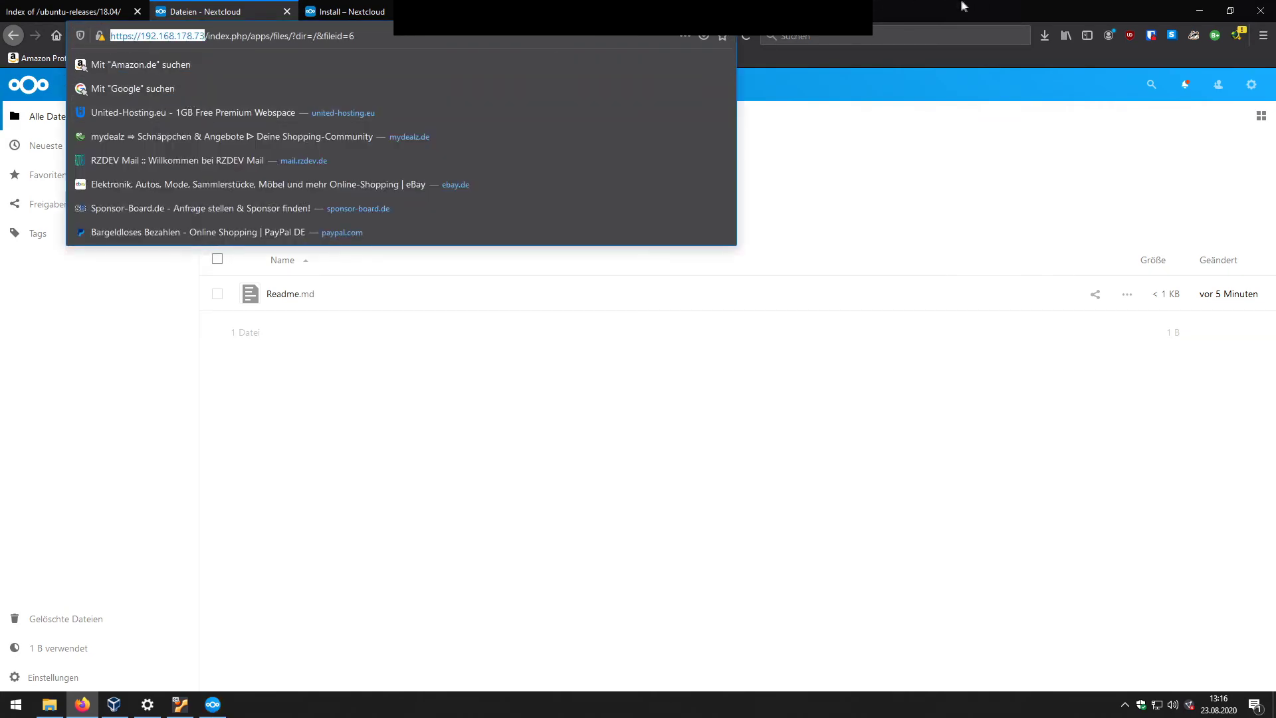
pyautogui.click(1200, 11)
pyautogui.hotkey('ctrl', 'v')
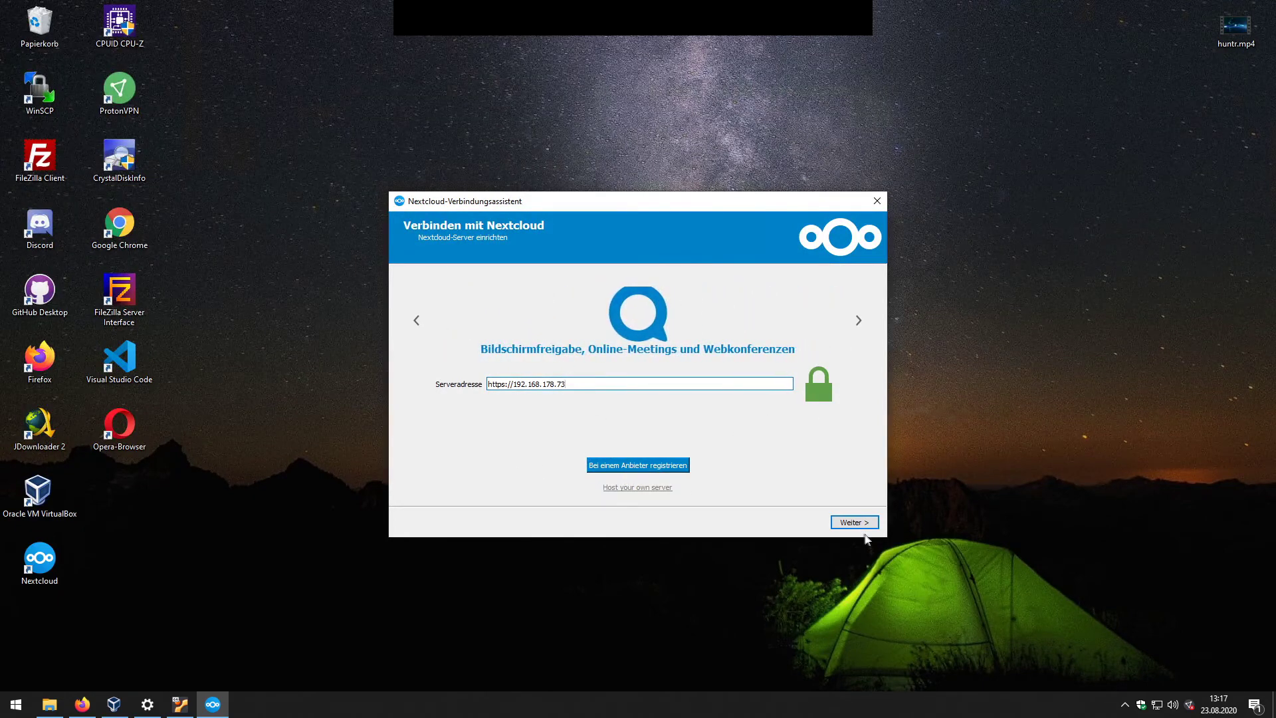
# Step: Continue and trust the server's self-signed certificate anyway
pyautogui.click(863, 525)
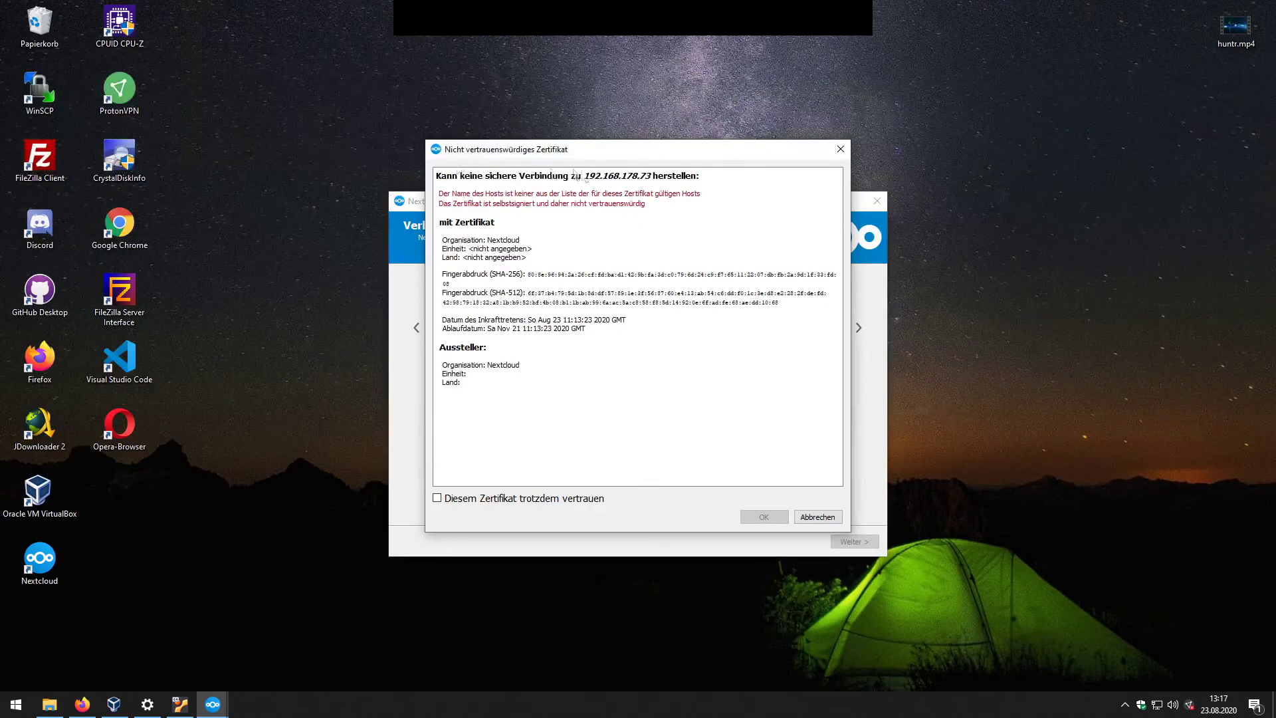
pyautogui.click(519, 497)
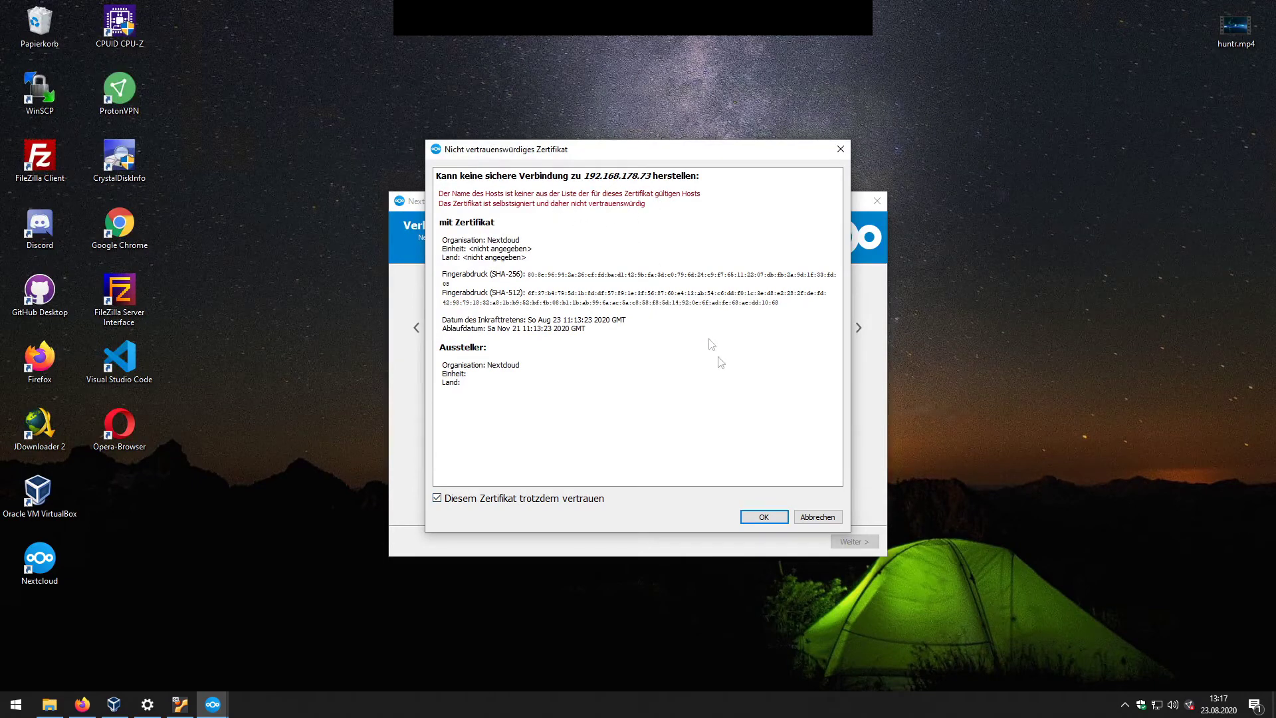
pyautogui.click(767, 518)
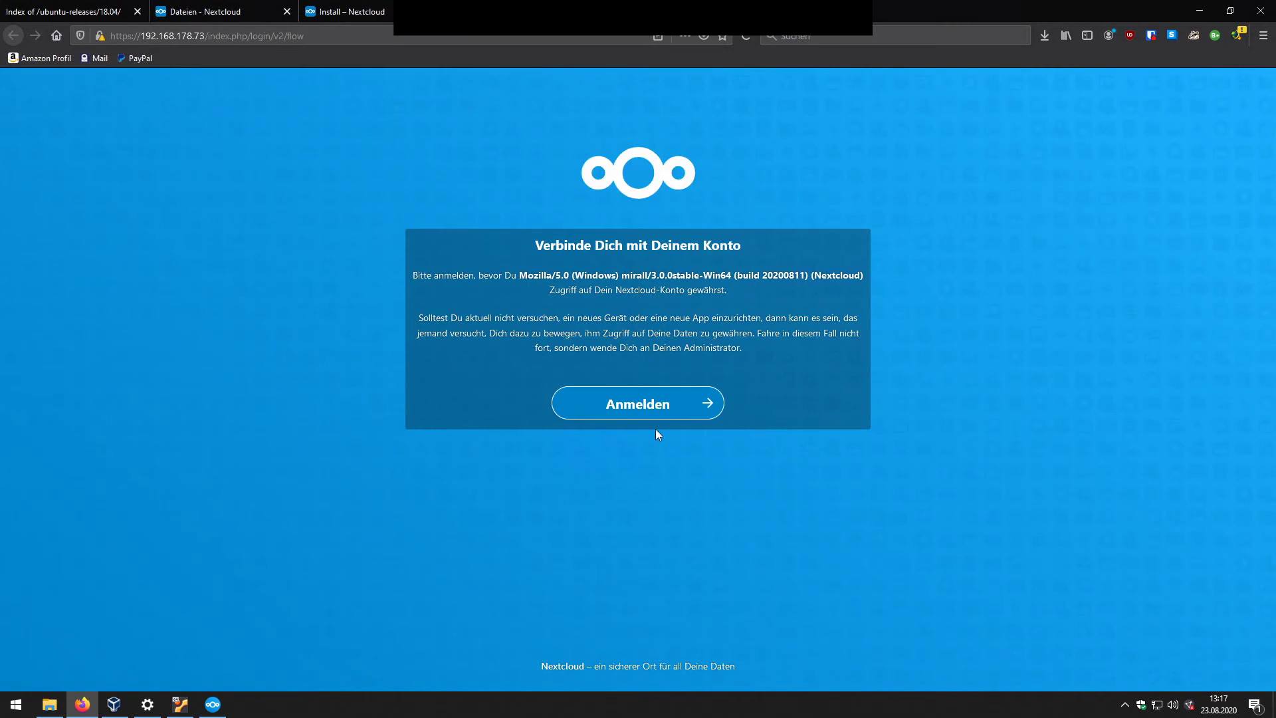
# Step: Log in and grant the desktop client access, then close the tab and minimise Firefox
pyautogui.click(649, 414)
pyautogui.click(655, 352)
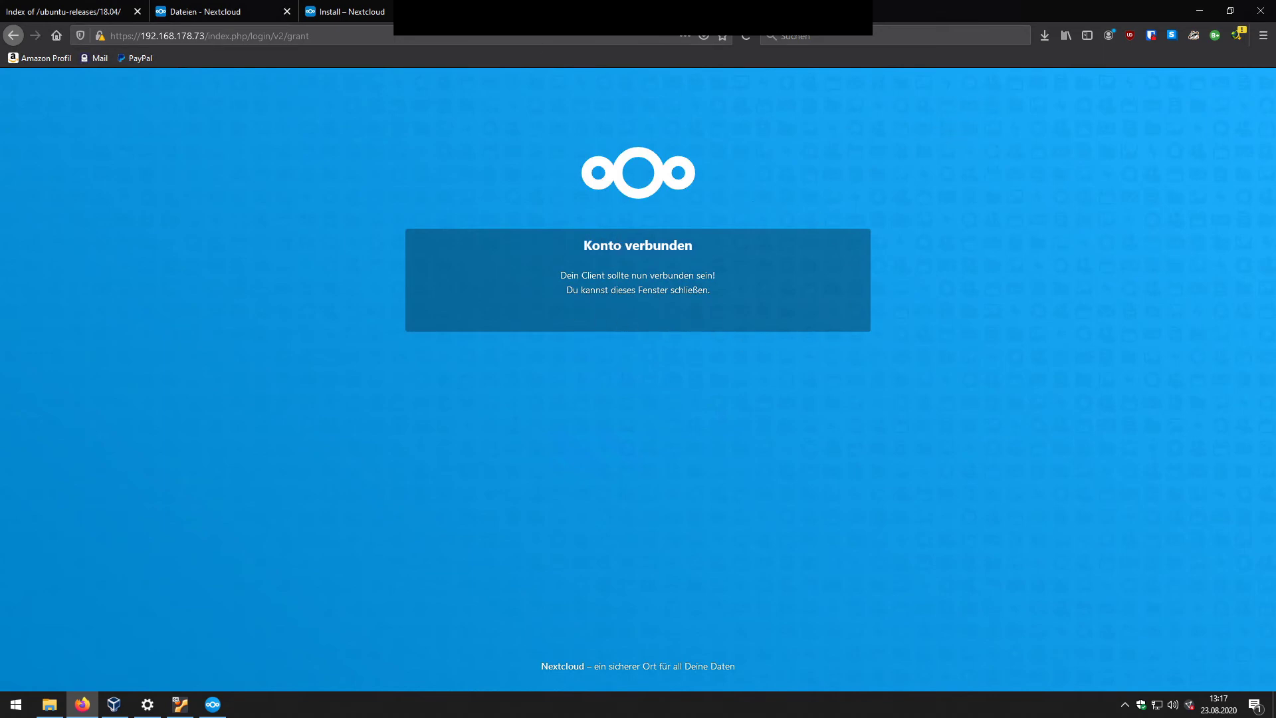
pyautogui.hotkey('ctrl', 'w')
pyautogui.click(1200, 10)
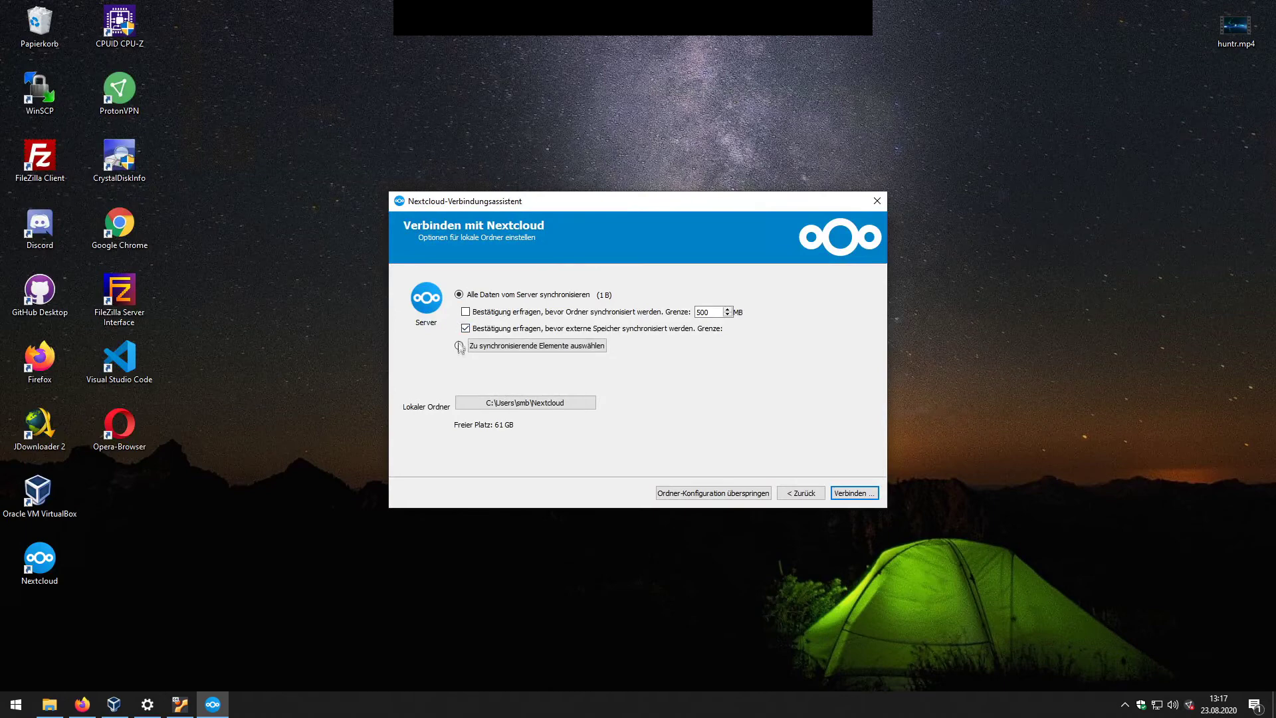
# Step: Create a new folder 'Nextcloud - Files' on drive D: from the folder picker
pyautogui.click(537, 404)
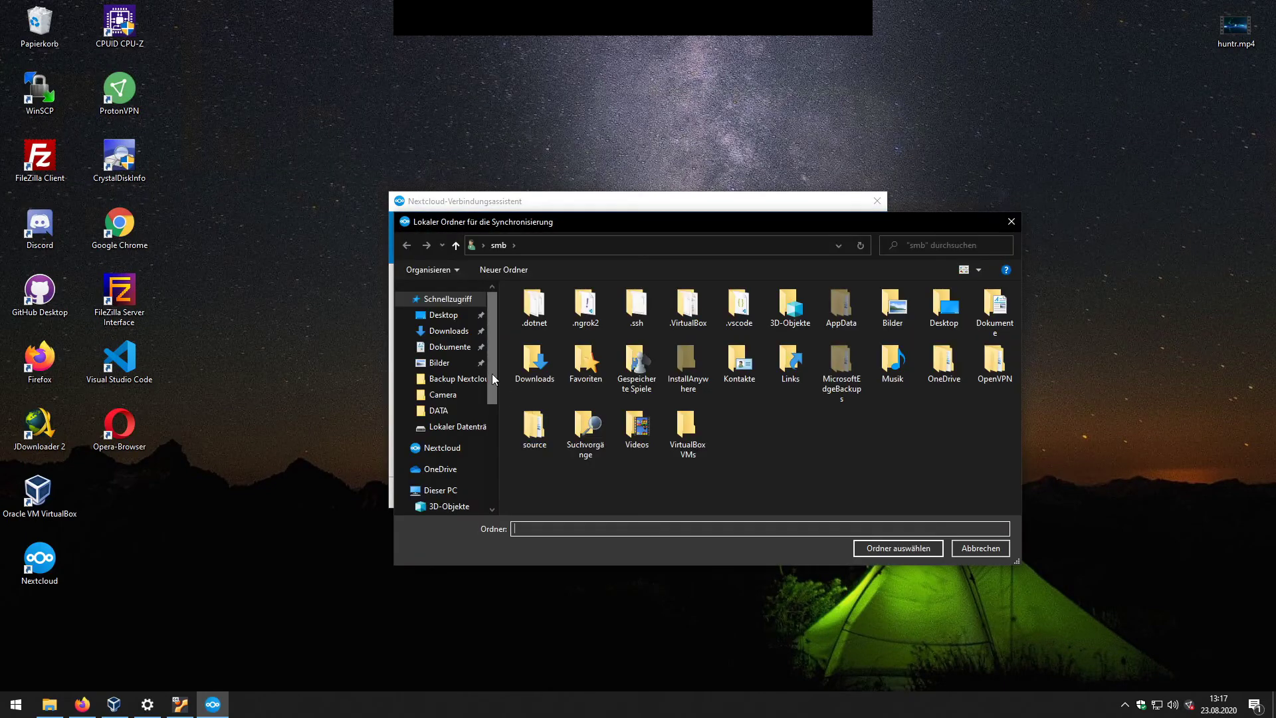
pyautogui.click(440, 368)
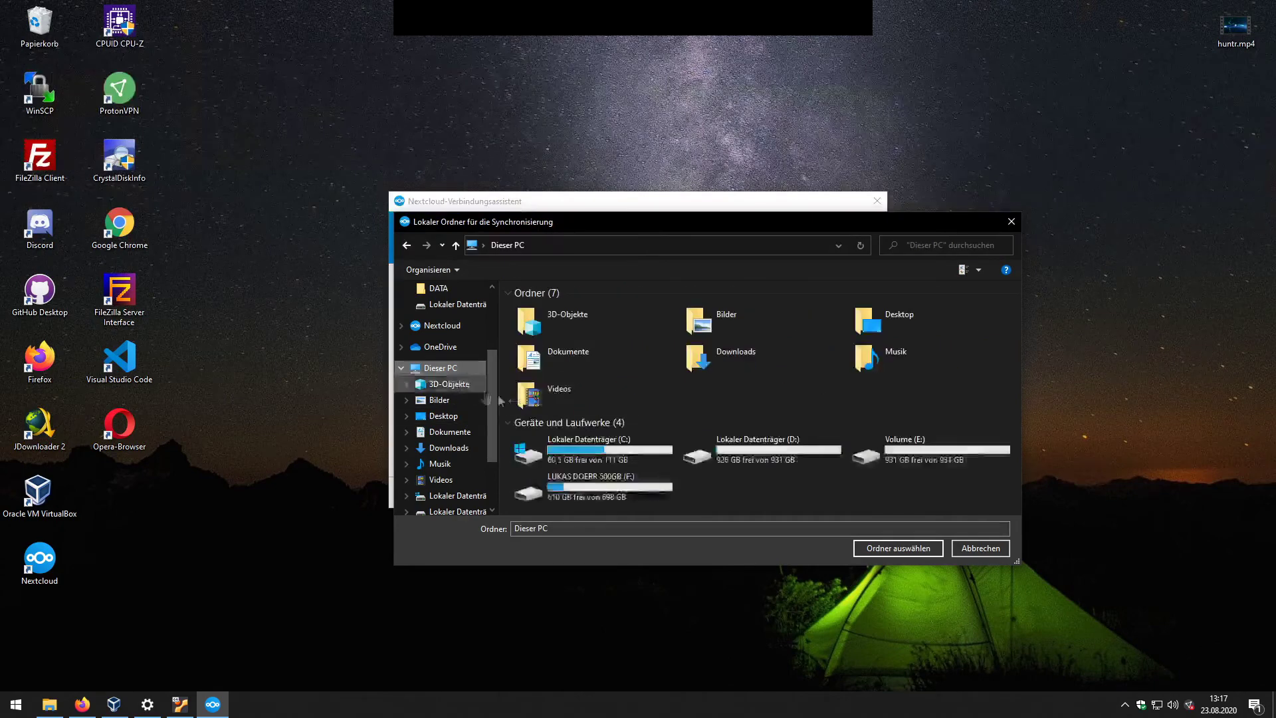
pyautogui.doubleClick(738, 457)
pyautogui.doubleClick(555, 309)
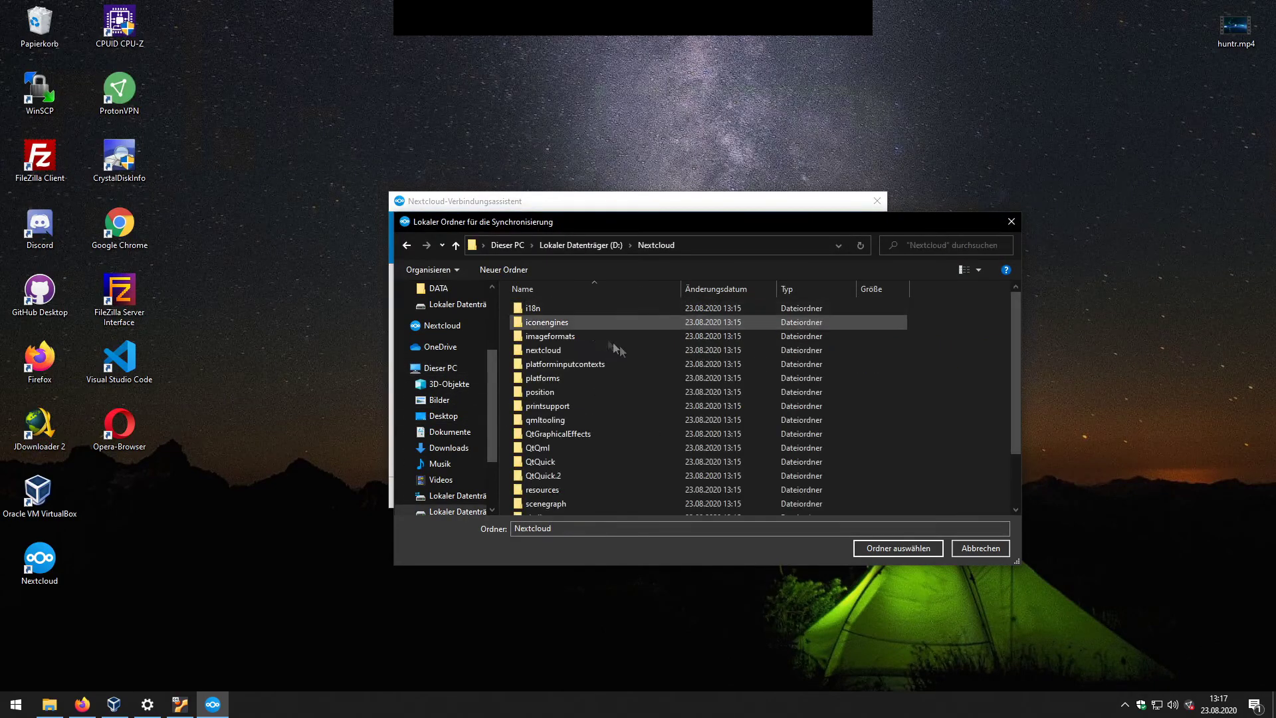
pyautogui.click(407, 245)
pyautogui.rightClick(540, 346)
pyautogui.moveTo(584, 516)
pyautogui.click(772, 516)
pyautogui.write('N')
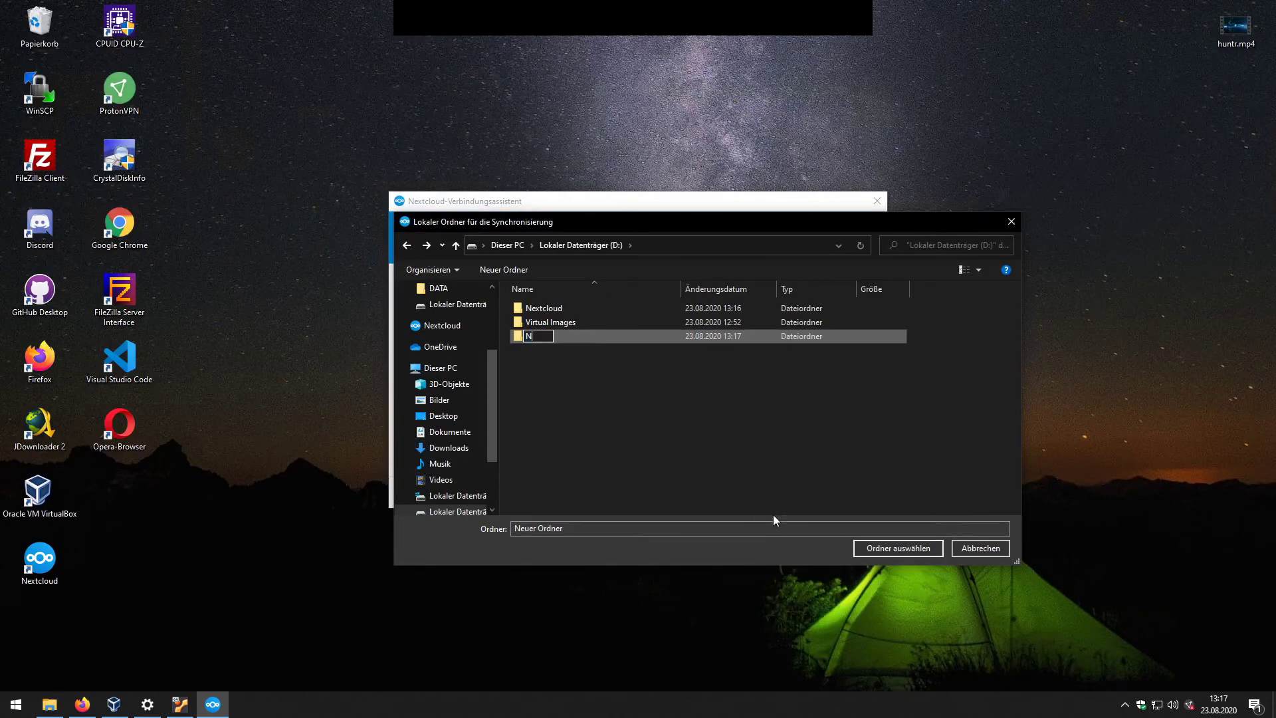
pyautogui.write('extcloud - Files')
pyautogui.press('Return')
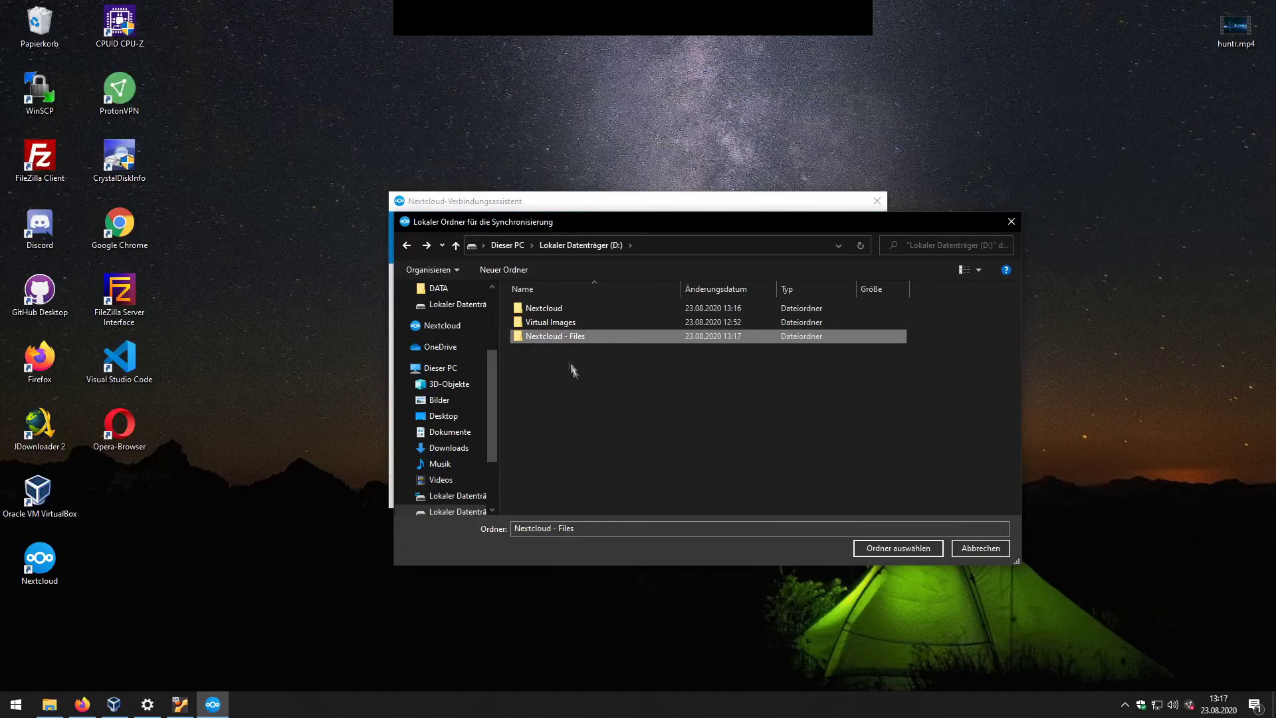
# Step: Pick 'Nextcloud - Files' as sync folder, disable external storage confirmation, and connect
pyautogui.doubleClick(560, 337)
pyautogui.click(884, 545)
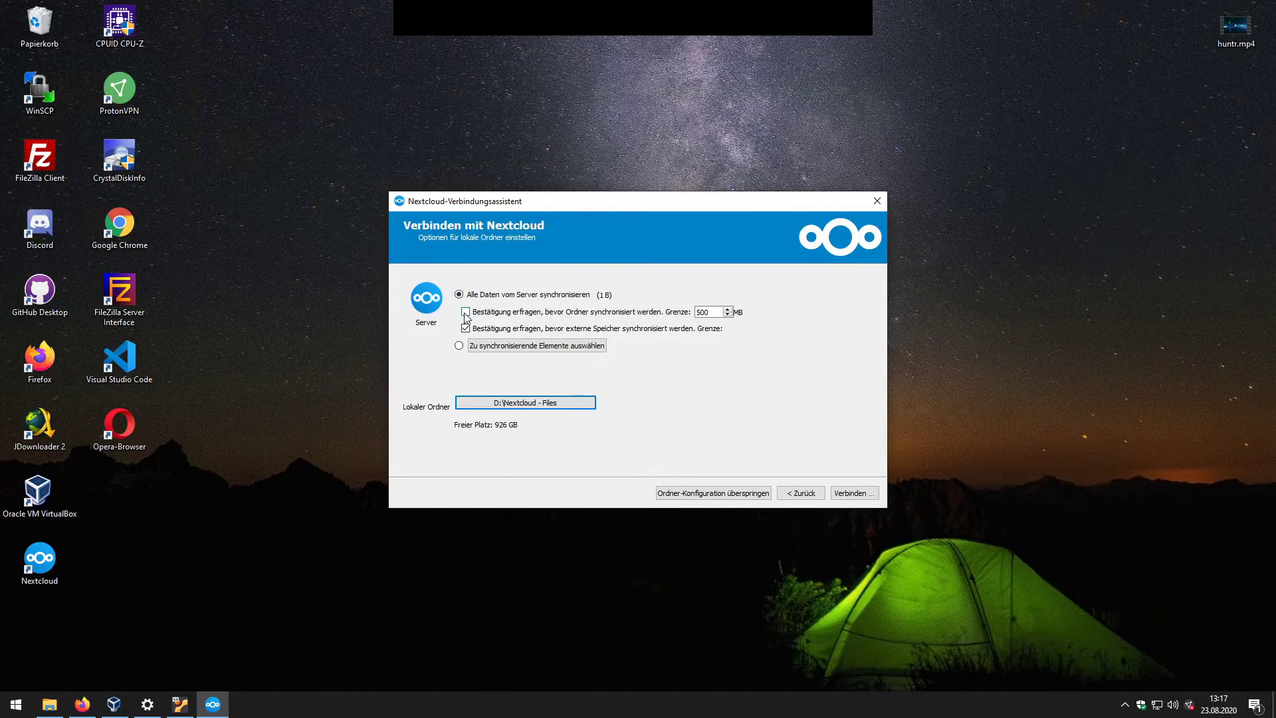
pyautogui.click(623, 329)
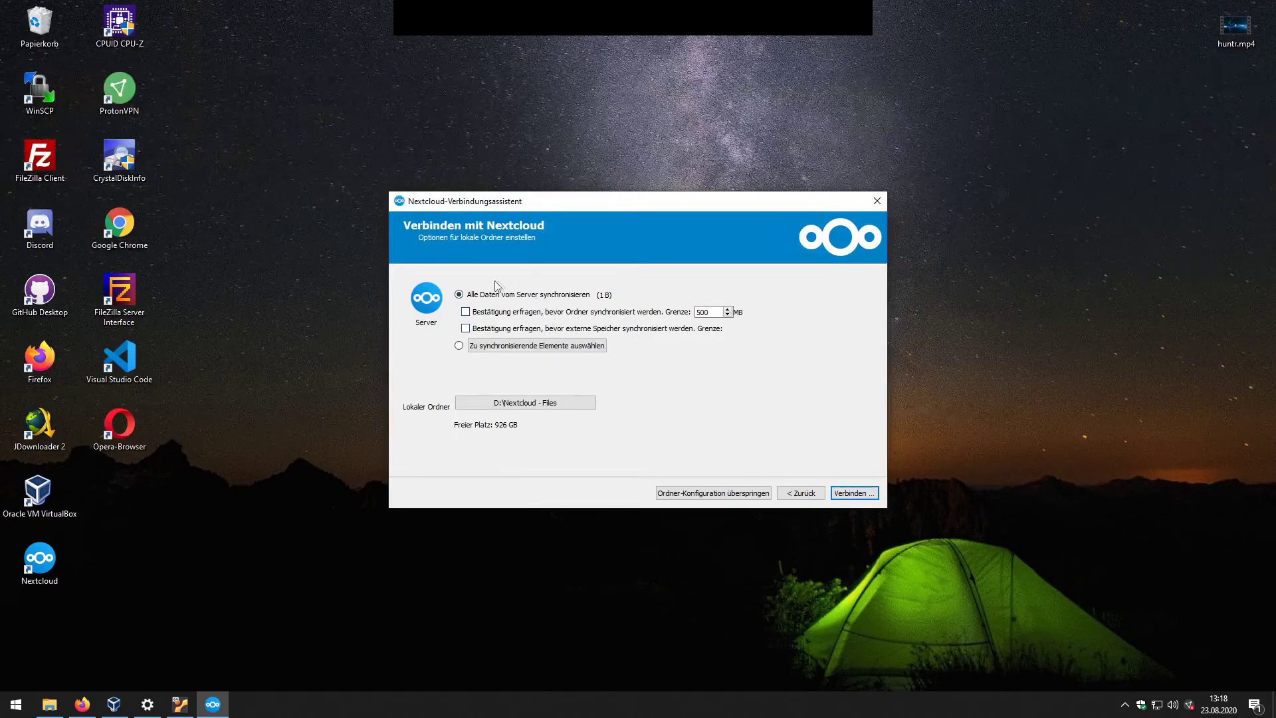
pyautogui.click(854, 493)
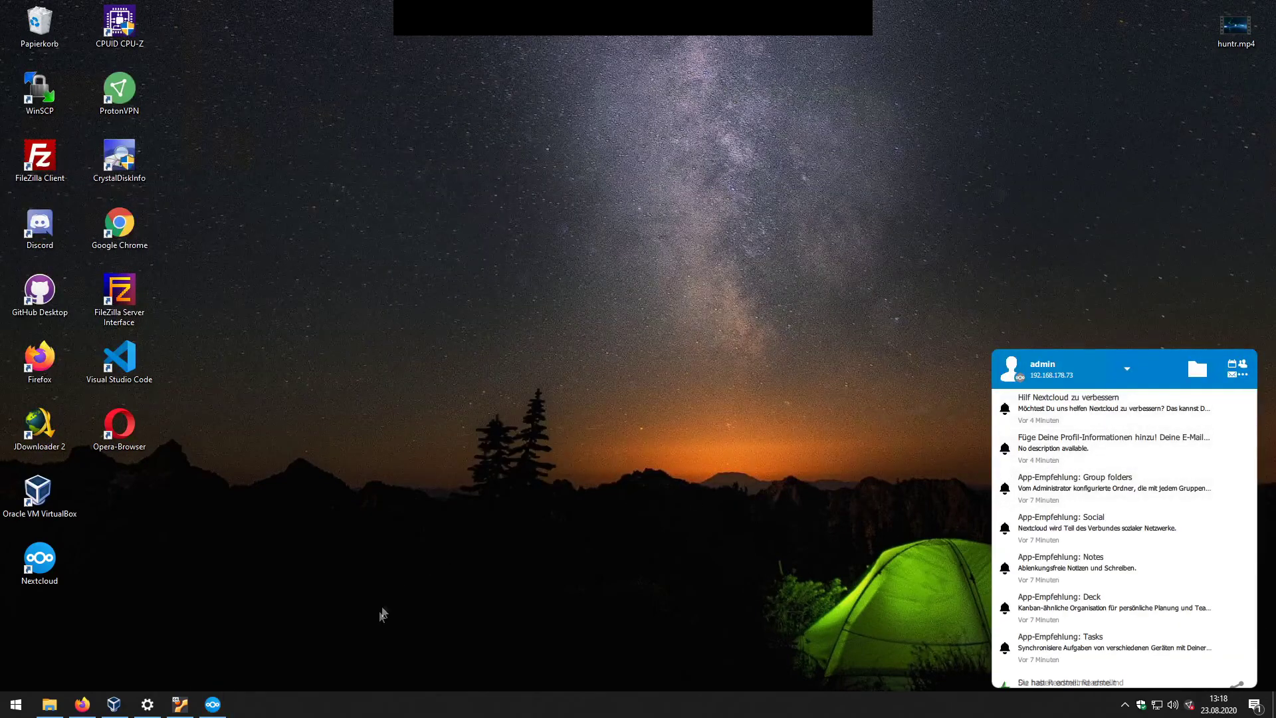
# Step: Open D:\Nextcloud - Files in File Explorer and compare the synced Readme.md with the web list
pyautogui.click(47, 706)
pyautogui.click(604, 293)
pyautogui.doubleClick(603, 293)
pyautogui.click(597, 266)
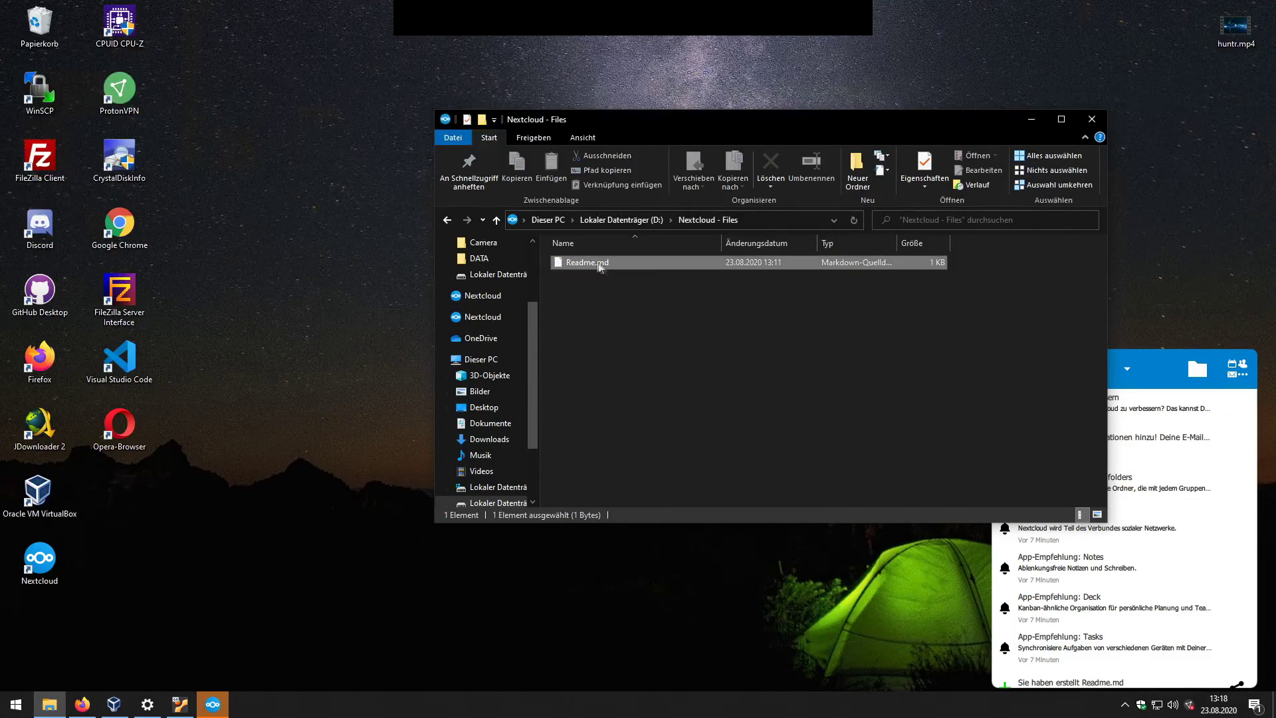
pyautogui.click(82, 704)
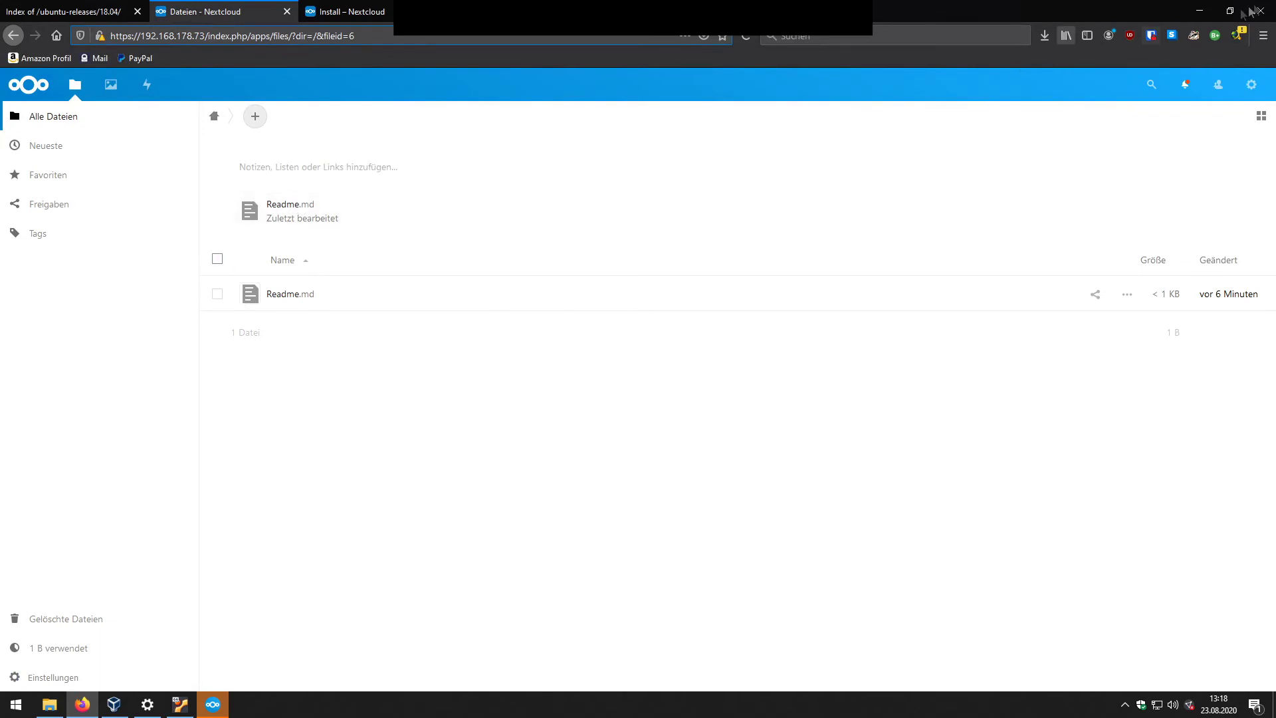
pyautogui.click(1199, 11)
# Step: Delete Readme.md from the local Nextcloud - Files folder, then reload the Nextcloud web Files list
pyautogui.click(597, 262)
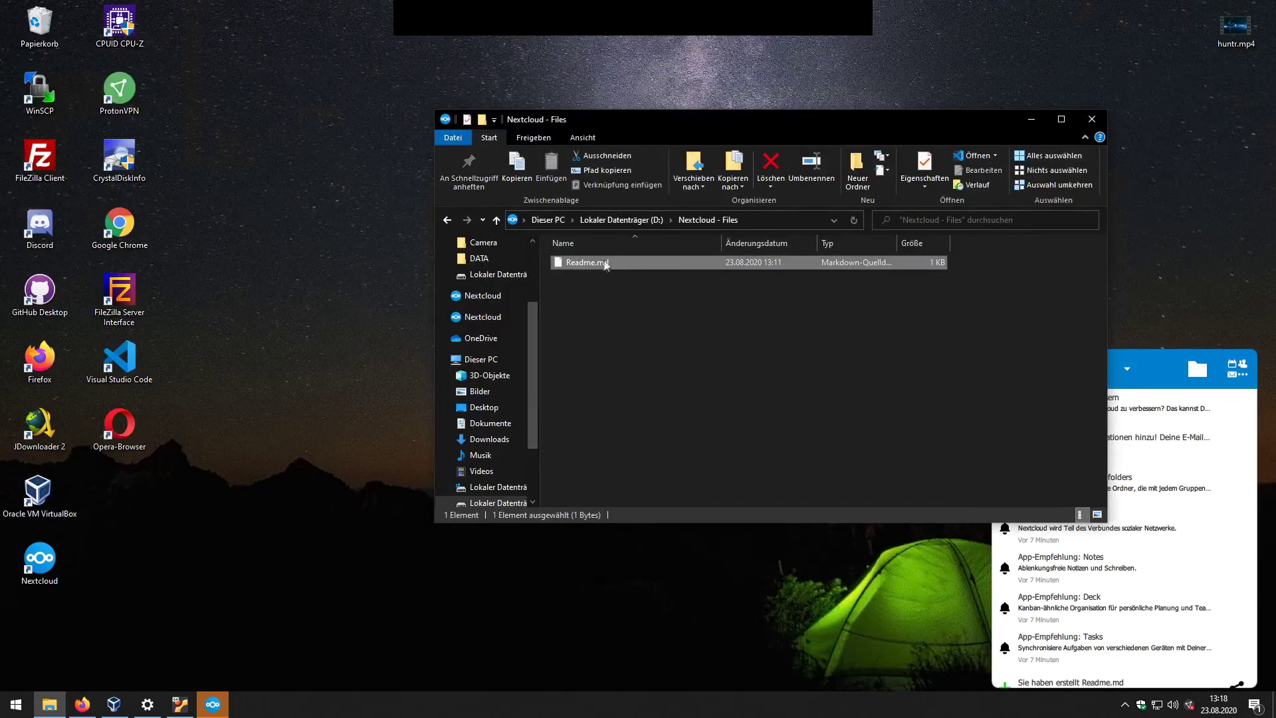
pyautogui.press('Delete')
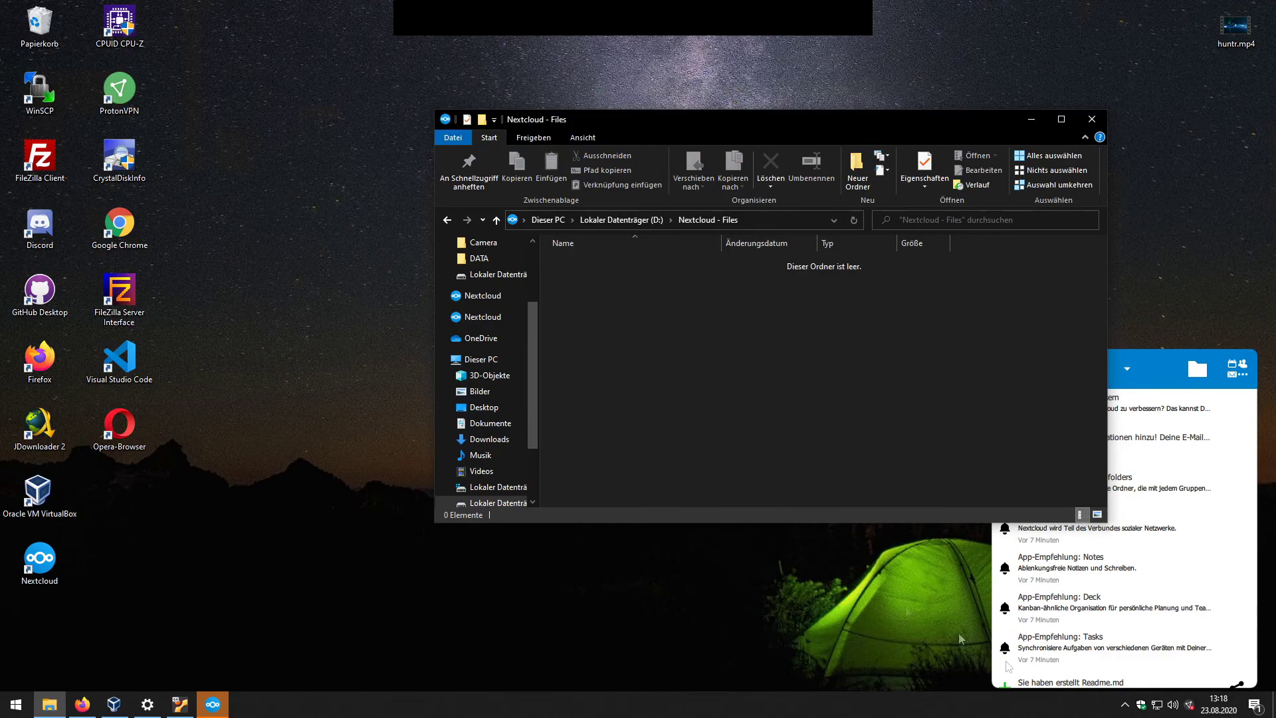
pyautogui.click(1108, 704)
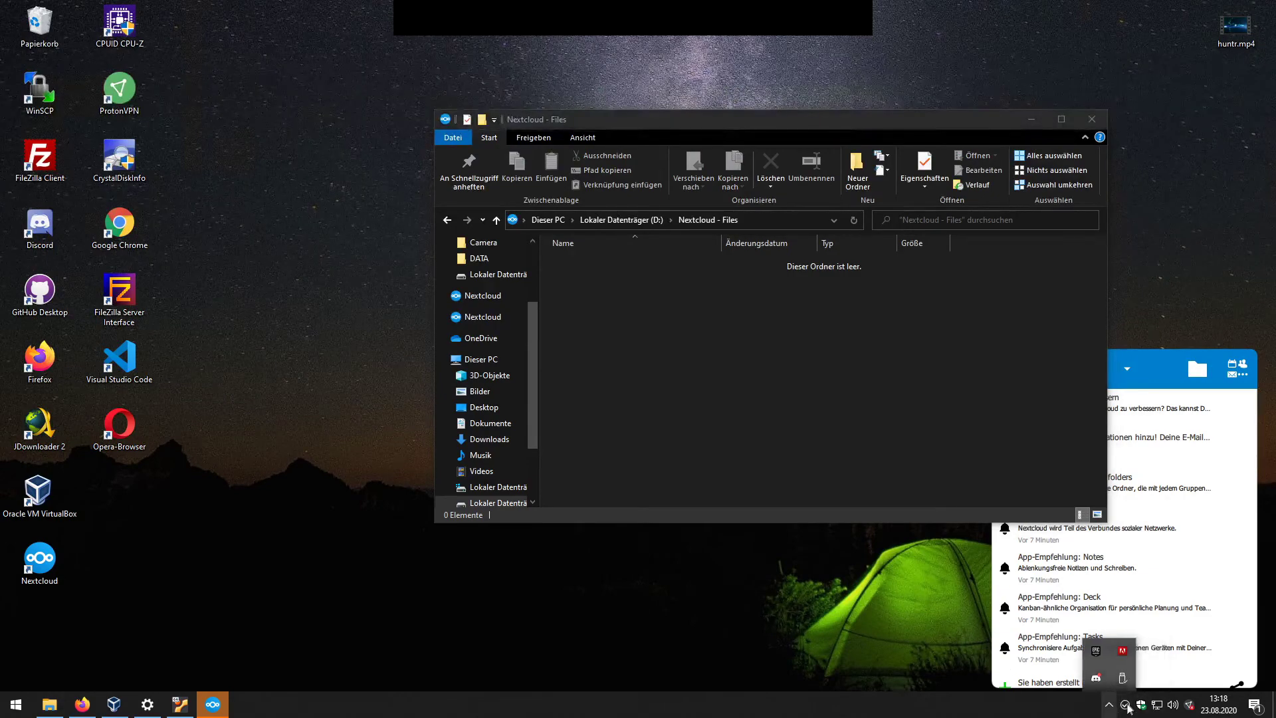
pyautogui.click(82, 705)
pyautogui.click(398, 381)
pyautogui.click(746, 35)
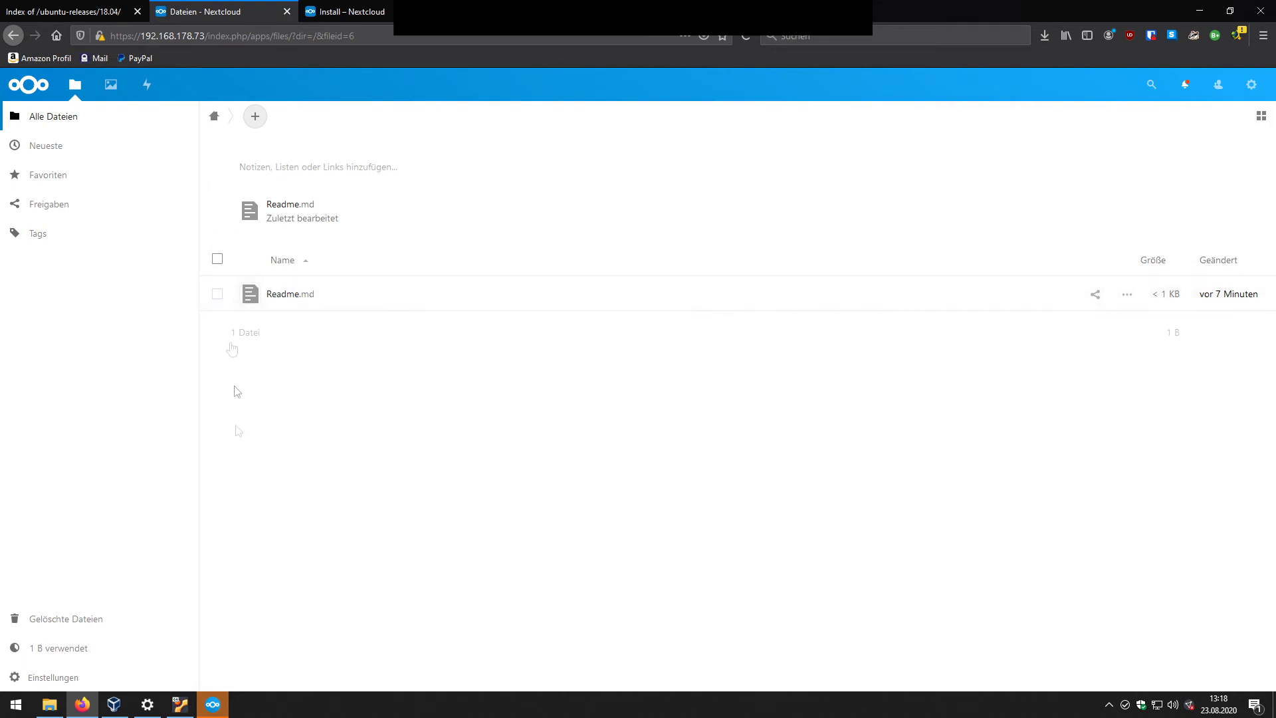
# Step: In the Nextcloud client settings, view the end-to-end encryption mnemonic and dismiss the encryption notice
pyautogui.click(213, 704)
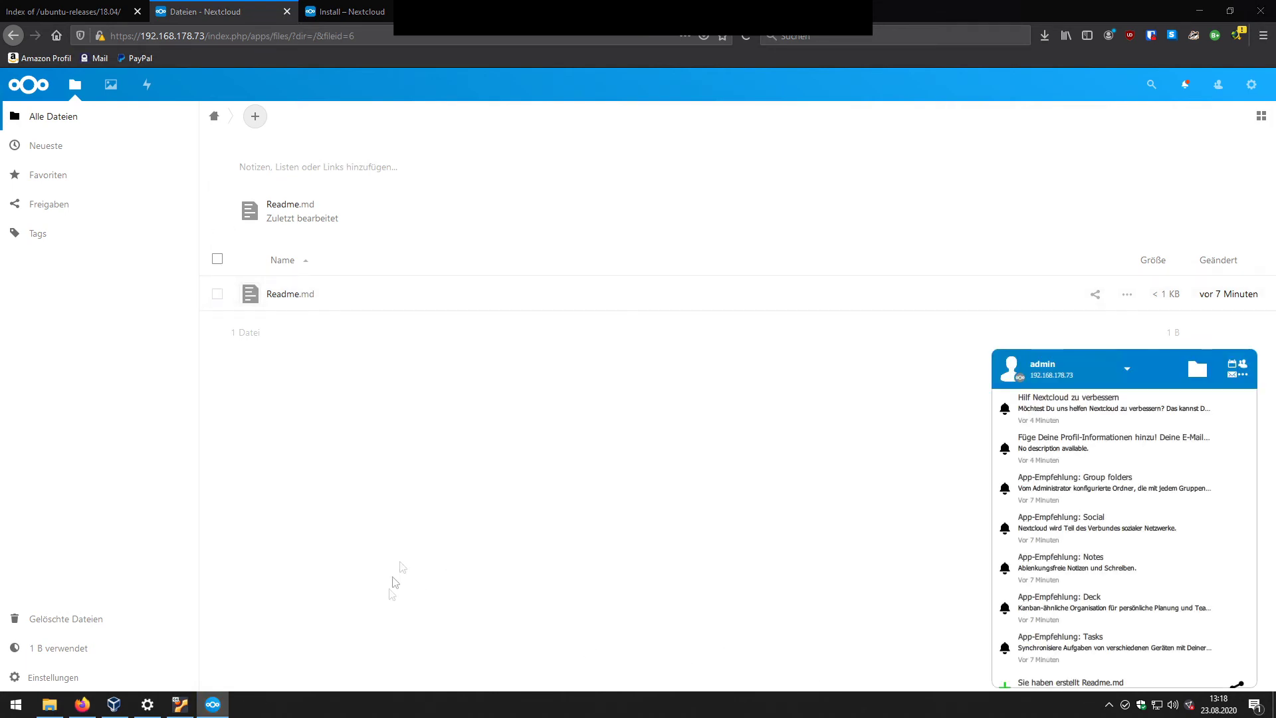
pyautogui.click(1127, 368)
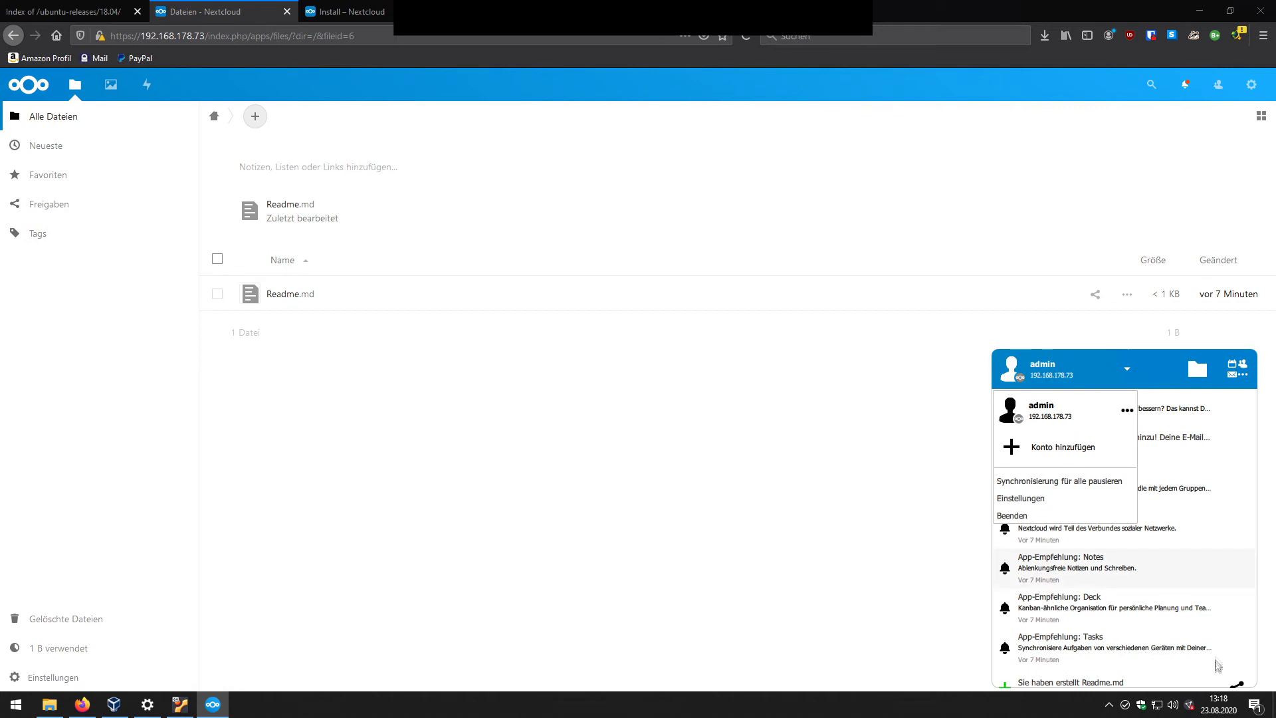
pyautogui.rightClick(1124, 706)
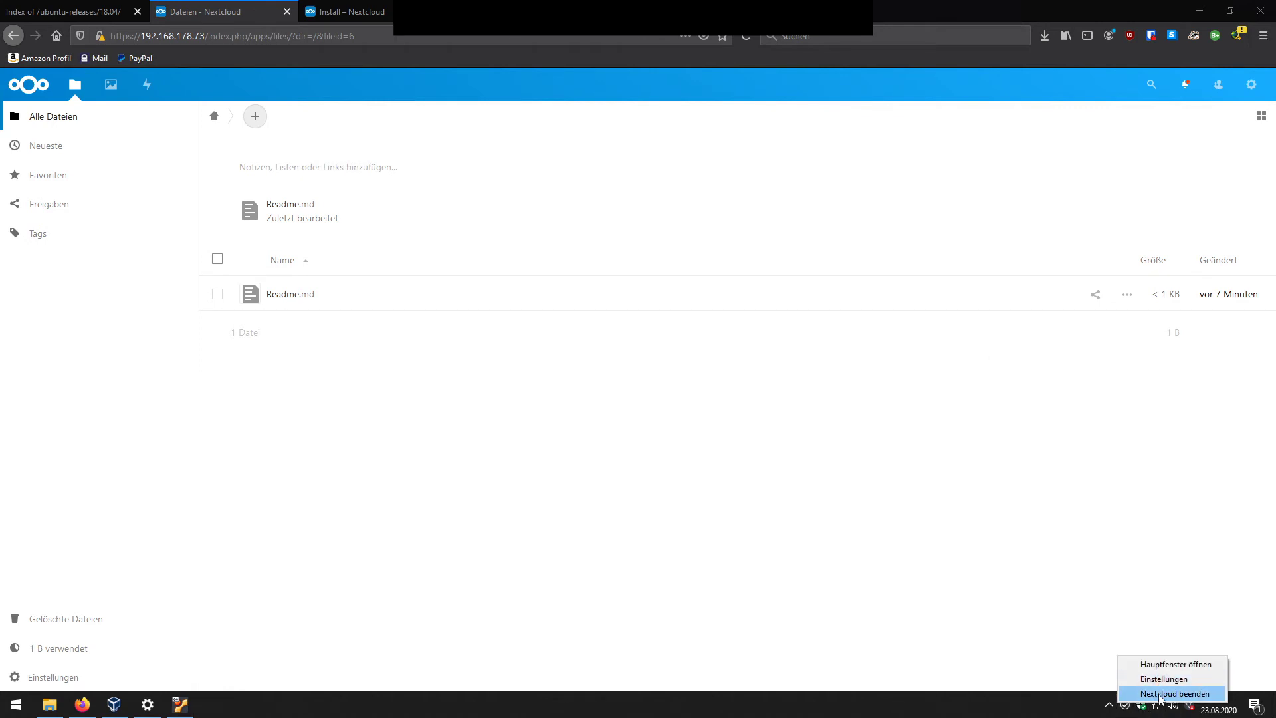
pyautogui.click(1157, 678)
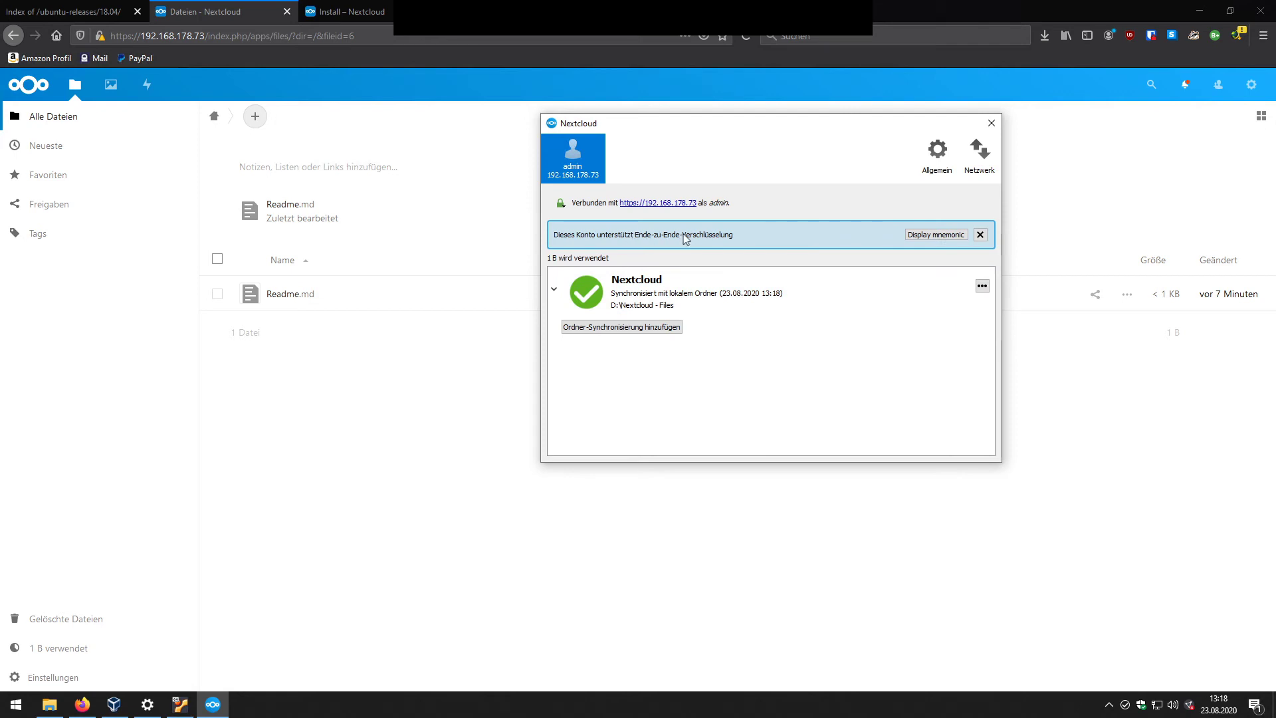
pyautogui.click(928, 239)
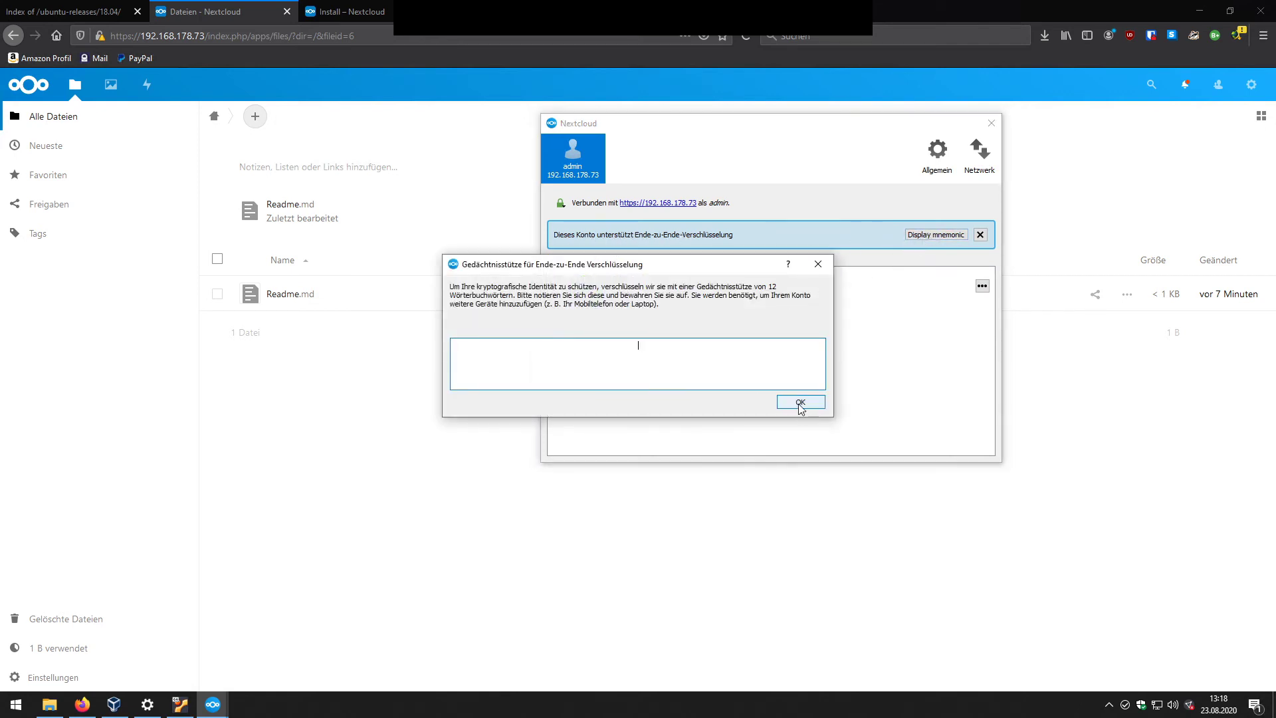
pyautogui.click(818, 264)
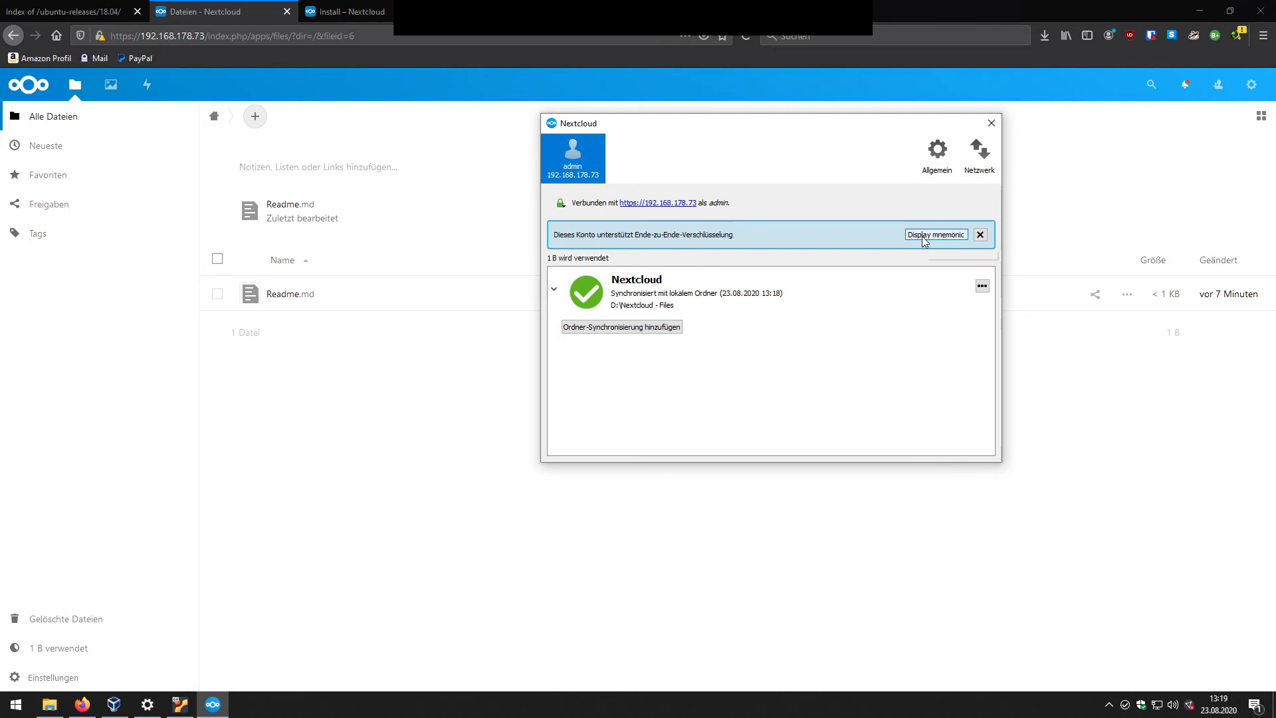
pyautogui.click(980, 236)
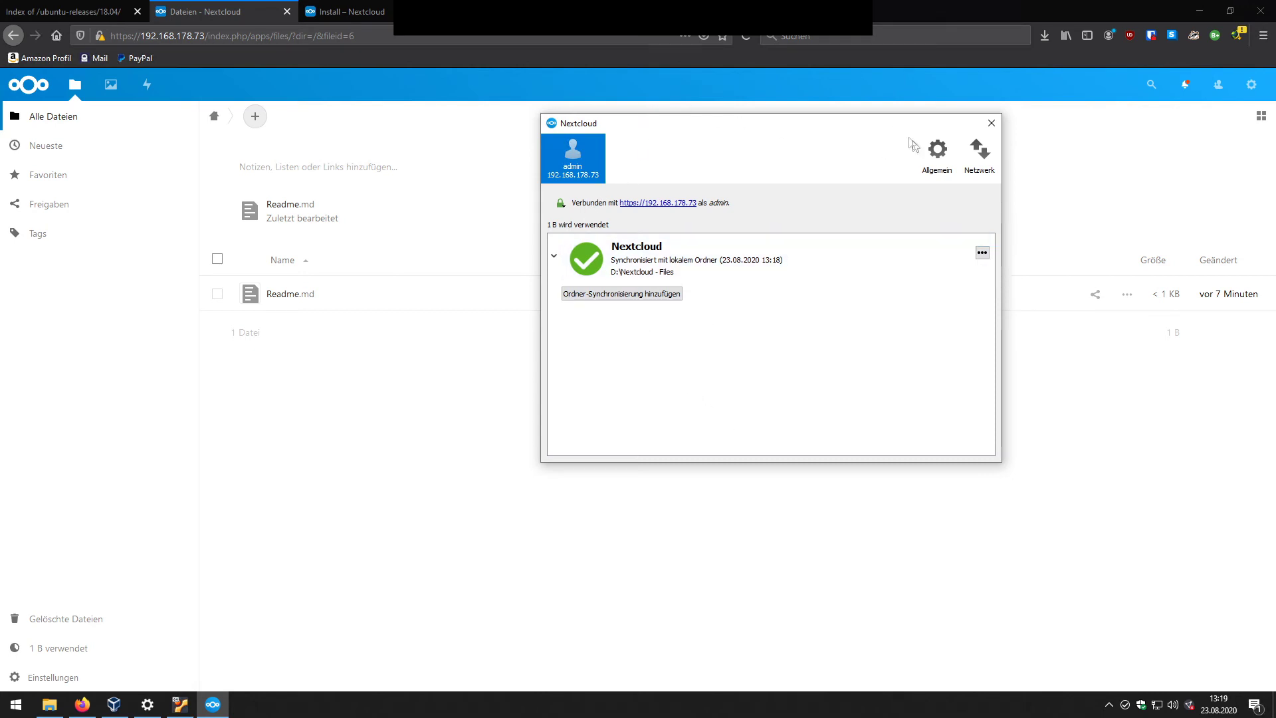
# Step: Look over the General (Allgemein) and Network (Netzwerk) settings, then close the settings window
pyautogui.click(936, 152)
pyautogui.click(980, 151)
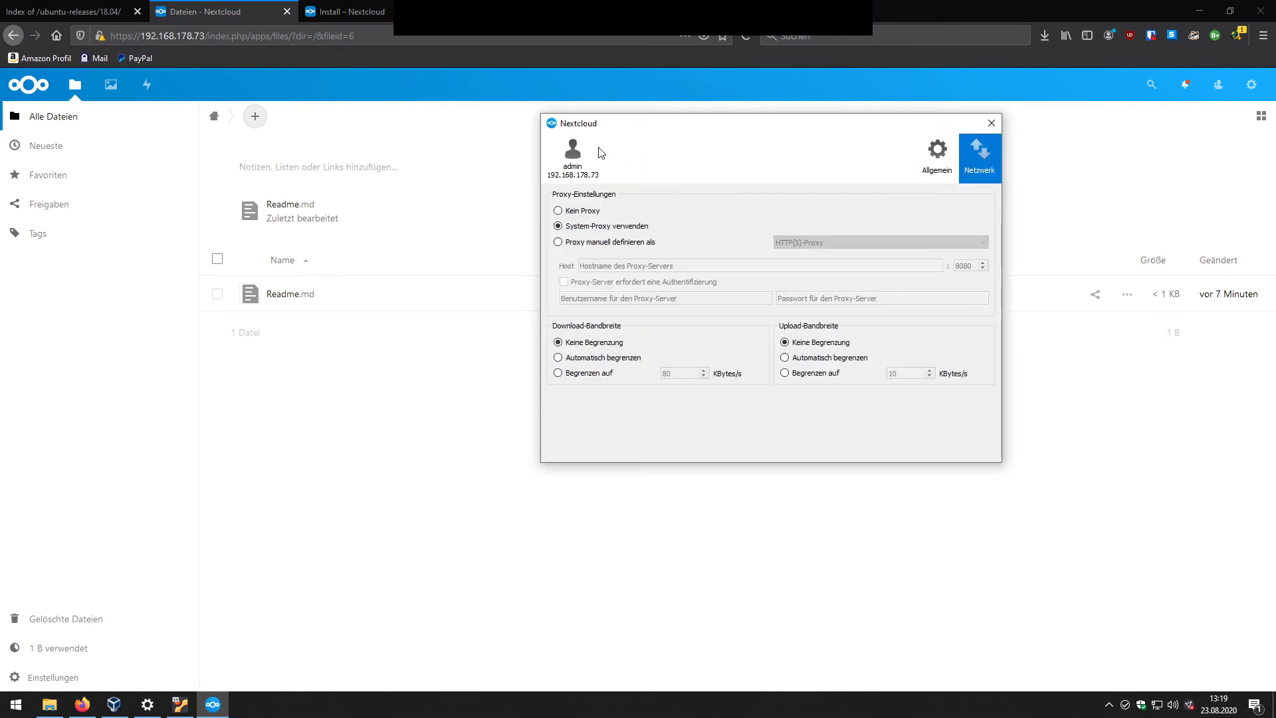
pyautogui.click(598, 153)
pyautogui.press('Escape')
# Step: Delete Readme.md from the Nextcloud web Files list and bring up the empty local folder
pyautogui.click(746, 36)
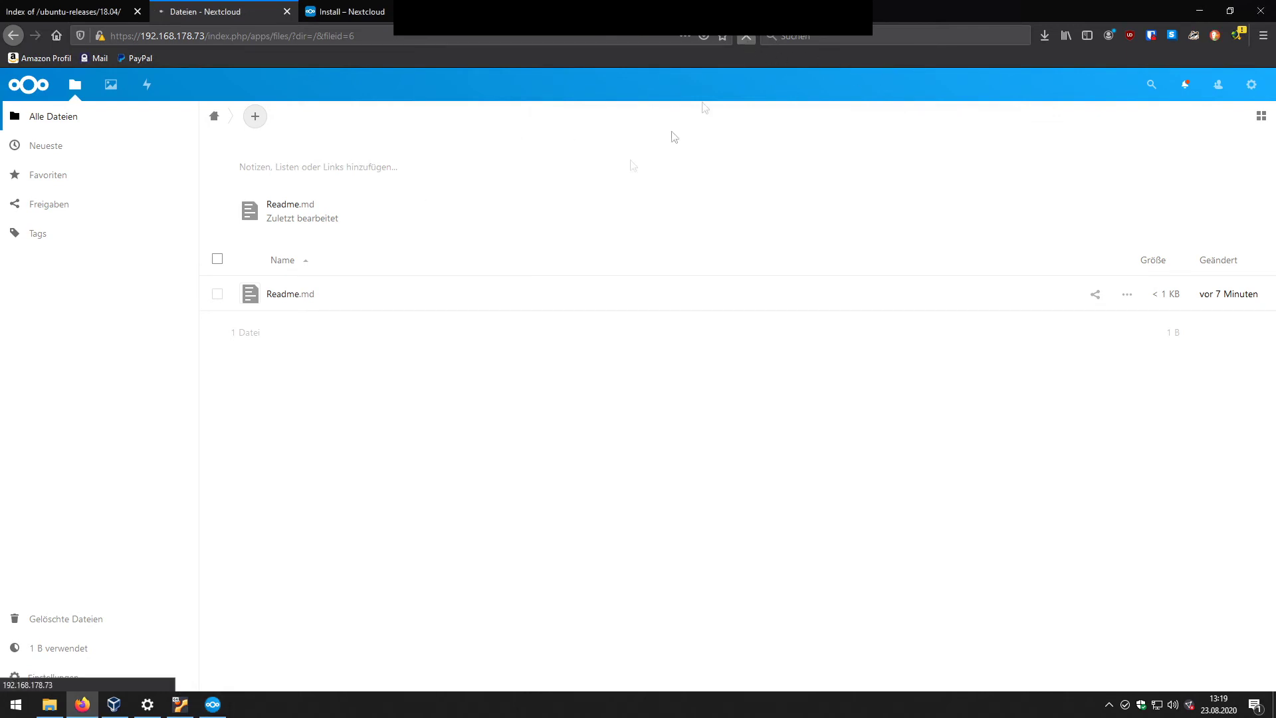
pyautogui.click(217, 294)
pyautogui.click(372, 259)
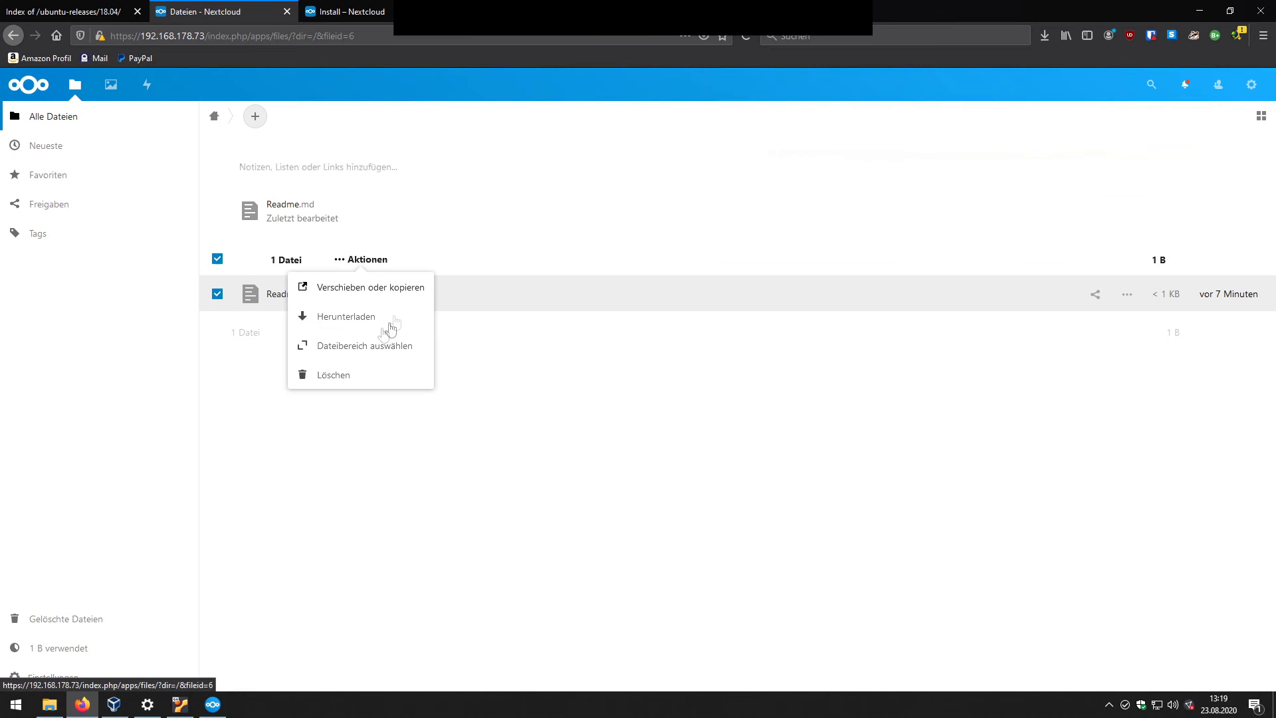
pyautogui.click(329, 376)
pyautogui.click(49, 705)
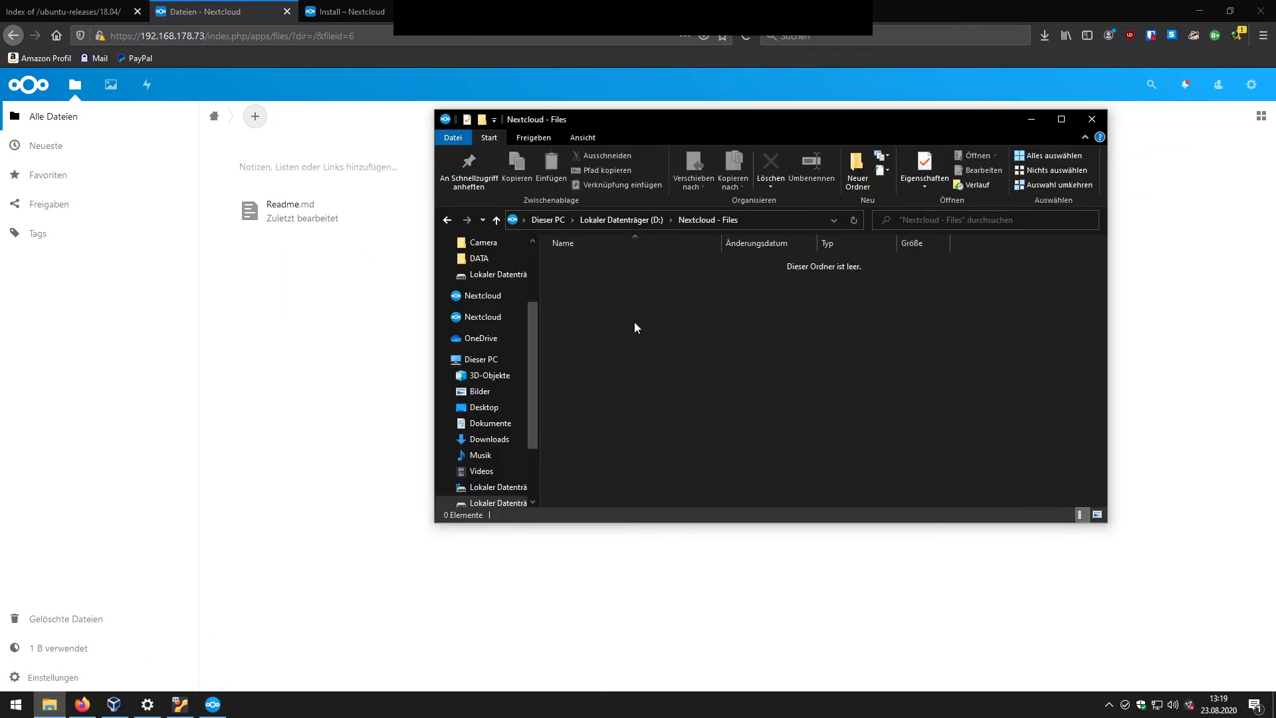
# Step: Create a new empty text document named Test.txt in D:\Nextcloud - Files
pyautogui.rightClick(636, 326)
pyautogui.moveTo(764, 512)
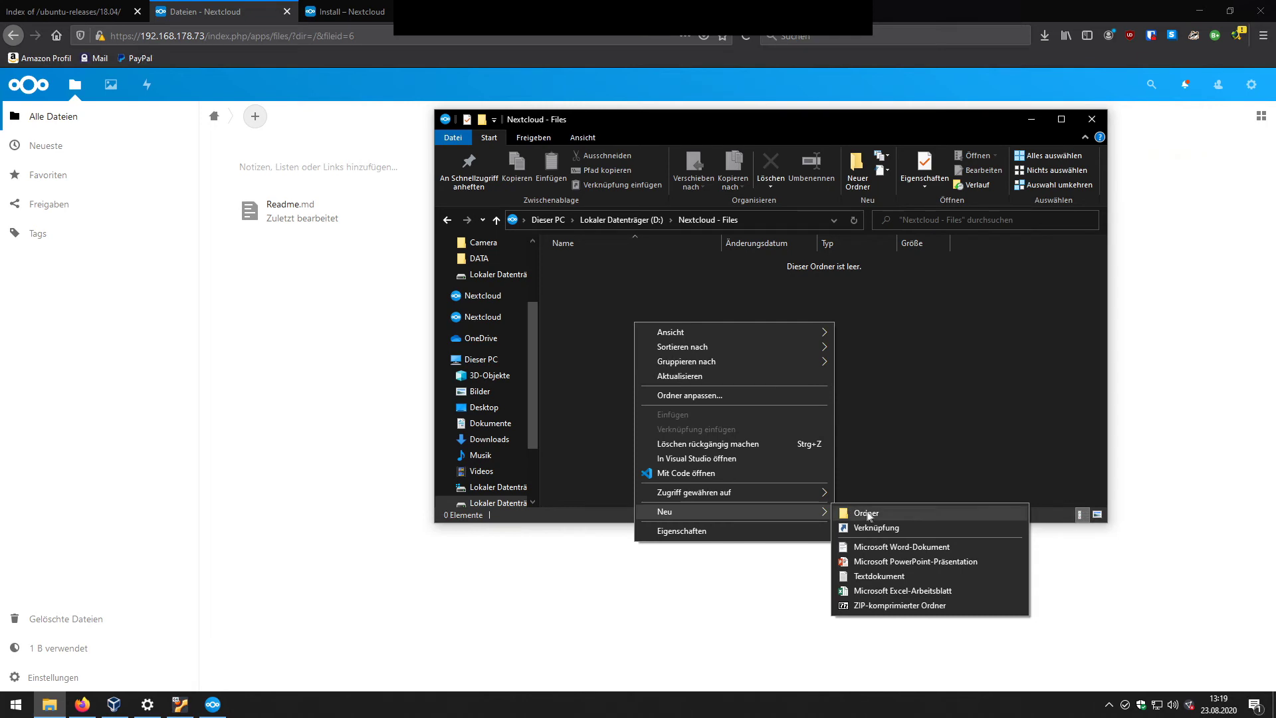
pyautogui.click(868, 577)
pyautogui.write('Test')
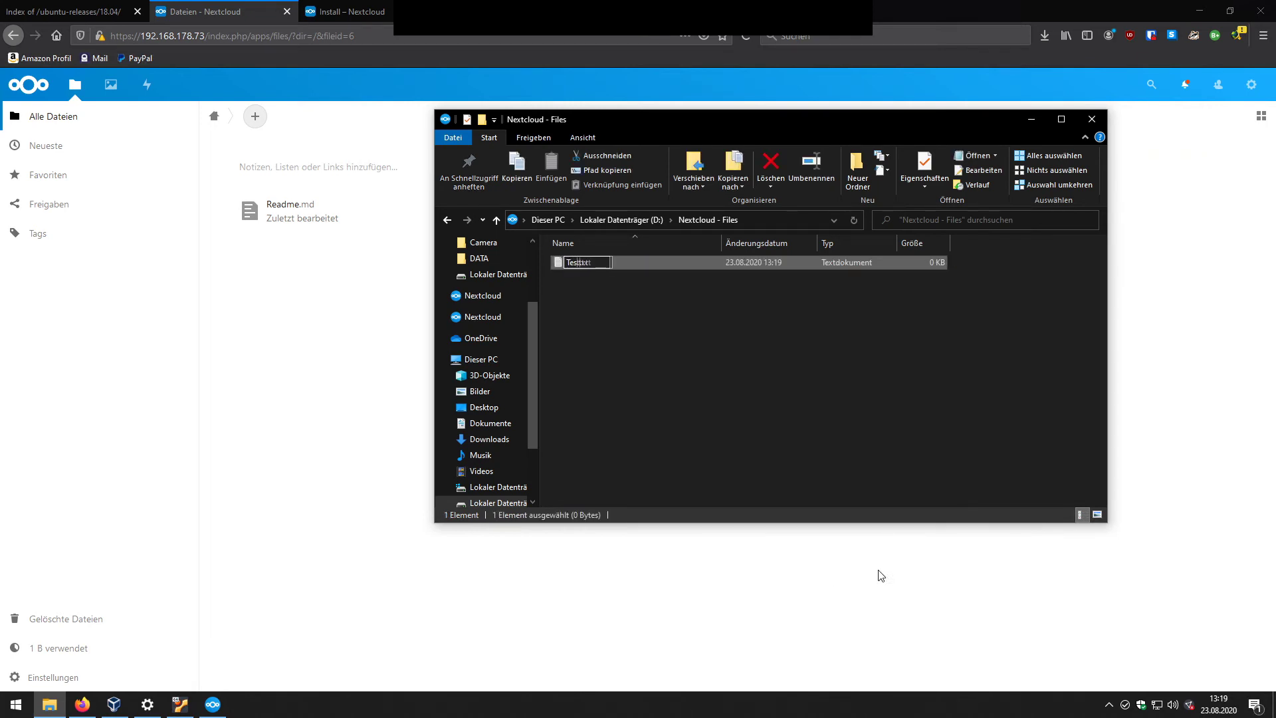
pyautogui.press('Return')
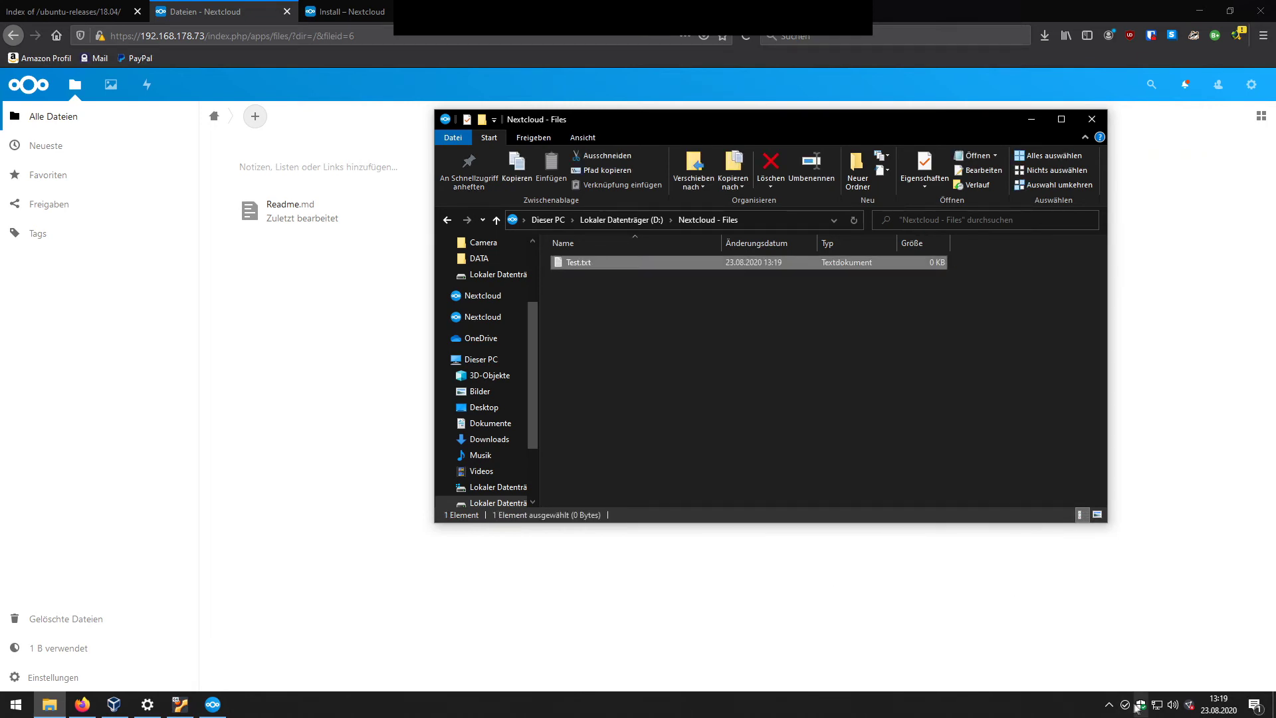
# Step: Reload the Nextcloud web Files list in Firefox
pyautogui.moveTo(1129, 712)
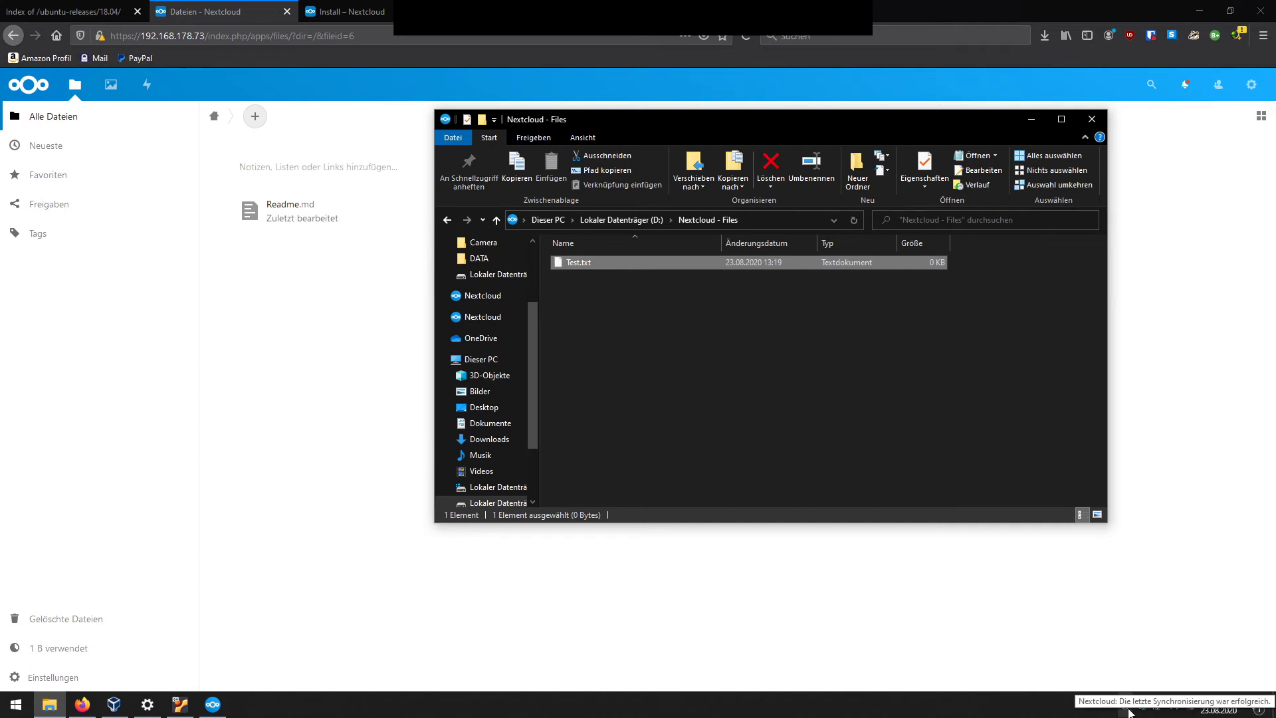
pyautogui.click(290, 304)
pyautogui.click(64, 120)
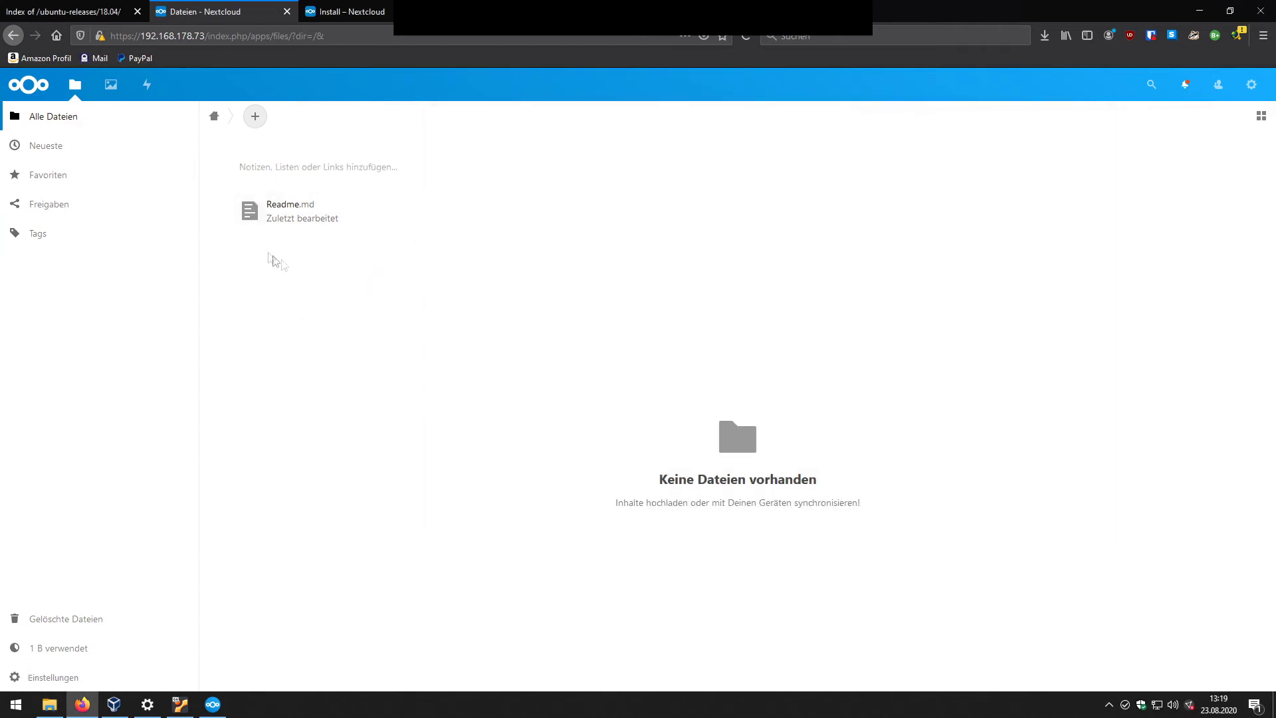
# Step: Make Test.txt read 'Hallo Welt' in Nextcloud's web text editor and close it
pyautogui.click(746, 36)
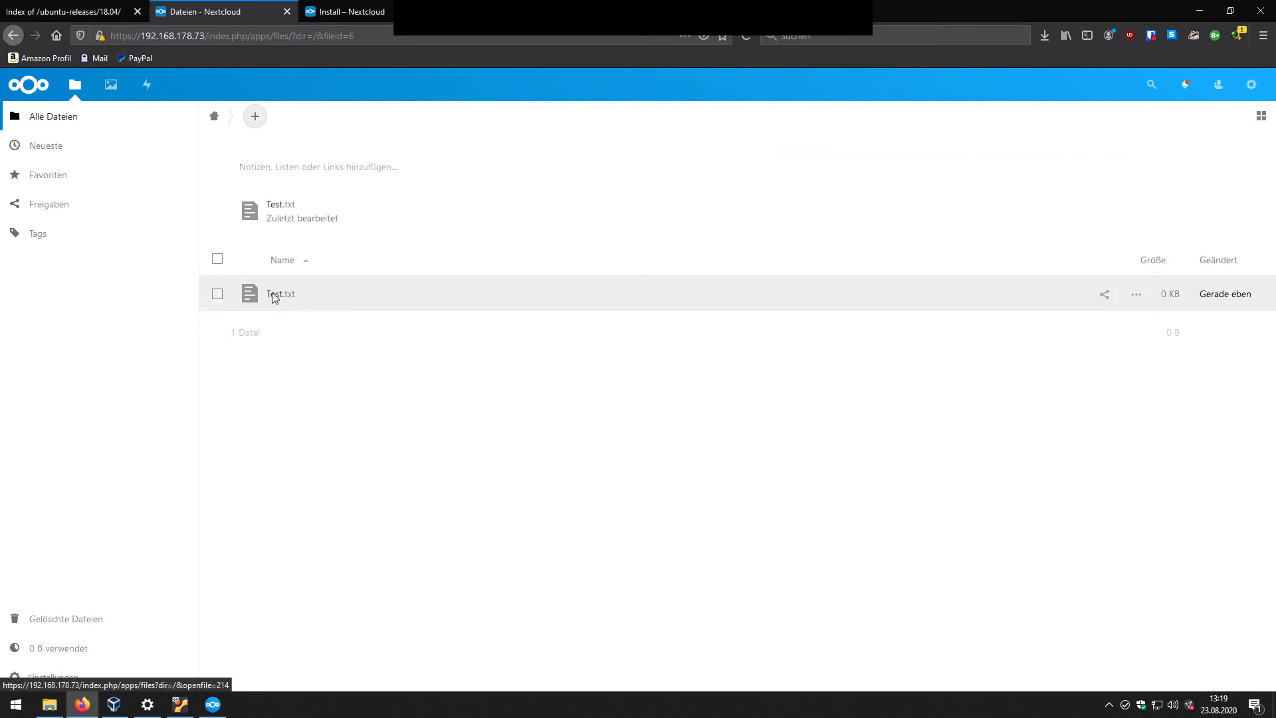
pyautogui.click(278, 294)
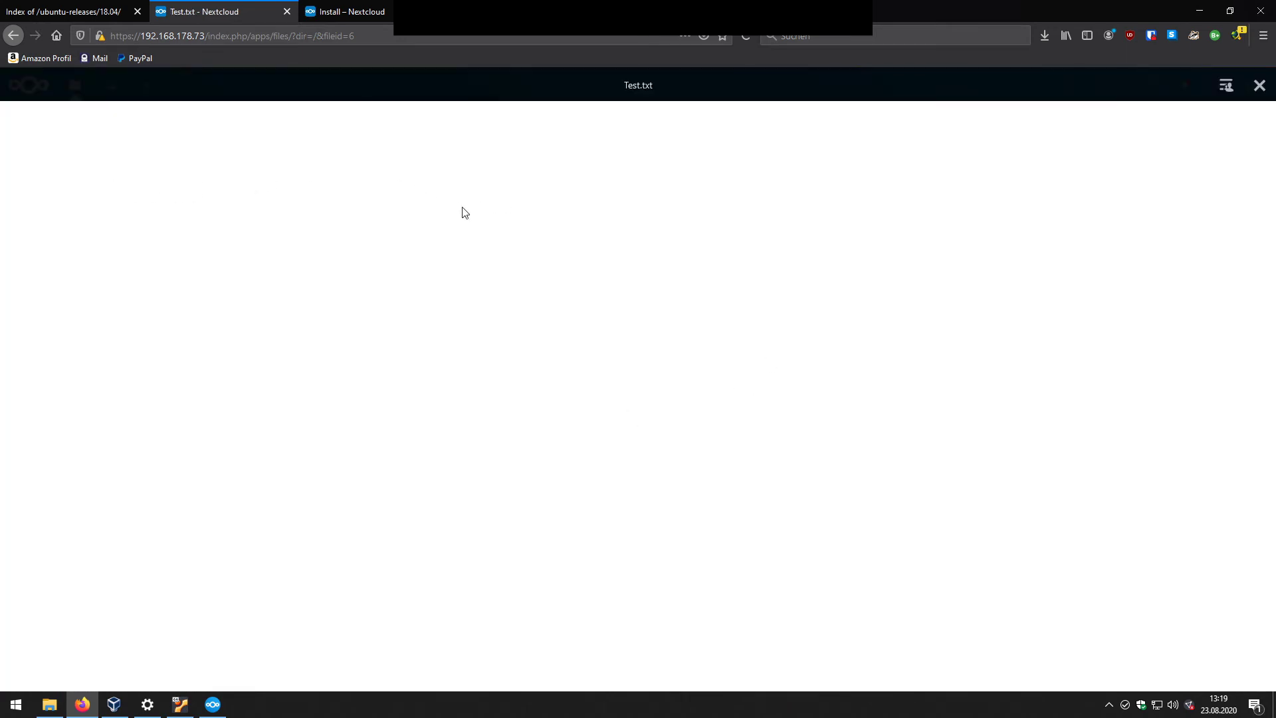
pyautogui.write('lt')
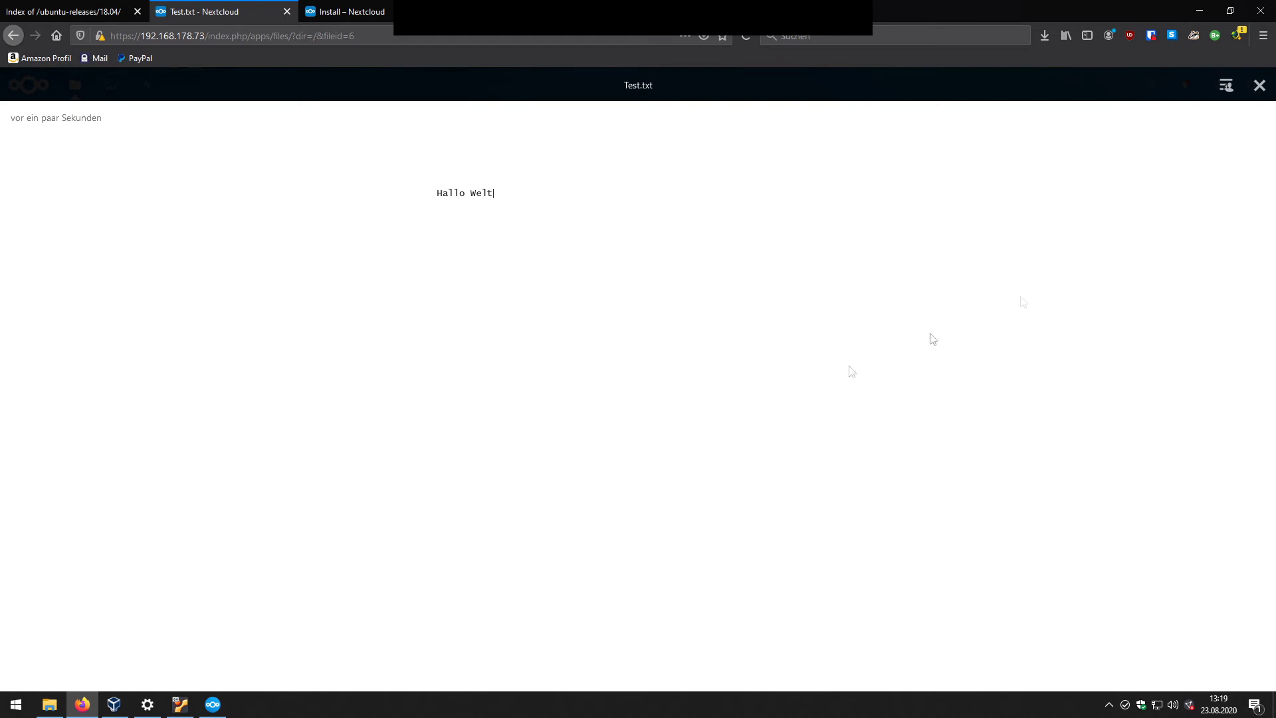
pyautogui.click(1260, 85)
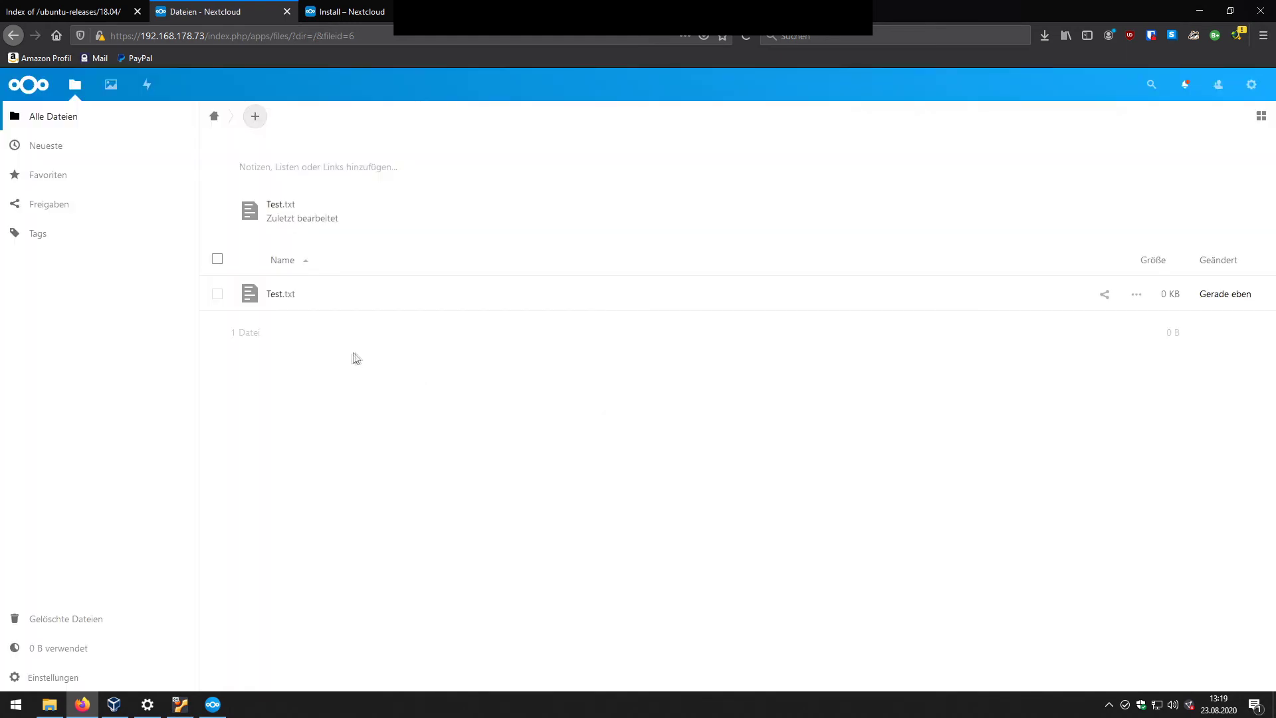
# Step: Recheck the saved text in Test.txt on the web, then open the local Test.txt in Notepad
pyautogui.click(271, 297)
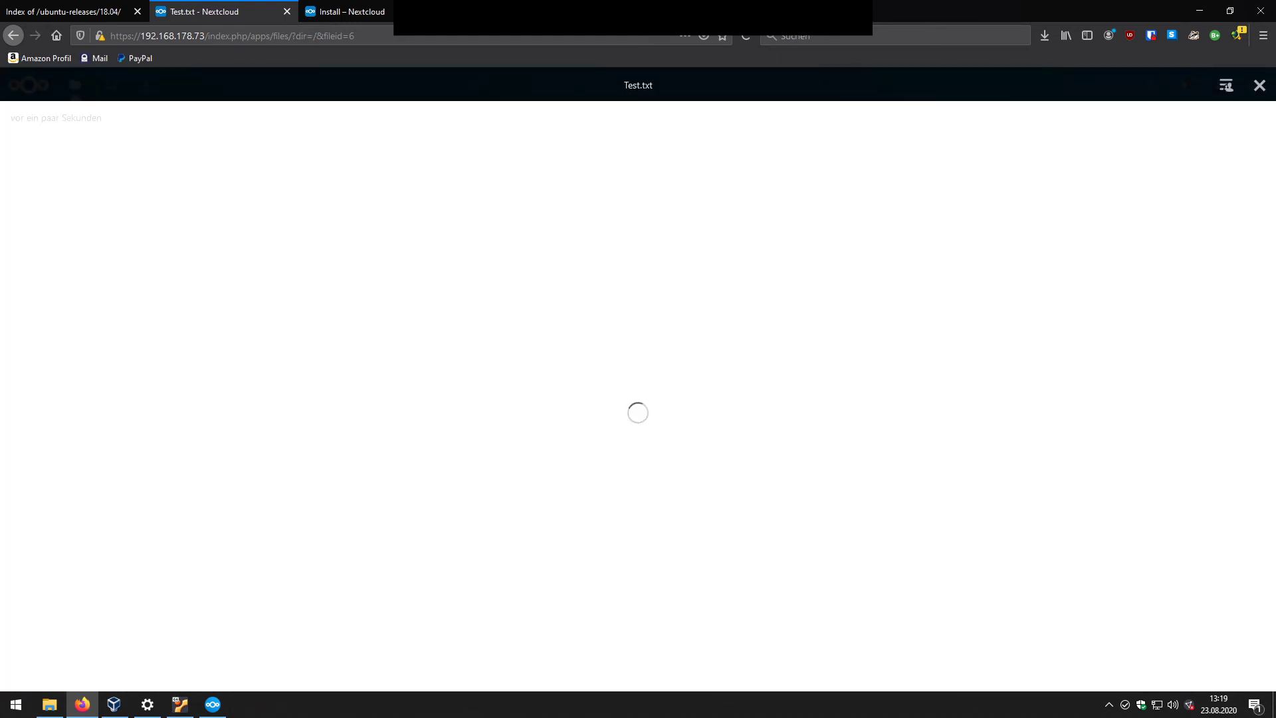
pyautogui.click(1260, 85)
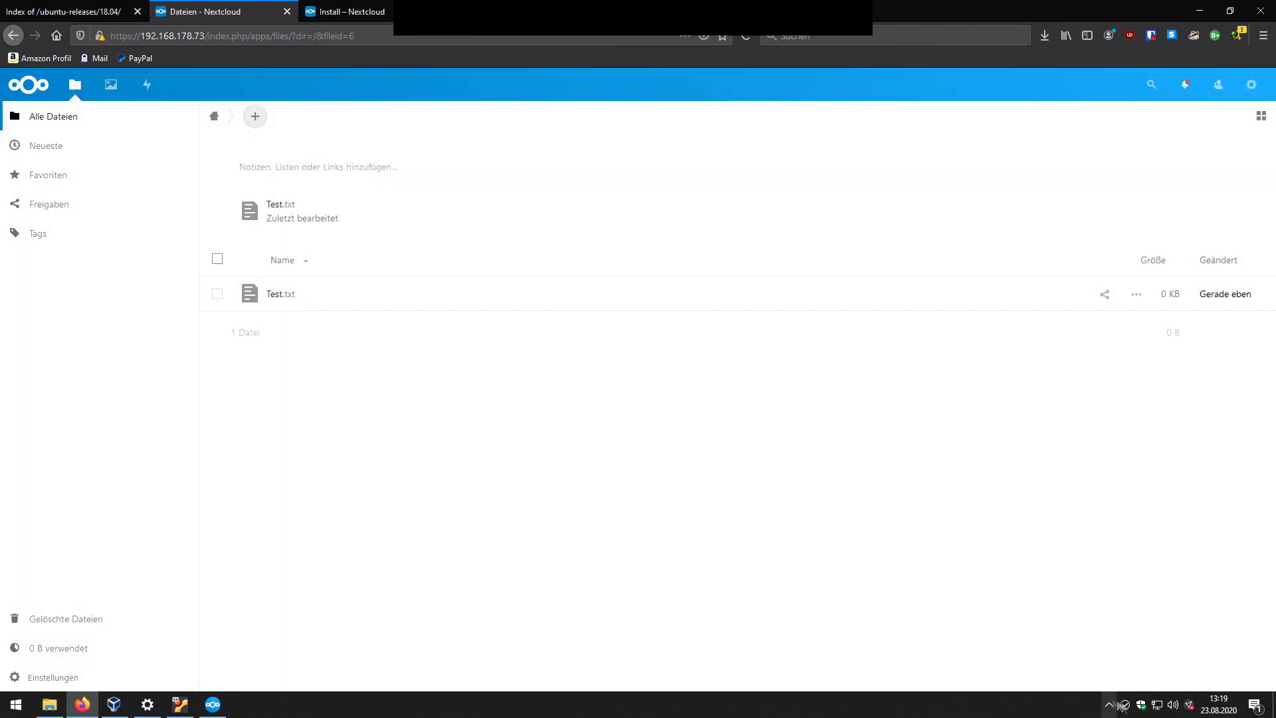
pyautogui.click(50, 704)
pyautogui.doubleClick(584, 262)
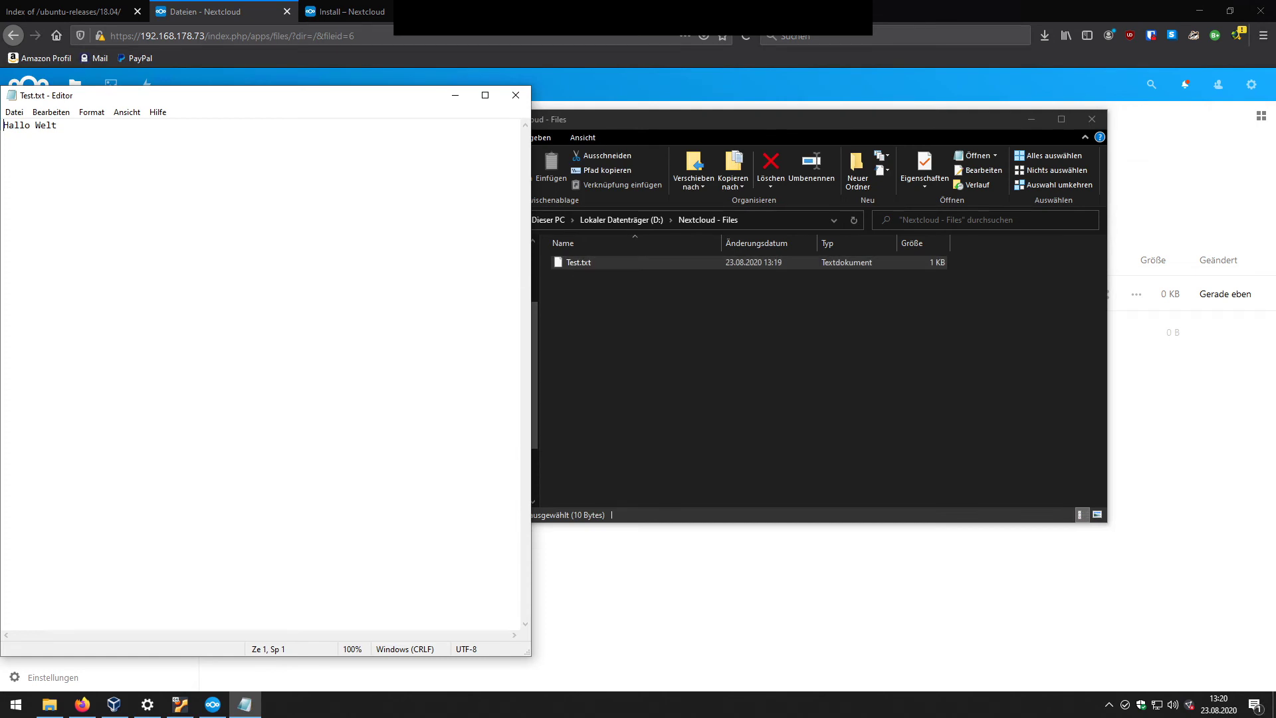
# Step: Center the Notepad window and check the local Test.txt ends with 'Hallo Welt'
pyautogui.moveTo(92, 102); pyautogui.dragTo(498, 103)
pyautogui.press('End')
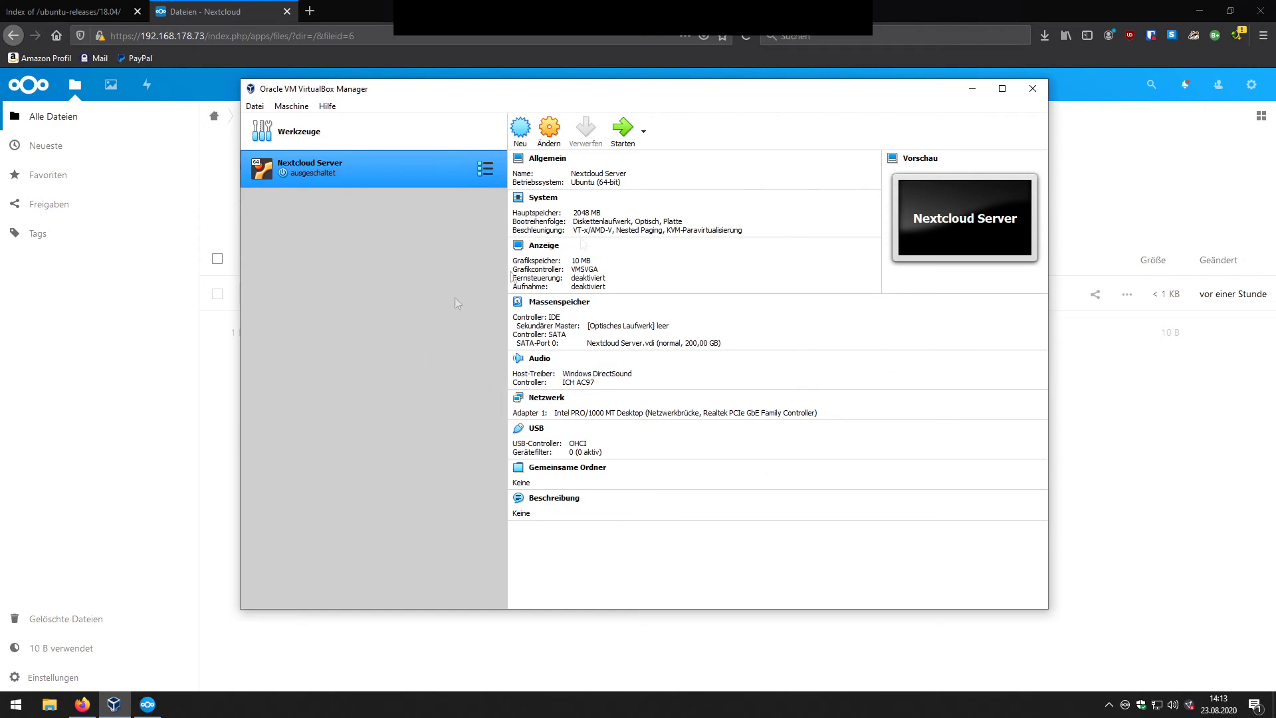
# Step: Review the Nextcloud Server VM's start modes, then quit the VirtualBox Manager
pyautogui.click(644, 135)
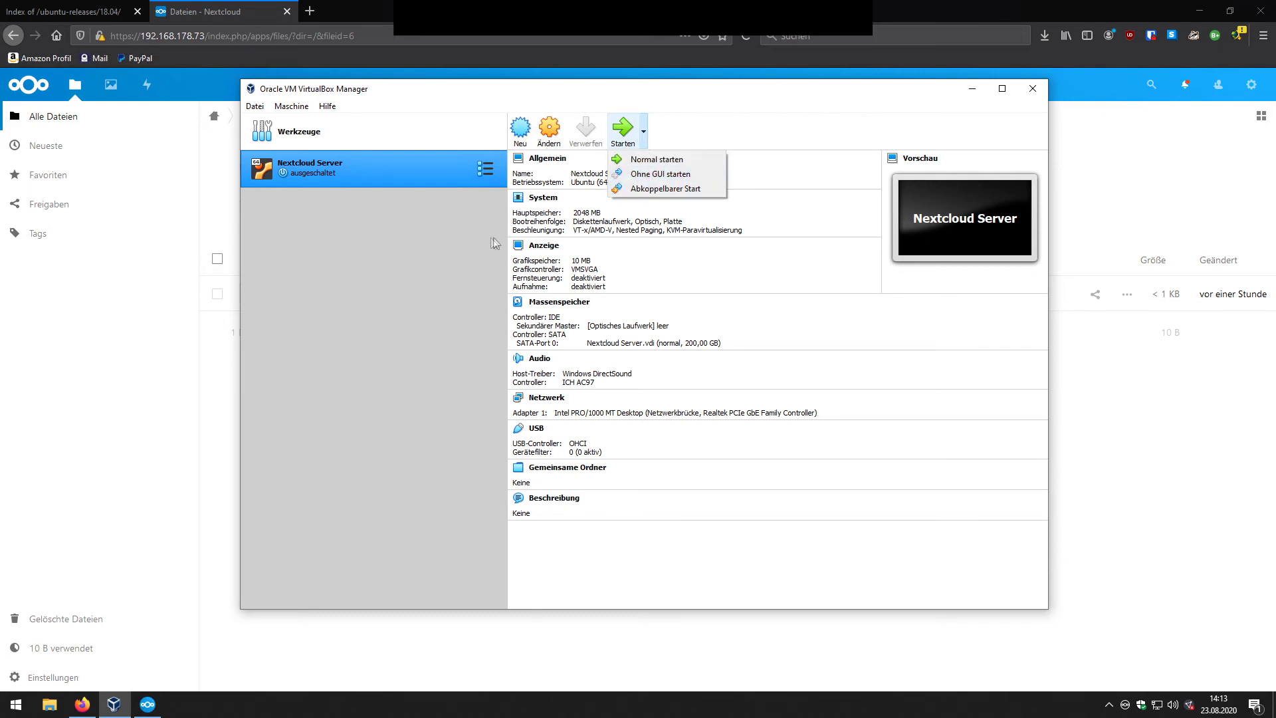
pyautogui.click(459, 246)
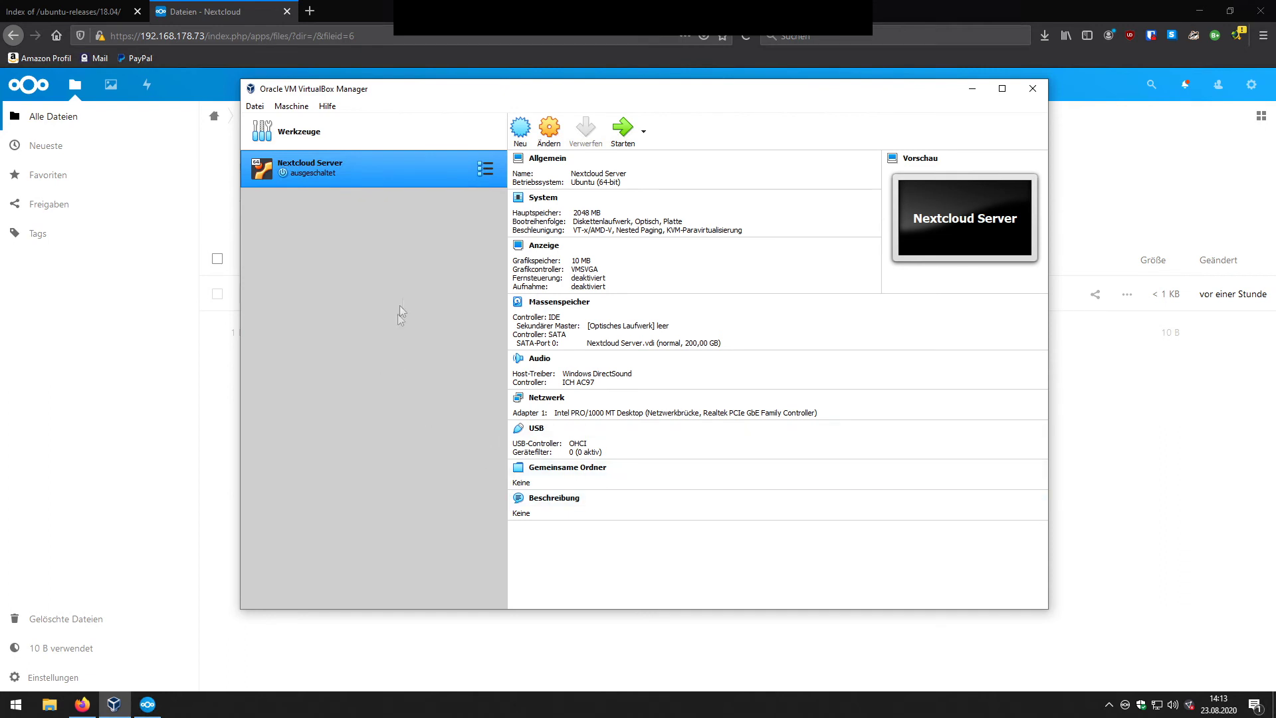
pyautogui.hotkey('alt', 'm')
pyautogui.moveTo(257, 108)
pyautogui.click(297, 278)
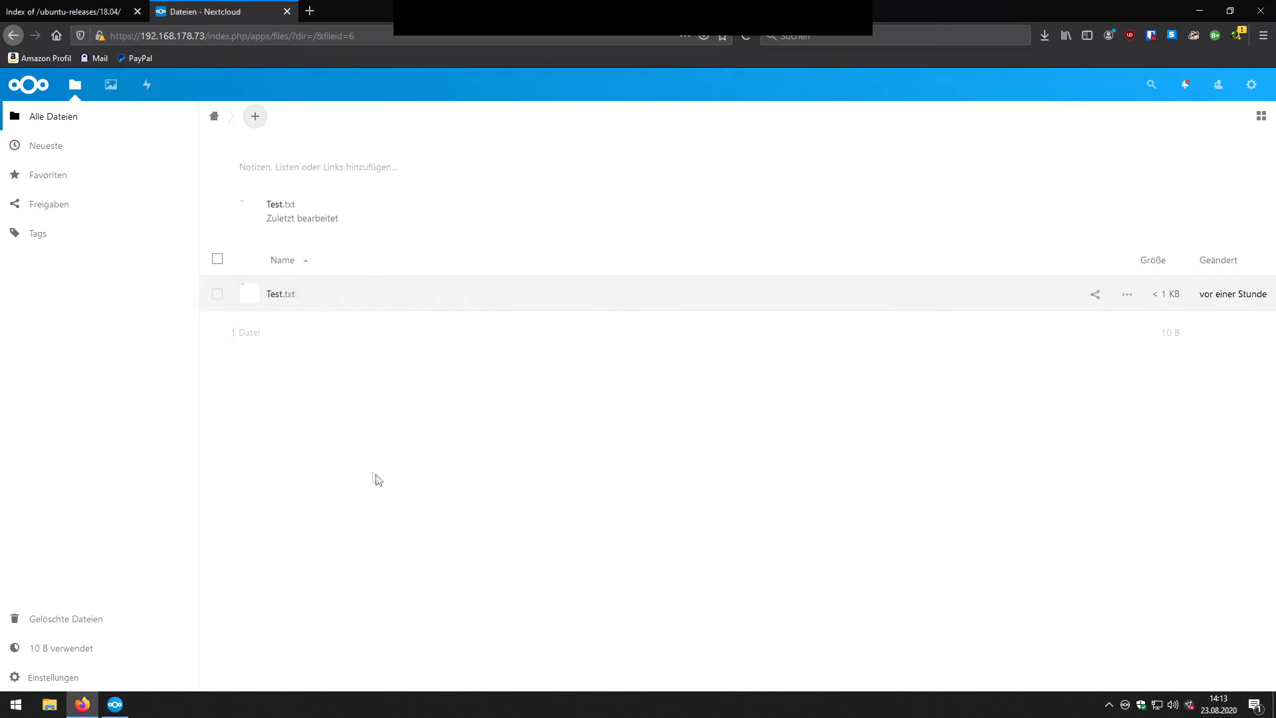
# Step: Close Firefox and the Nextcloud client window, and move the VirtualBox shortcut to the desktop centre
pyautogui.click(74, 15)
pyautogui.hotkey('alt', 'F4')
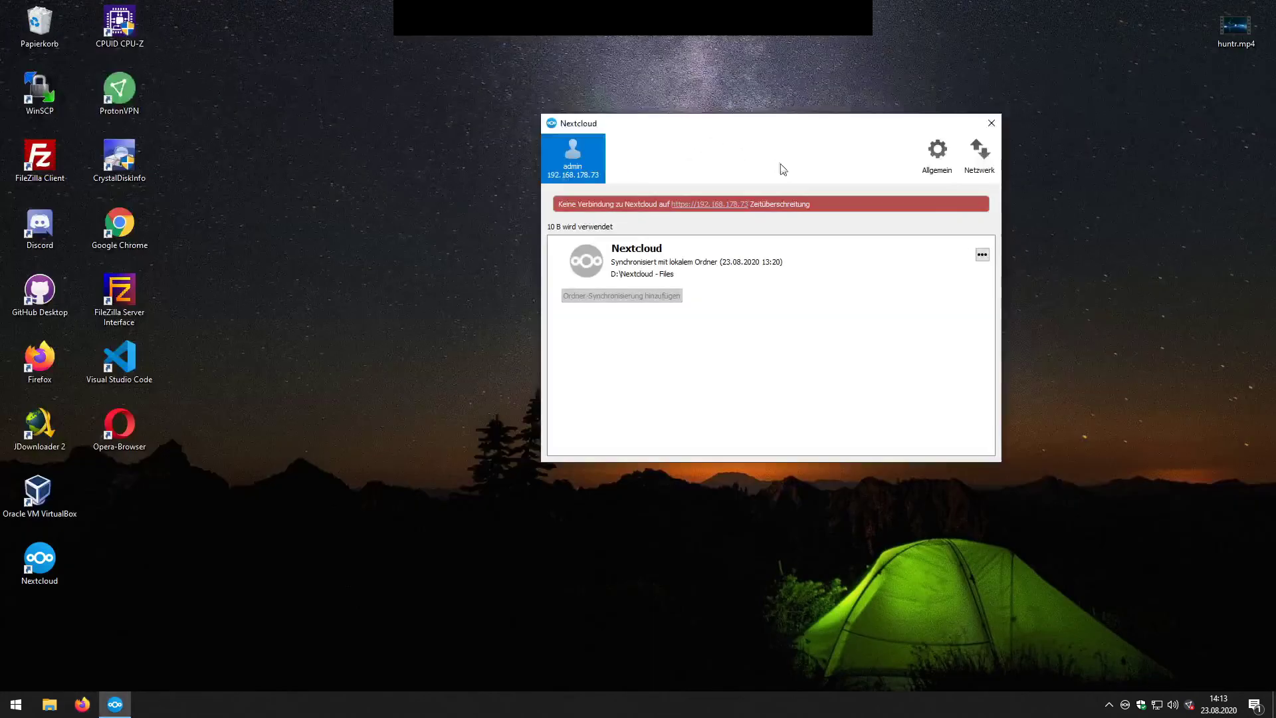
pyautogui.click(991, 123)
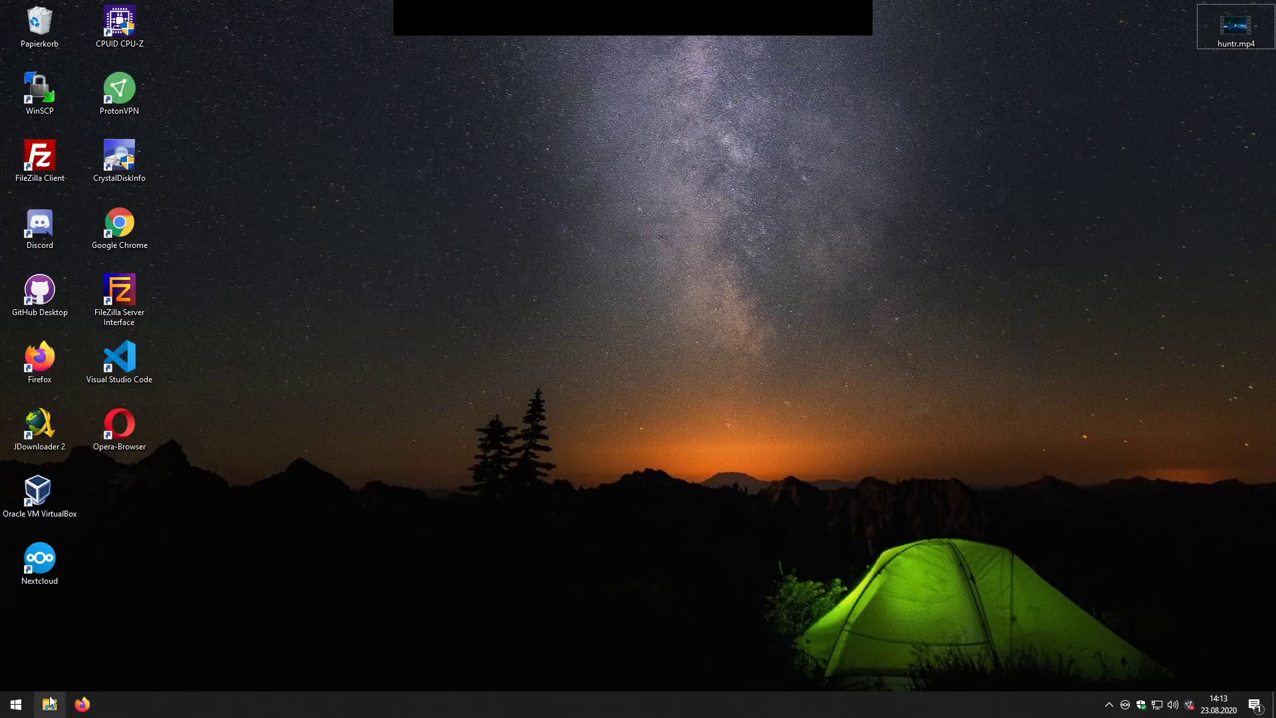
pyautogui.moveTo(38, 494); pyautogui.dragTo(362, 263)
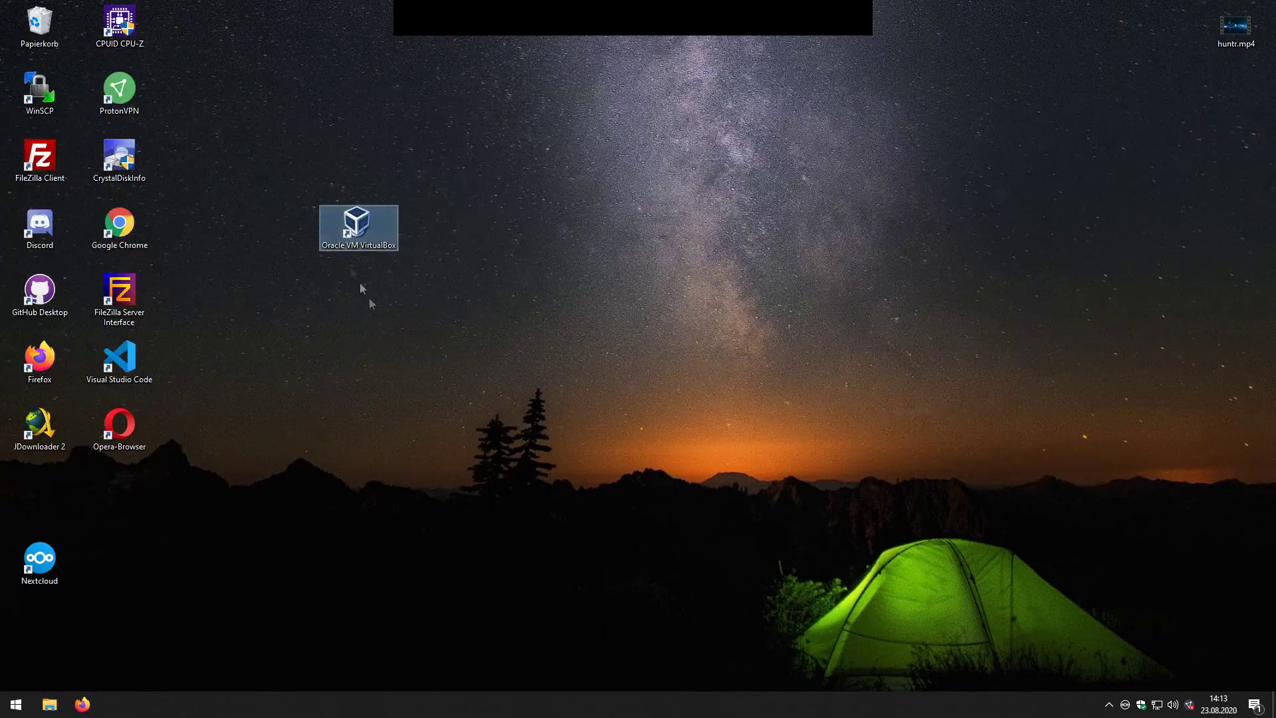
# Step: Open the VirtualBox installation folder C:\Programme\Oracle\VirtualBox from the desktop shortcut
pyautogui.rightClick(349, 233)
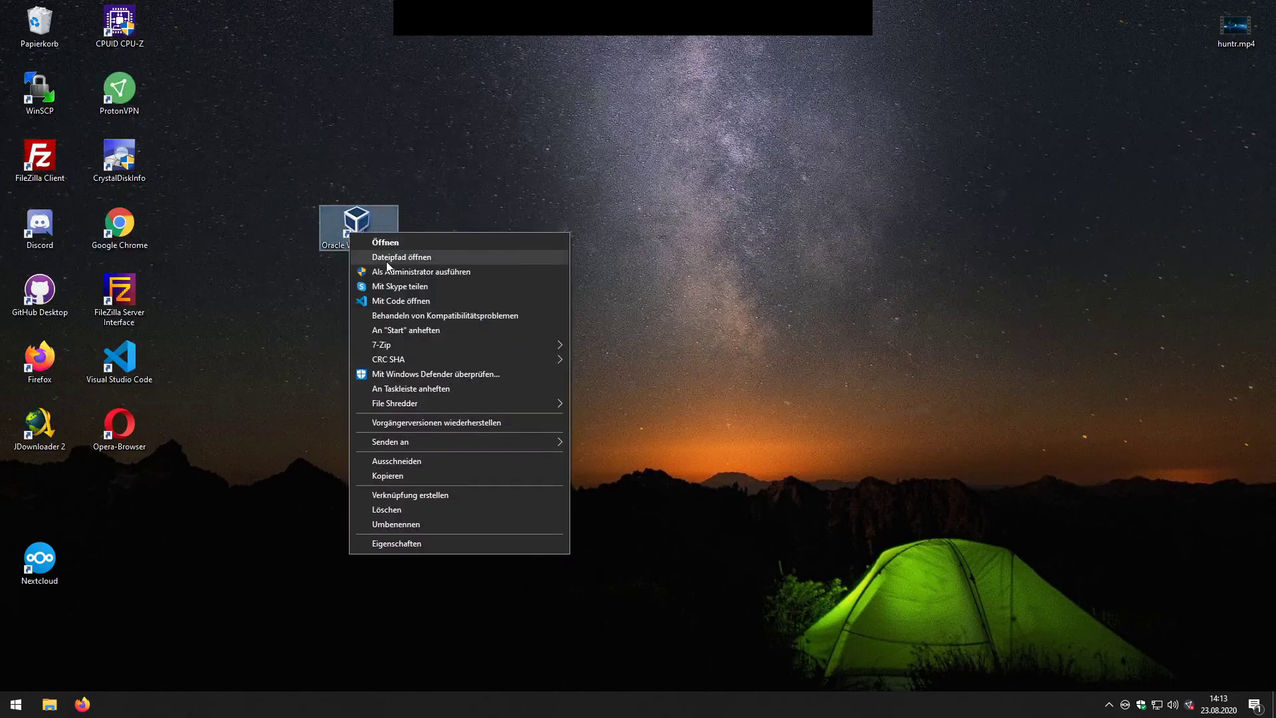
pyautogui.click(365, 235)
pyautogui.rightClick(365, 236)
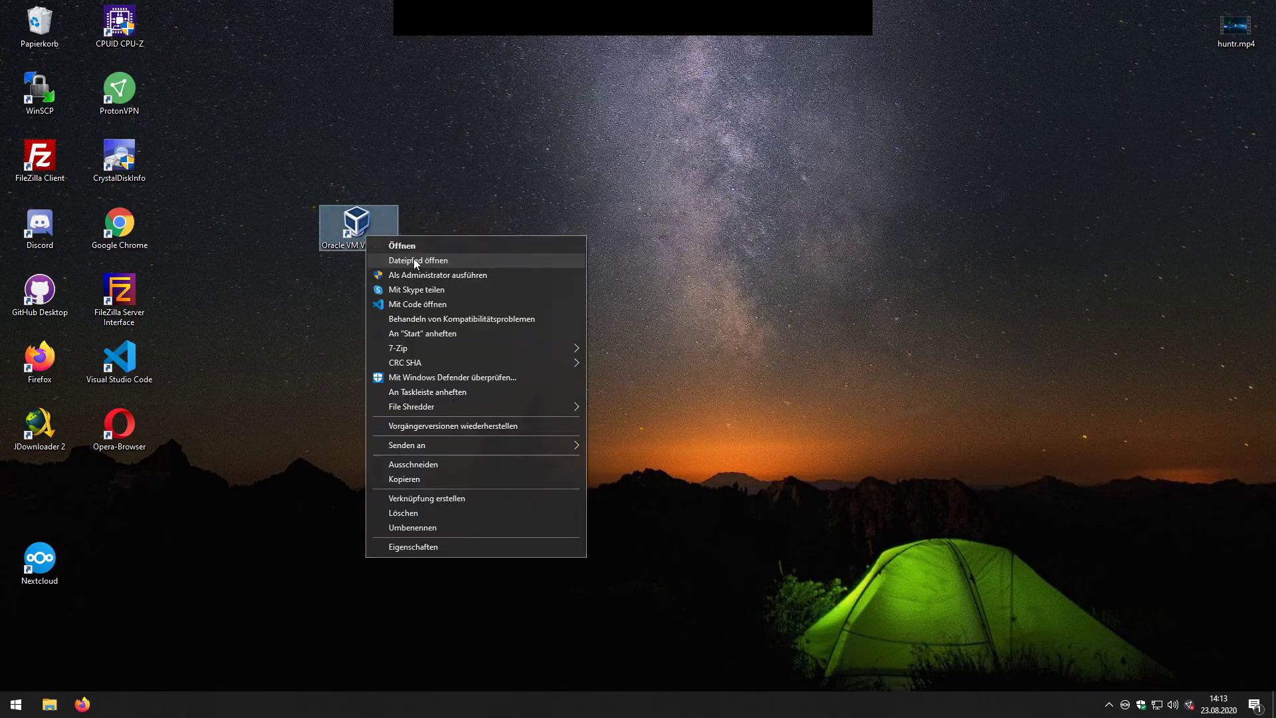
pyautogui.click(414, 260)
# Step: Select VBoxManage.exe and the VirtualBox shortcut, then bring up the Run box with shell:startup
pyautogui.scroll(8, 611, 317)
pyautogui.scroll(-4, 600, 391)
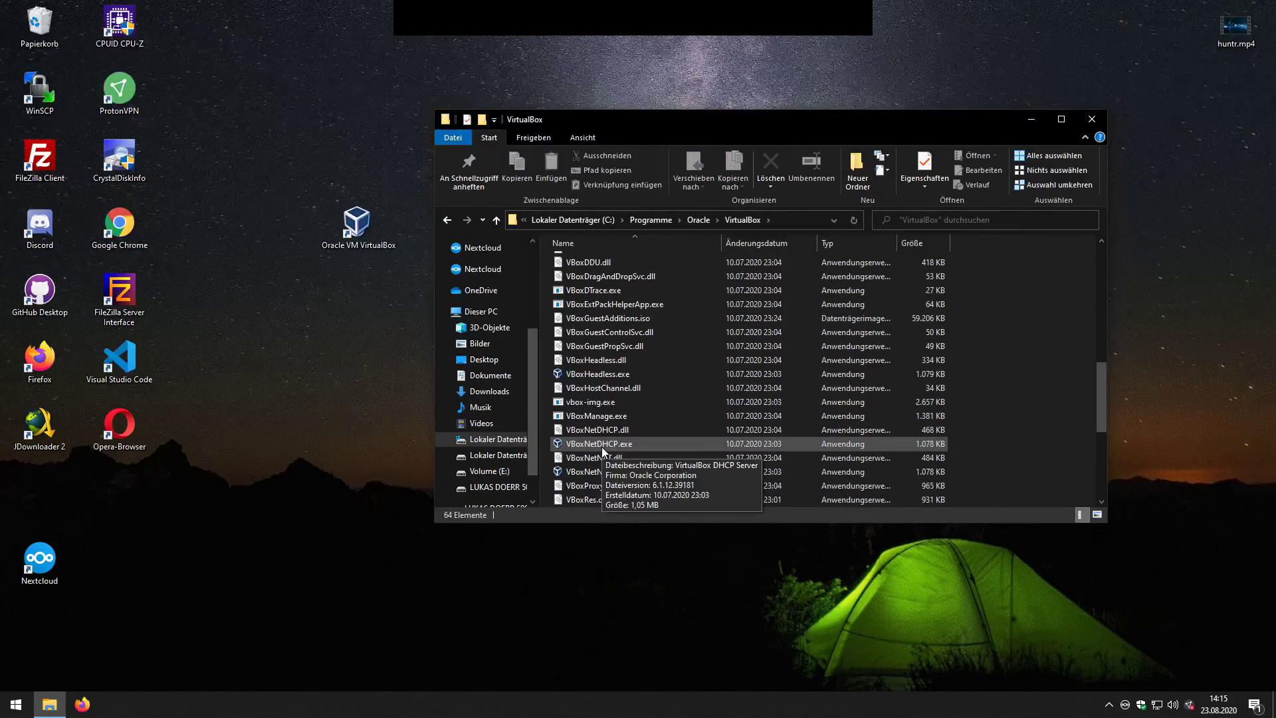
pyautogui.click(593, 415)
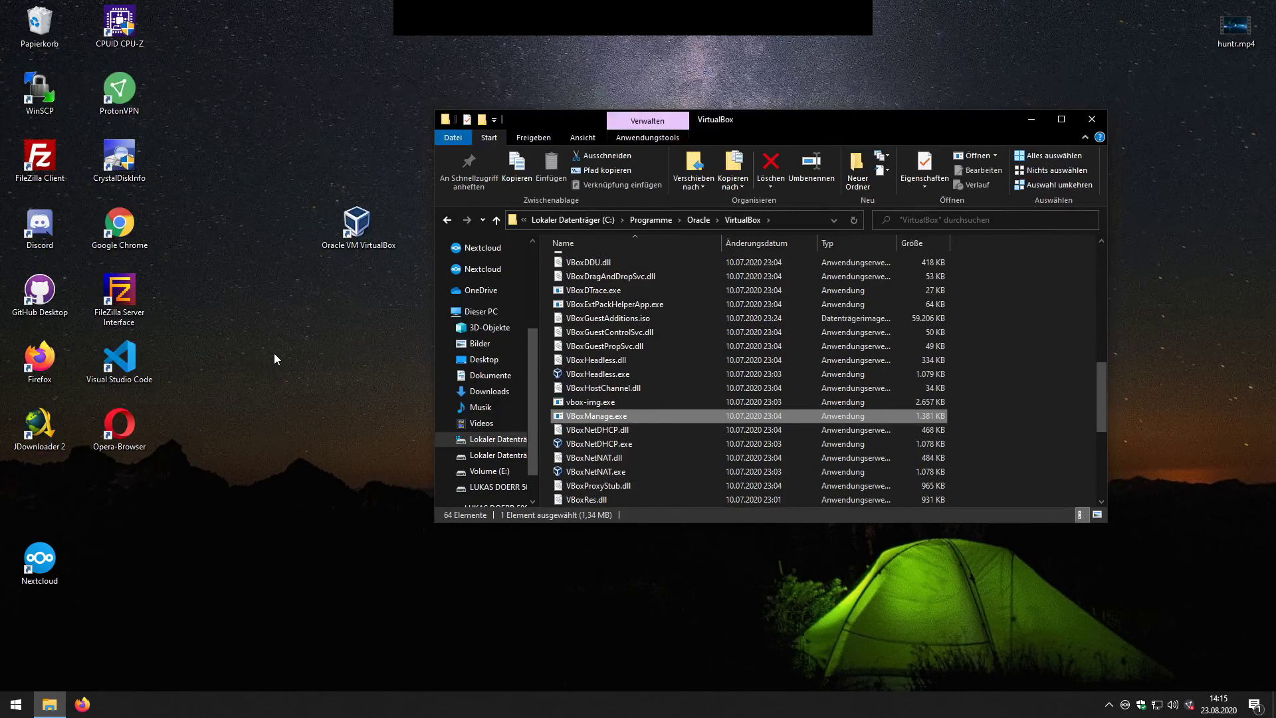
pyautogui.click(365, 434)
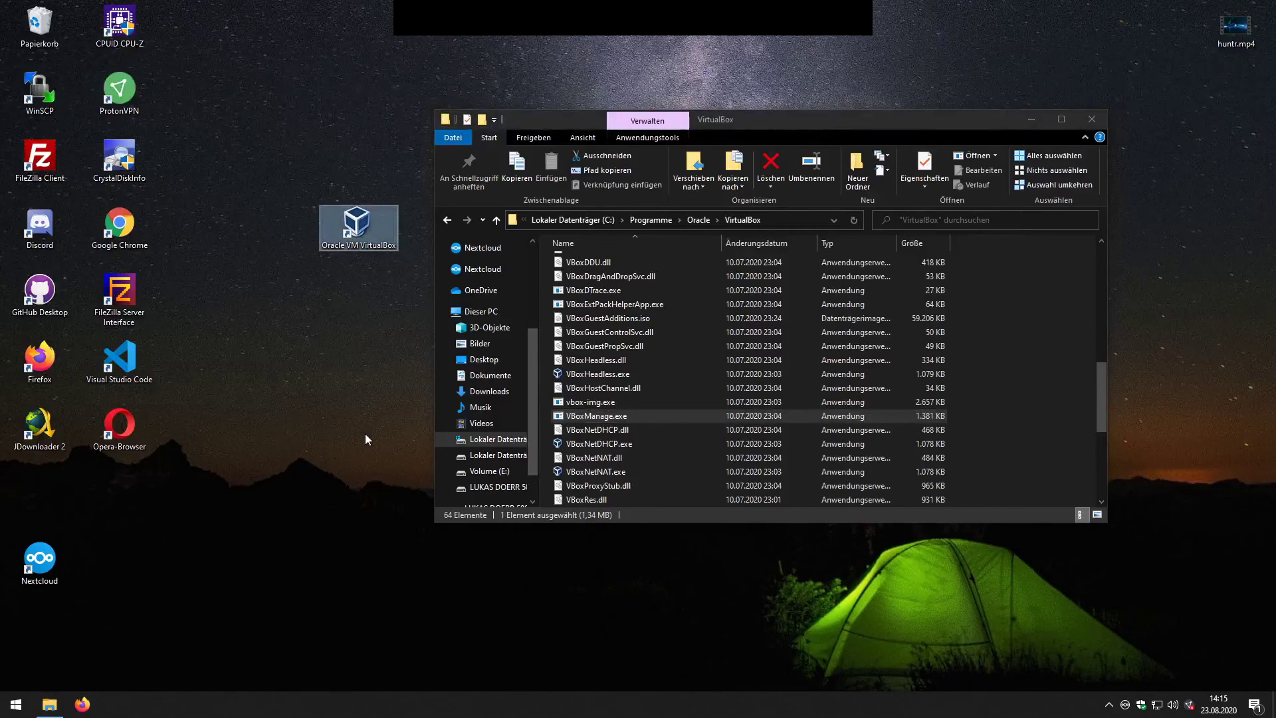
pyautogui.press('super+r')
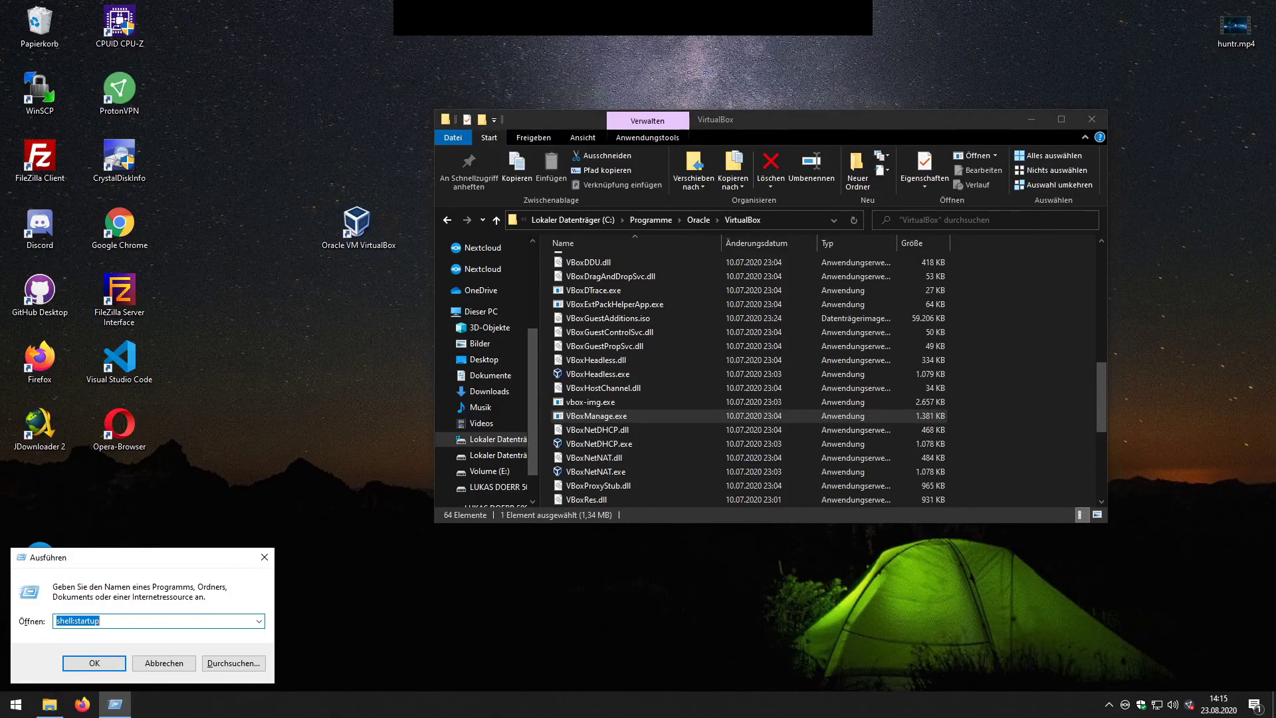
# Step: Open the Autostart folder beside the VirtualBox folder and bring up its New options to add a text document
pyautogui.moveTo(62, 620)
pyautogui.mouseDown()
pyautogui.moveTo(100, 620)
pyautogui.moveTo(59, 620)
pyautogui.mouseUp()
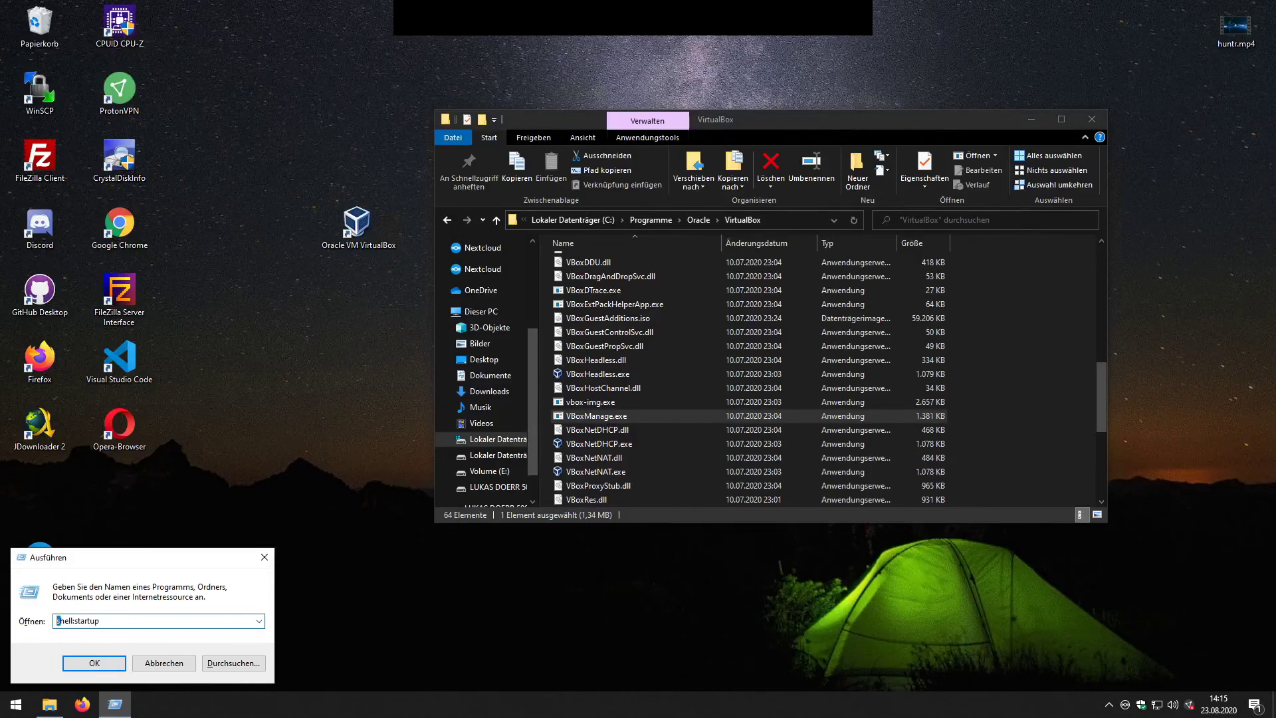
pyautogui.click(94, 663)
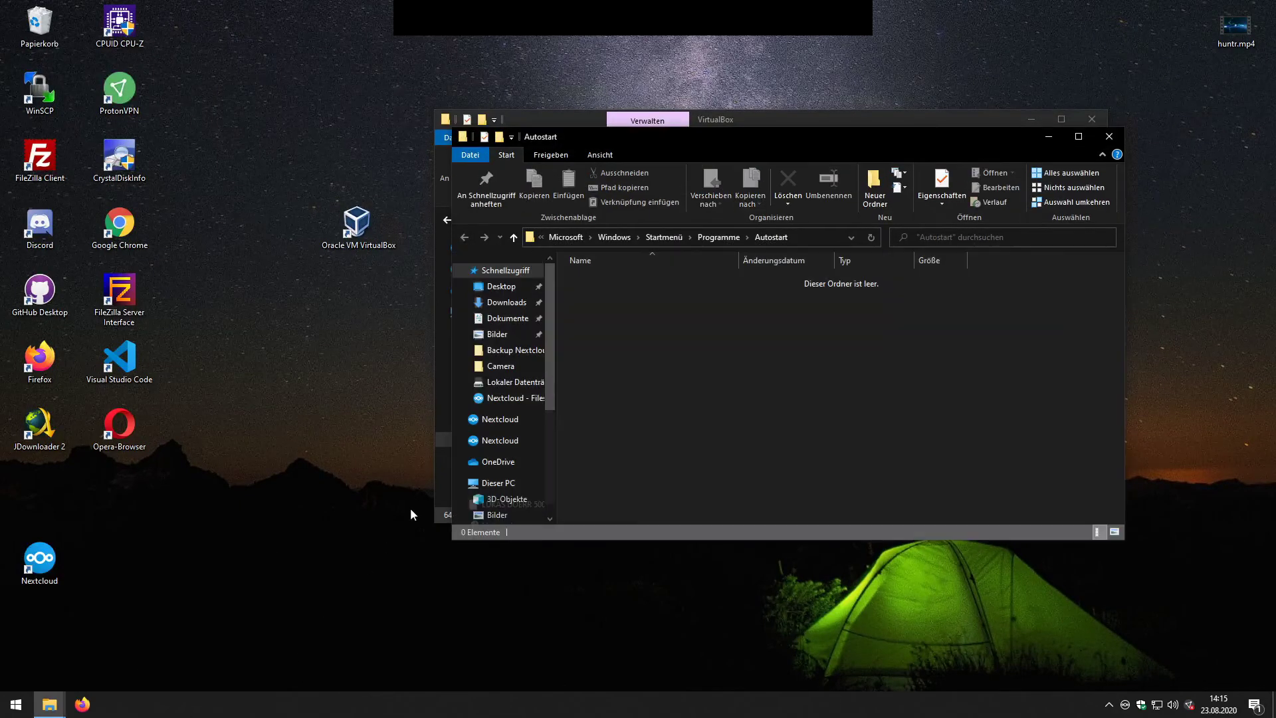
pyautogui.moveTo(765, 137); pyautogui.dragTo(872, 138)
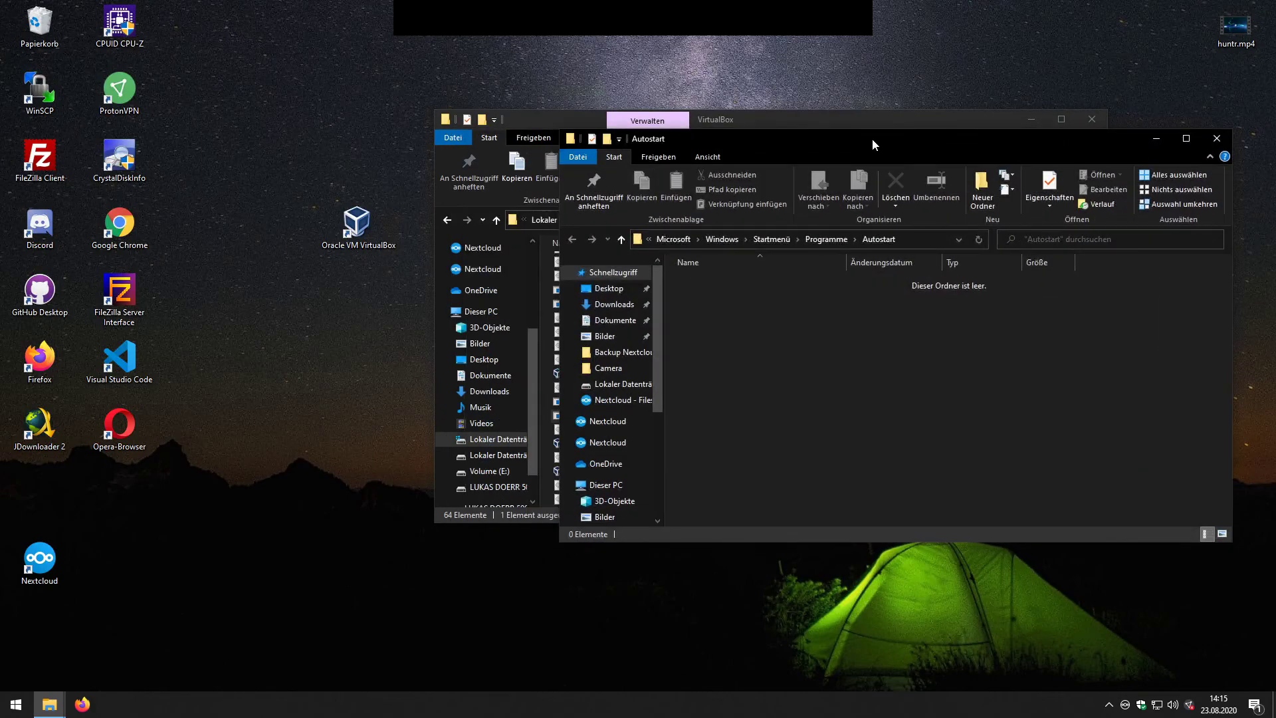
pyautogui.moveTo(765, 122); pyautogui.dragTo(430, 72)
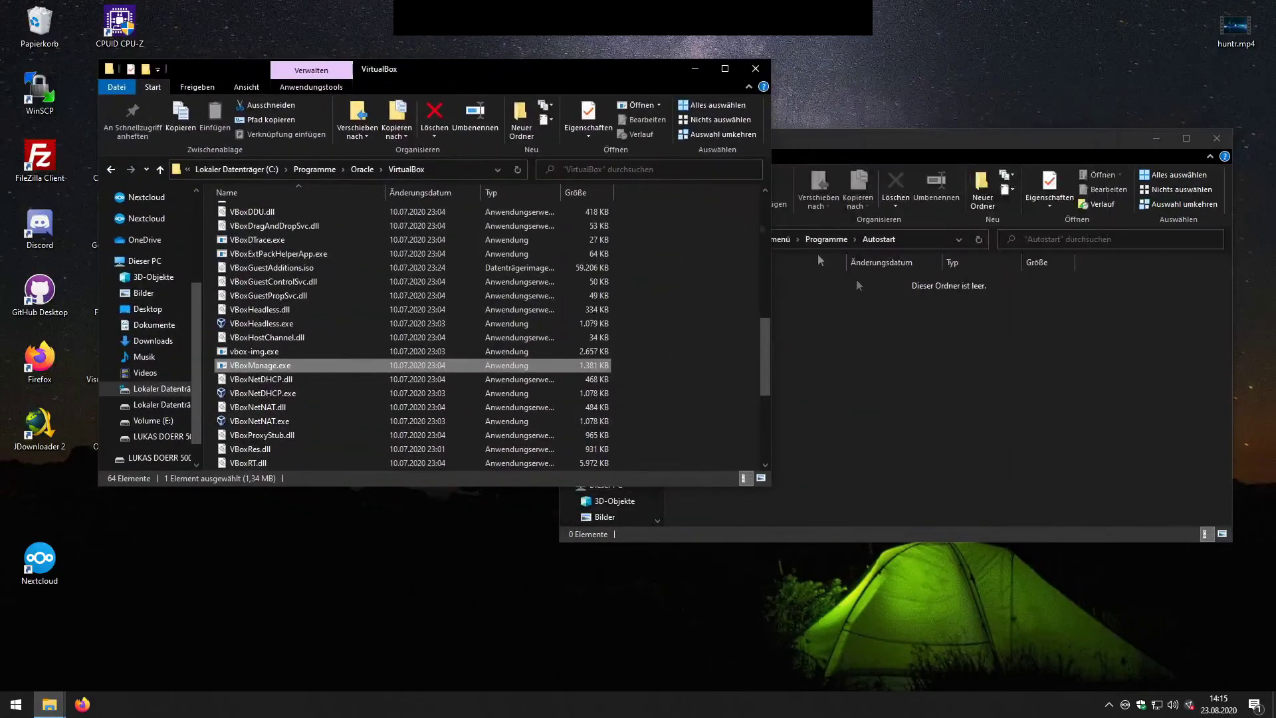
pyautogui.click(868, 369)
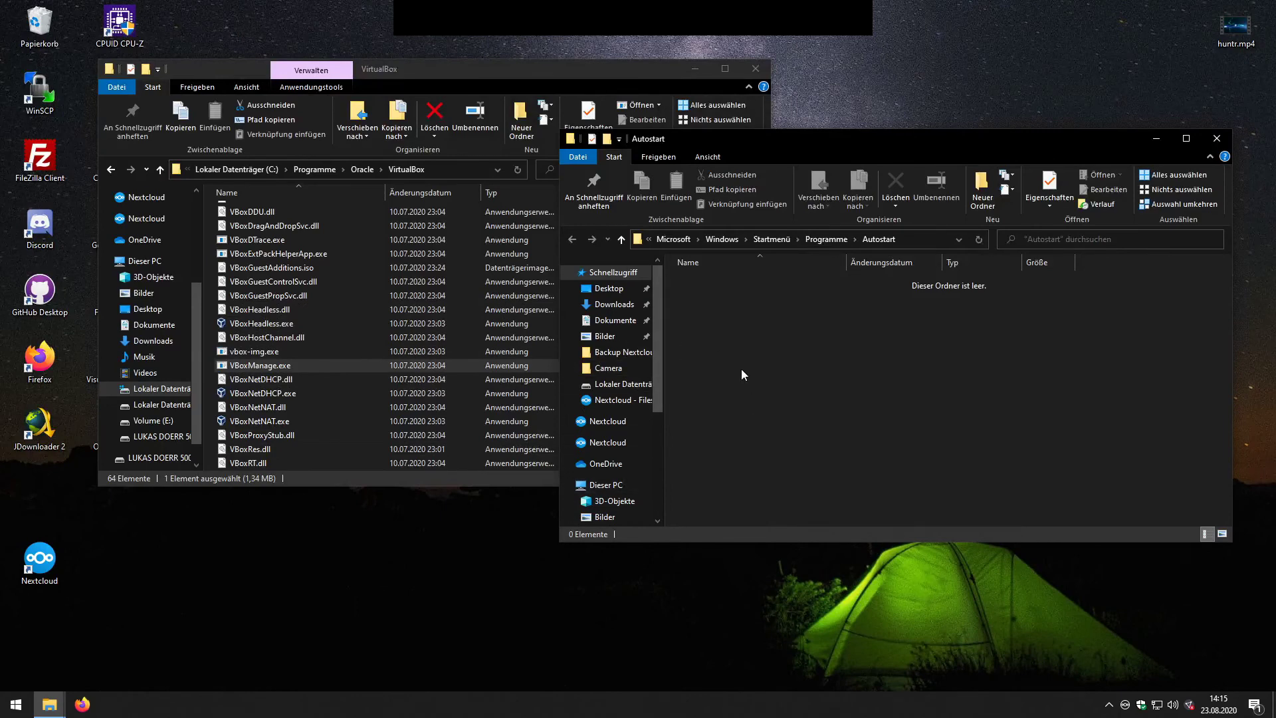
pyautogui.rightClick(756, 343)
pyautogui.moveTo(808, 533)
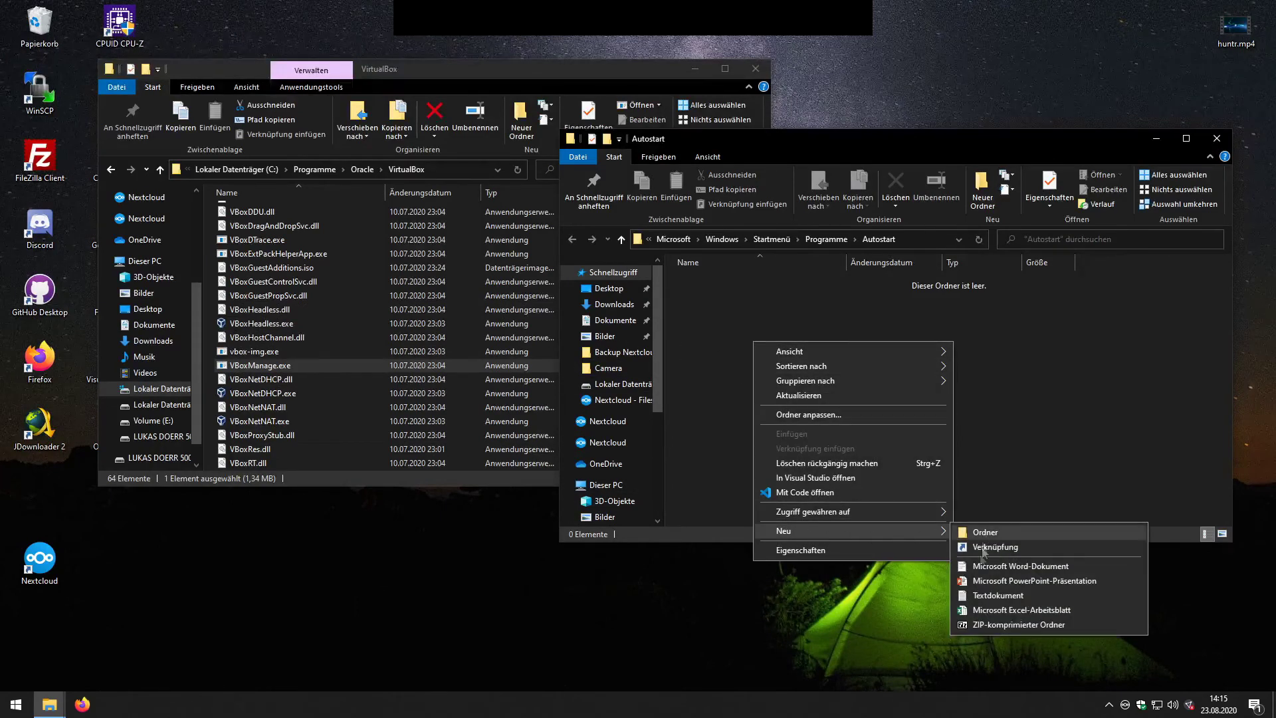
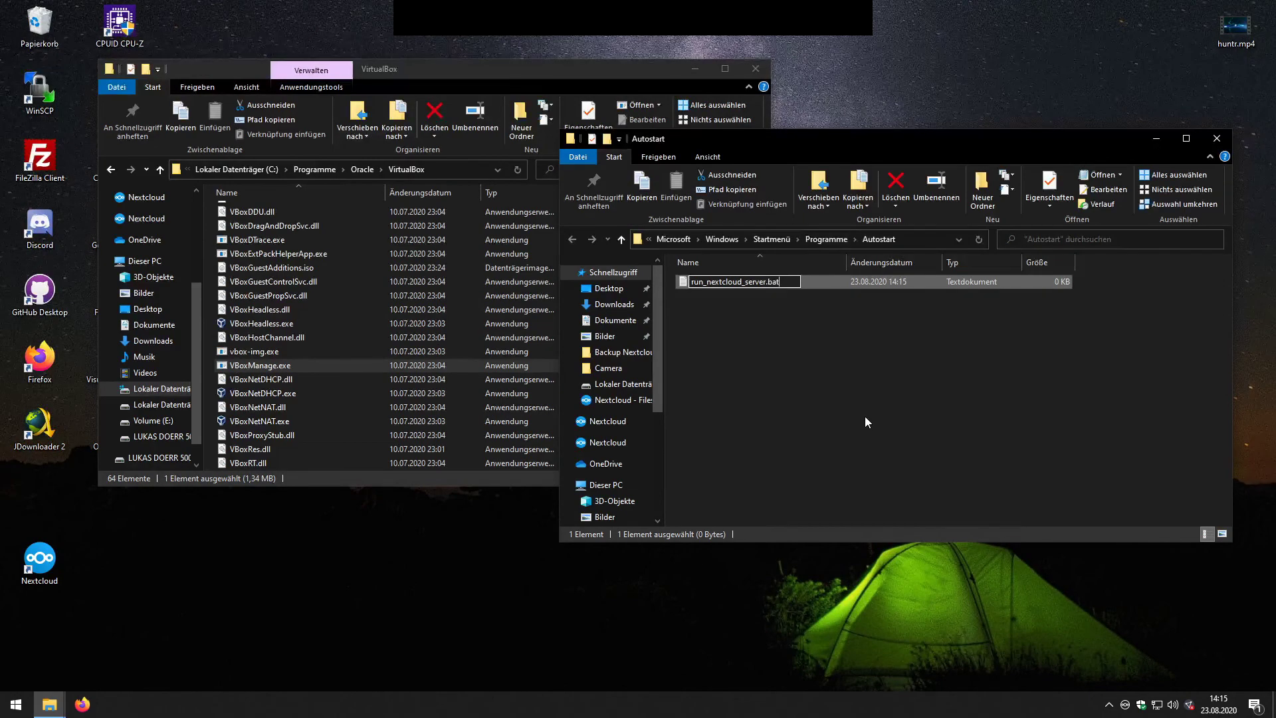
# Step: Rename the Autostart file to run_nextcloud_server.bat, accept the extension change, and open it with Code
pyautogui.press('Return')
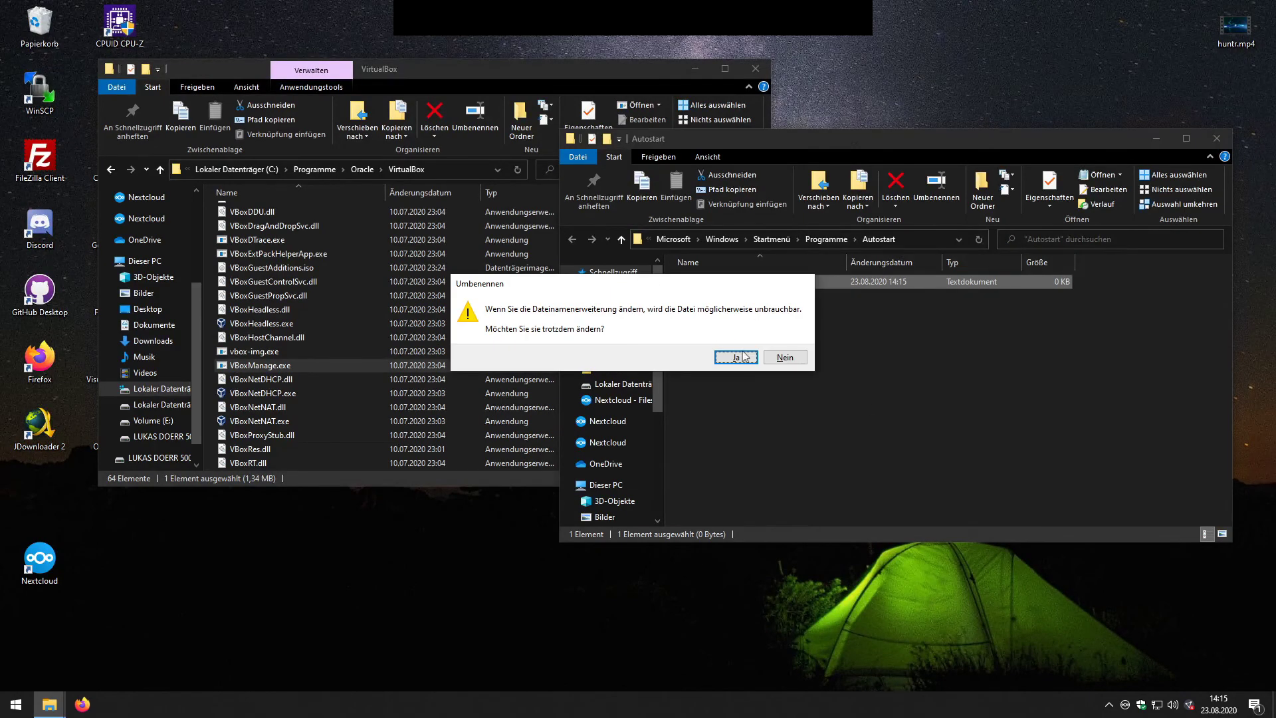
pyautogui.click(745, 359)
pyautogui.rightClick(709, 282)
pyautogui.click(745, 366)
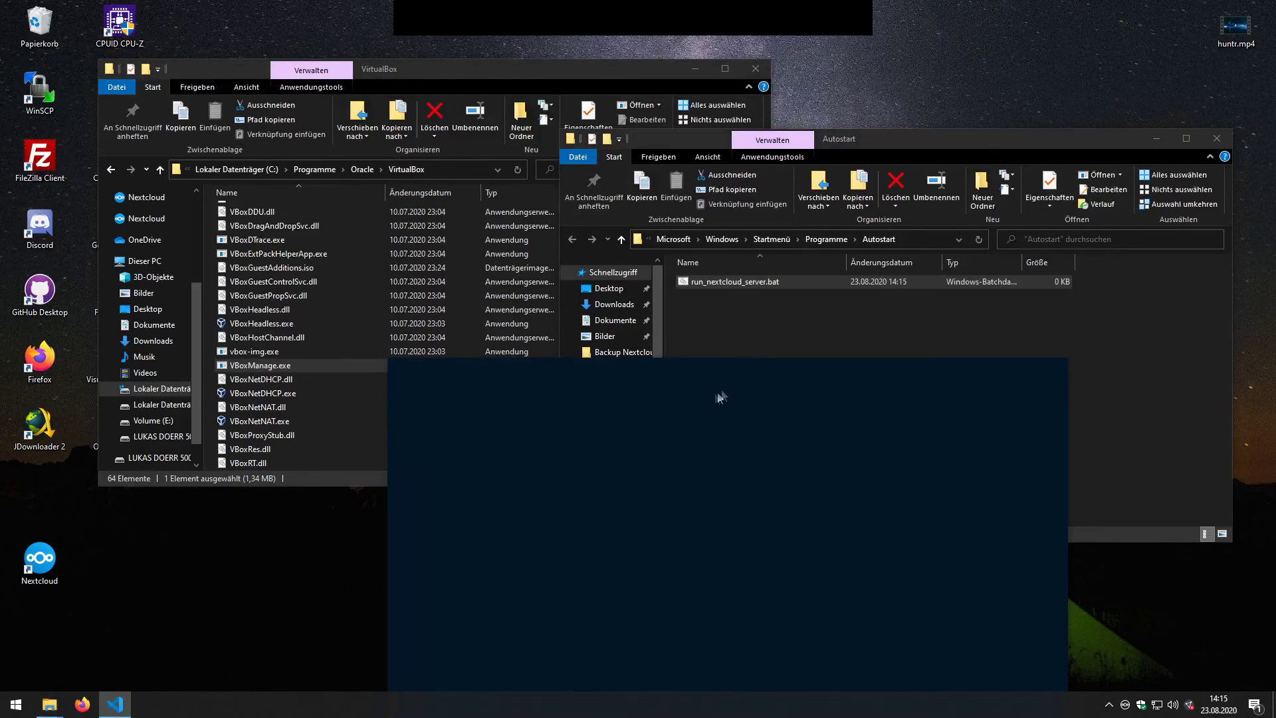
# Step: Paste the VirtualBox folder path from Explorer's address bar into quotes on line 1
pyautogui.moveTo(658, 370); pyautogui.dragTo(749, 112)
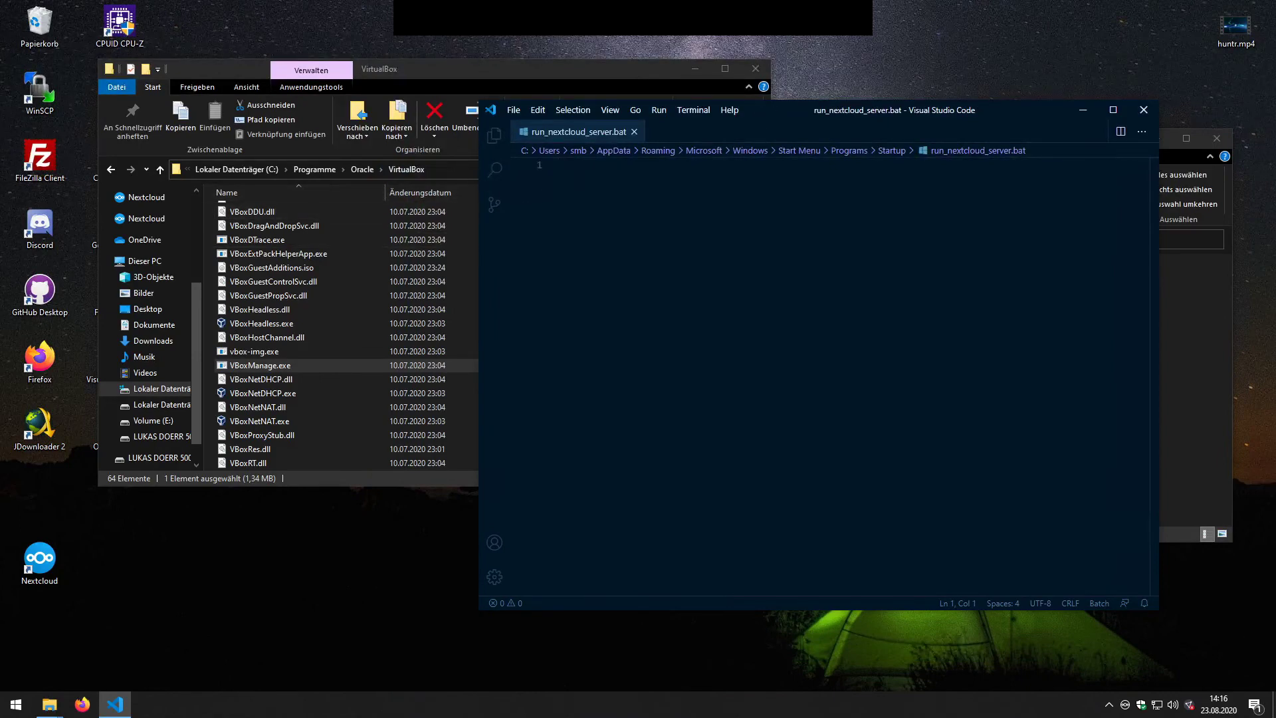
pyautogui.write('cd')
pyautogui.click(468, 171)
pyautogui.hotkey('ctrl', 'c')
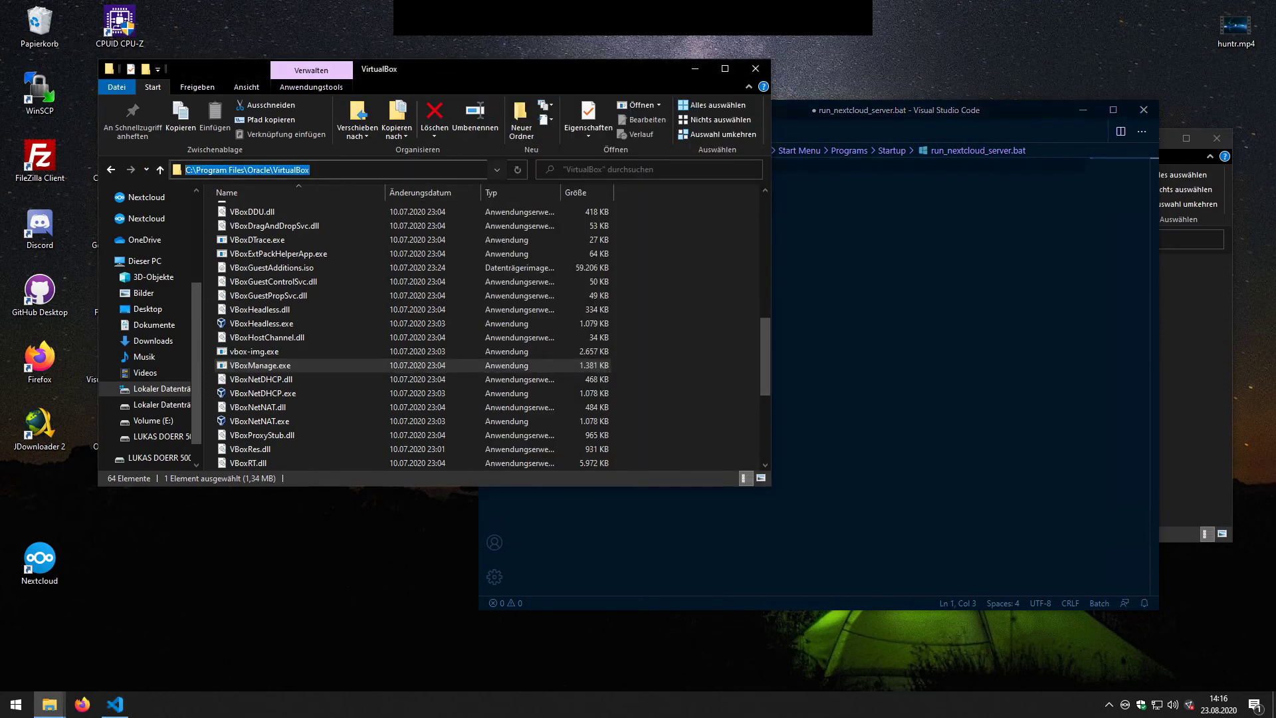
pyautogui.click(752, 251)
pyautogui.click(798, 266)
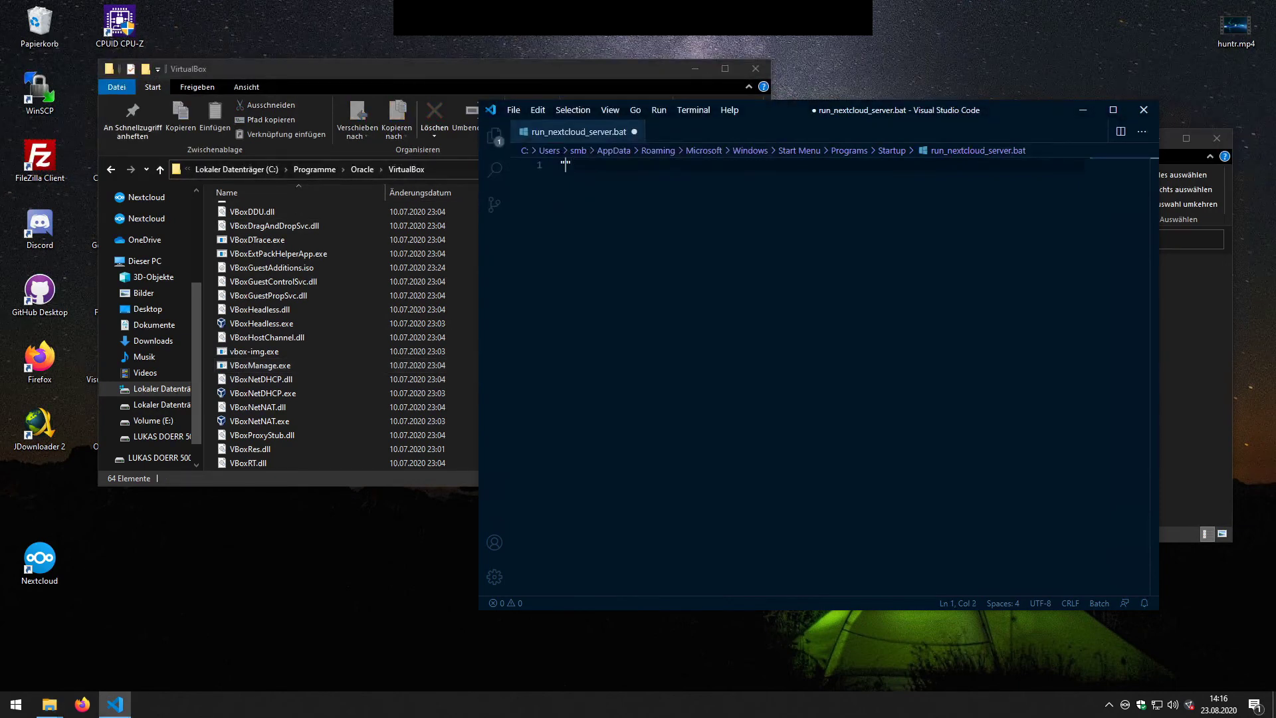
pyautogui.hotkey('ctrl', 'v')
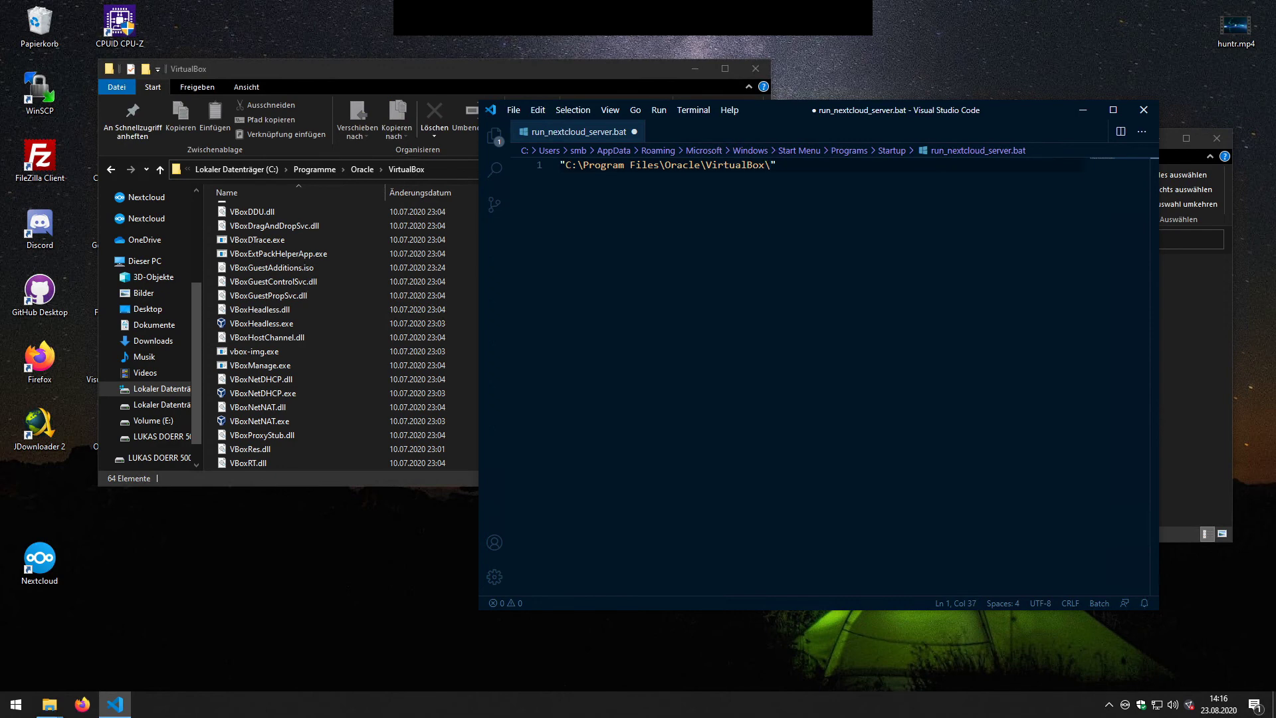
# Step: Complete the path with \VBoxManage.exe and add startvm after the closing quote
pyautogui.write('\\Vbo')
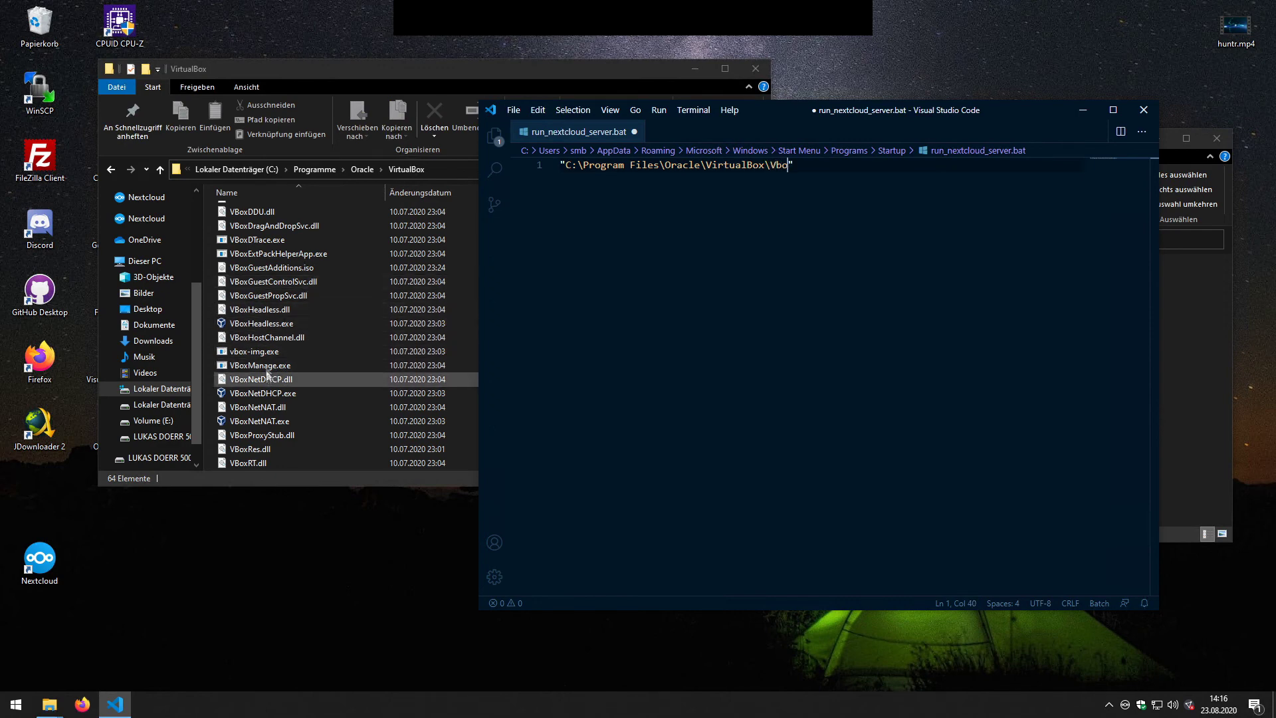
pyautogui.click(283, 367)
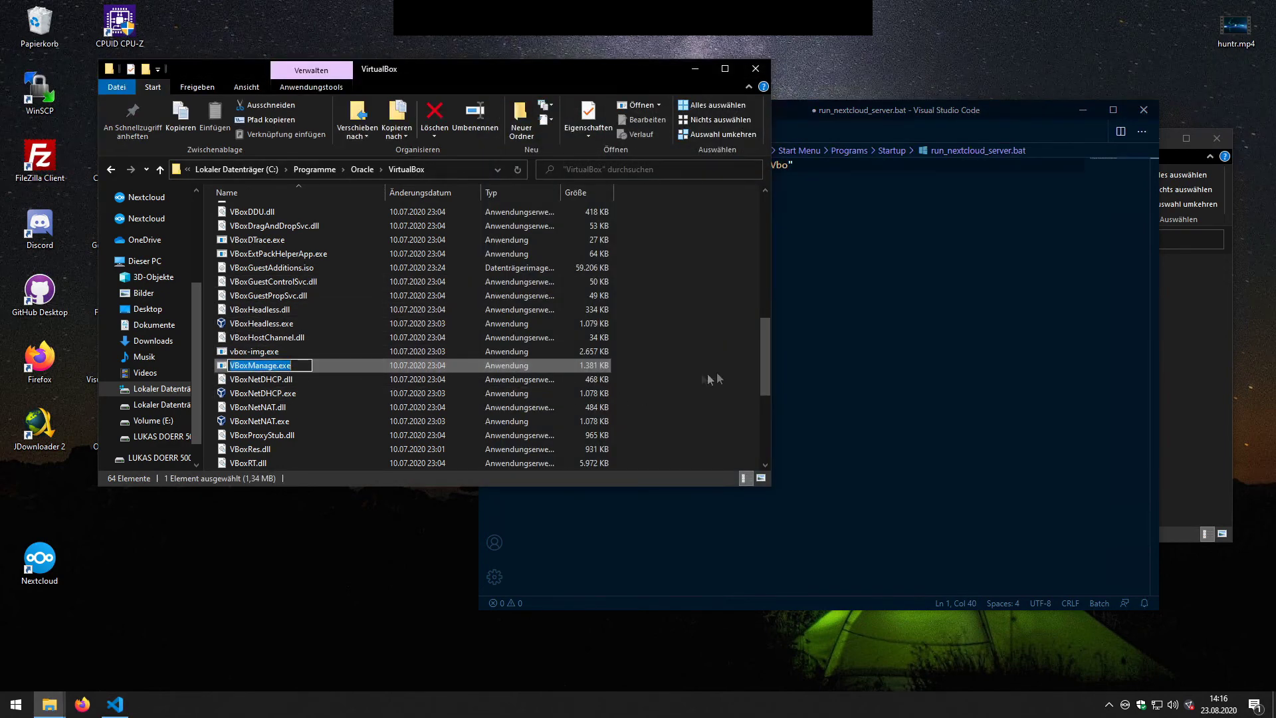
pyautogui.click(798, 373)
pyautogui.press('Left')
pyautogui.hotkey('shift', 'Left')
pyautogui.hotkey('shift', 'Left')
pyautogui.hotkey('shift', 'Left')
pyautogui.write('VBoxManage.exe')
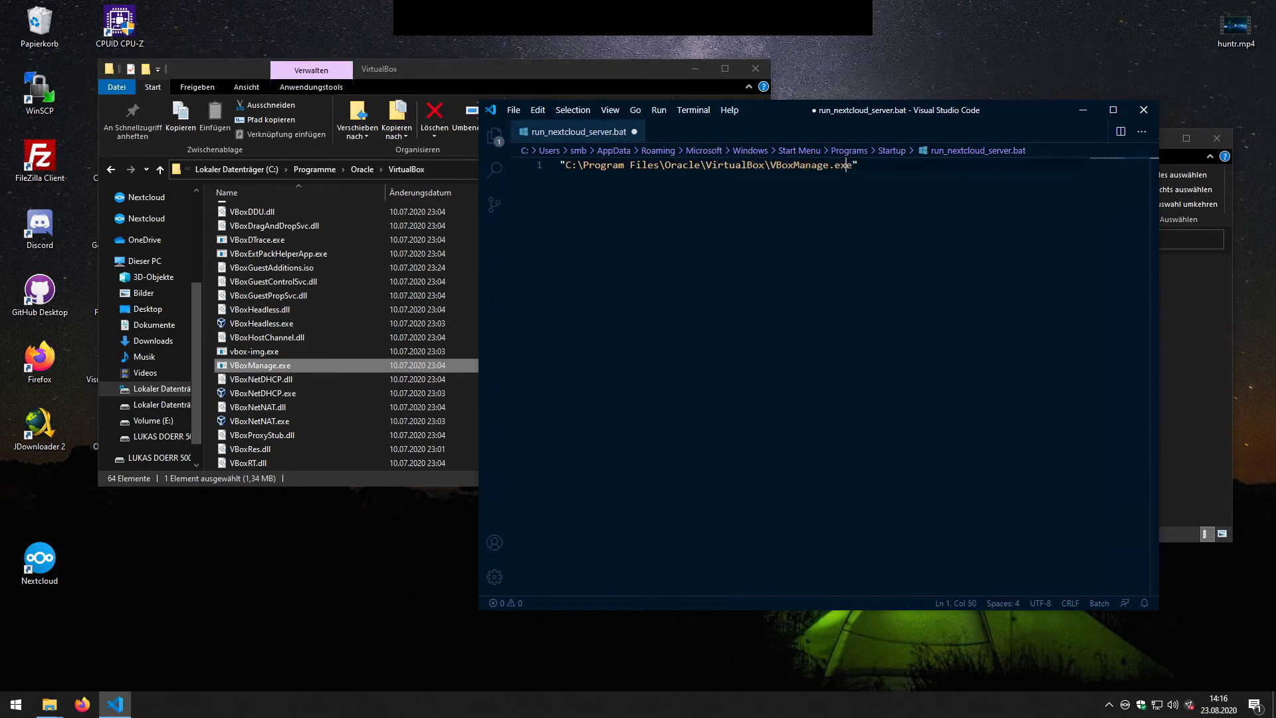
pyautogui.press('End')
pyautogui.write('startvm')
# Step: Copy the VM name 'Nextcloud Server' from VirtualBox Manager and paste it into the startvm quotes
pyautogui.click(695, 69)
pyautogui.click(359, 226)
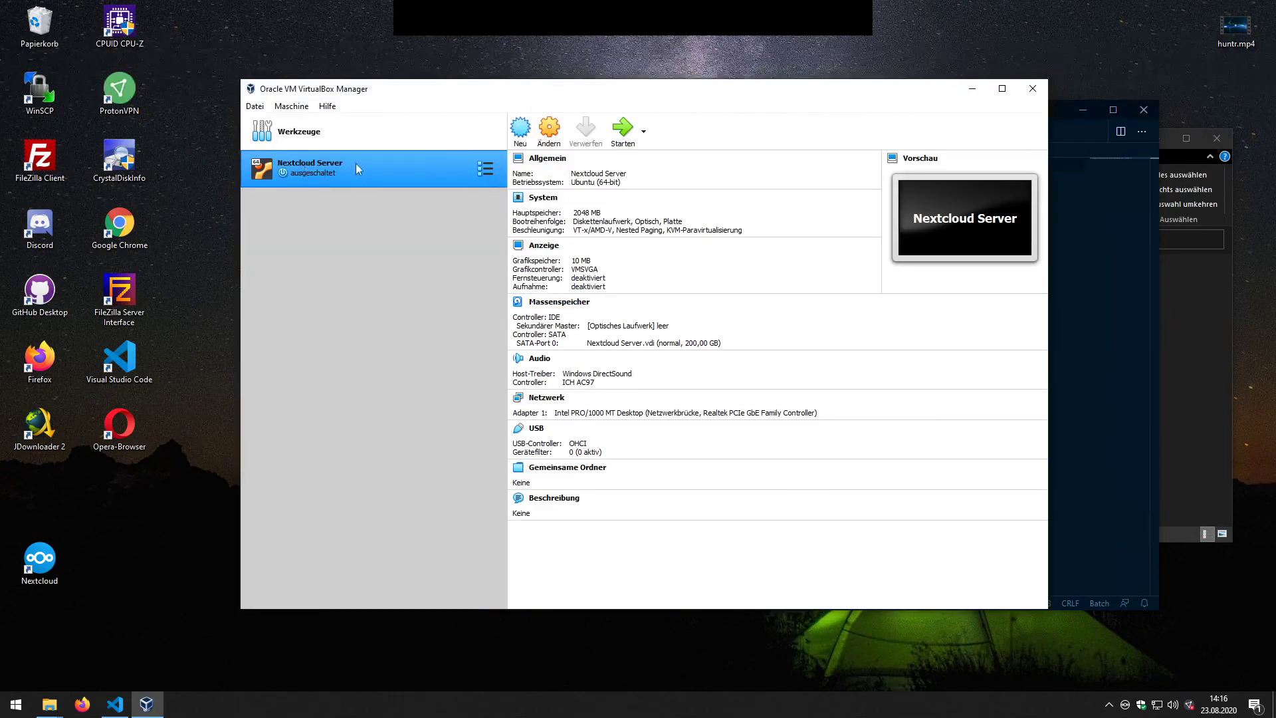
pyautogui.rightClick(296, 169)
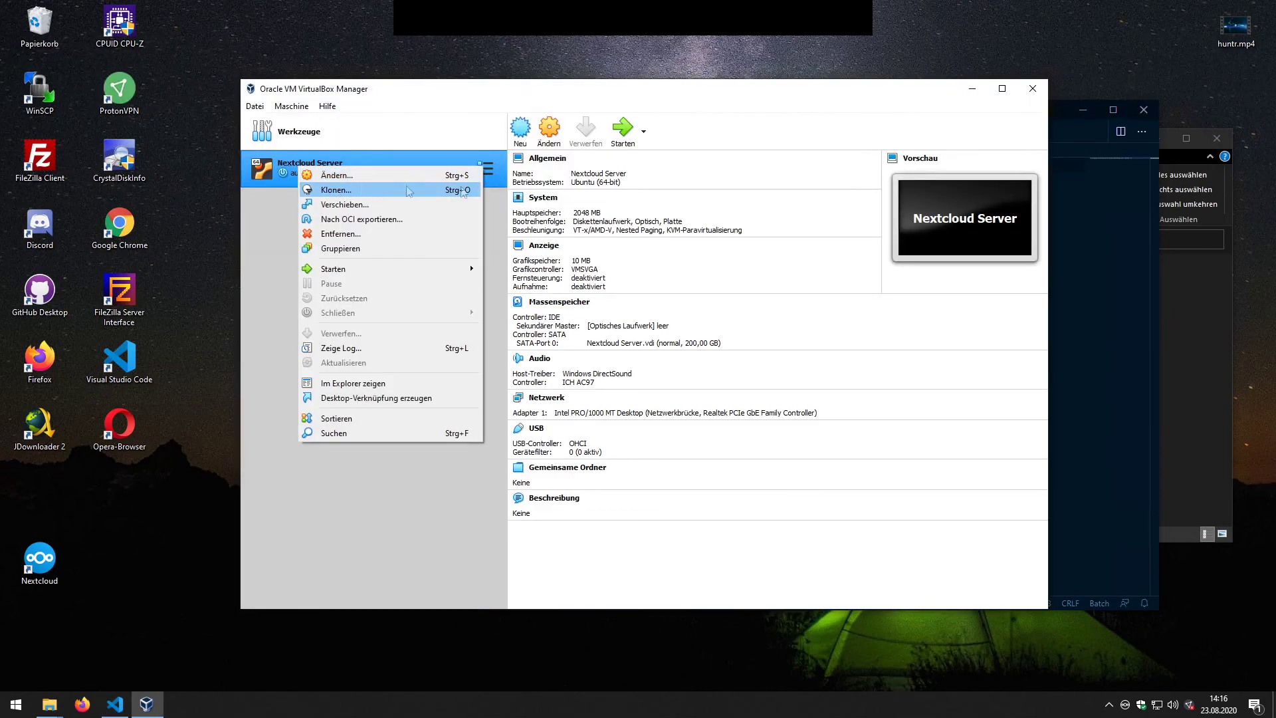
pyautogui.click(609, 177)
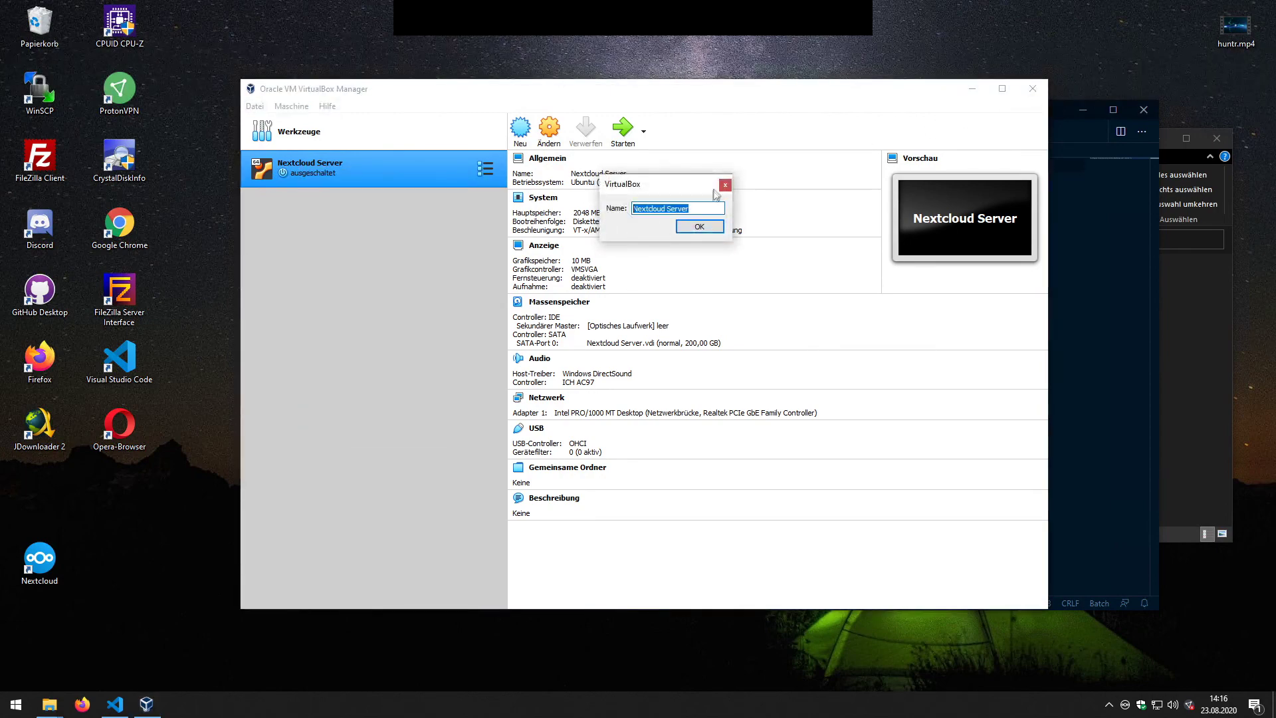
pyautogui.click(726, 185)
pyautogui.click(1033, 88)
pyautogui.write('Nextcloud Server')
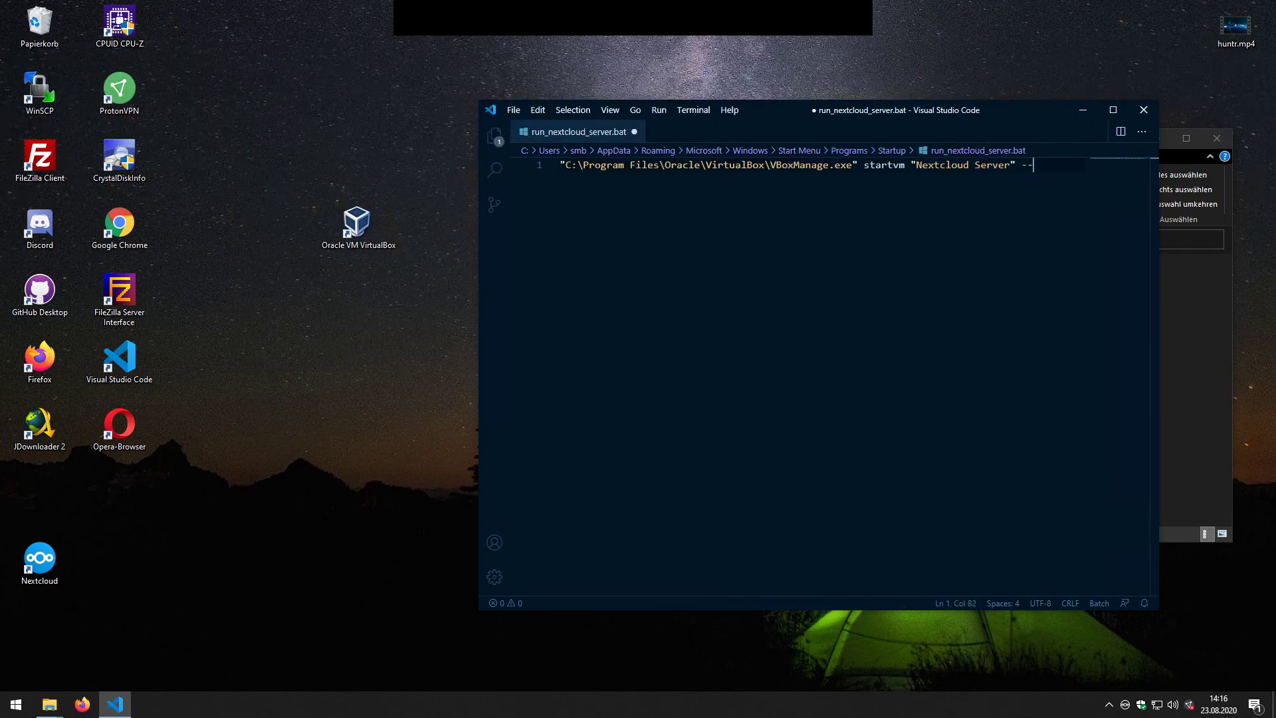
# Step: End the VBoxManage line with --type headless, save run_nextcloud_server.bat, and close VS Code
pyautogui.write('ty')
pyautogui.write('pe head')
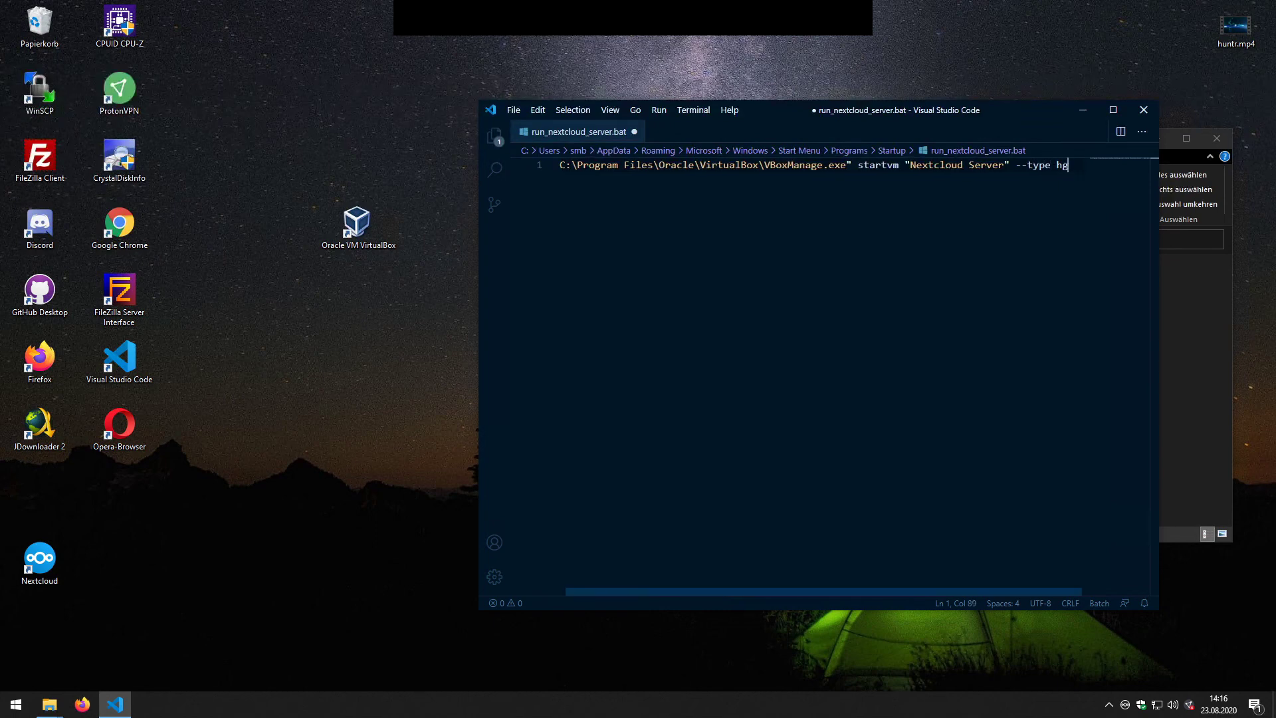
pyautogui.write('less')
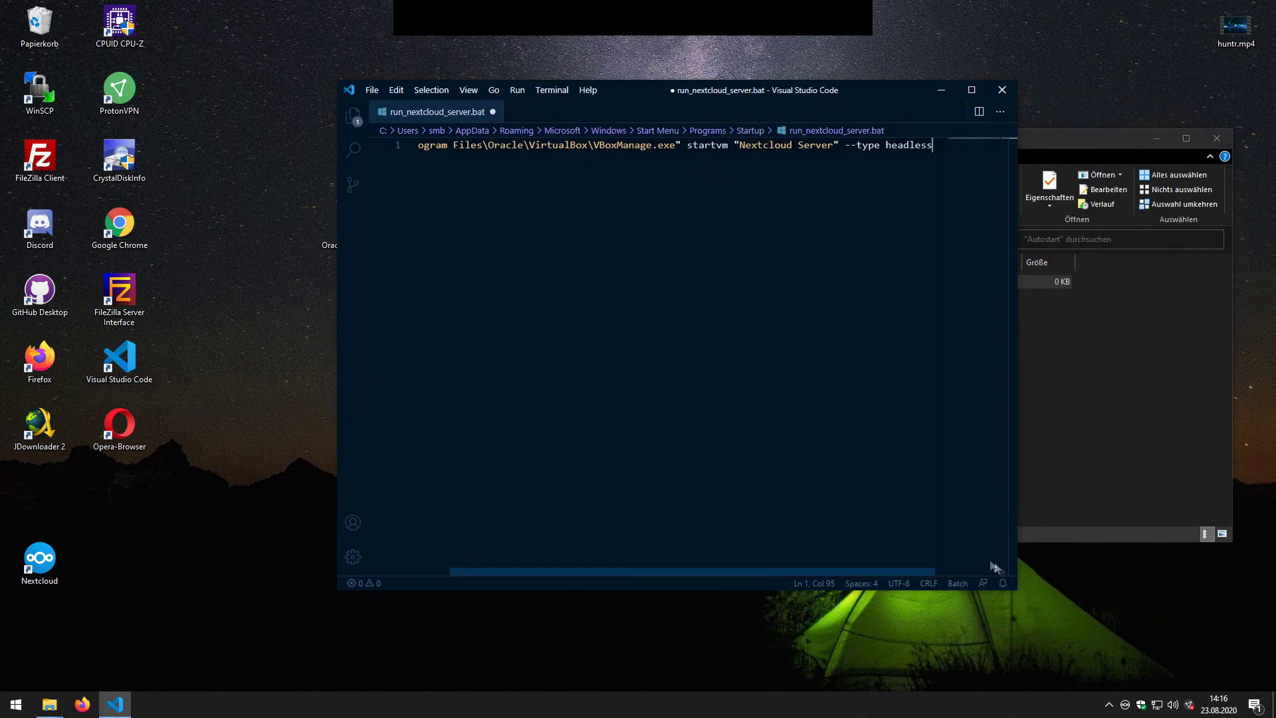
pyautogui.moveTo(1017, 589); pyautogui.dragTo(1145, 677)
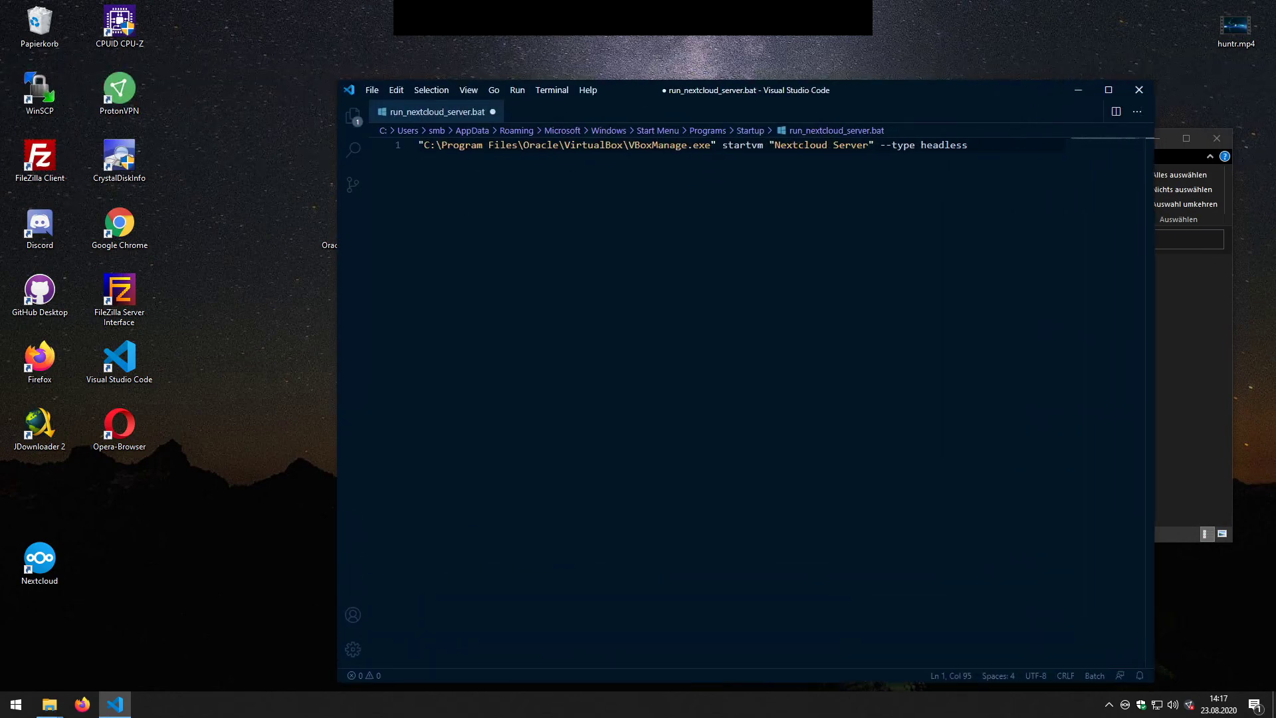
pyautogui.hotkey('ctrl', 's')
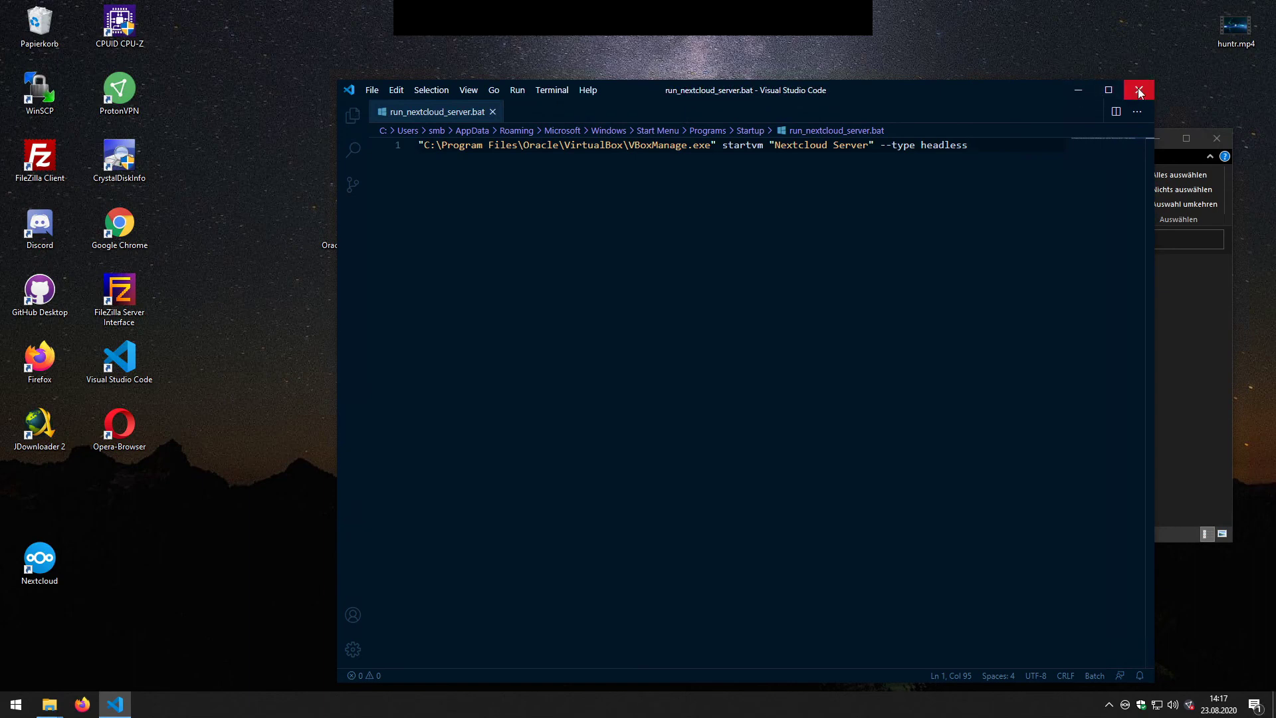
pyautogui.click(1139, 89)
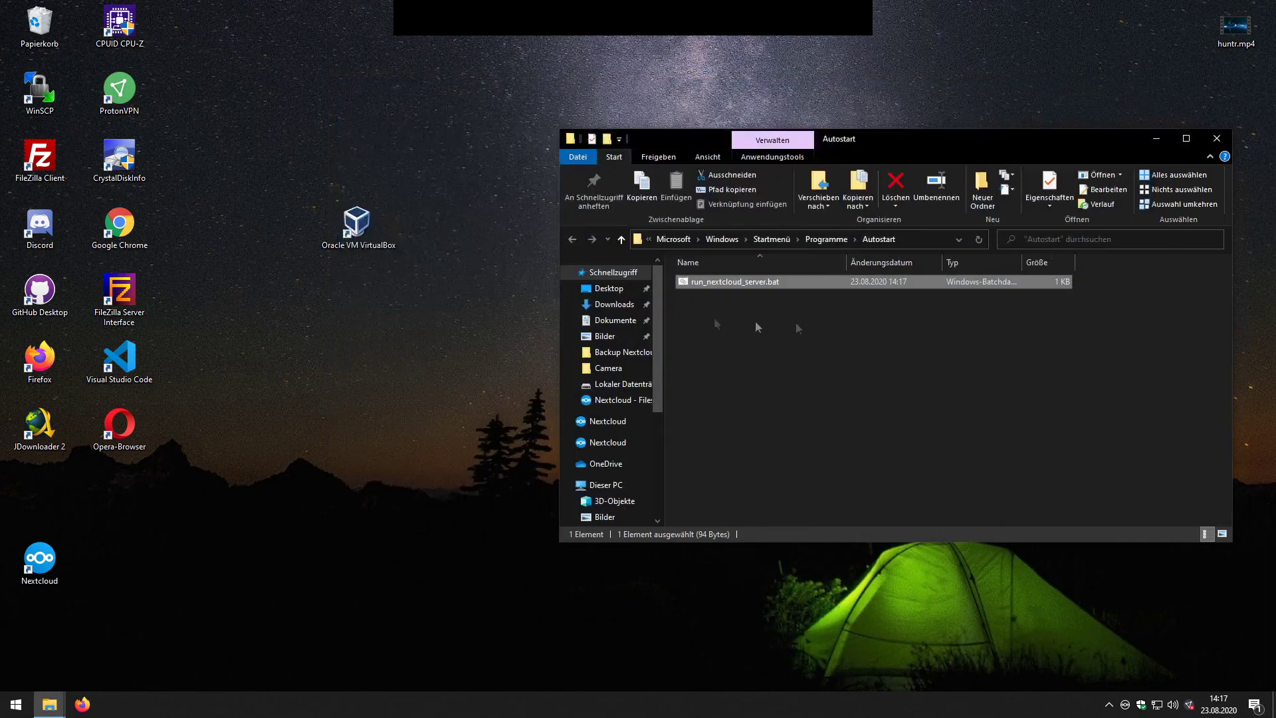
# Step: Run run_nextcloud_server.bat from the Autostart folder and reveal the hidden tray icons
pyautogui.doubleClick(724, 282)
pyautogui.click(1109, 704)
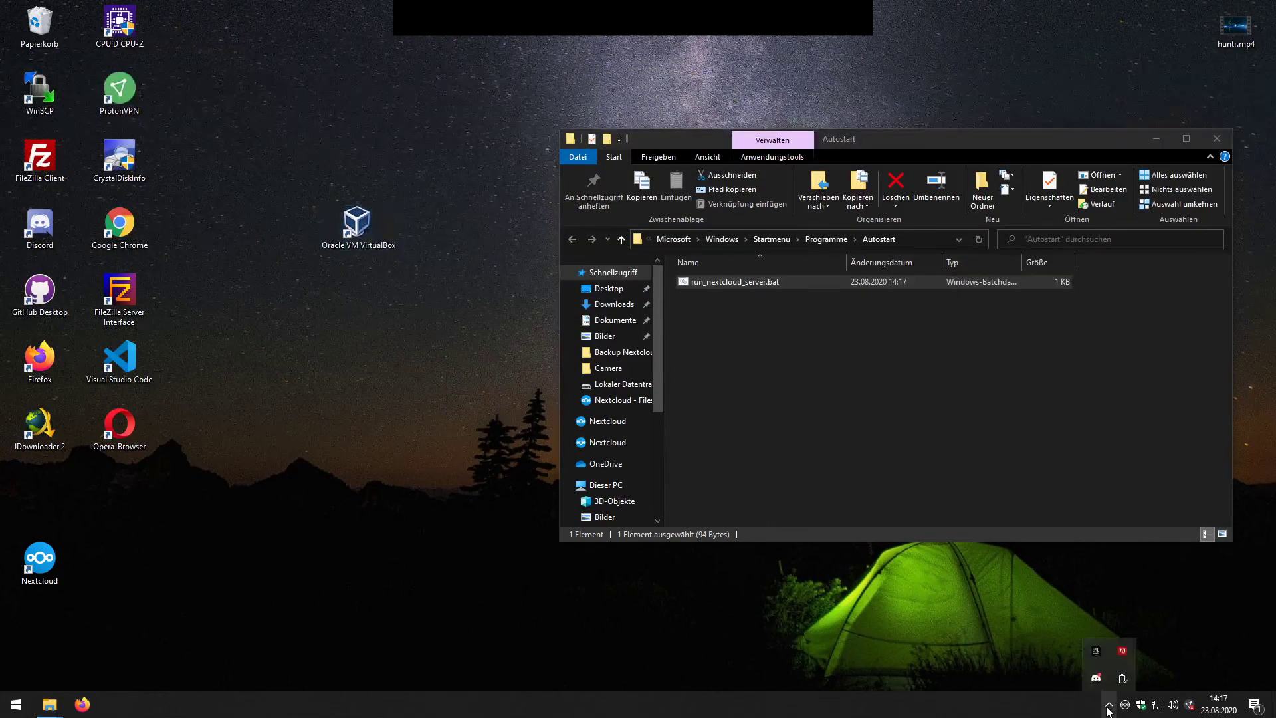
pyautogui.rightClick(1008, 705)
pyautogui.click(1024, 633)
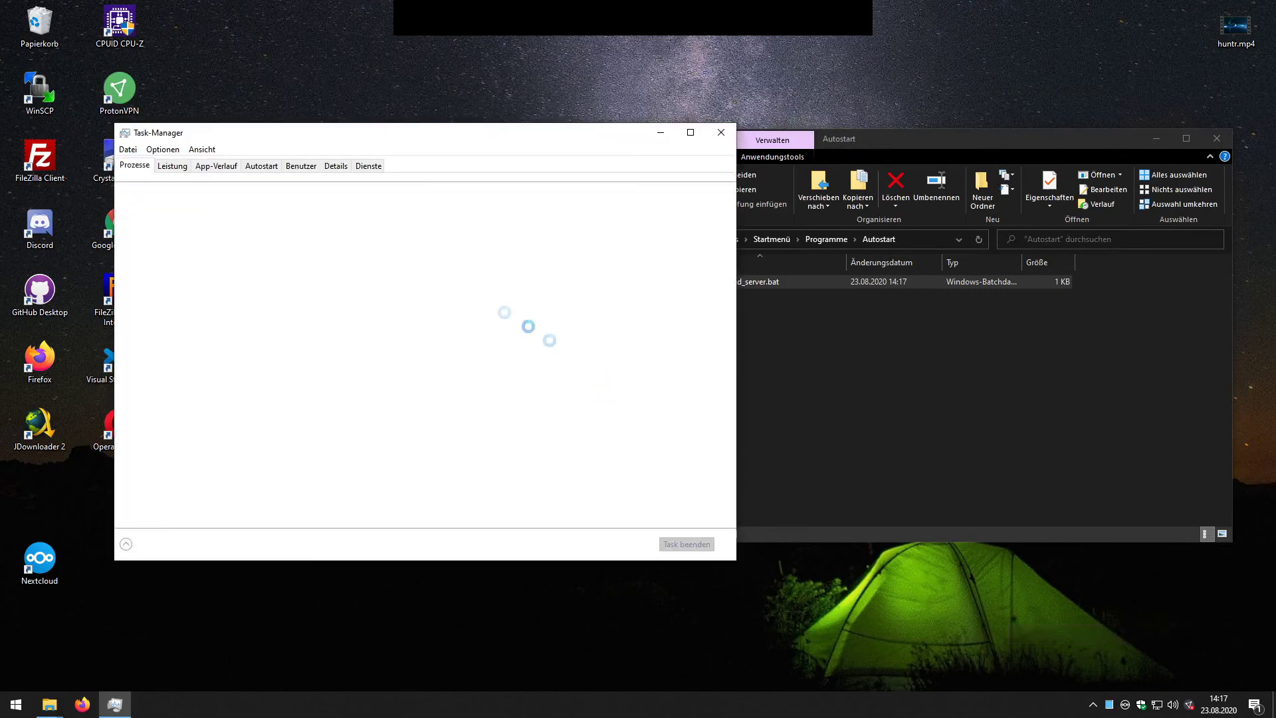
pyautogui.moveTo(336, 137); pyautogui.dragTo(506, 123)
pyautogui.click(342, 150)
pyautogui.click(304, 150)
pyautogui.scroll(-1, 362, 359)
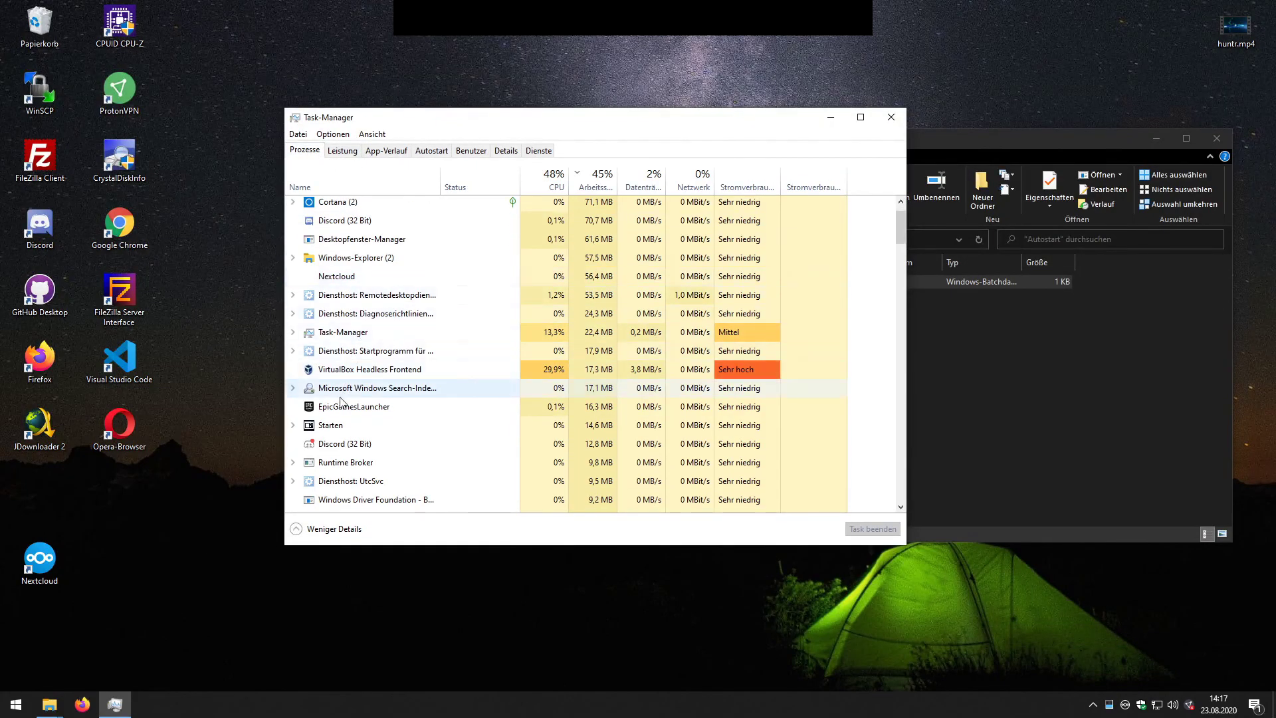
pyautogui.click(358, 370)
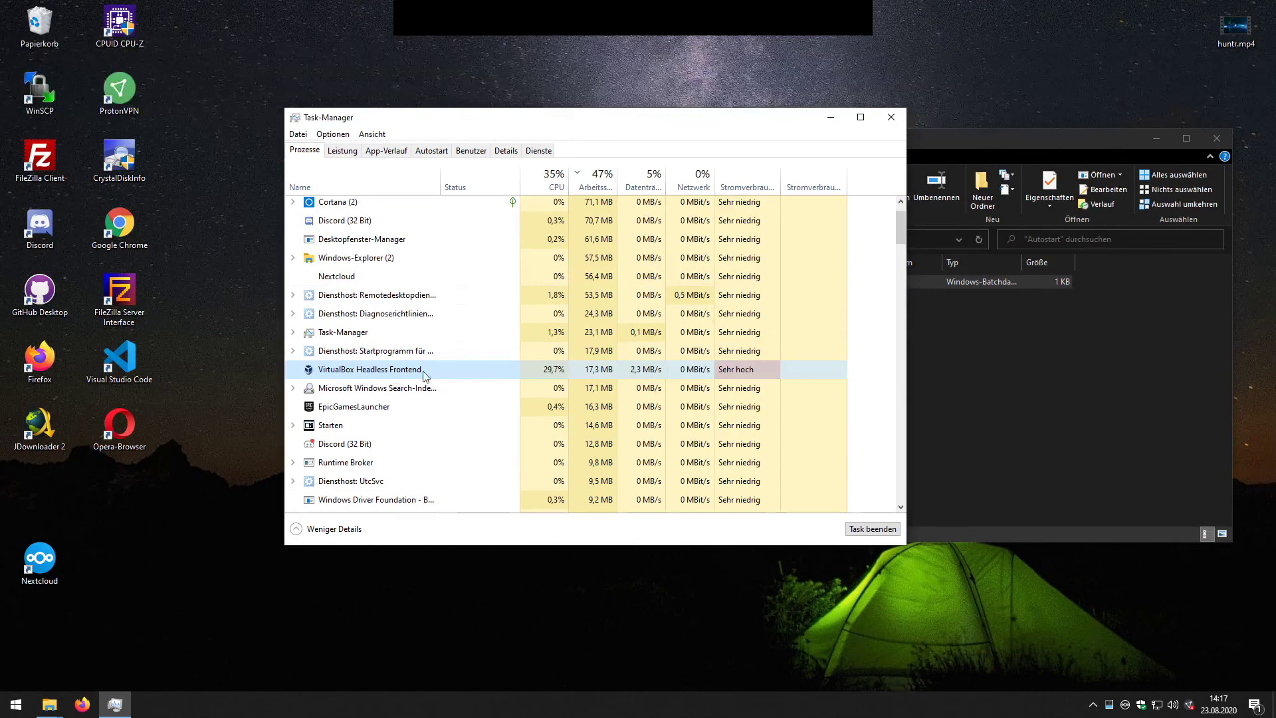
pyautogui.click(891, 117)
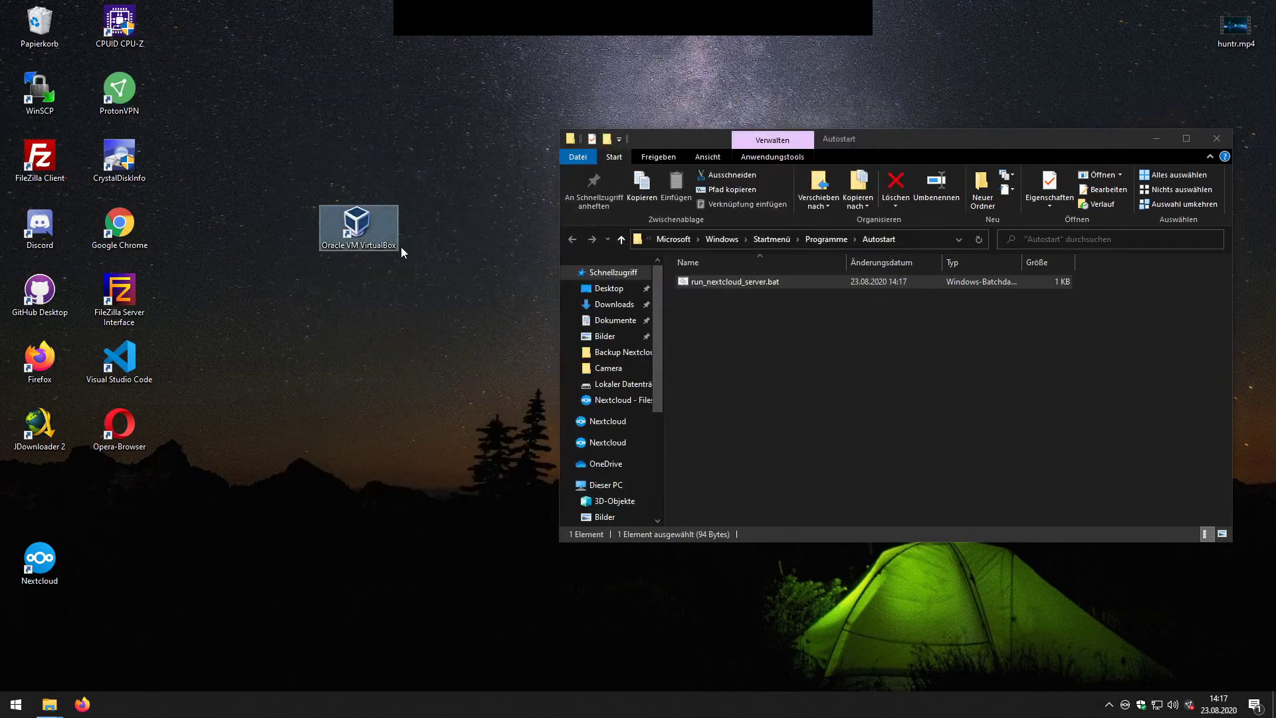
# Step: Show the Nextcloud Server console, answer its disk-unlock prompt, and reload the Nextcloud Files page listing Test.txt
pyautogui.doubleClick(357, 217)
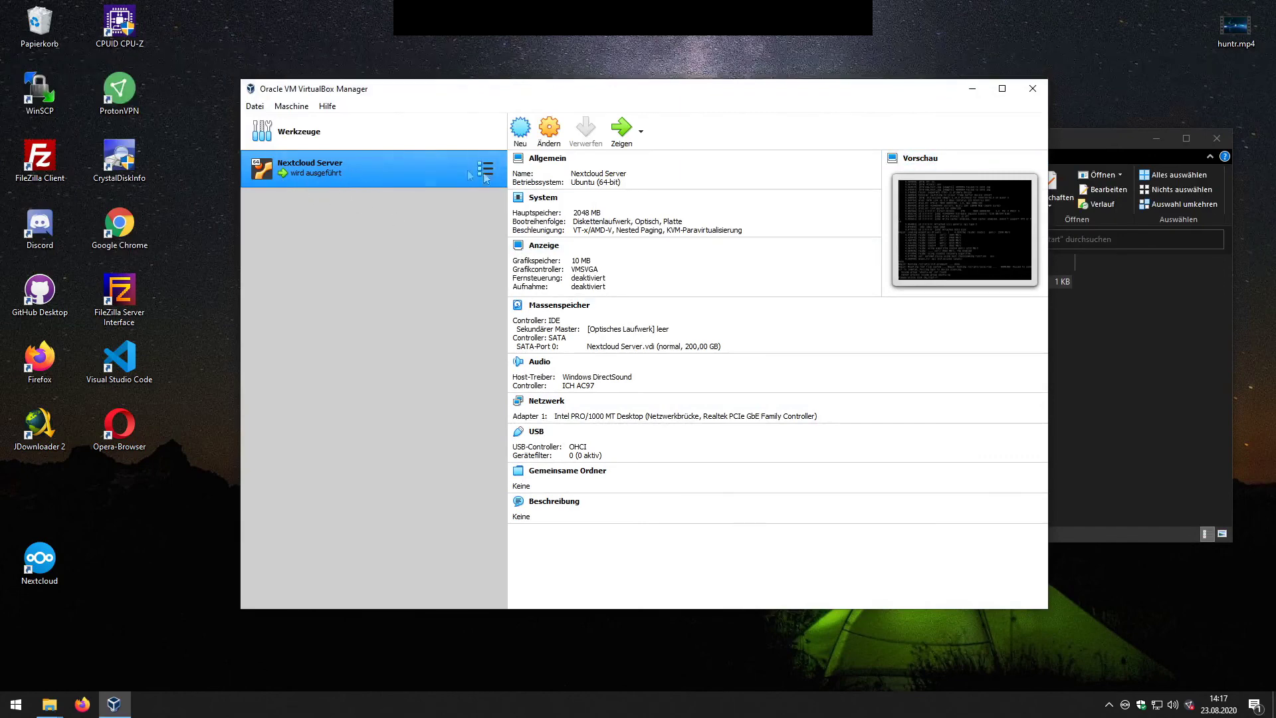
pyautogui.click(613, 133)
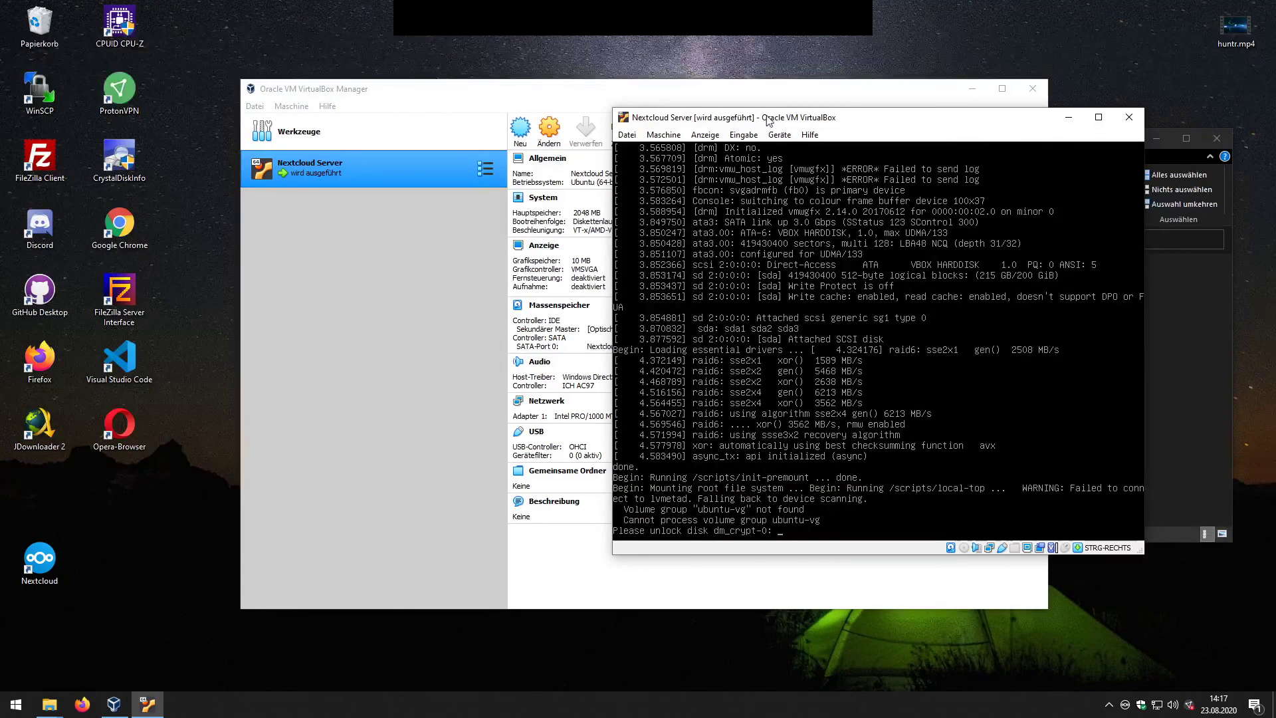
pyautogui.moveTo(775, 117); pyautogui.dragTo(621, 77)
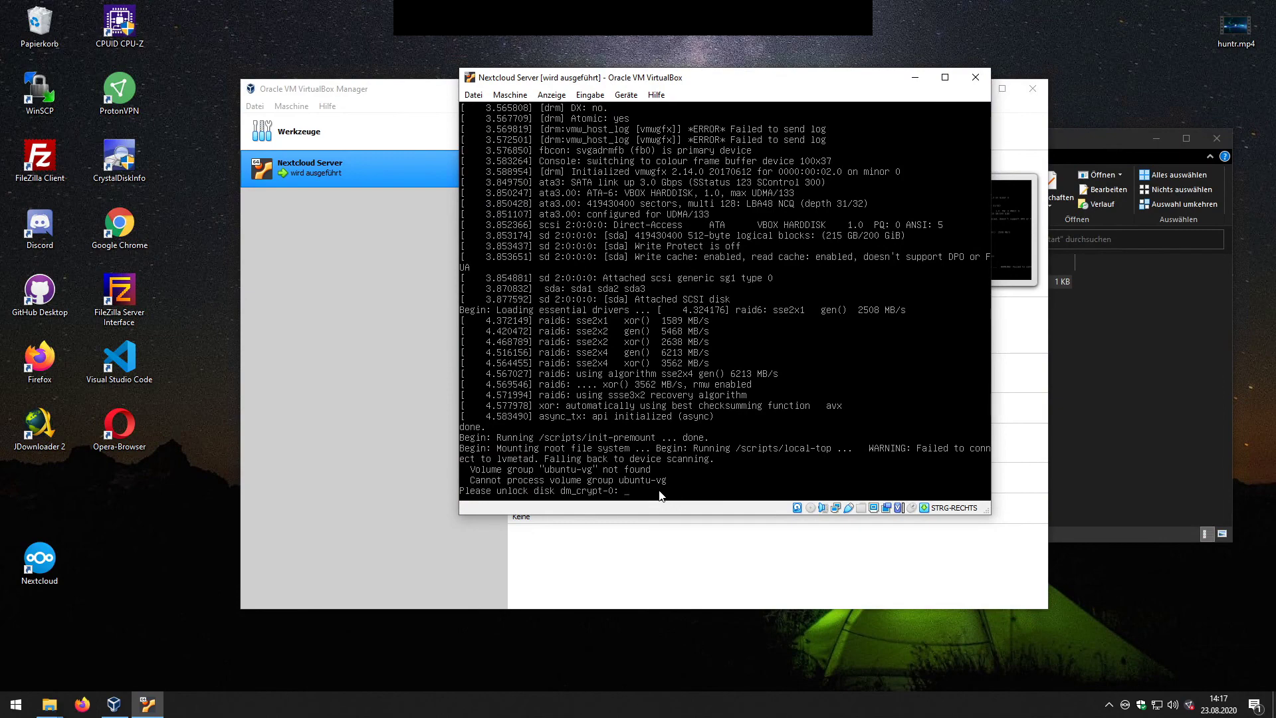
pyautogui.press('Return')
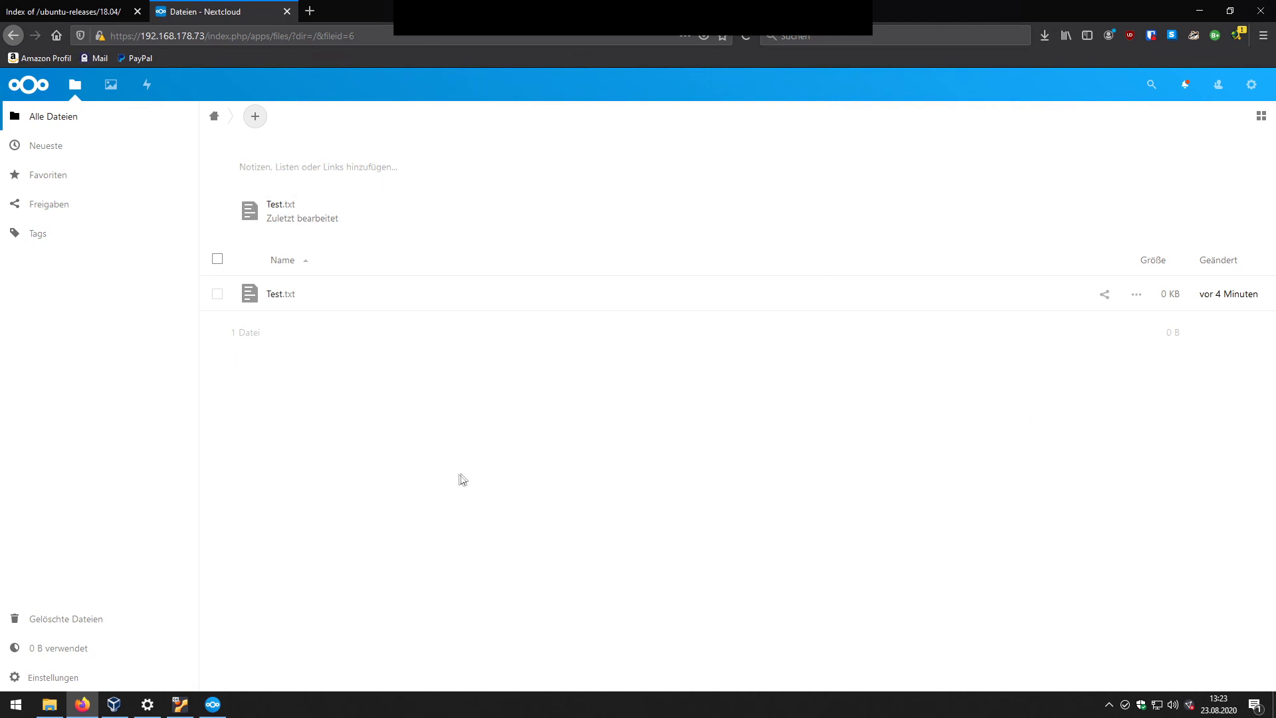
pyautogui.click(744, 37)
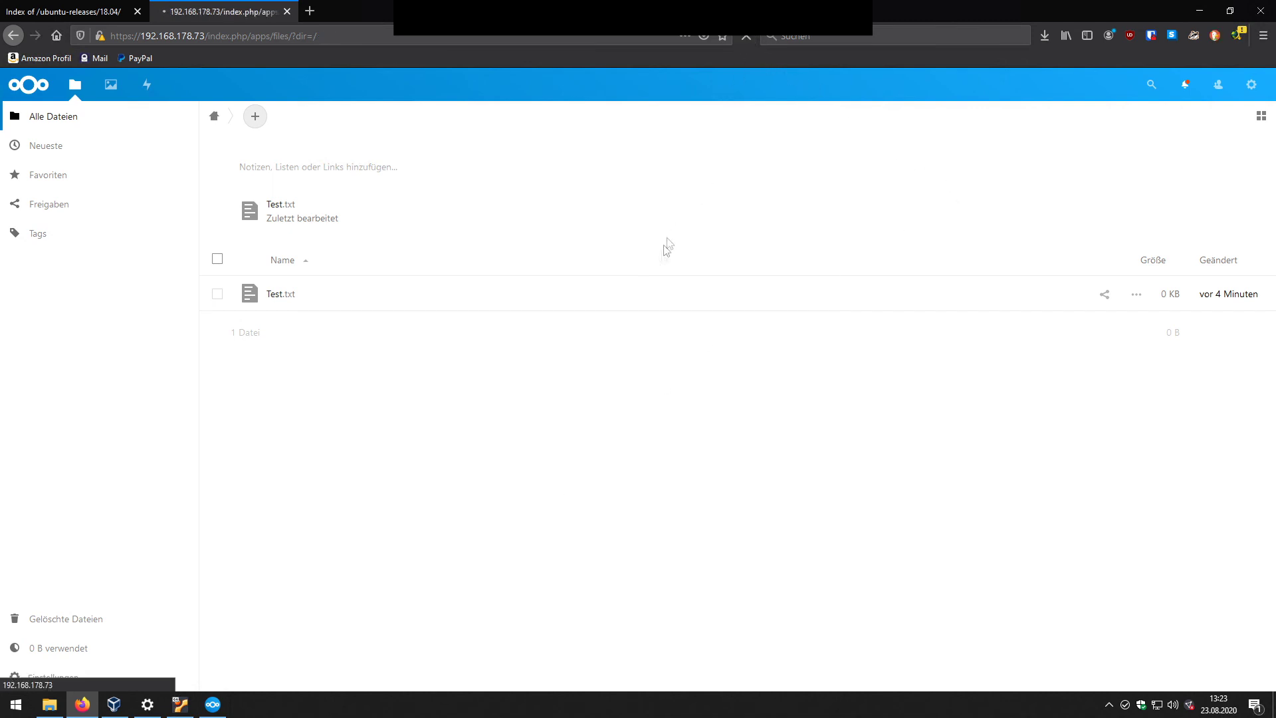